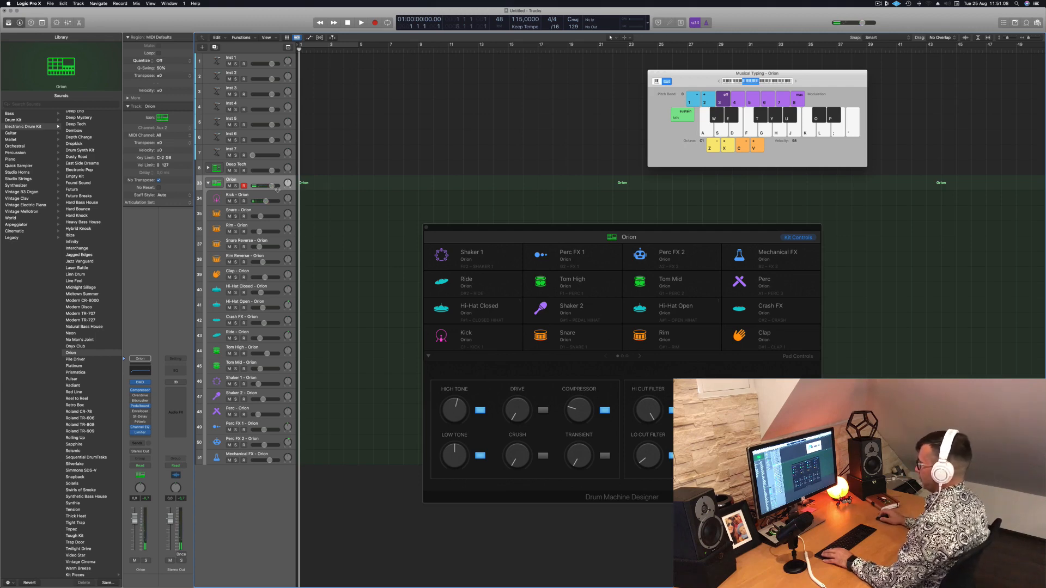
Record a short kick pattern at the start of the Kick - Orion track
key(a)
click(276, 196)
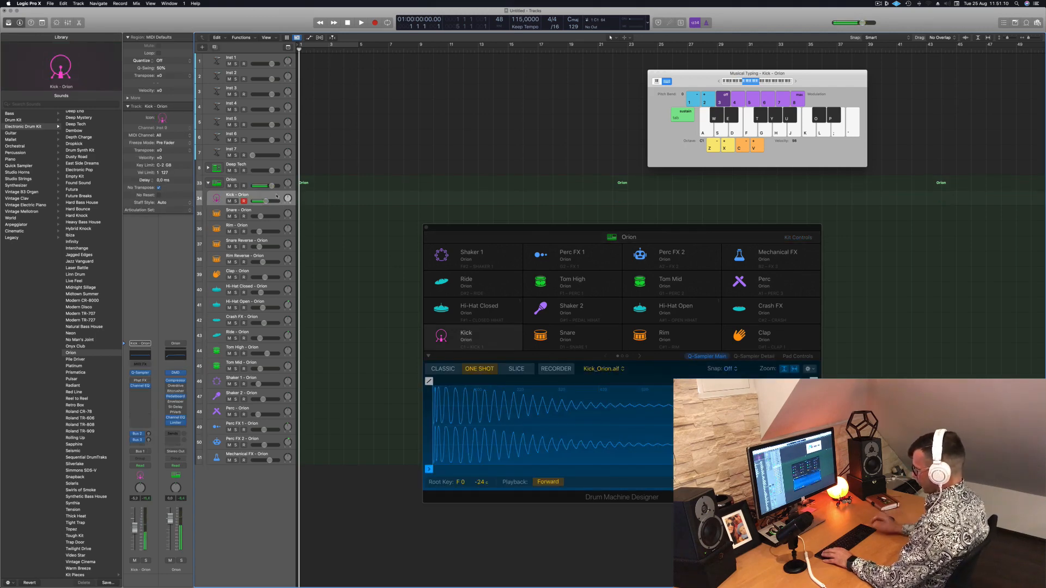
key(r)
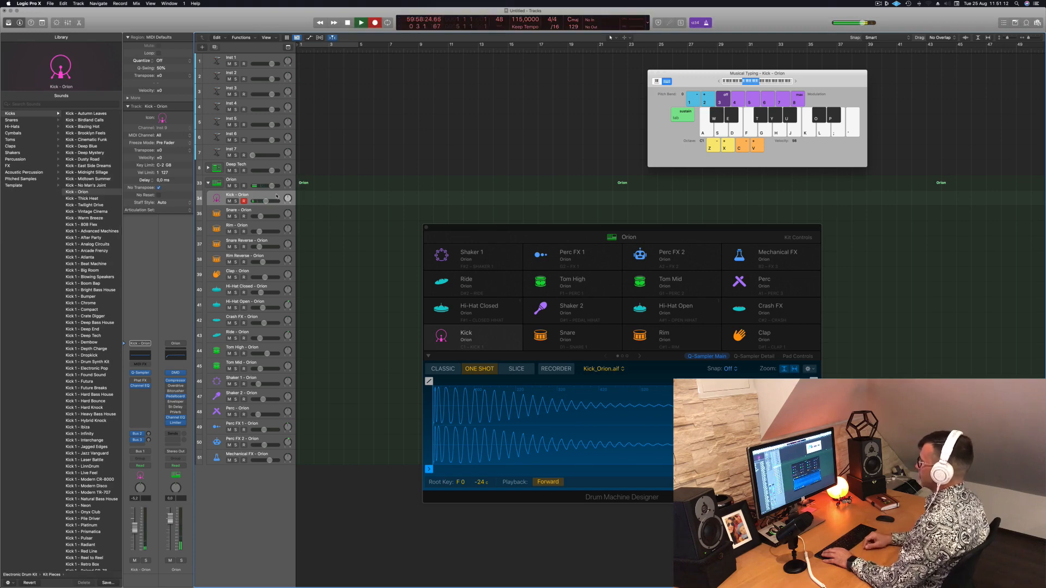
key(a)
key(a)
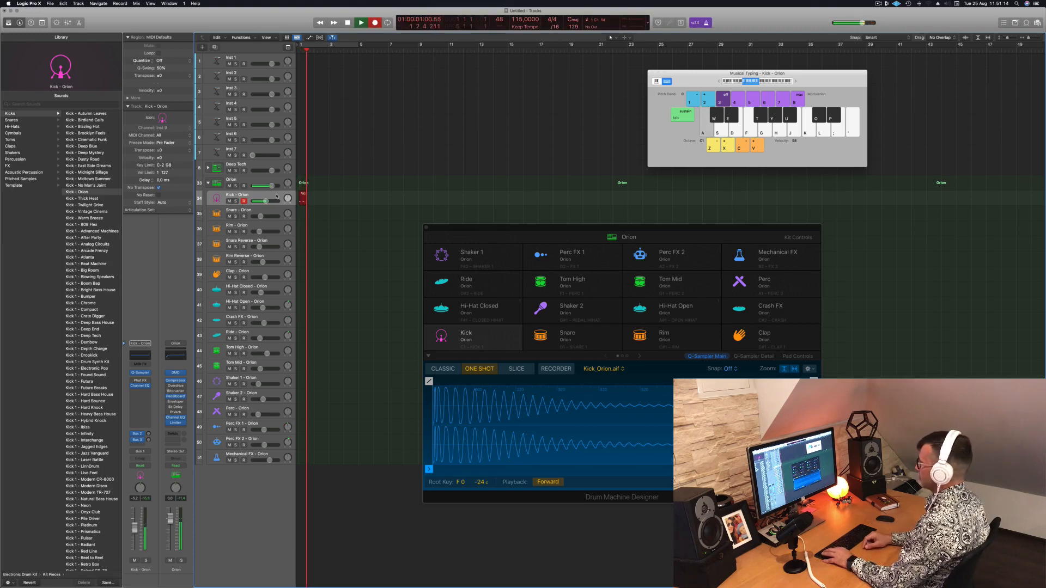
key(space)
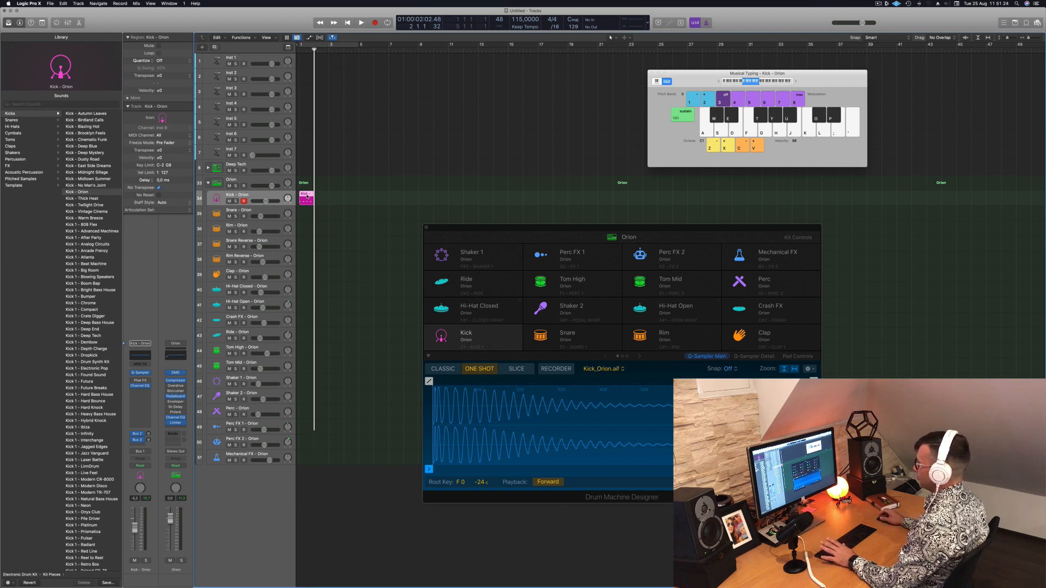
Open the kick region in the Piano Roll, then delete the region from the Kick - Orion track
double_click(306, 197)
drag(306, 197, 358, 198)
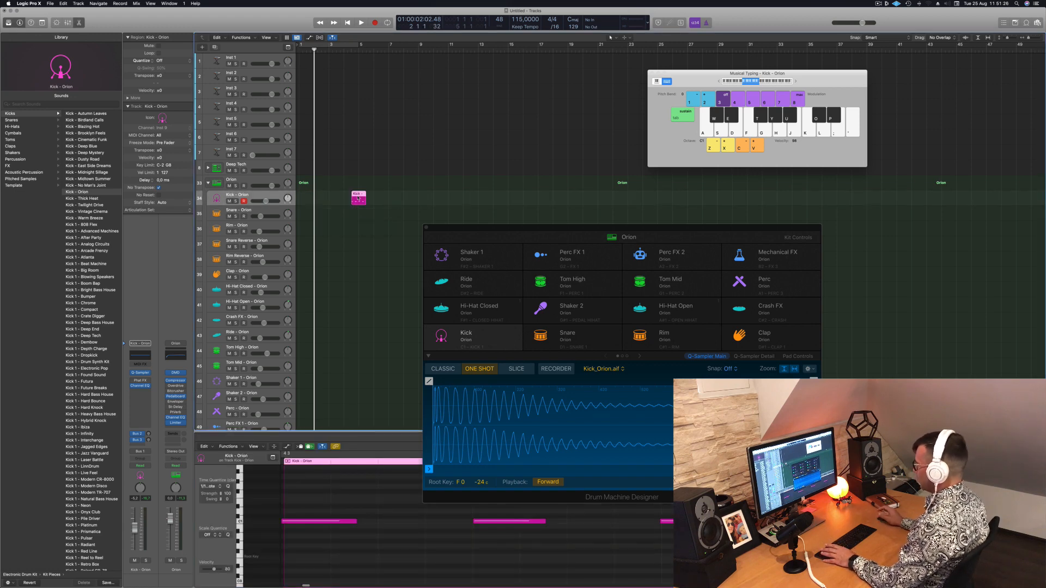
key(Delete)
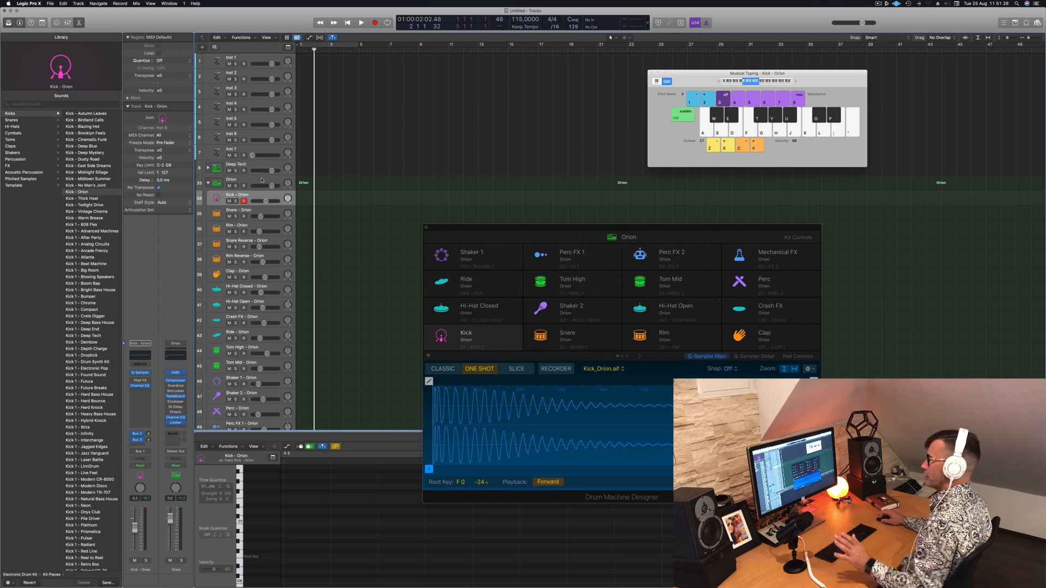
Record four kick hits in bar 2 on the main Orion kit track
click(261, 180)
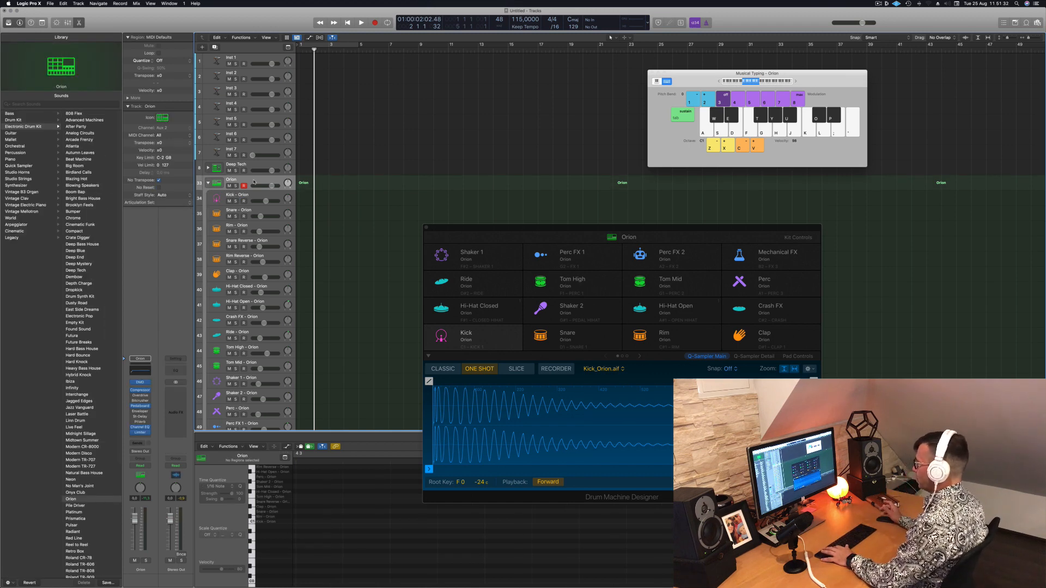
key(space)
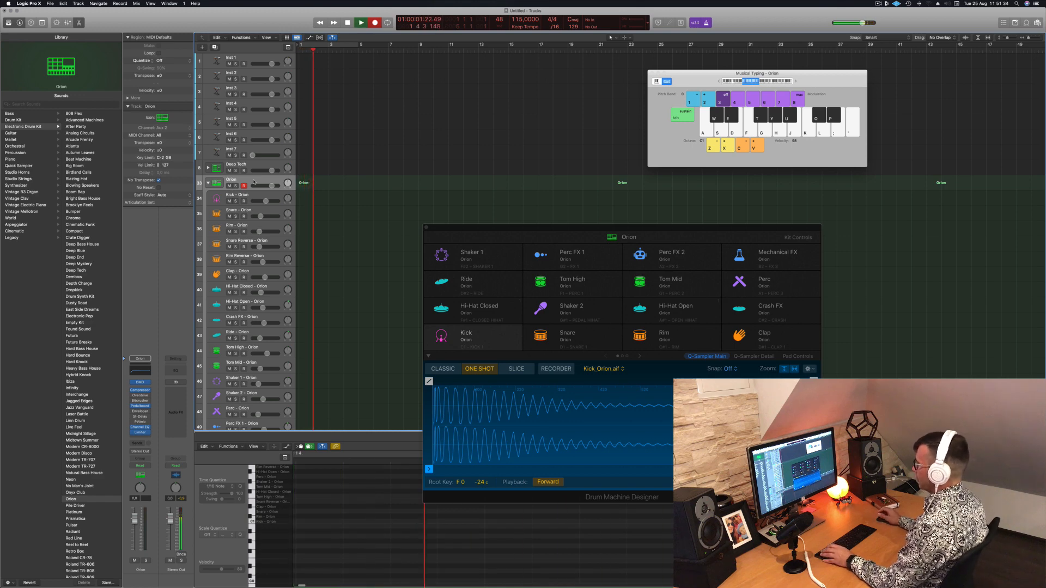
key(a)
key(a)
key(a)
key(a)
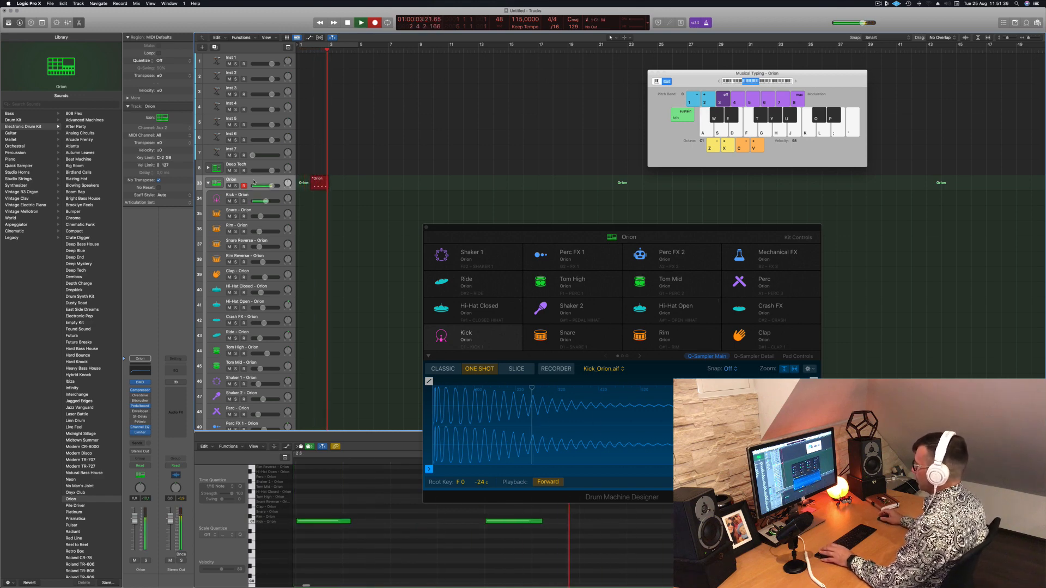
key(space)
Select the recorded notes and move their region to bar 1 of the Kick - Orion track, playing it back briefly
scroll(376, 538, left, 10)
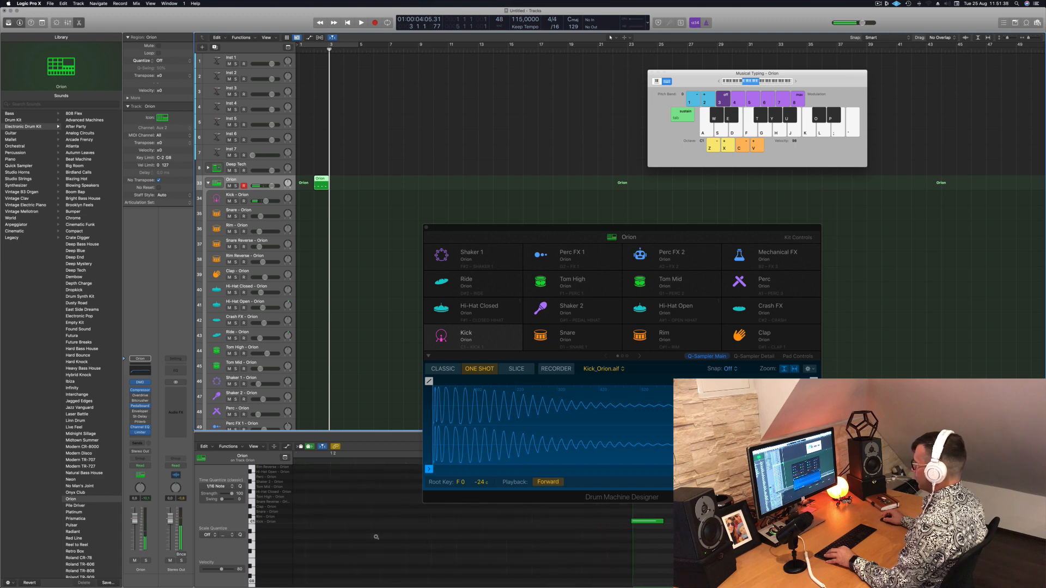
click(376, 538)
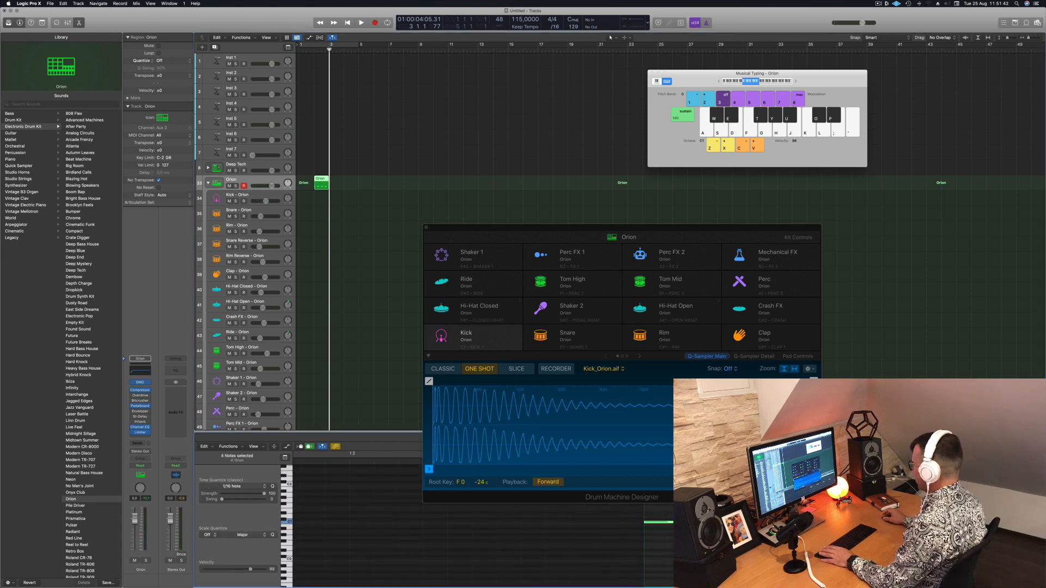
drag(316, 178, 304, 202)
key(space)
key(space)
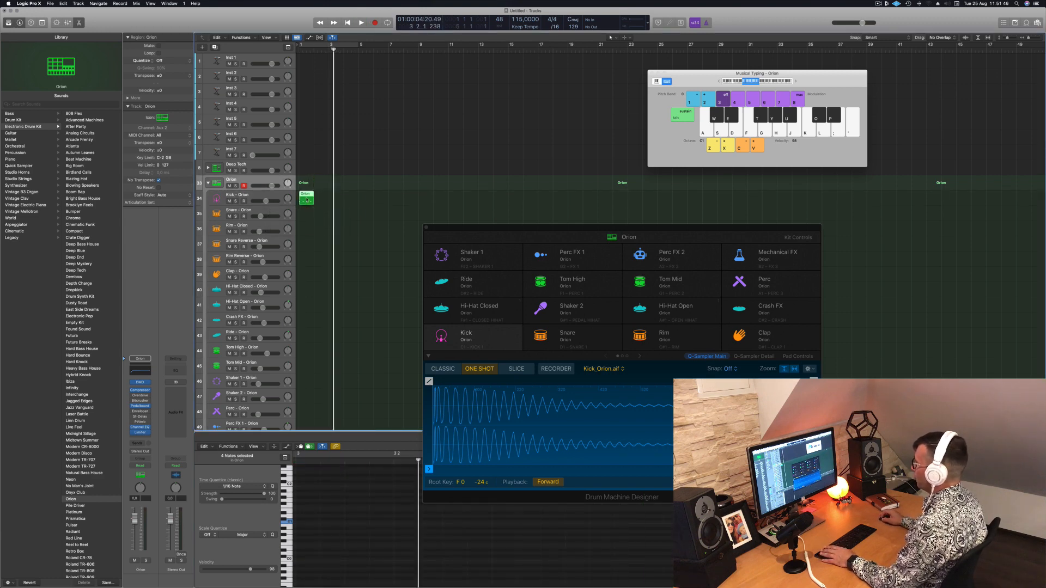
Turn on Flex view and cycle mode over bars 1 to 5, then play the start of the loop
click(320, 38)
key(c)
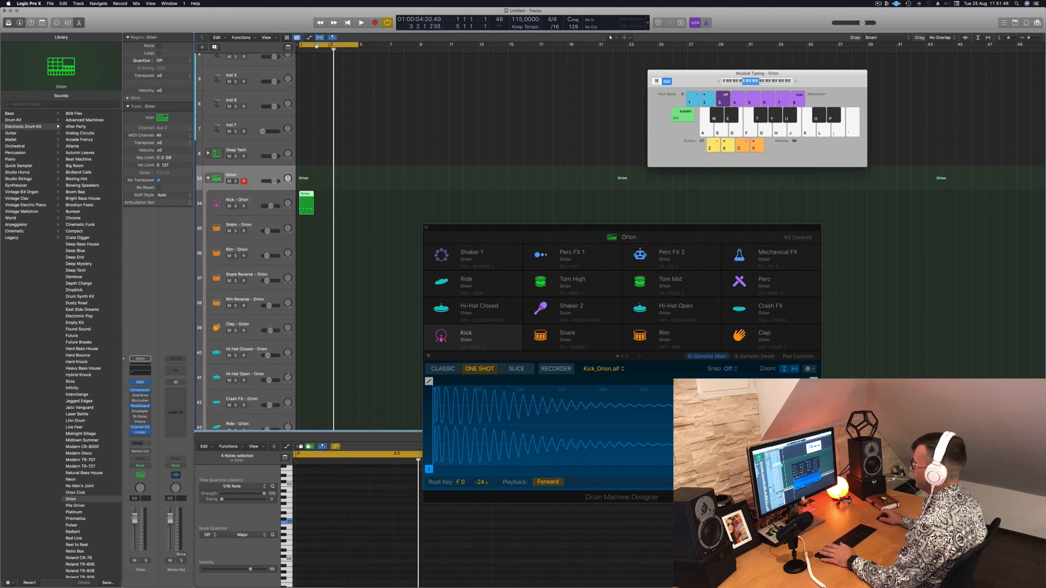
key(space)
key(space)
scroll(330, 560, left, 3)
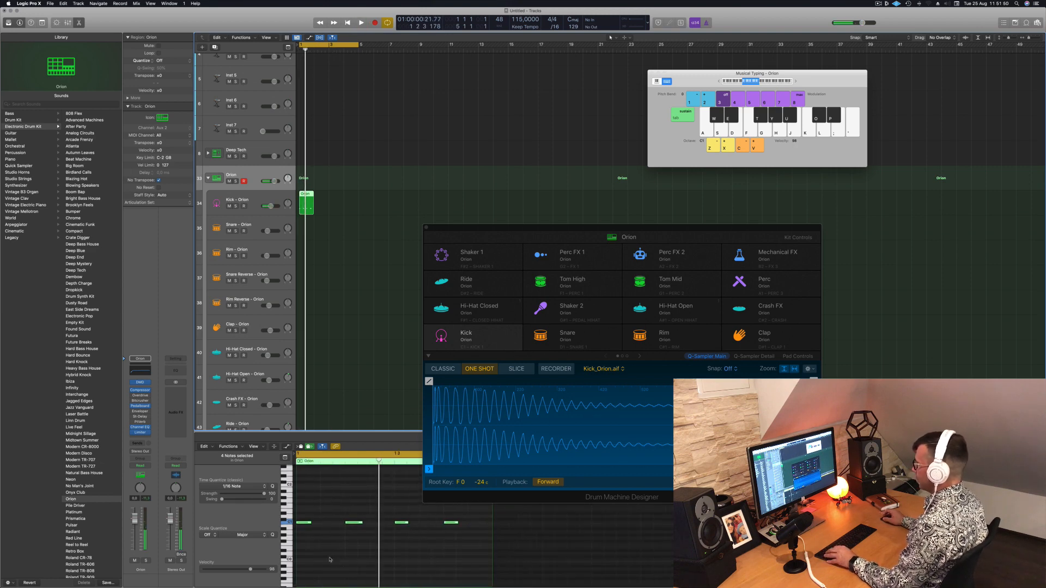
Select the region's four kick notes and, during playback, transpose them down an octave and back up
click(336, 233)
click(309, 214)
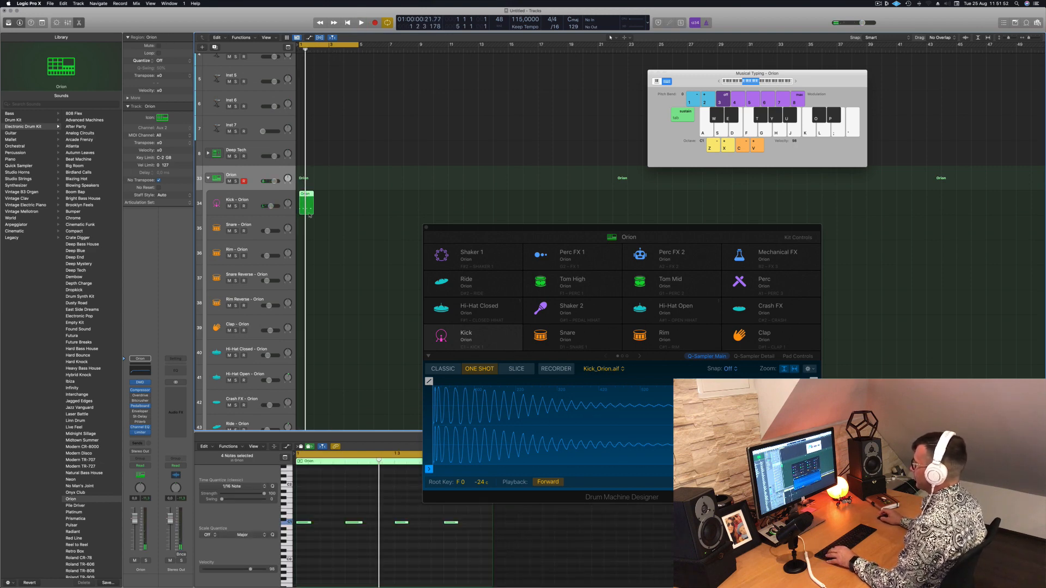
drag(301, 517, 533, 549)
key(space)
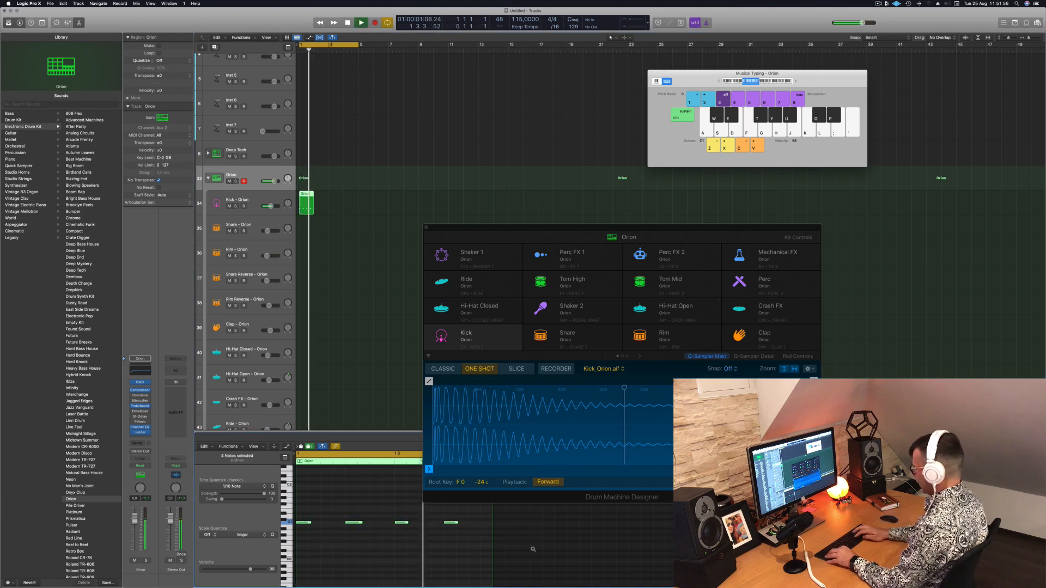
key(alt+shift+Down)
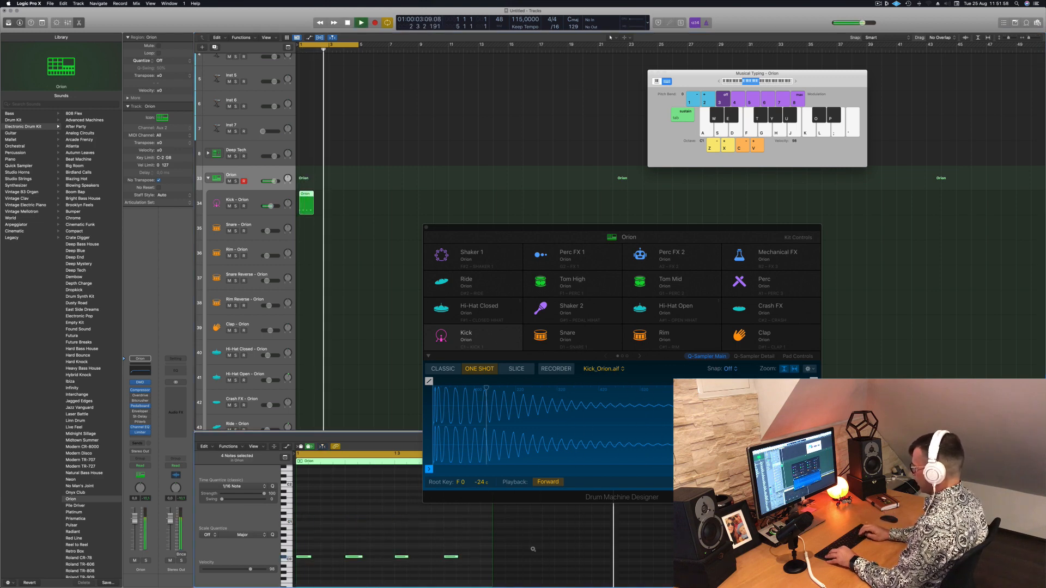
key(alt+shift+Up)
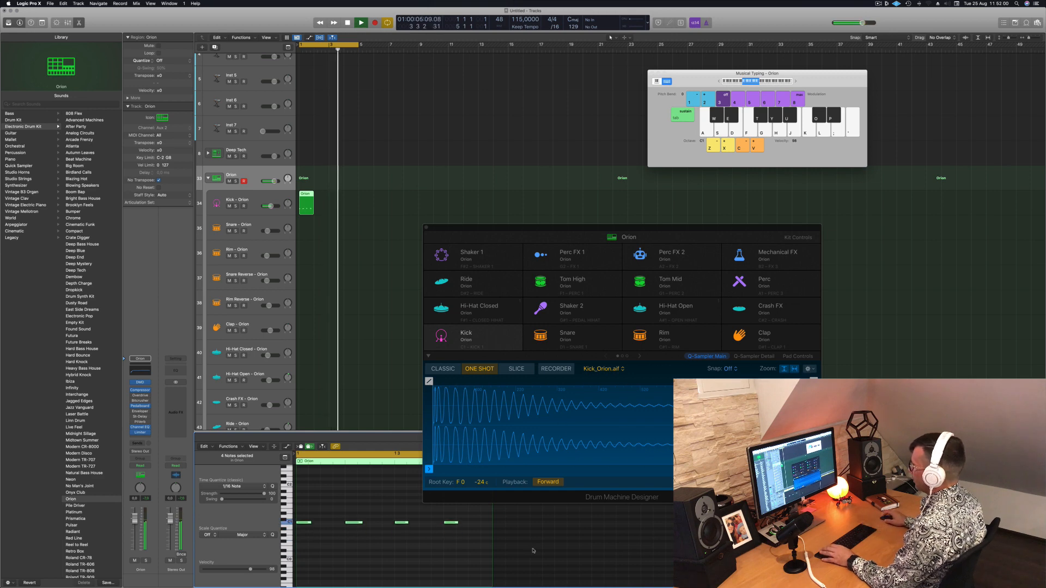
key(space)
Delete the green Orion region from the tracks area
click(316, 198)
click(302, 195)
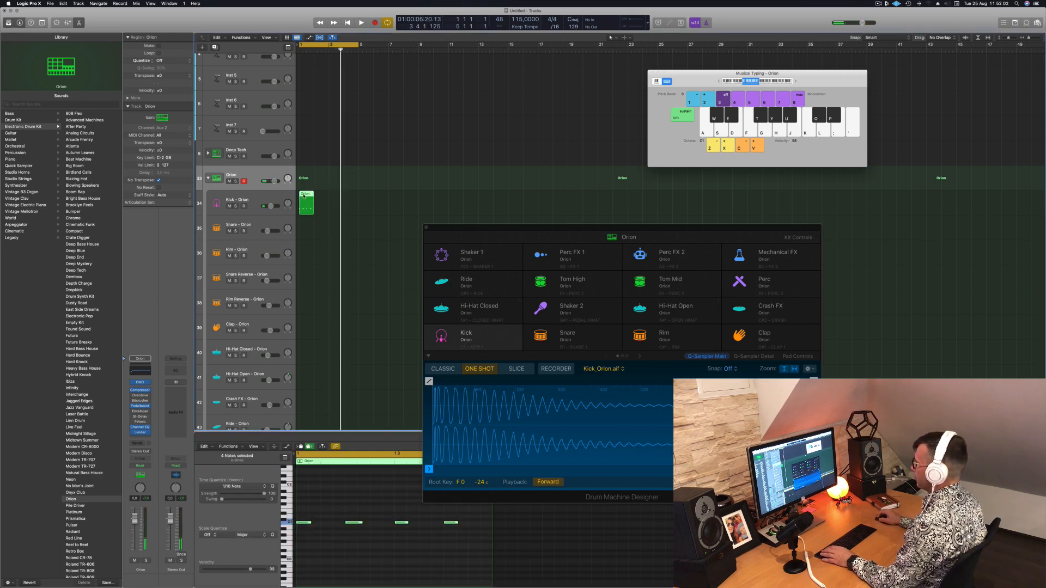
mouse_move(304, 196)
mouse_down()
mouse_move(305, 177)
mouse_move(314, 180)
mouse_up()
key(Delete)
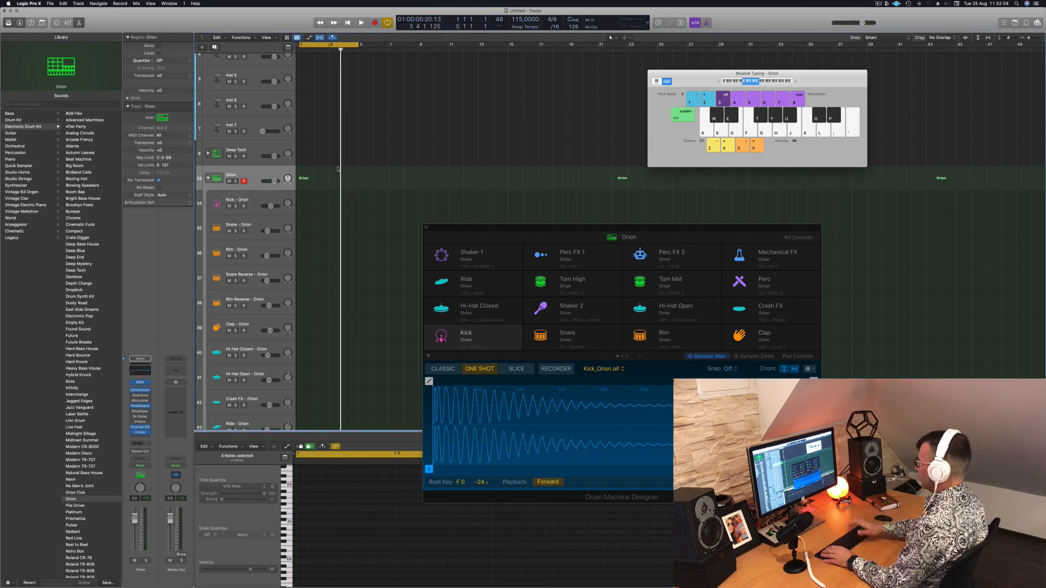
Record four kick hits in bar 1 directly on the Kick - Orion track
click(245, 200)
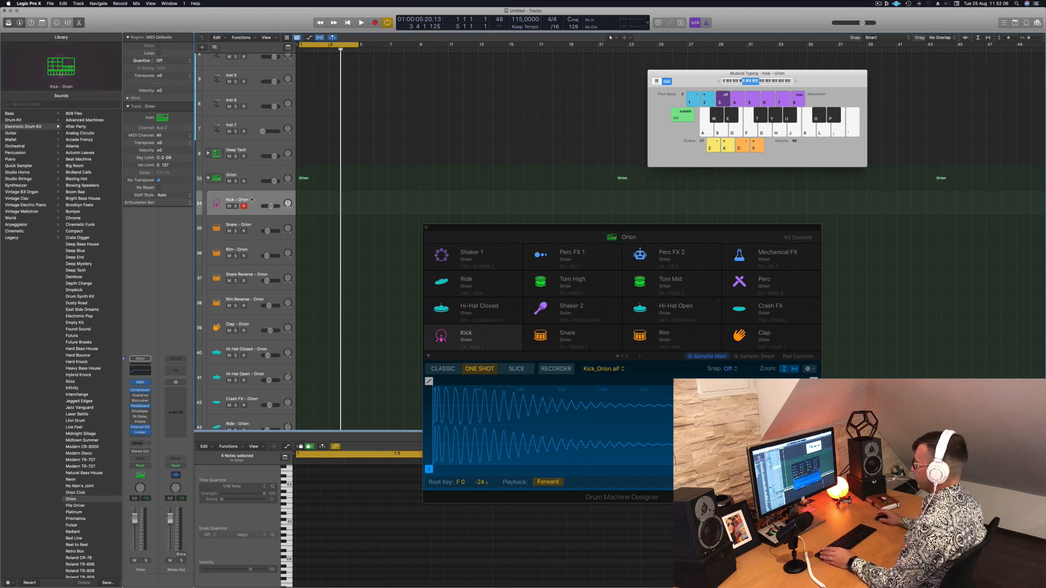
key(space)
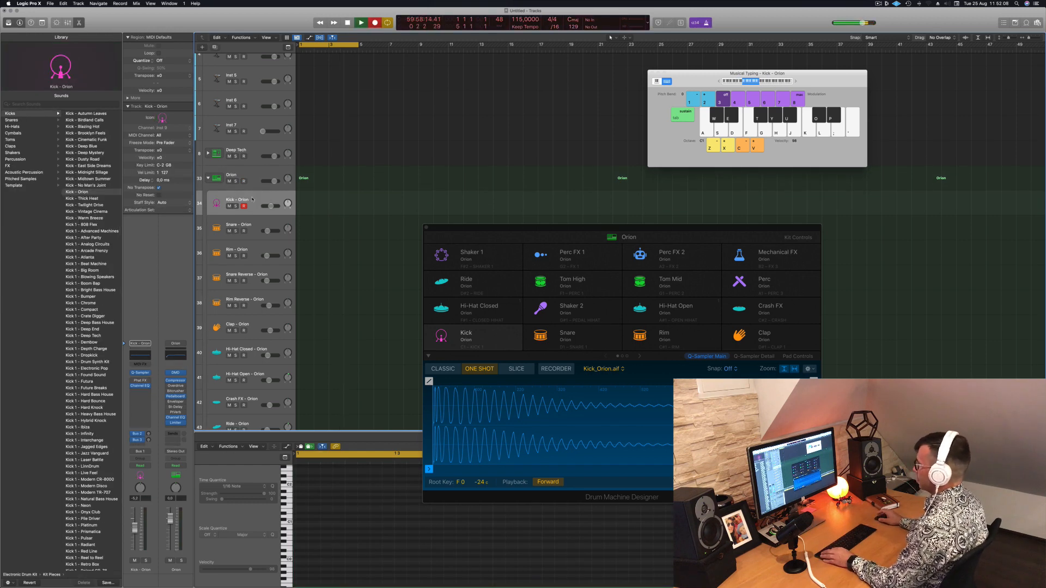
key(a)
key(a)
key(a)
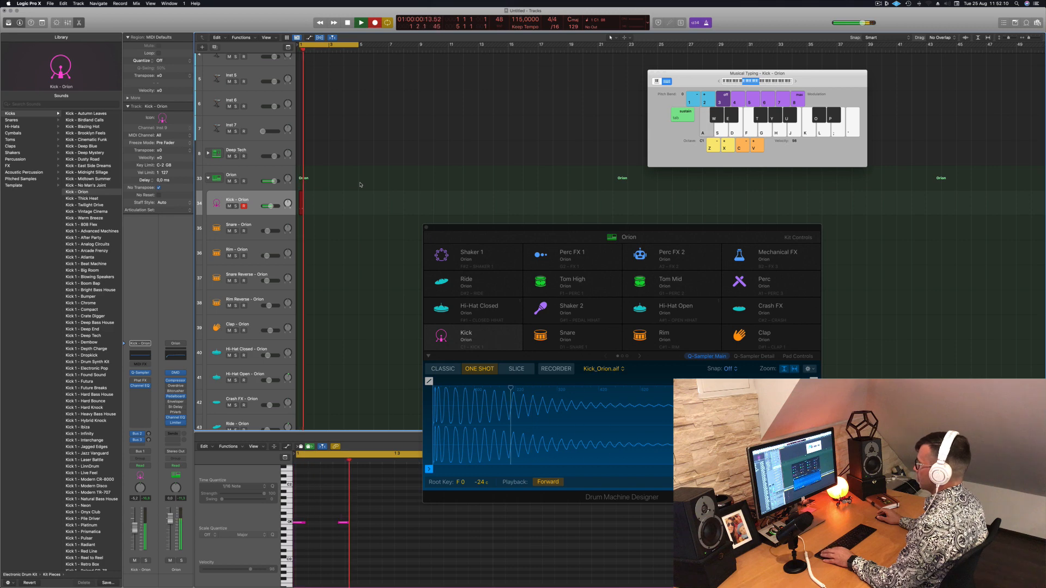
key(space)
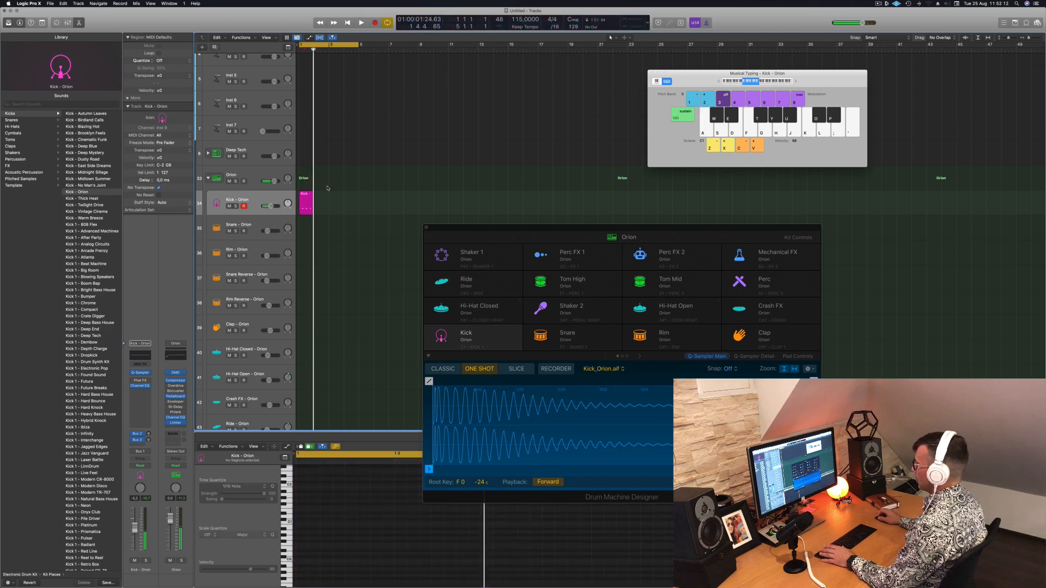
Display the new kick region's notes, select all four and play them back briefly
click(308, 197)
scroll(337, 568, left, 1)
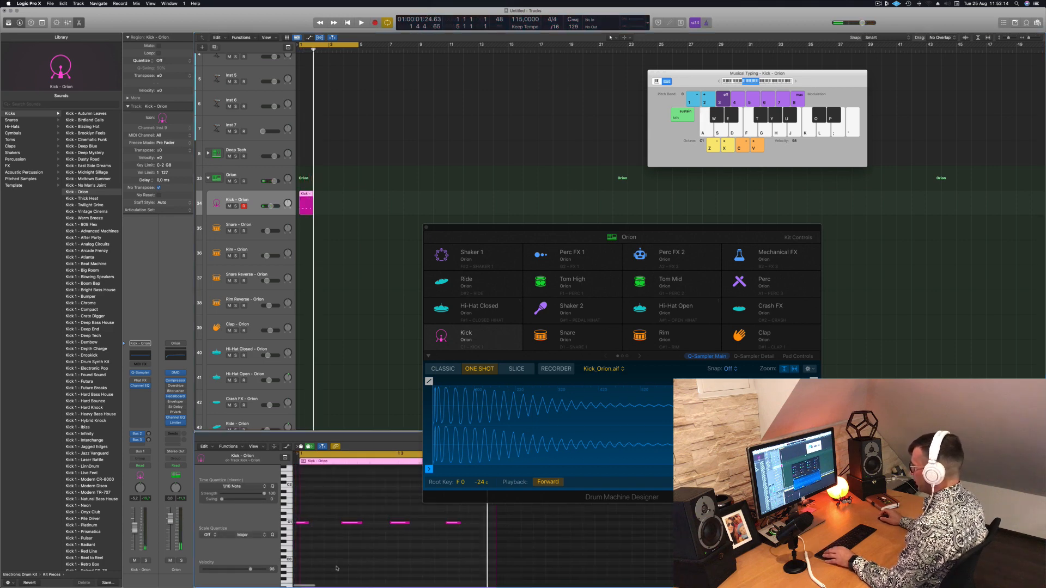
drag(303, 517, 458, 548)
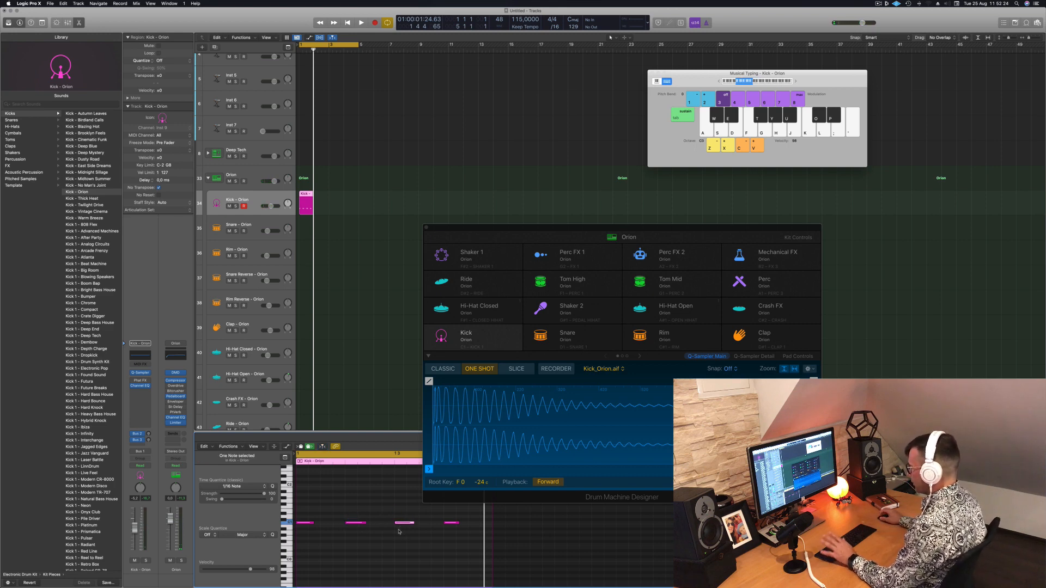
drag(304, 510, 490, 563)
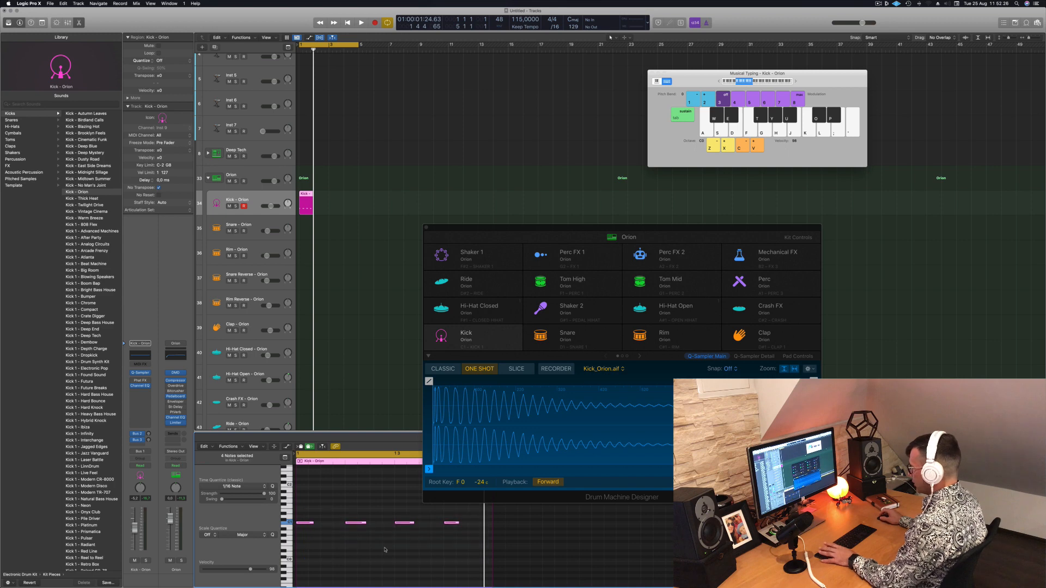
key(space)
key(space)
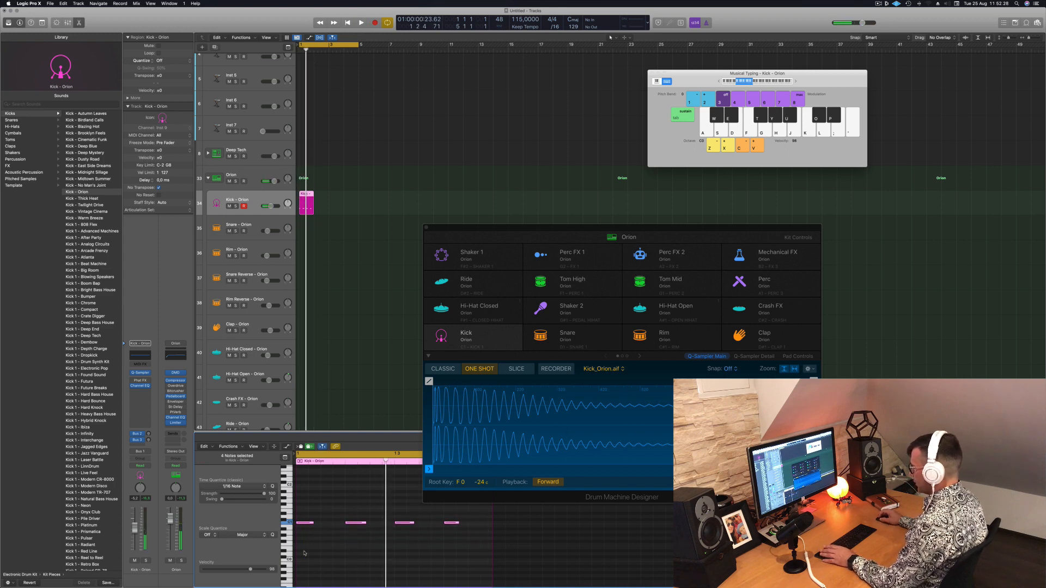
Set the Piano Roll to show One Track and check its remaining view options
scroll(307, 552, left, 1)
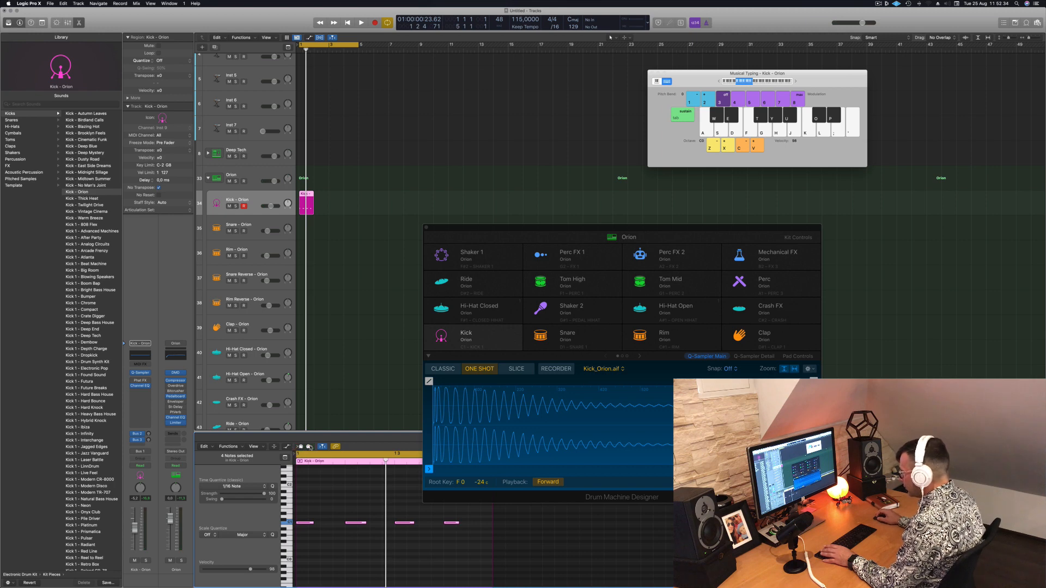
click(262, 447)
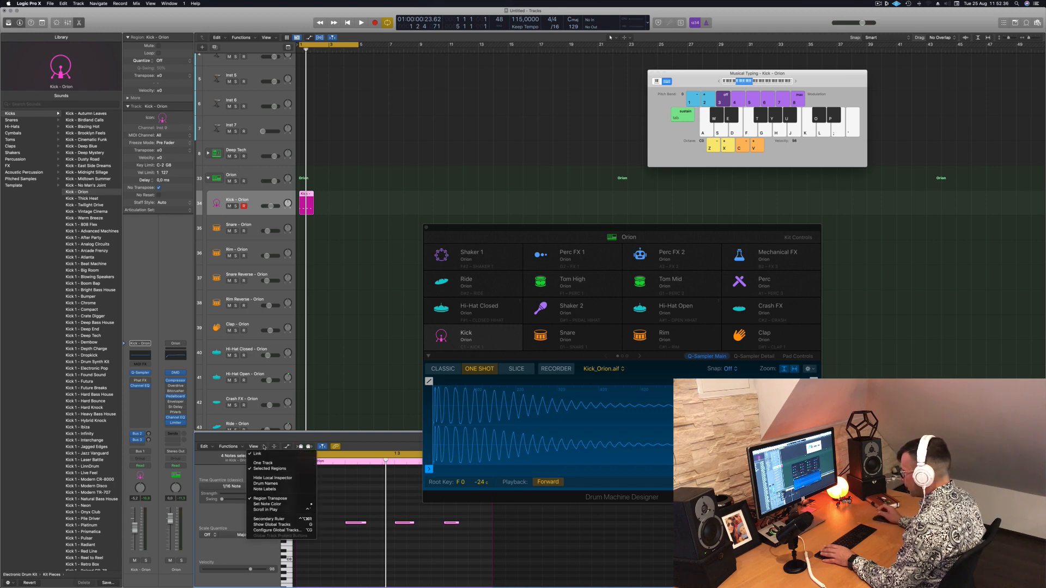
click(264, 464)
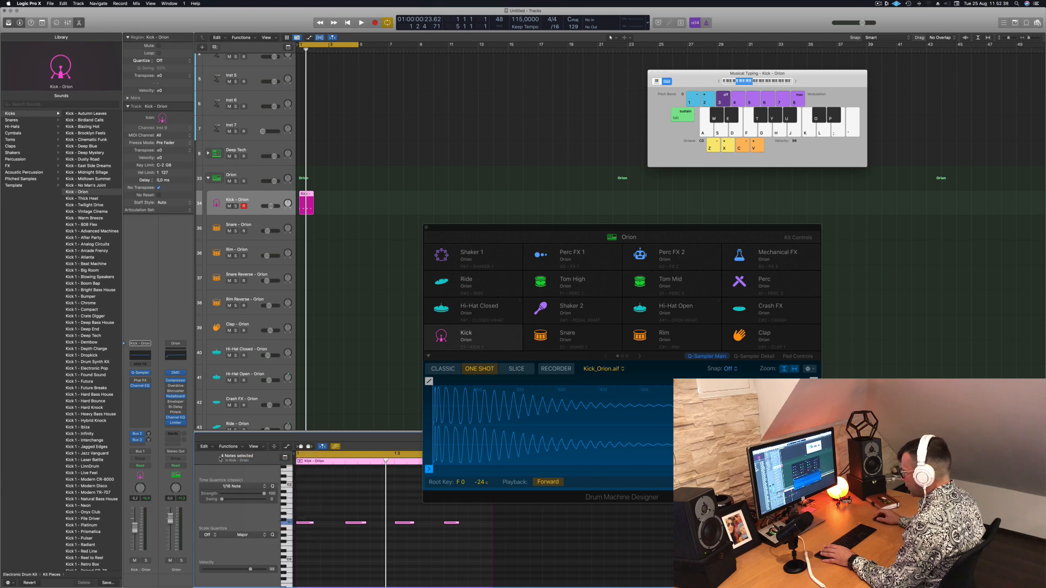
click(261, 447)
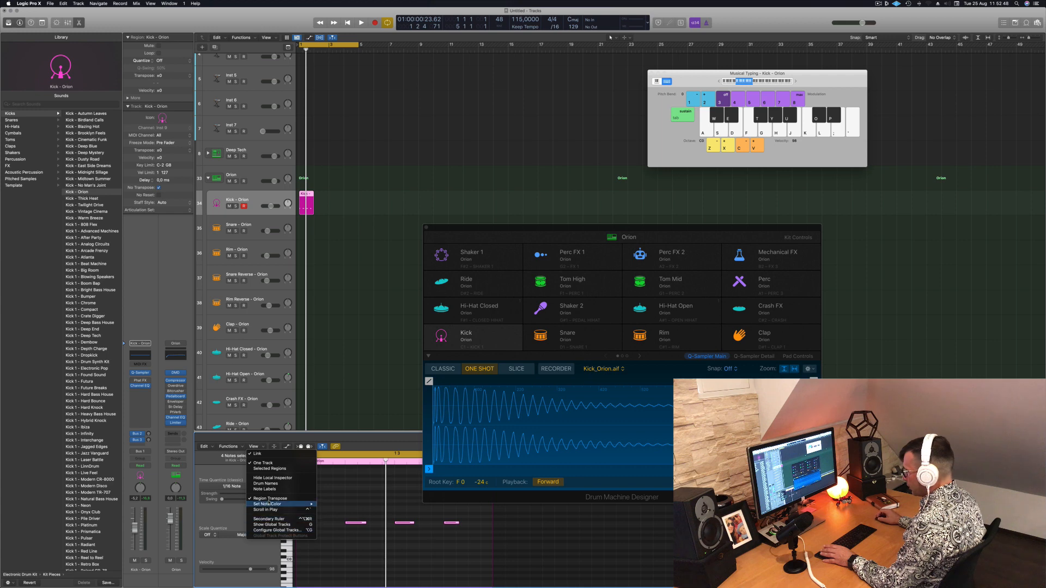
click(345, 495)
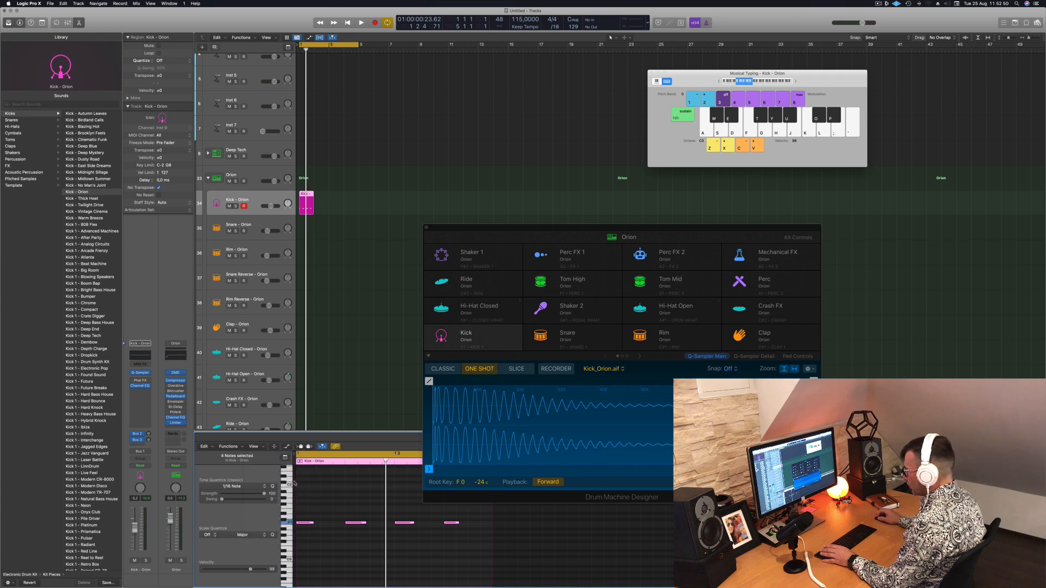
Trim the start of the Kick - Orion region to just before its second note
drag(297, 483, 327, 484)
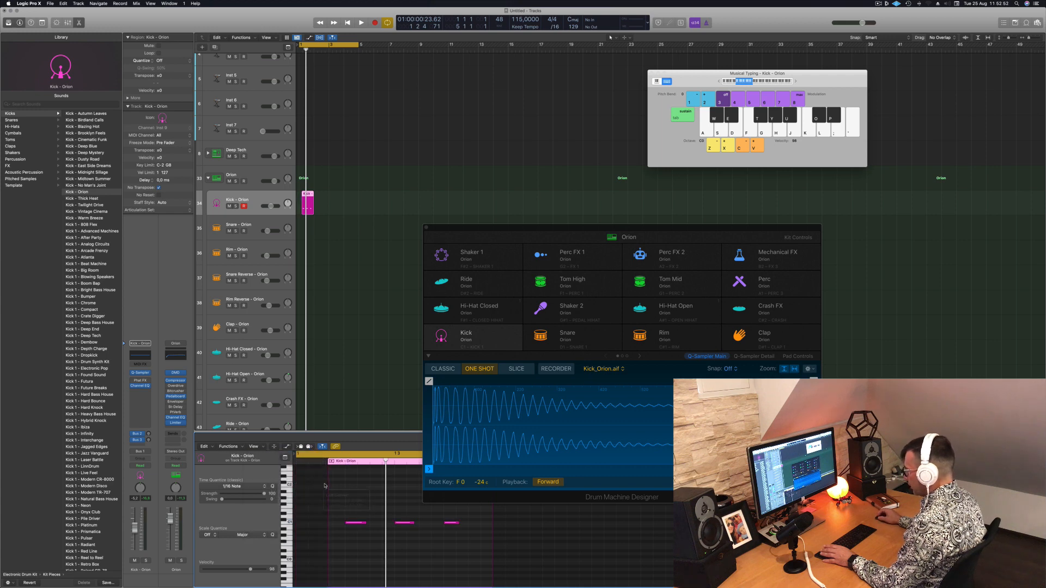
scroll(324, 484, left, 1)
scroll(310, 497, up, 3)
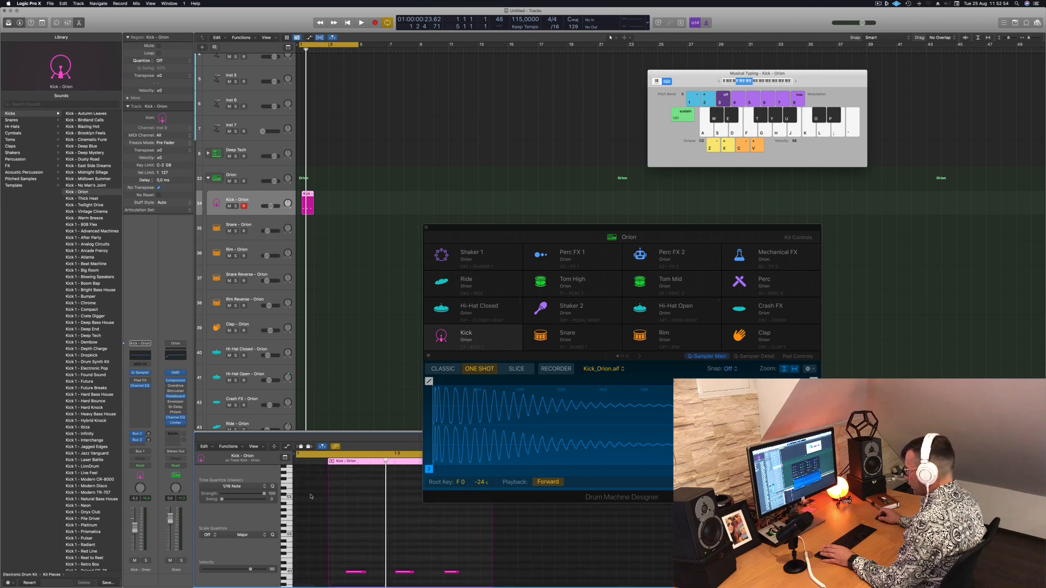
Move the kick region to the start of bar 1 and shift its three notes so the first sits at 1 1 1 1
scroll(311, 496, down, 5)
scroll(311, 496, up, 3)
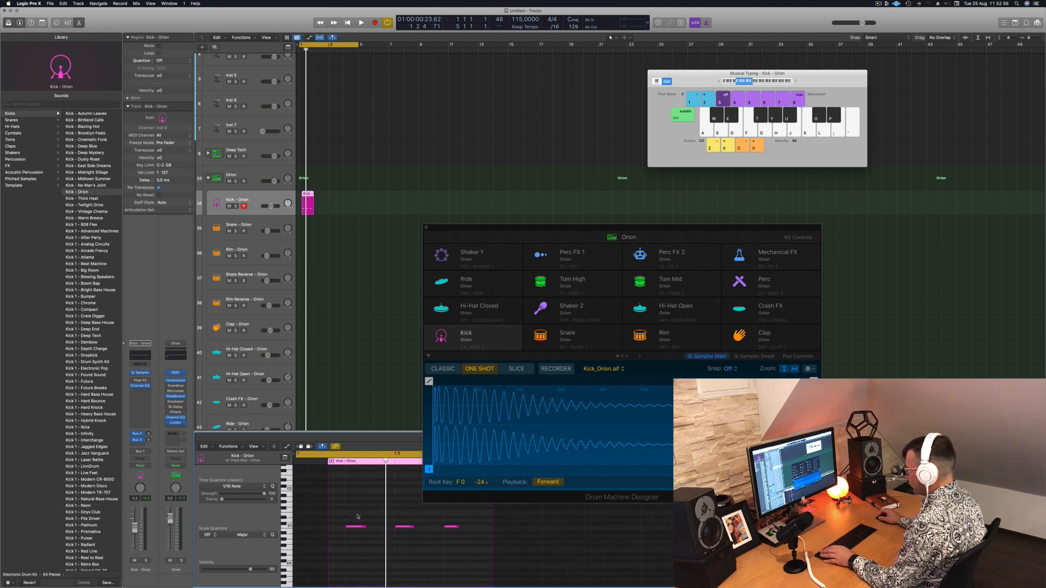
scroll(355, 515, left, 1)
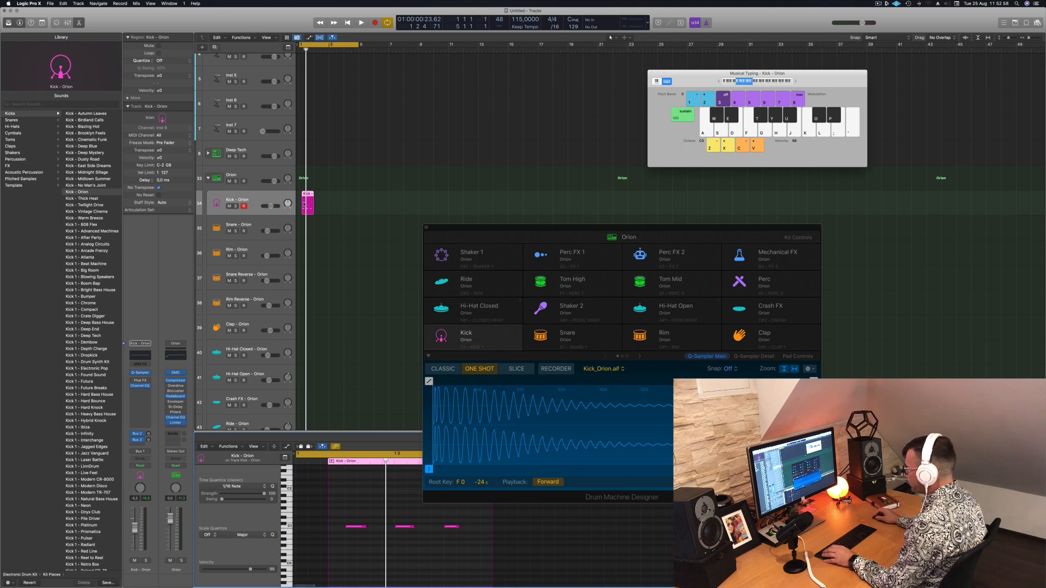
drag(304, 195, 300, 195)
scroll(359, 518, left, 1)
drag(308, 514, 444, 547)
drag(322, 529, 304, 529)
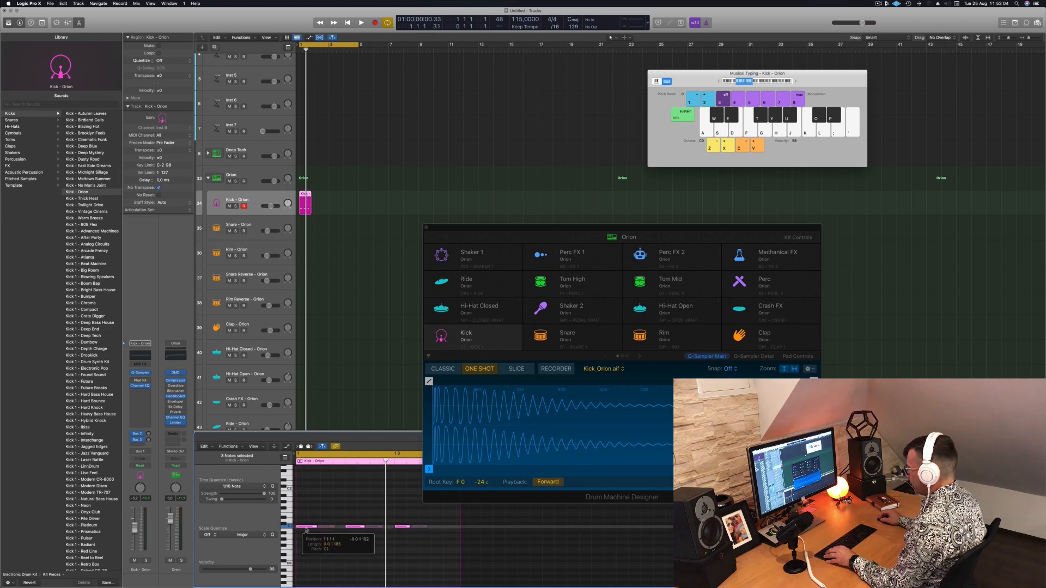
Copy the third kick note to 1 4 1 1 and start playback of the pattern
click(403, 527)
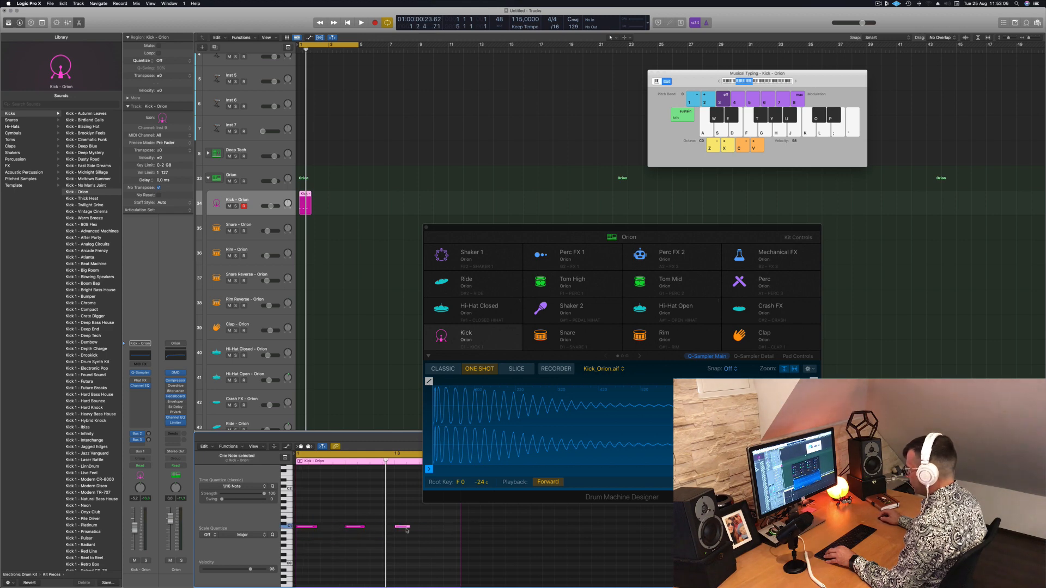
drag(403, 527, 451, 527)
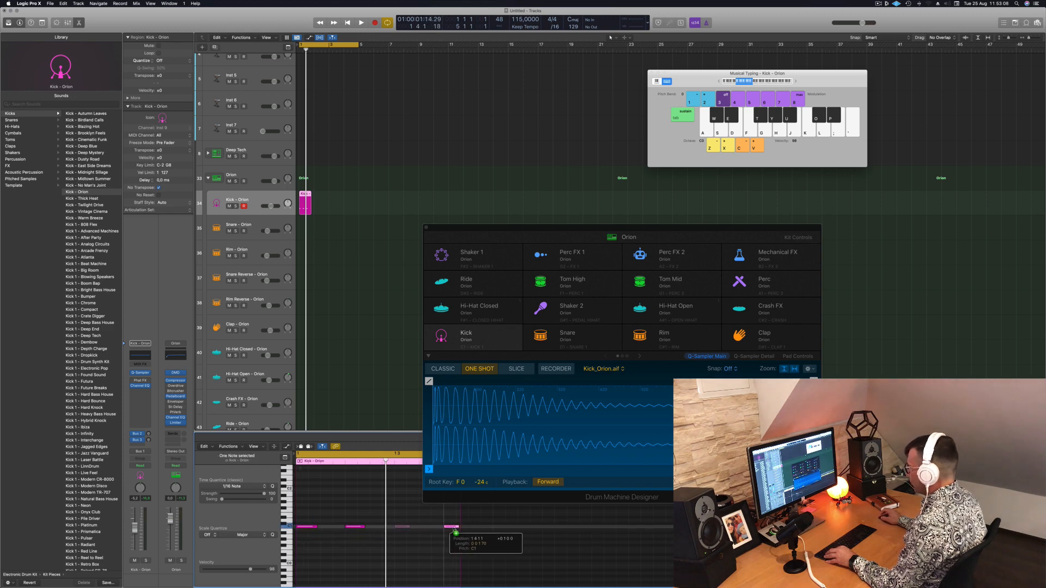
key(space)
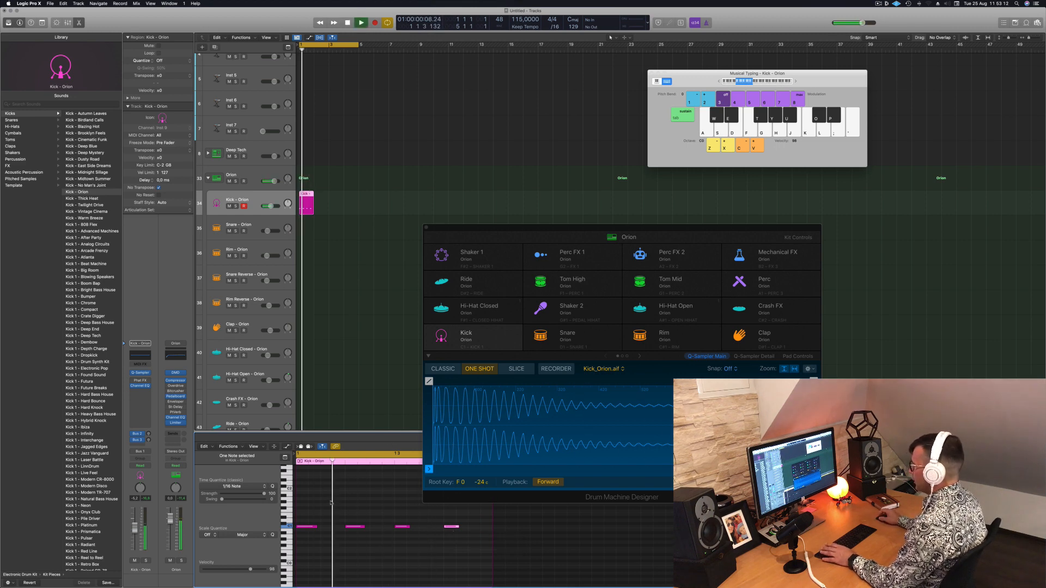
Select all four kick notes and transpose them down and back up during playback to compare pitches
drag(298, 510, 515, 564)
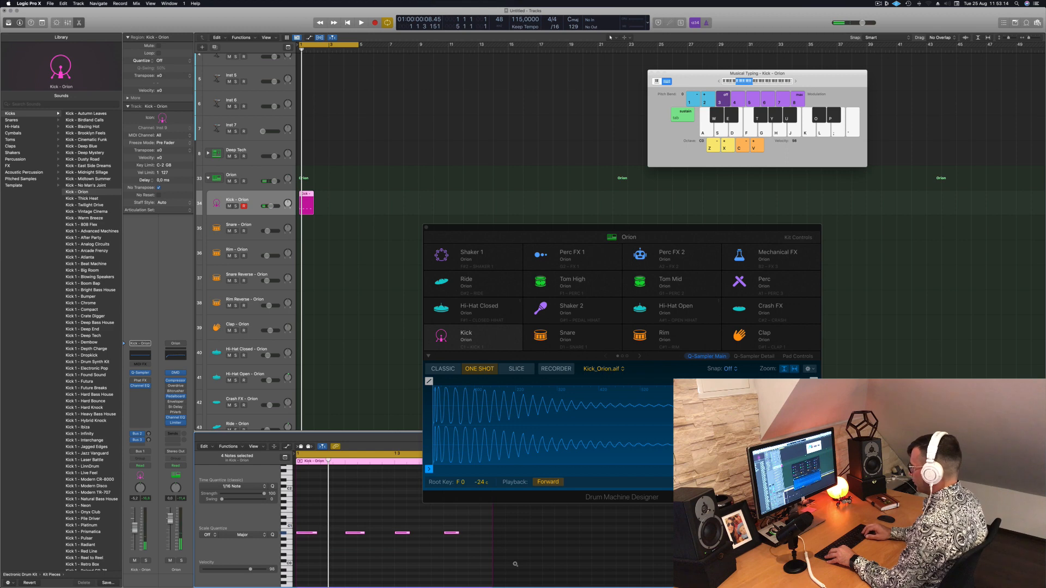
key(alt+Down)
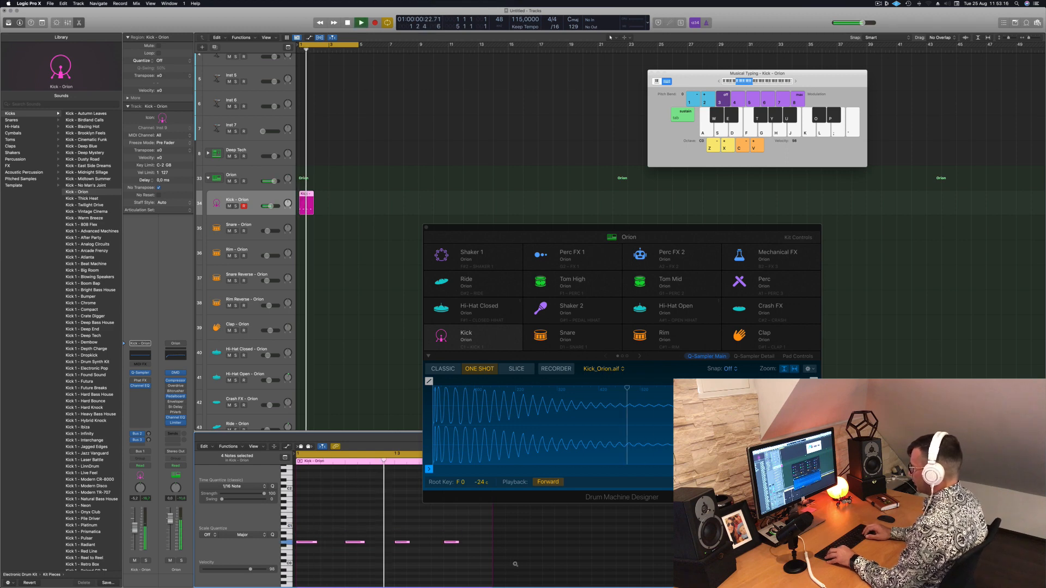
key(alt+Down)
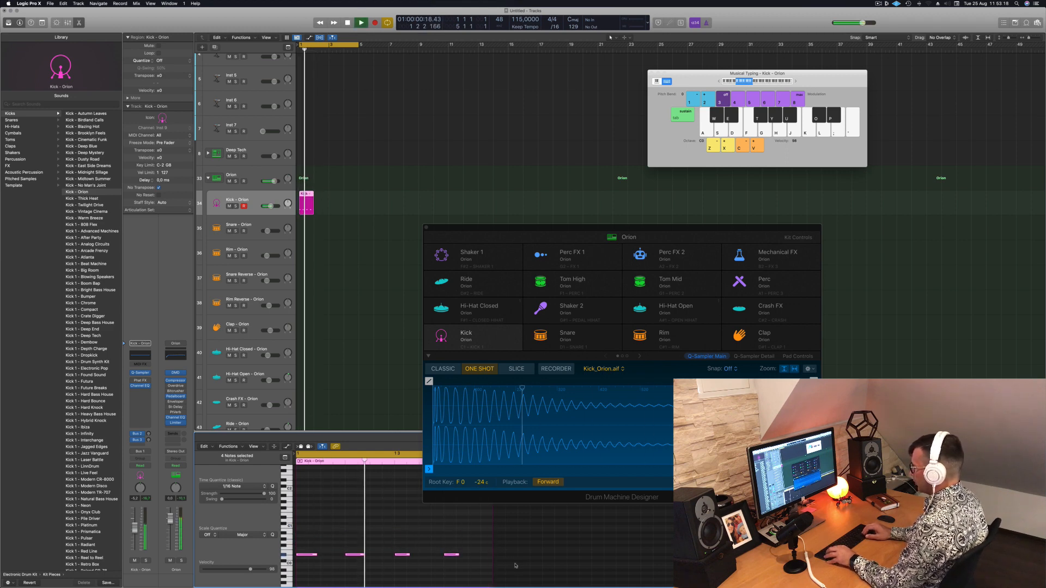
key(alt+Up)
key(alt+Up)
key(alt+Up)
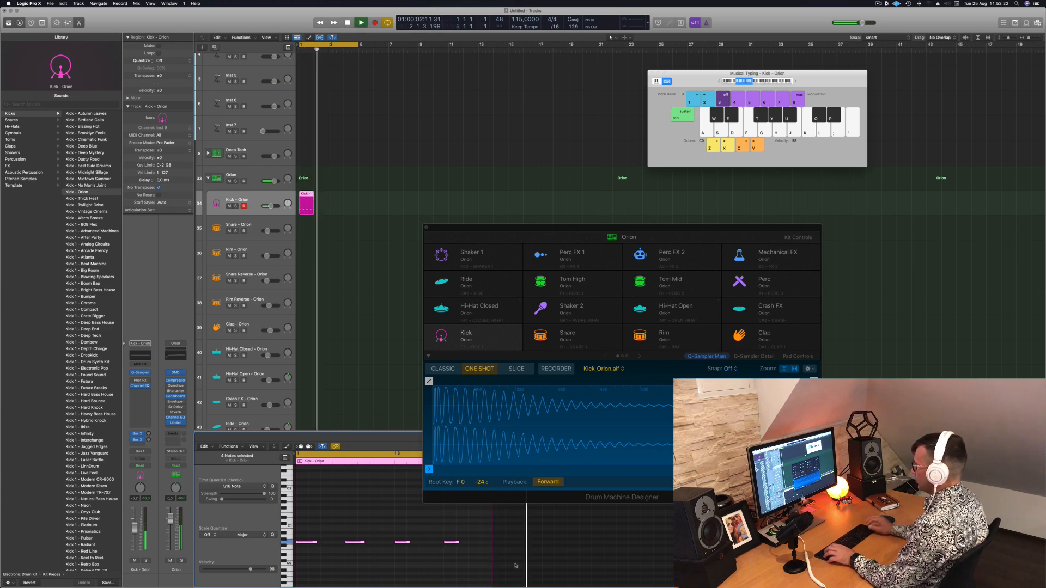
Copy the one-bar kick region until it fills four bars on the Kick - Orion track
drag(307, 201, 323, 201)
mouse_move(342, 198)
mouse_down()
mouse_move(289, 199)
mouse_move(335, 199)
mouse_up()
key(super+Left)
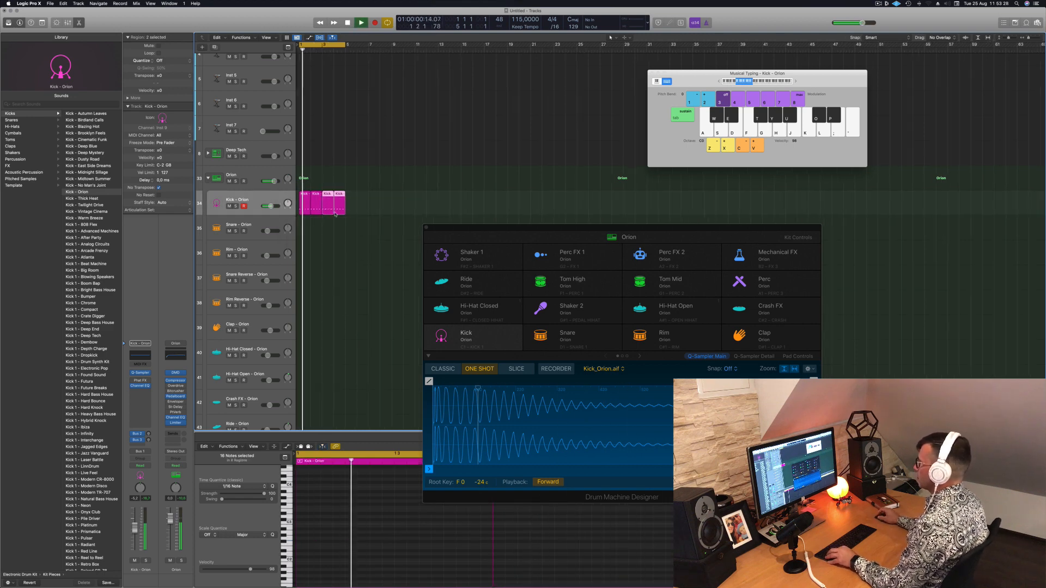
click(335, 248)
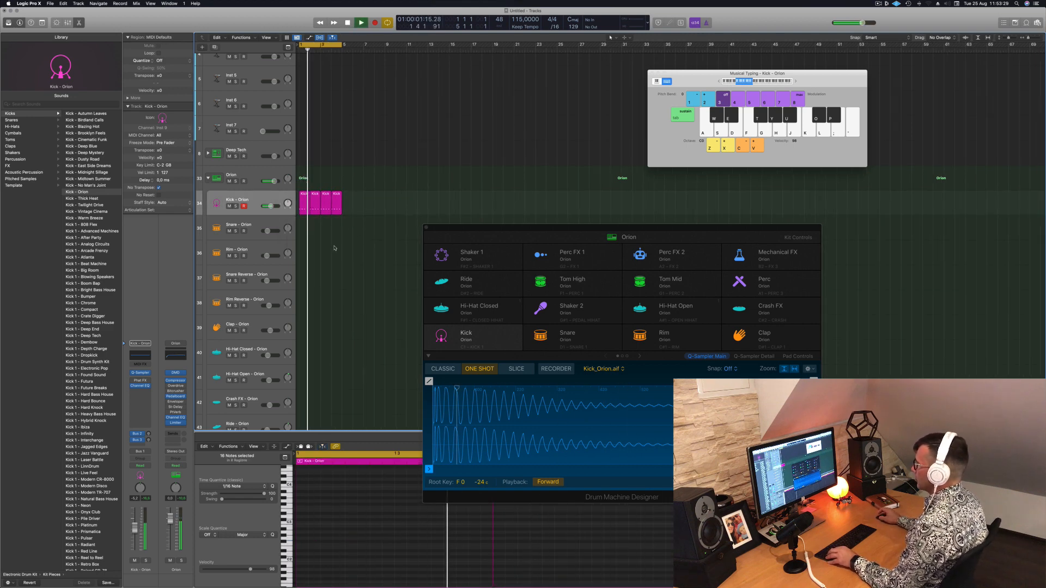
click(303, 197)
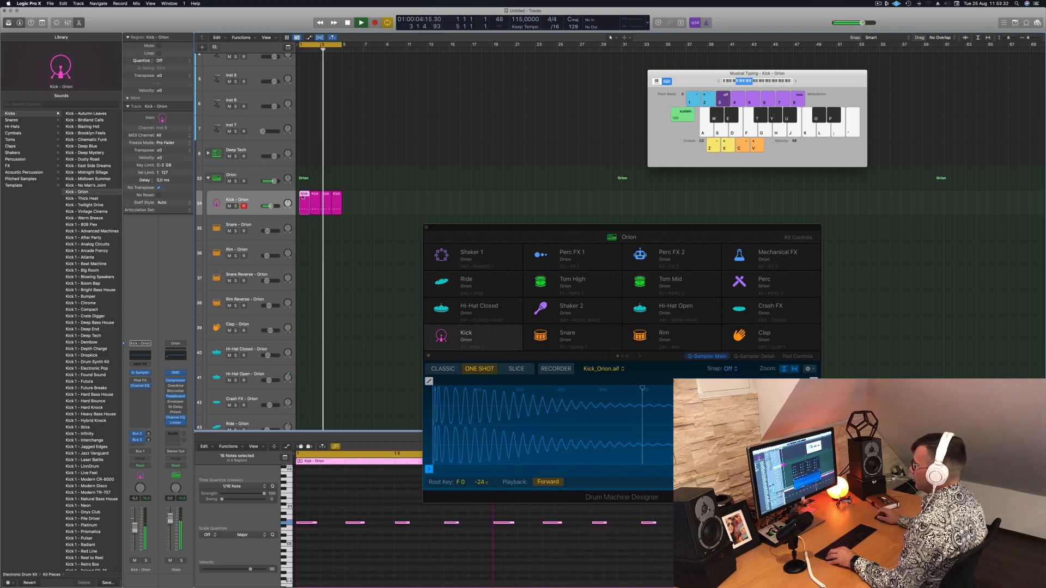
Copy the first kick region to bar 1 of the Hi-Hat Open - Orion track and stop playback
scroll(314, 251, down, 1)
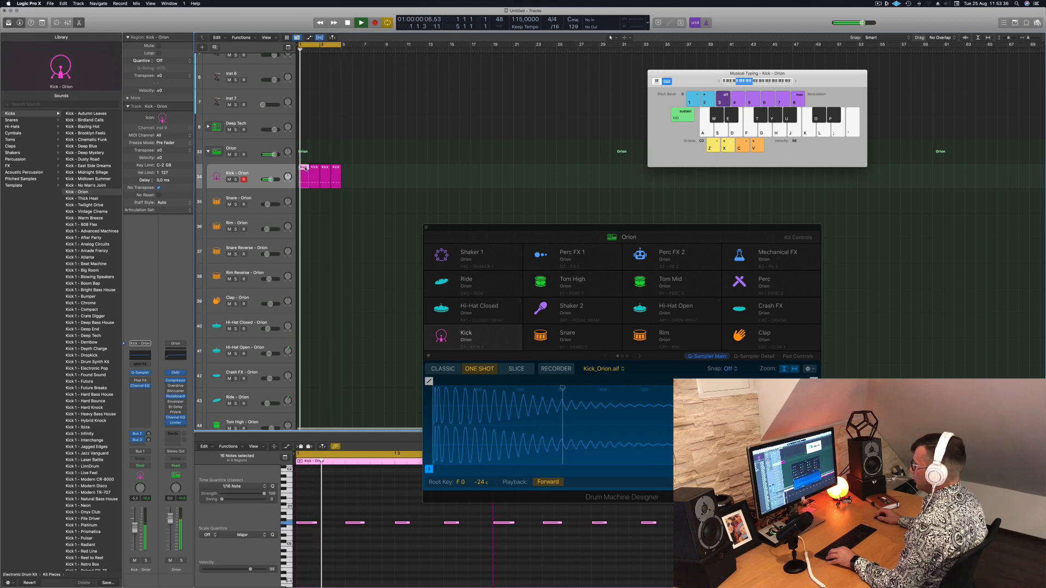
drag(307, 212, 307, 364)
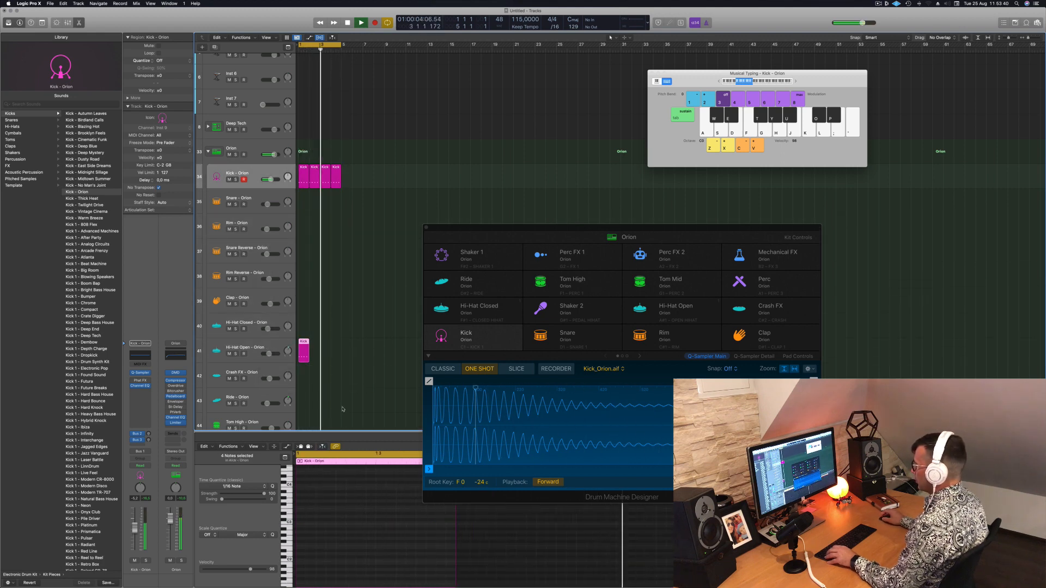
key(space)
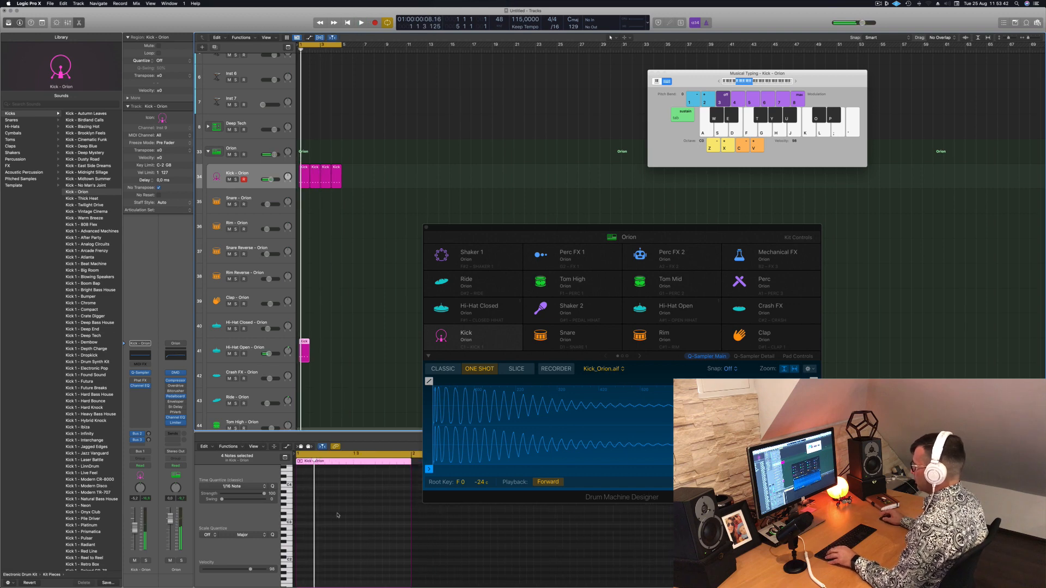
Shift the four notes of the Hi-Hat Open region half a beat later onto the off-beats and play them back
scroll(338, 515, down, 2)
scroll(338, 515, down, 5)
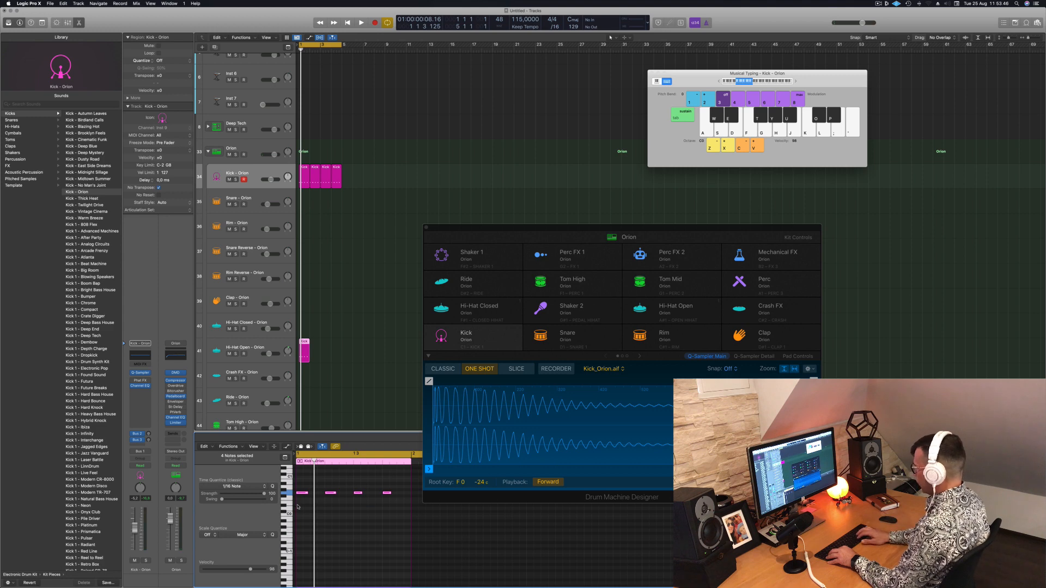
key(space)
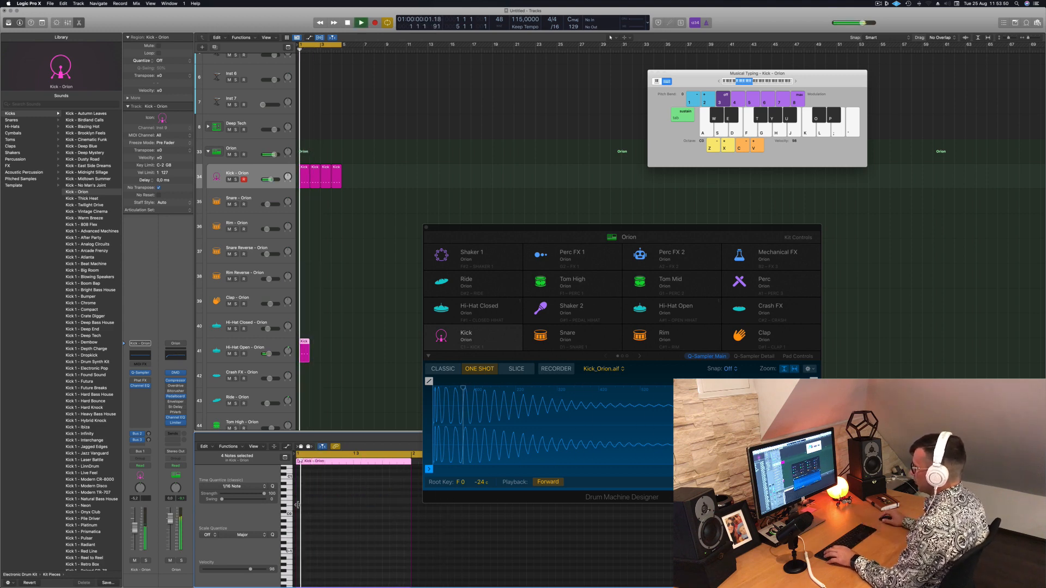
scroll(338, 509, up, 5)
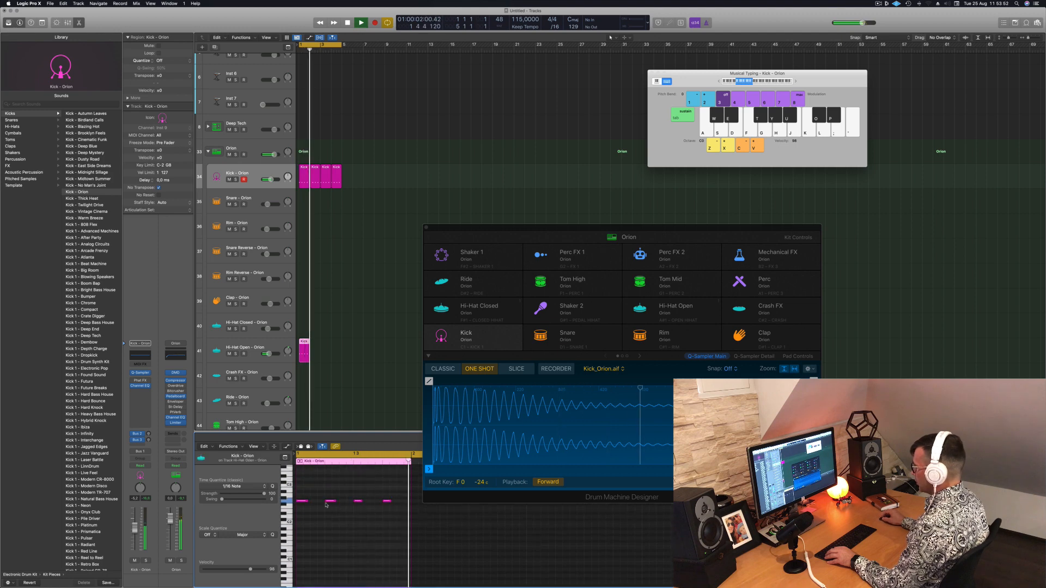
drag(302, 495, 400, 519)
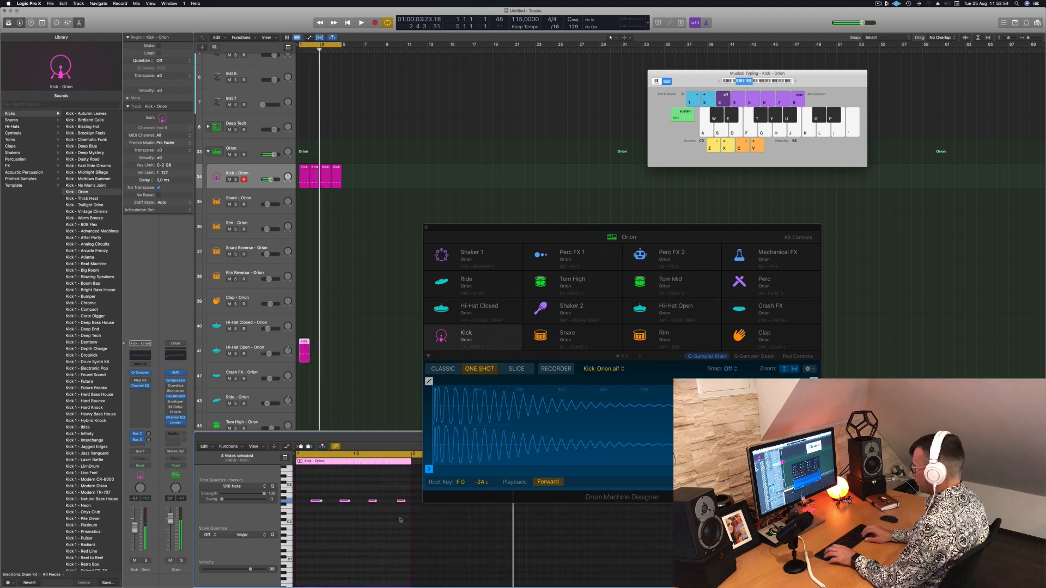
key(space)
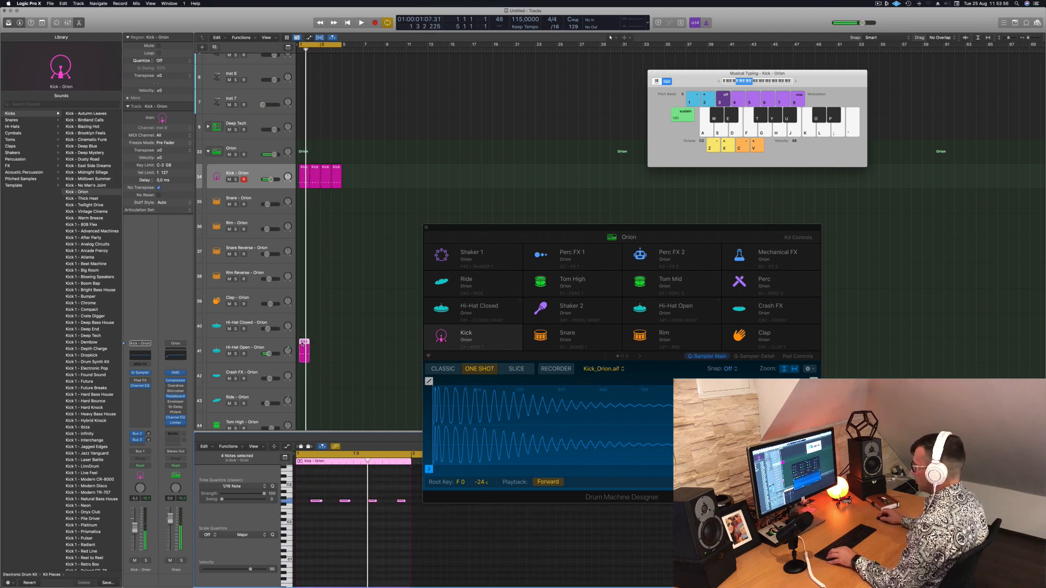
Duplicate the Hi-Hat Open region to fill four bars and move the Drum Machine Designer window away from the Piano Roll
drag(303, 344, 325, 345)
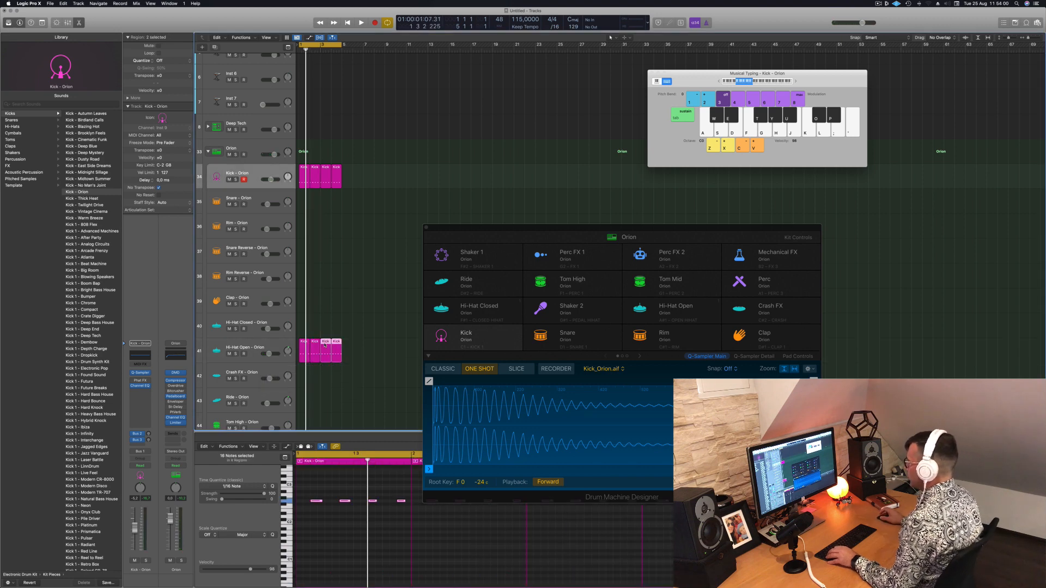
scroll(351, 536, down, 3)
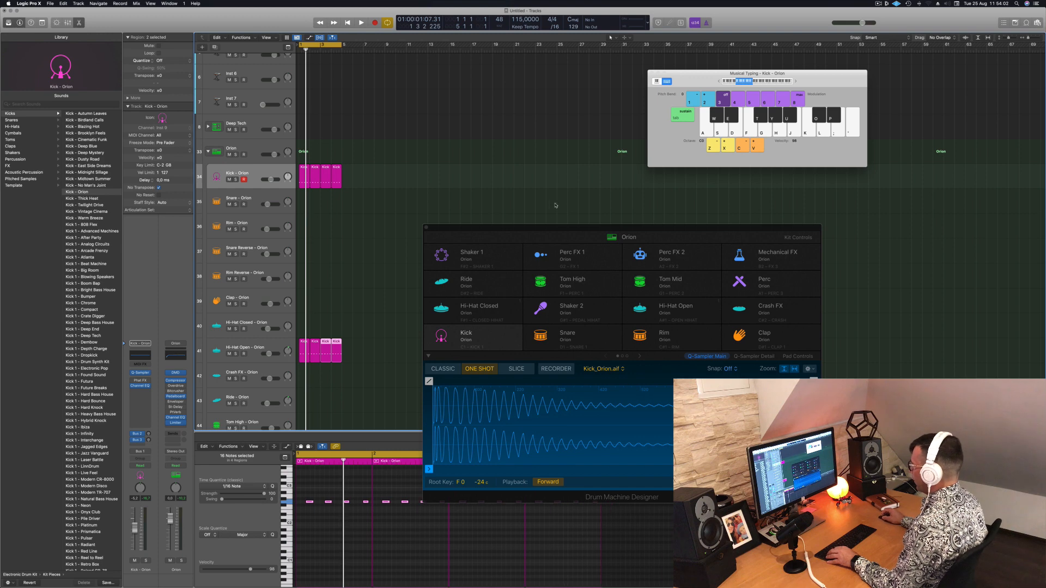
drag(549, 229, 618, 133)
Select all the notes in the four Hi-Hat Open regions, transpose them up and play the pattern
drag(307, 493, 633, 522)
key(alt+Up)
key(alt+Up)
key(alt+Up)
key(space)
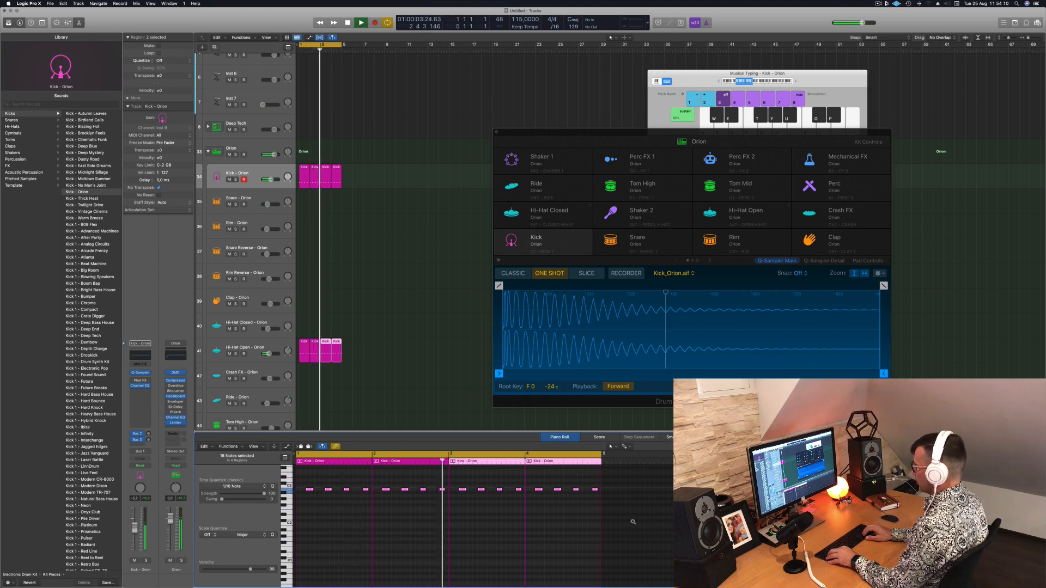
Shorten the Hi-Hat Open sample to end at 0.761 s with a long fade-out, and lower the track's volume
click(252, 349)
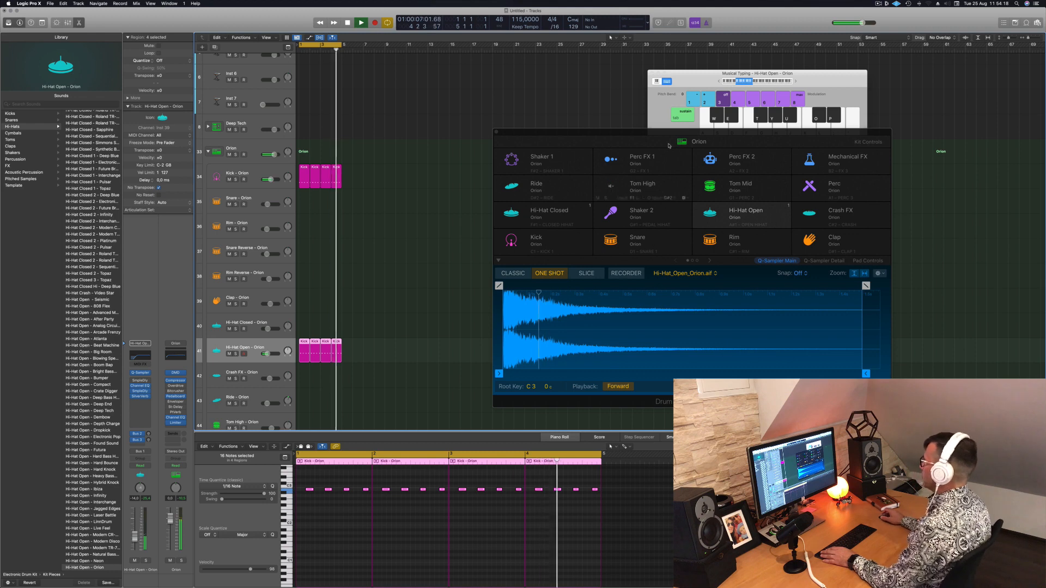
drag(638, 134, 630, 128)
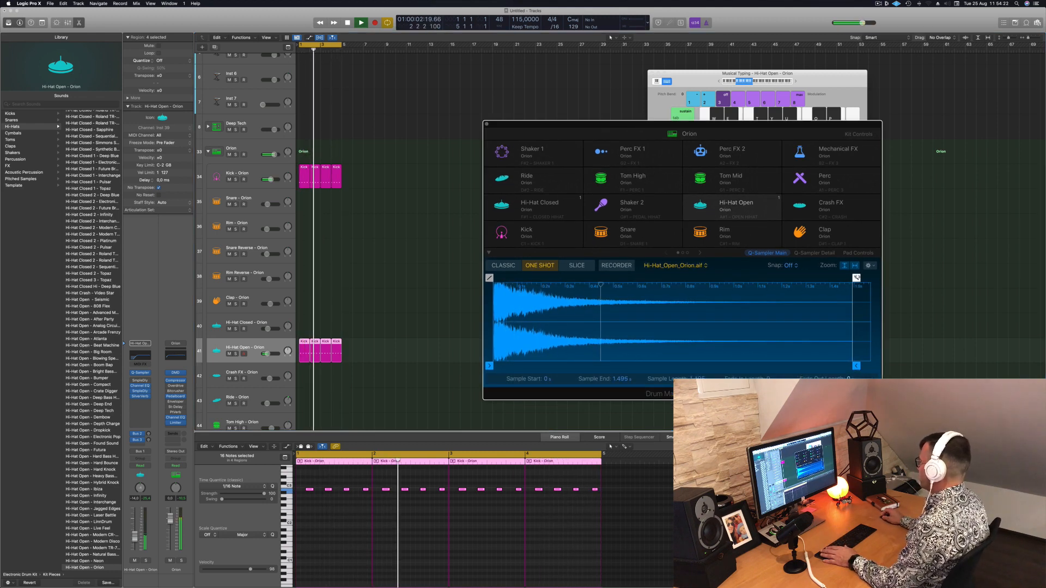
drag(856, 278, 724, 278)
drag(857, 366, 691, 366)
drag(691, 368, 678, 368)
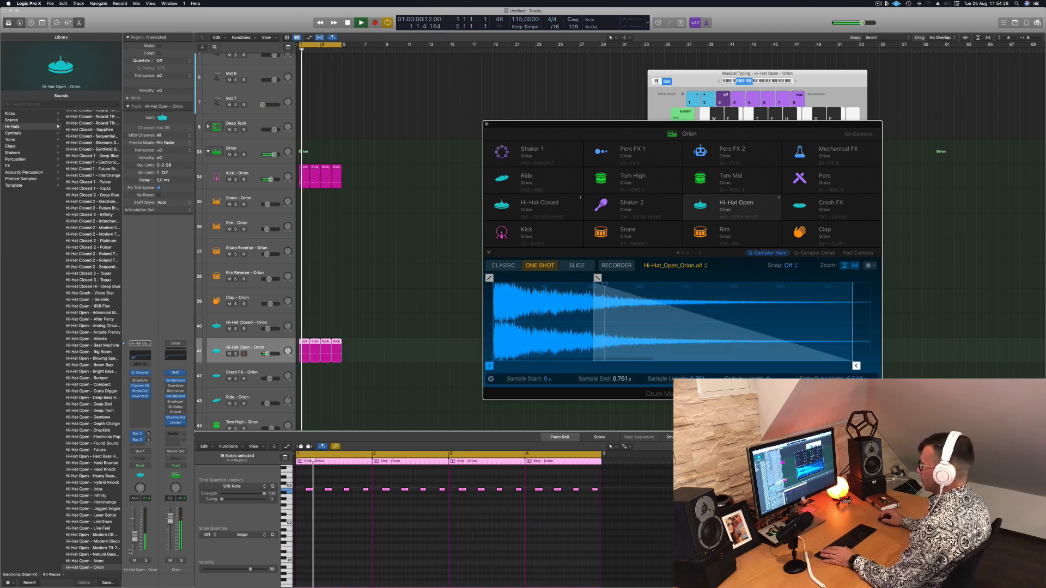
drag(134, 536, 135, 545)
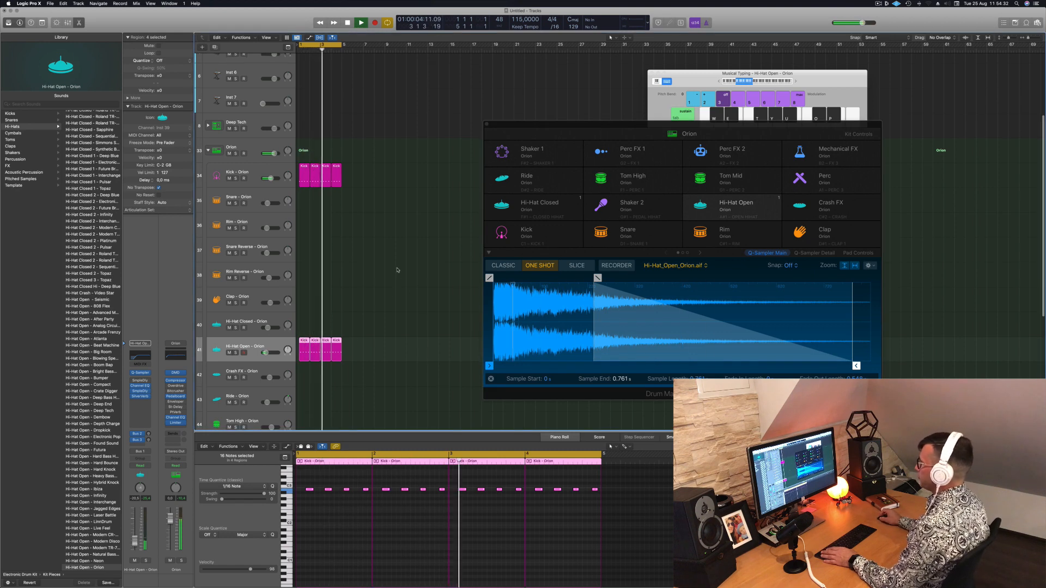
Copy the first kick region to bar 1 of the Snare - Orion track
scroll(349, 218, down, 1)
click(305, 146)
drag(305, 146, 305, 170)
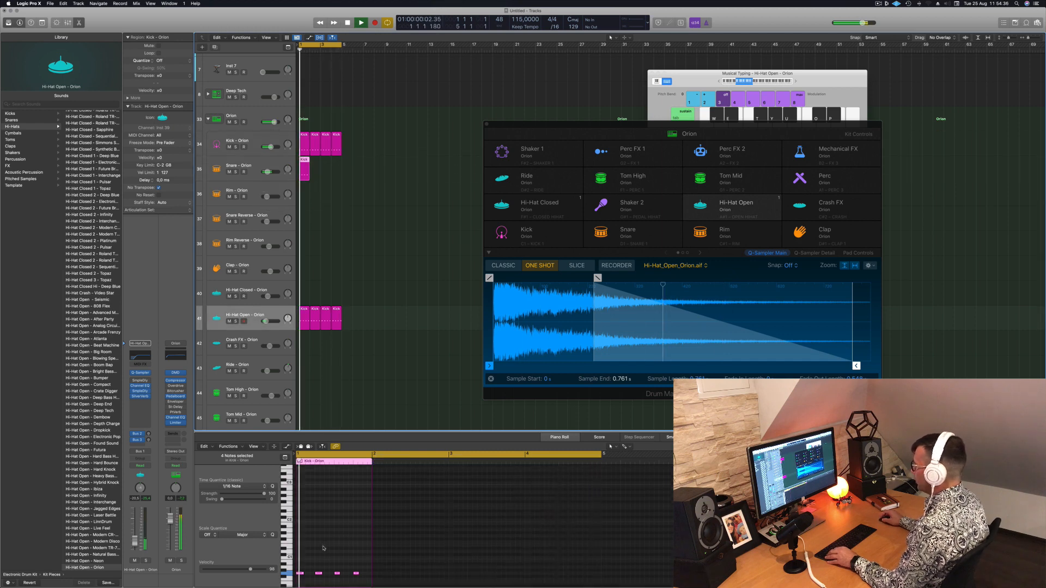
Delete the first and third notes of the Snare region, keeping only the hits on beats 2 and 4
key(space)
scroll(321, 572, down, 3)
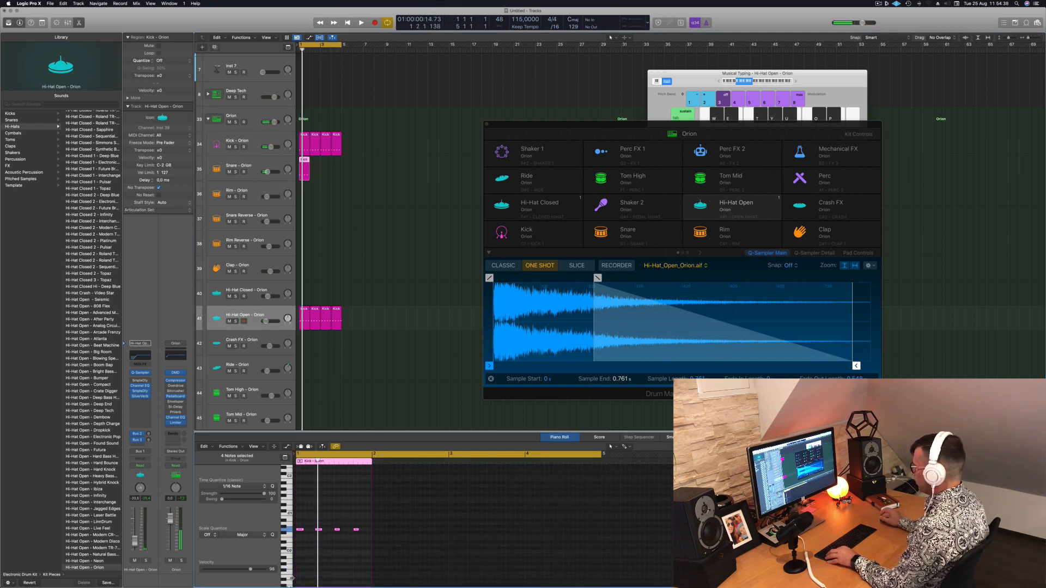
key(space)
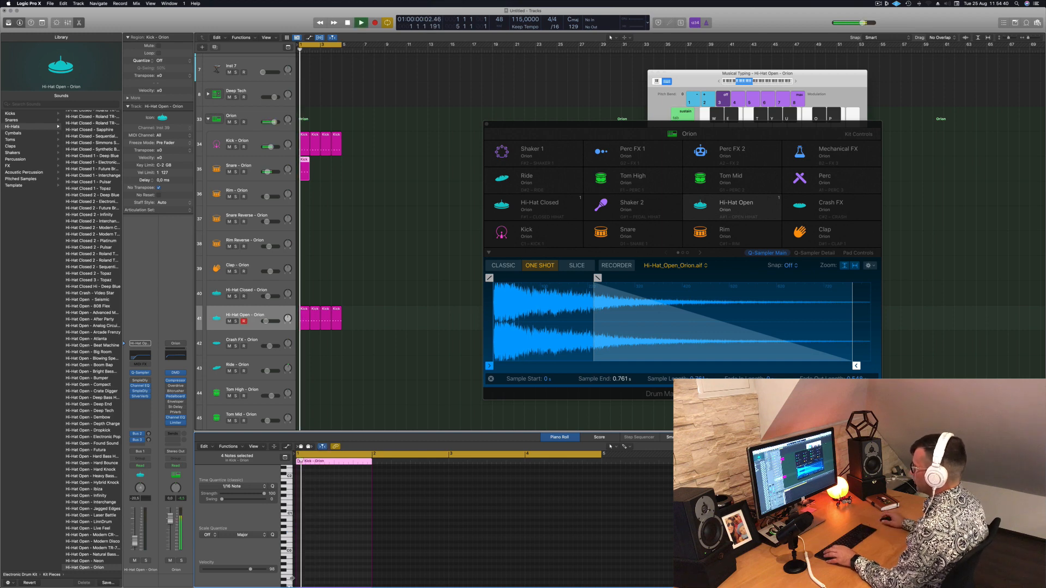
scroll(305, 502, up, 3)
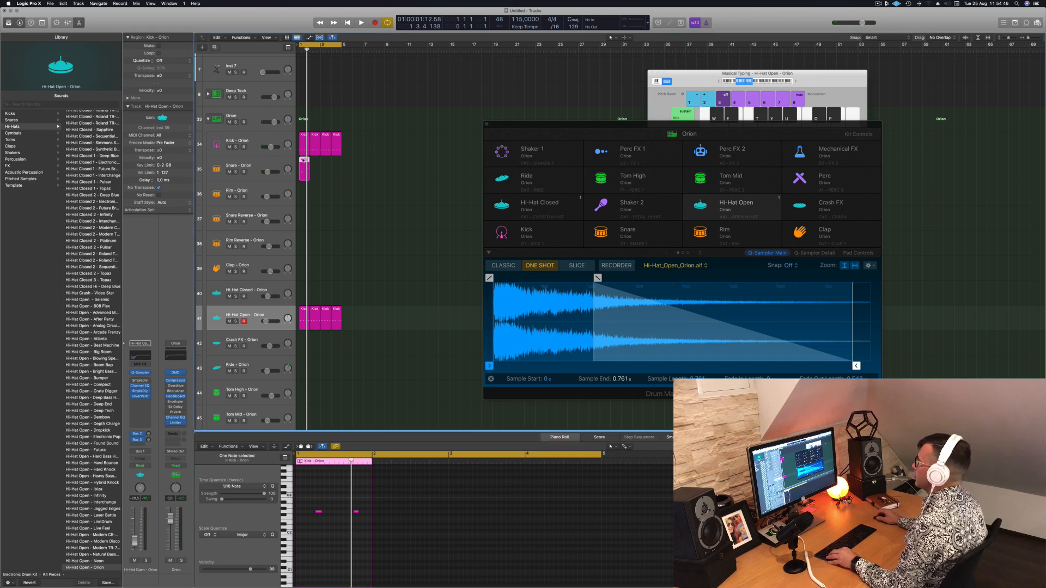
Duplicate the Snare region to fill four bars, select its notes and play the full drum pattern
drag(304, 160, 325, 162)
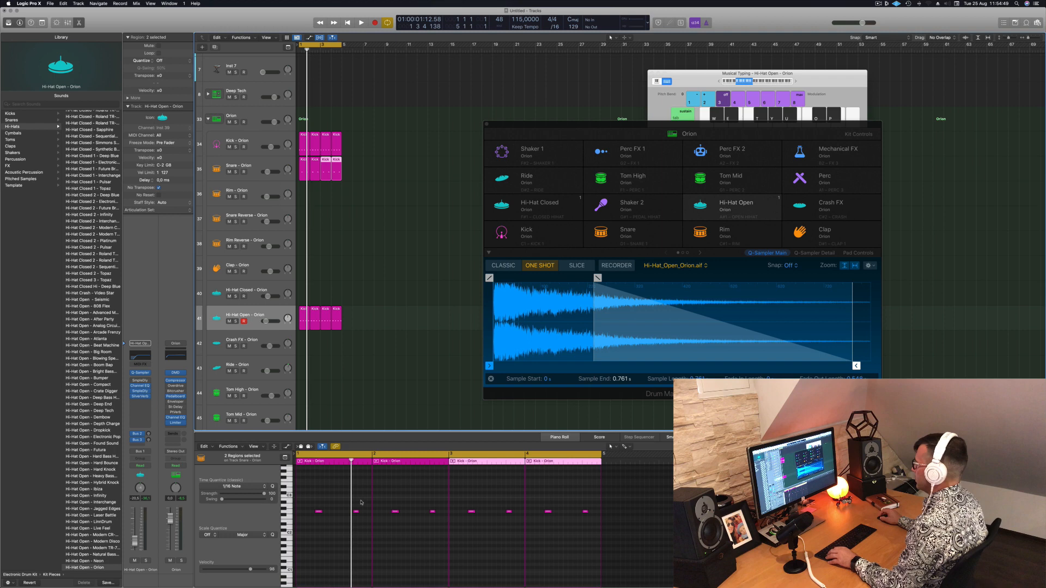
click(332, 539)
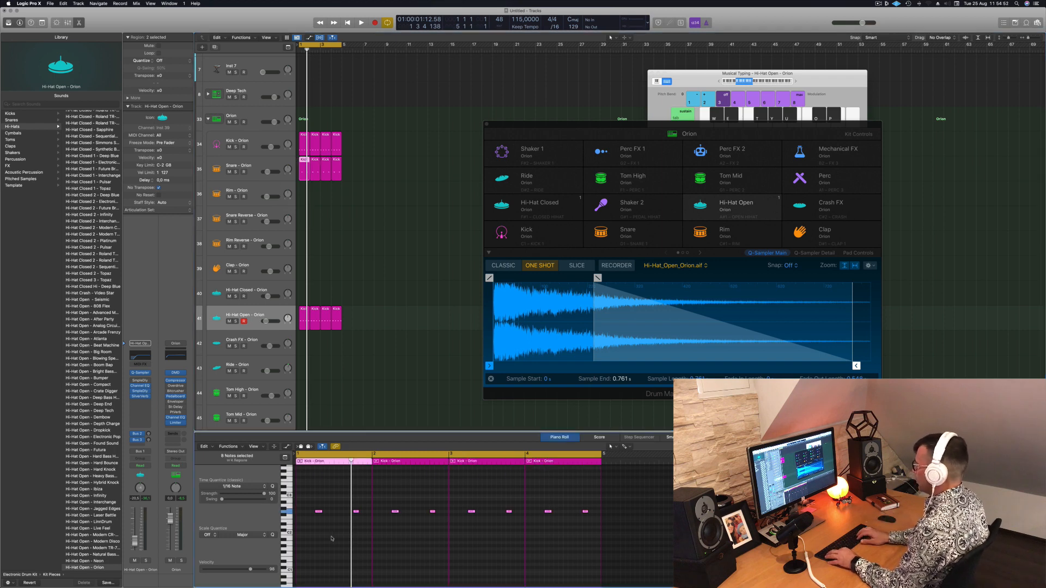
key(space)
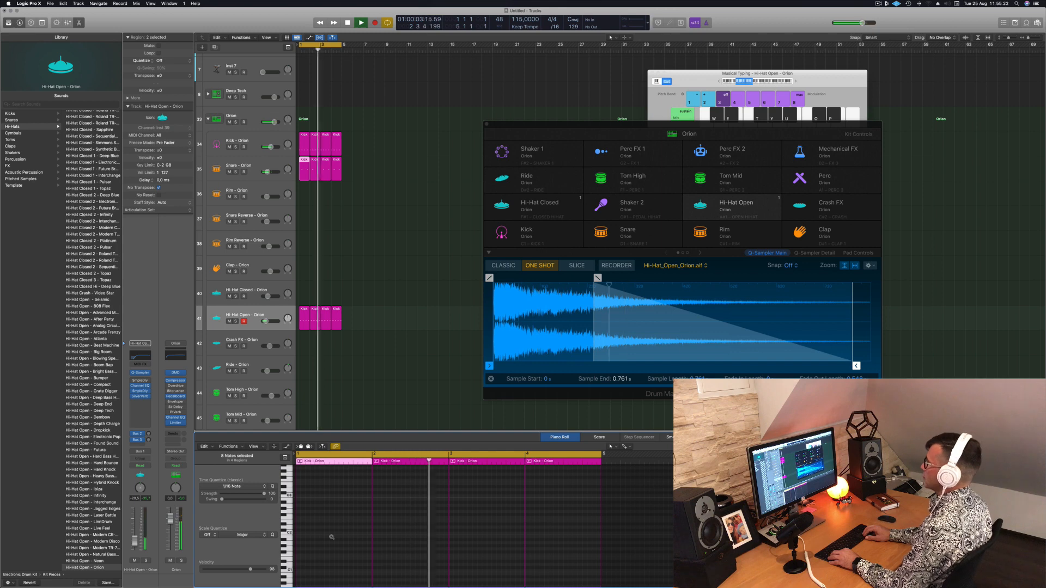
Copy the first kick region to bar 1 of the Tom High - Orion track and delete every note except the last
click(293, 315)
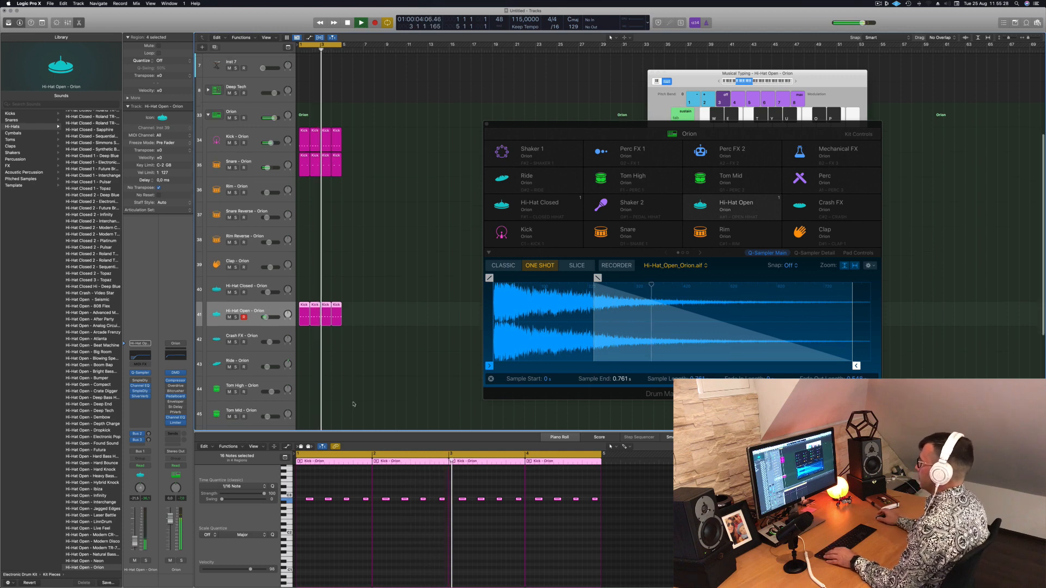
scroll(313, 93, down, 3)
drag(306, 110, 304, 347)
click(335, 526)
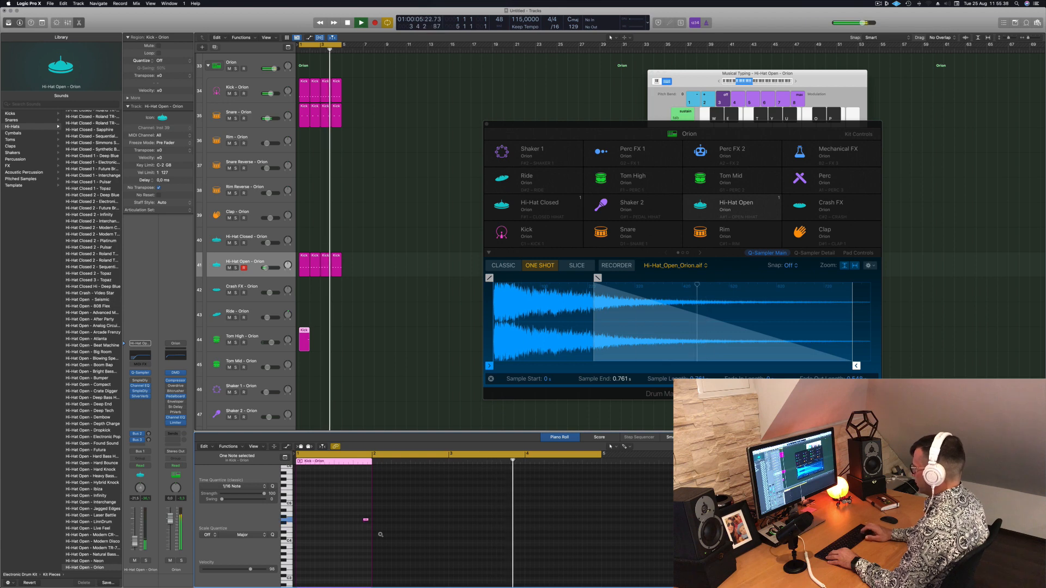
Transpose the remaining Tom High note up three semitones, and duplicate the region to fill four bars
key(alt+Up)
key(alt+Up)
key(alt+Up)
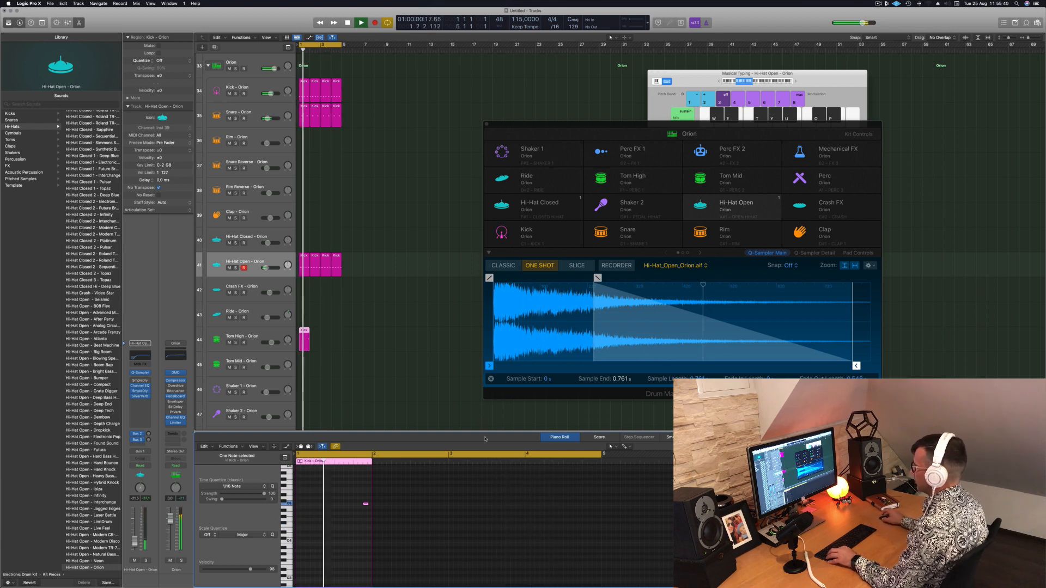
drag(302, 334, 325, 334)
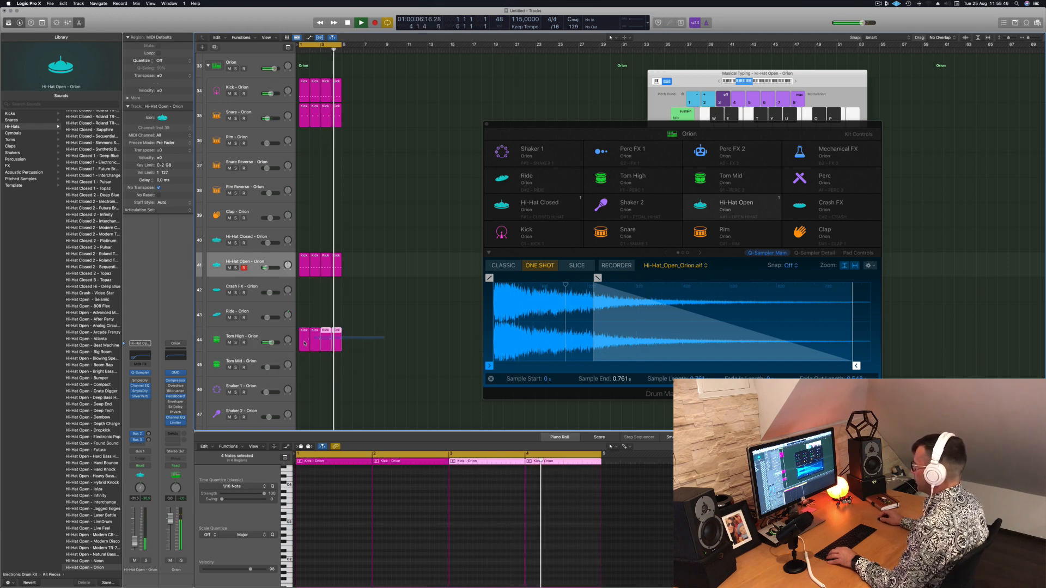
click(357, 536)
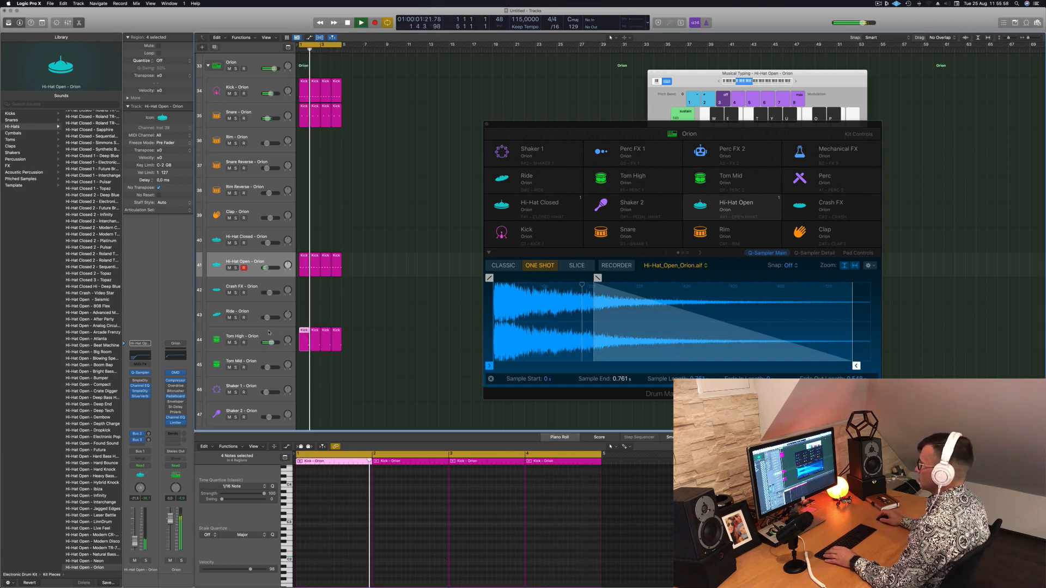
click(257, 348)
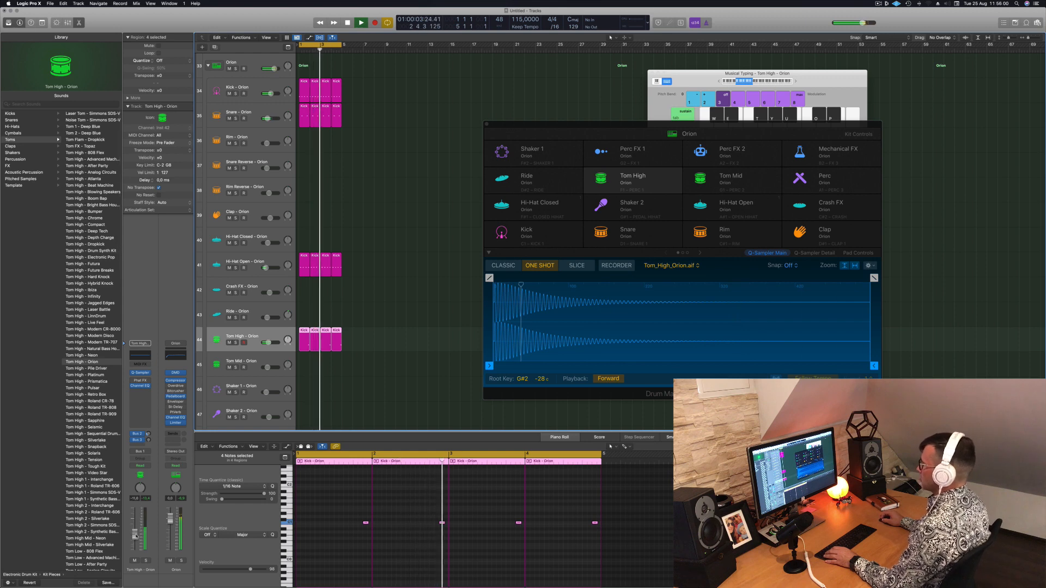
Repeat the Orion drum regions to fill 16 bars and extend the cycle range over the same 16 bars
scroll(420, 154, up, 5)
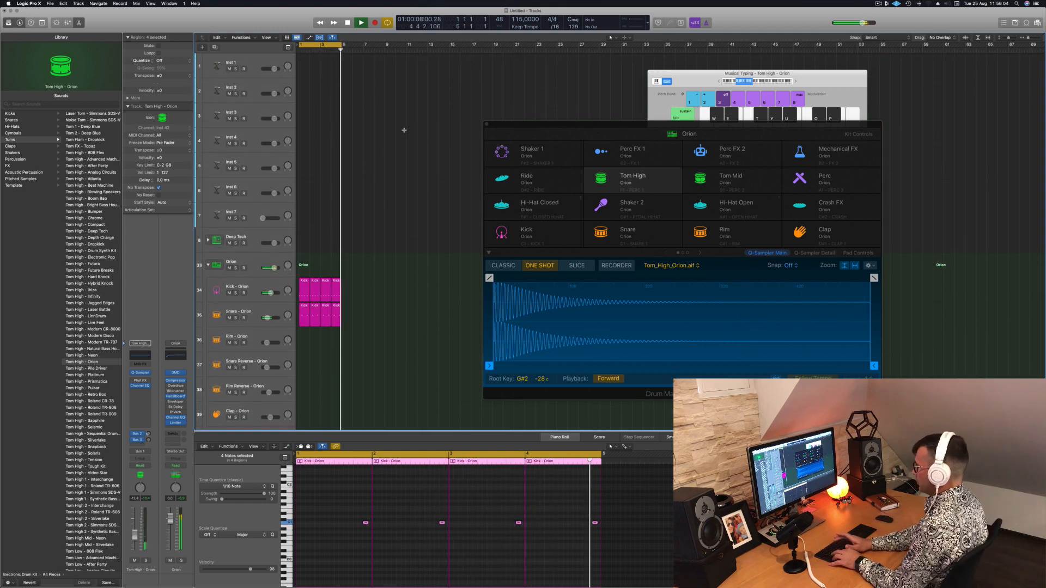
key(super+r)
key(super+r)
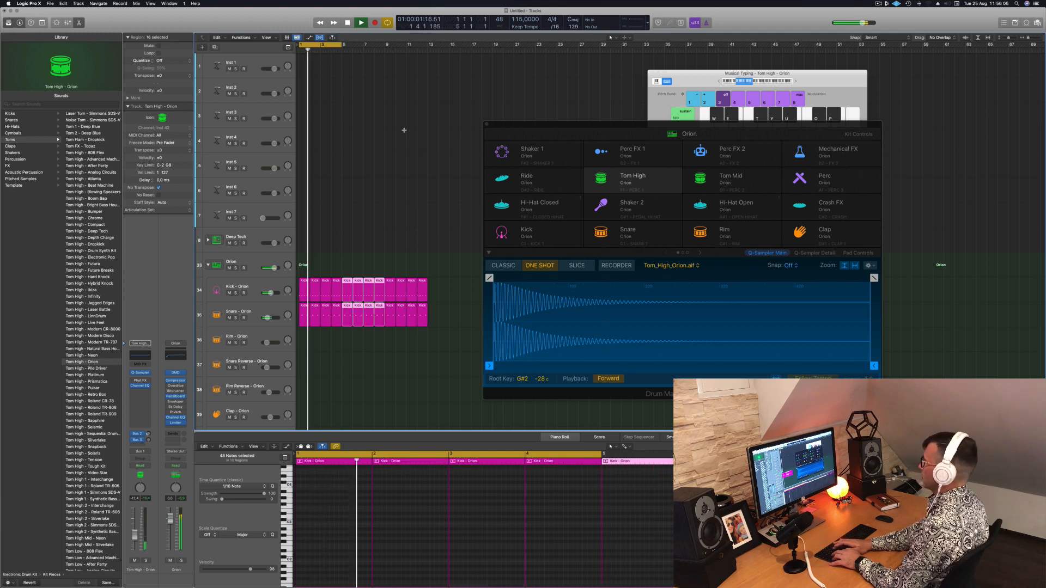
key(super+r)
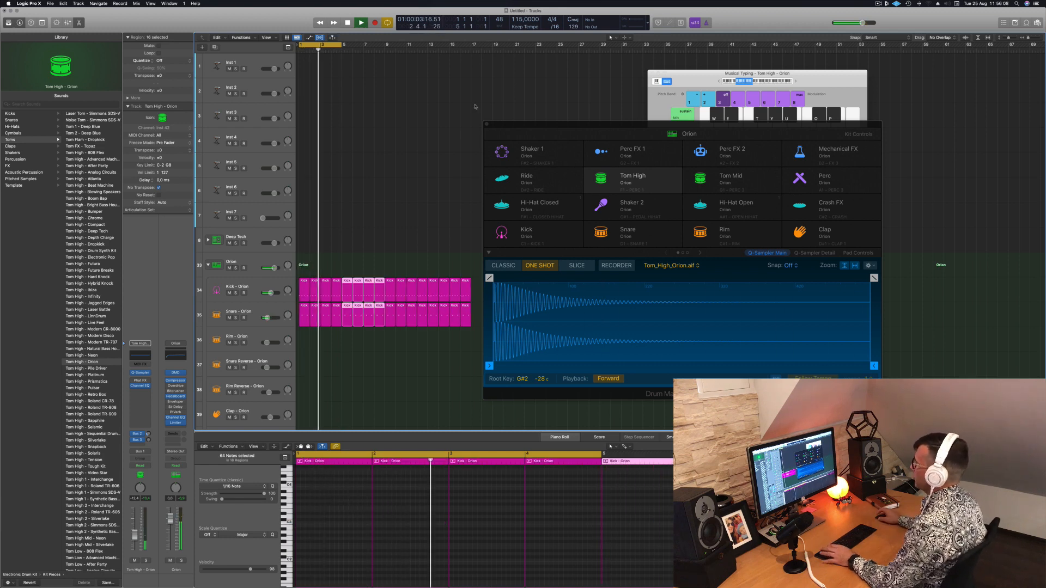
key(super+u)
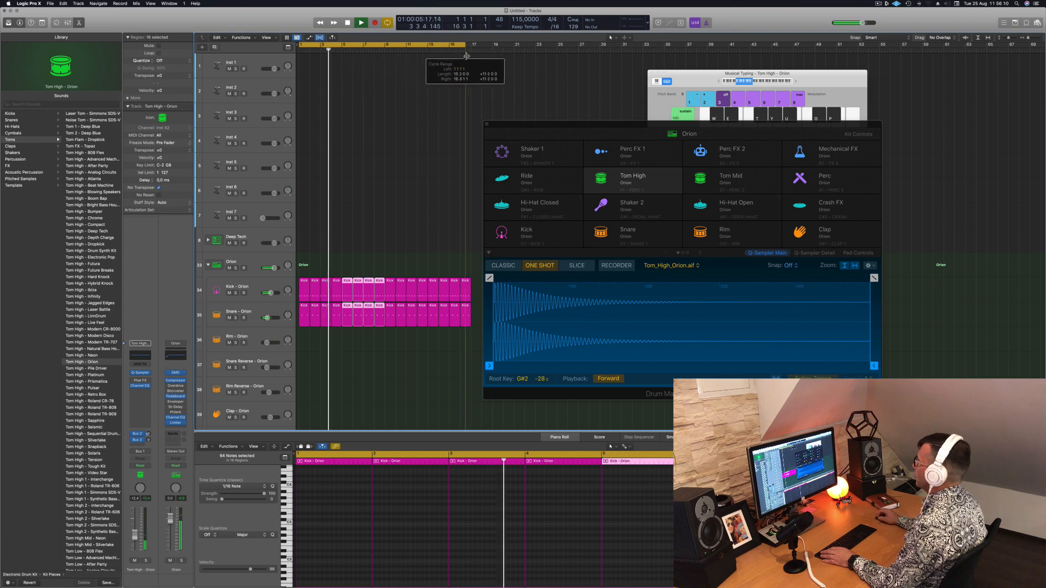
drag(559, 124, 824, 149)
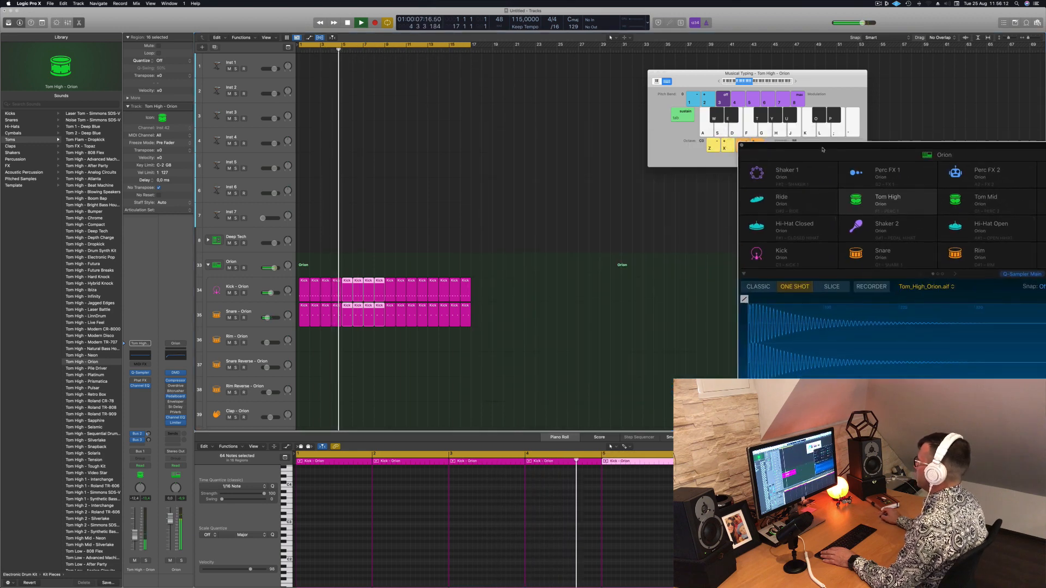
key(space)
Load Retro Synth as the instrument on the Inst 1 track
click(258, 64)
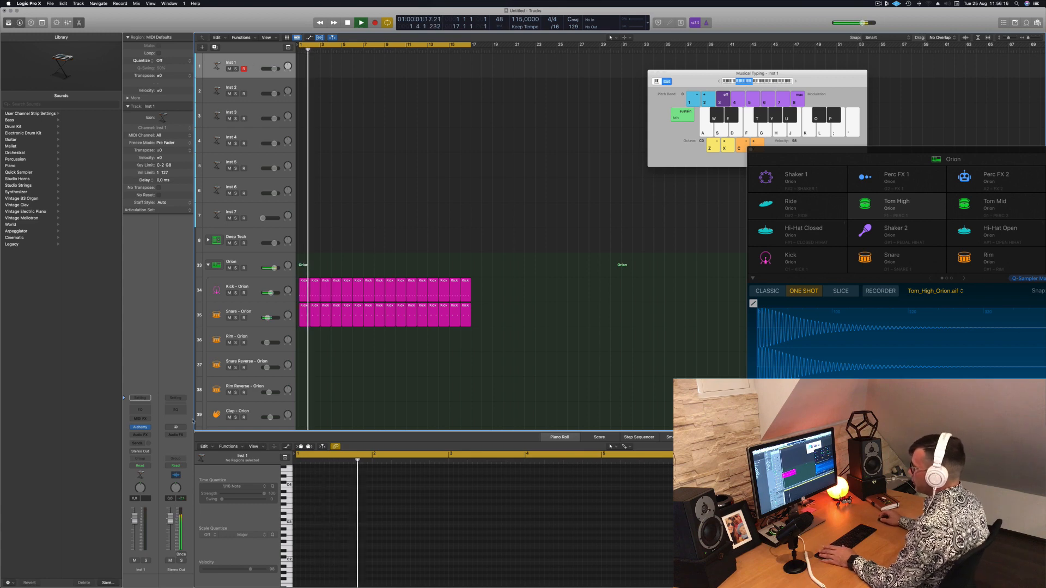
click(147, 429)
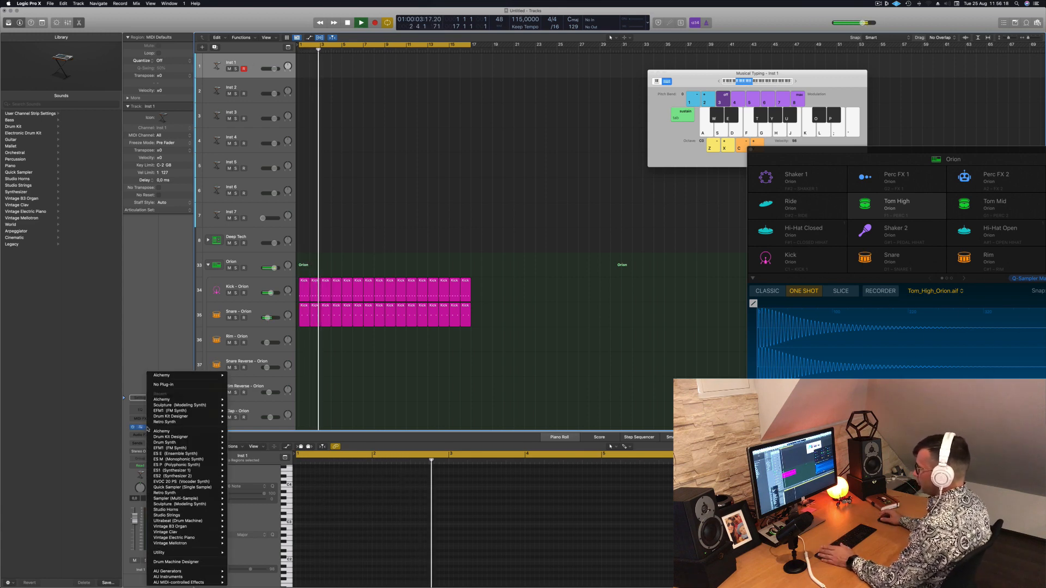
mouse_move(149, 439)
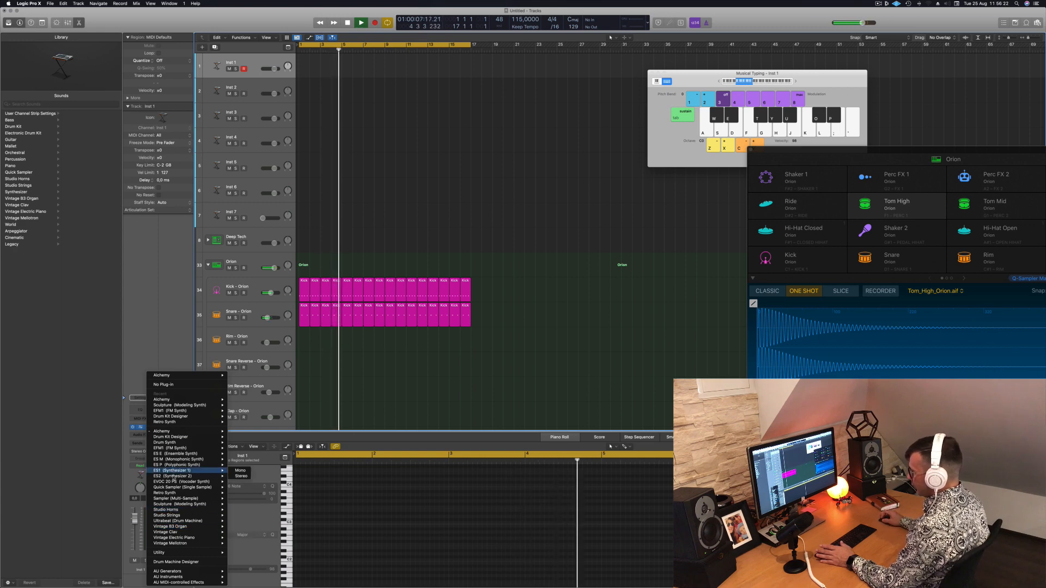
mouse_move(220, 493)
click(369, 161)
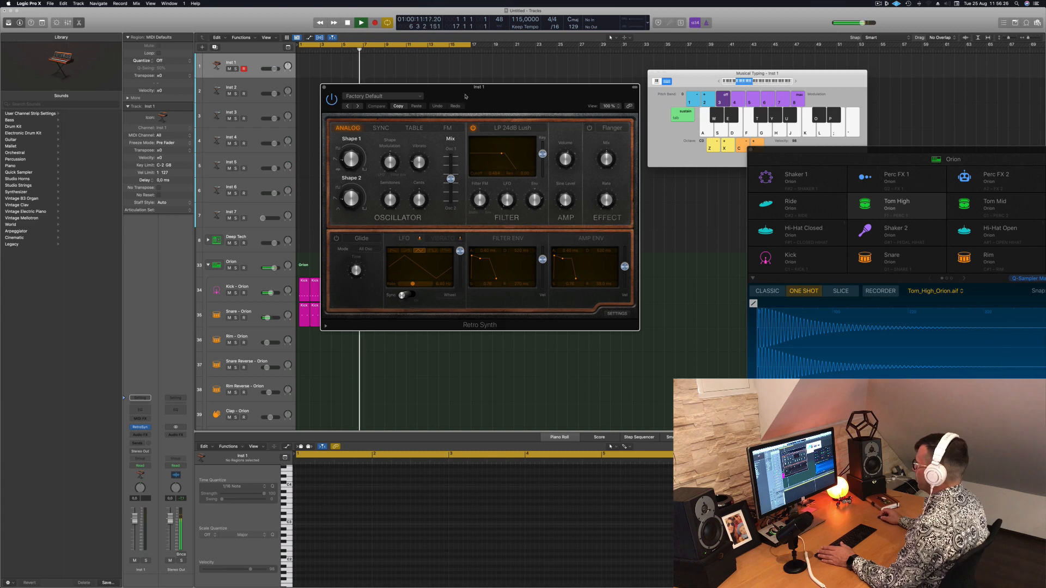
Load the Antimatter Synth preset from Retro Synth's 01 Synth Leads category and keep its track selected for playing
drag(466, 96, 451, 96)
click(359, 96)
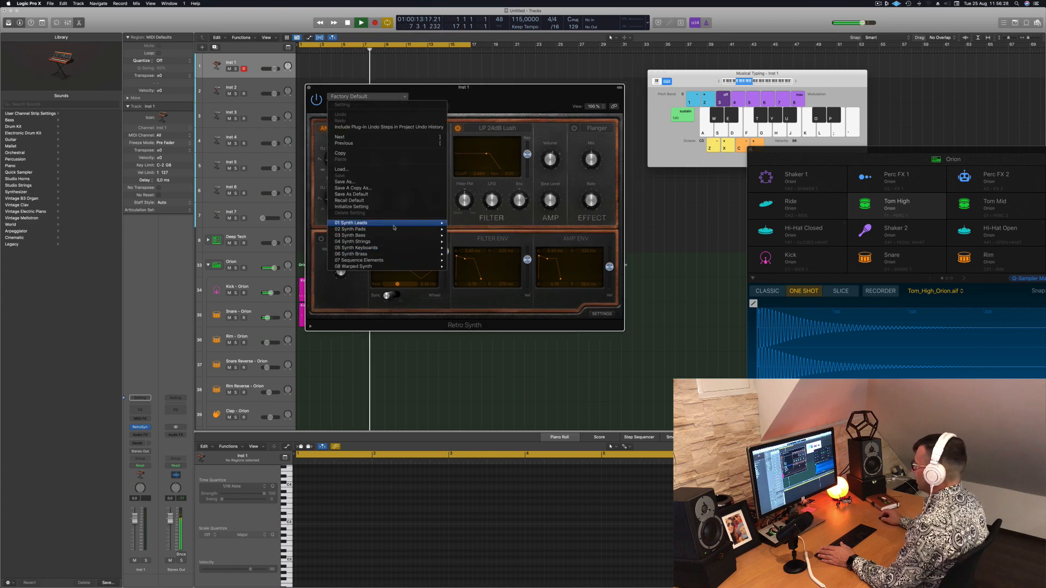
mouse_move(394, 228)
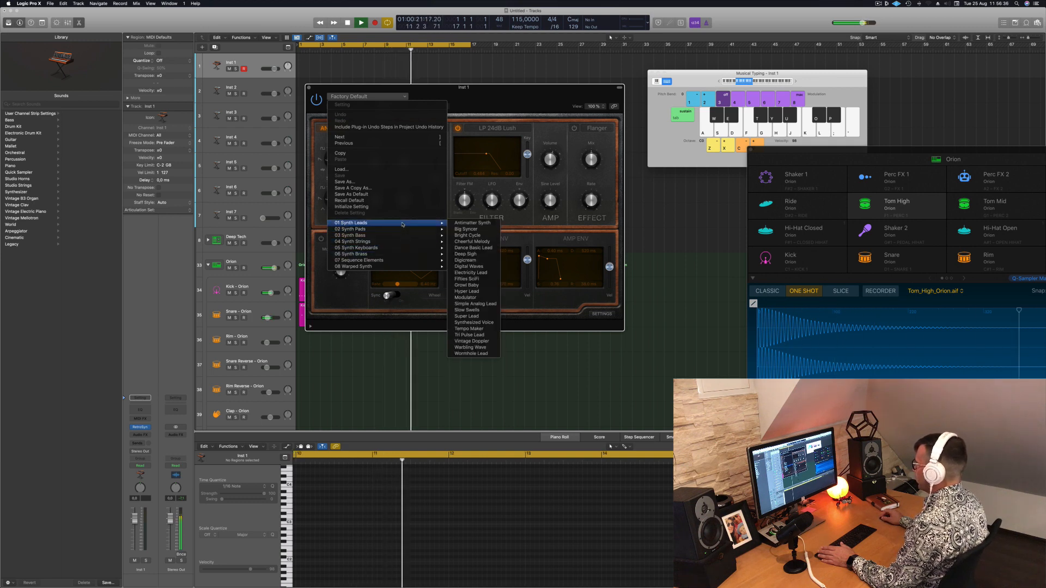
click(494, 100)
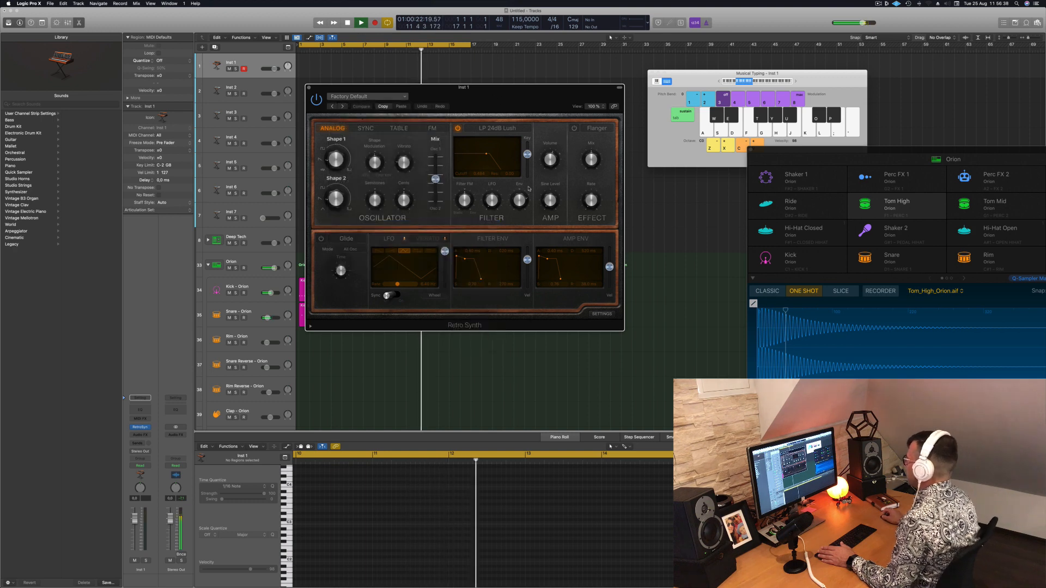
drag(543, 90, 716, 194)
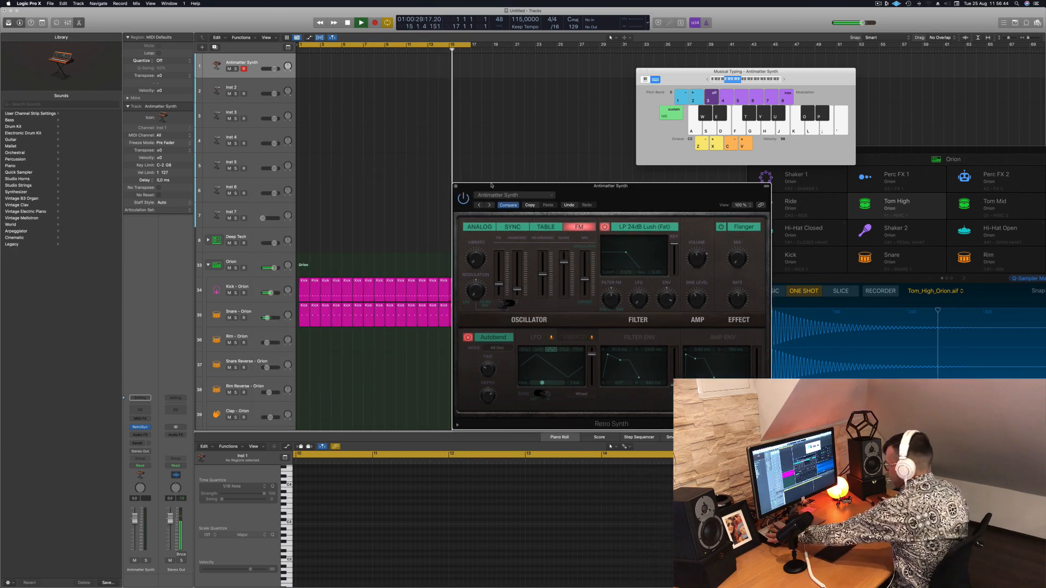
click(258, 59)
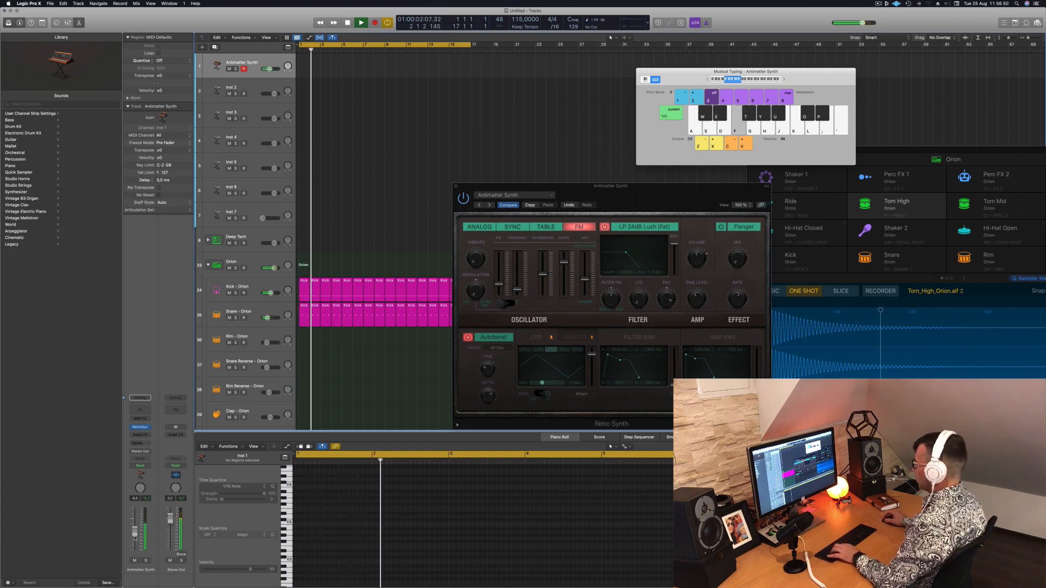
Shift the musical typing keyboard to a higher octave and audition the Antimatter Synth preset
drag(643, 206, 512, 121)
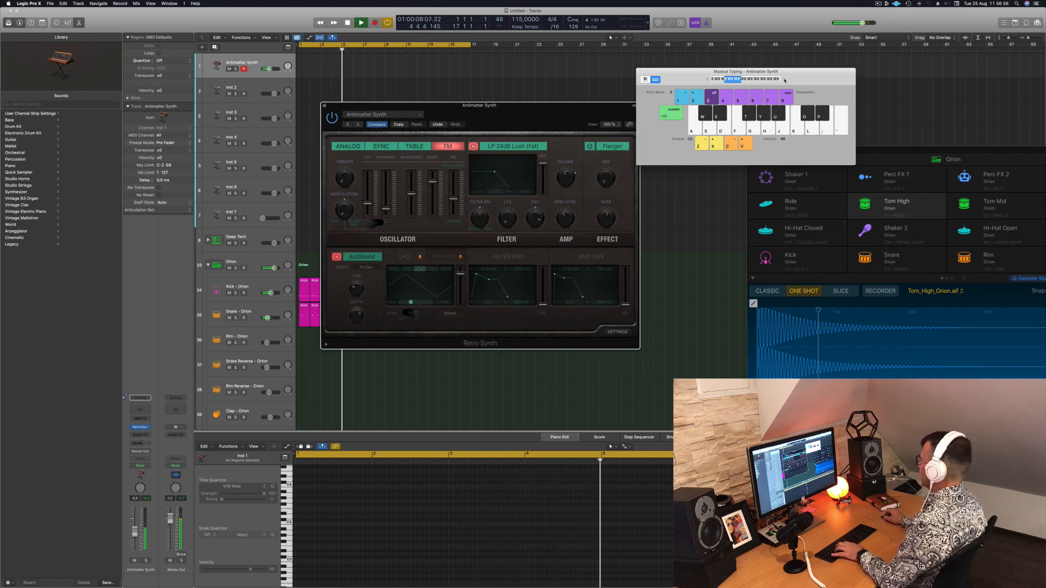
click(784, 80)
drag(361, 126, 442, 118)
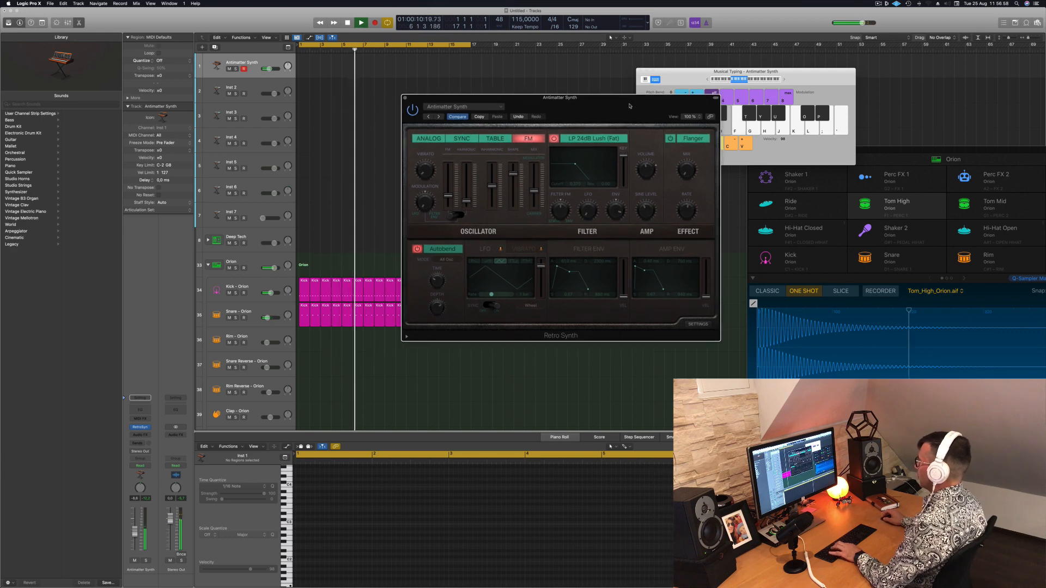
key(g)
Switch Retro Synth to the Big Syncer preset and audition it with notes in a higher octave
click(439, 116)
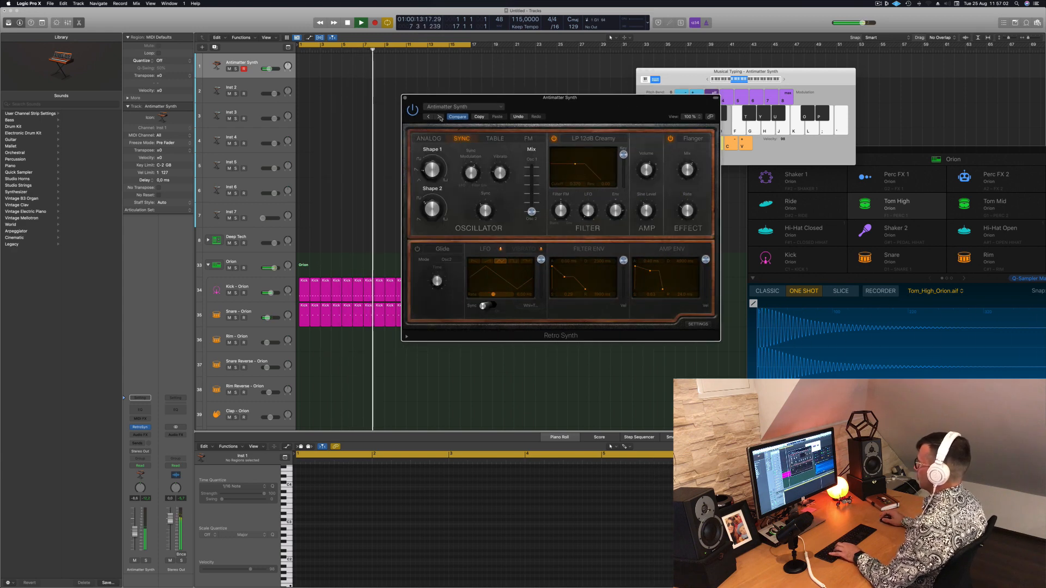
key(f)
key(g)
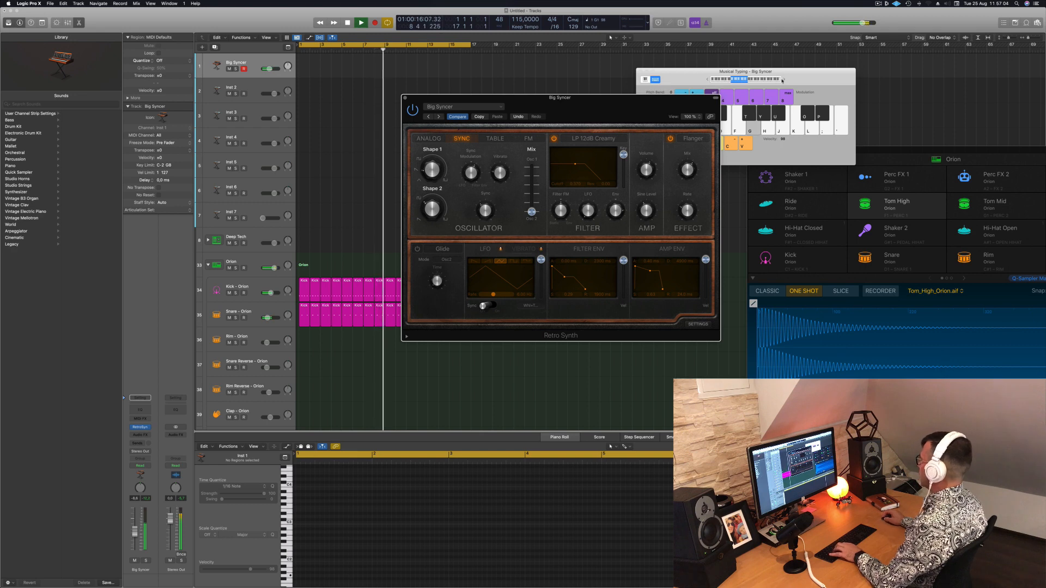
click(783, 81)
key(h)
key(d)
key(a)
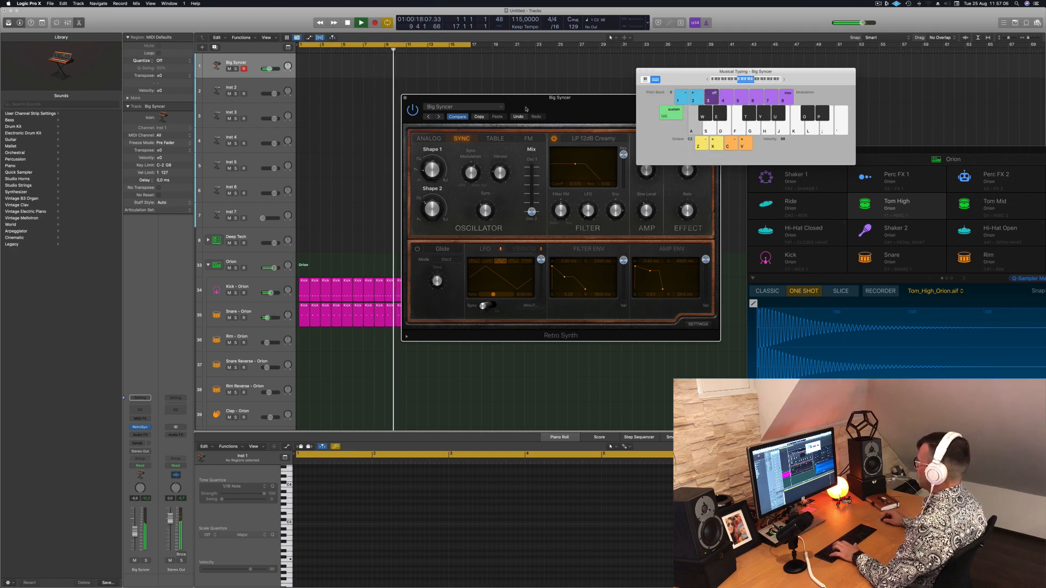
key(f)
Switch Retro Synth to the Bright Cycle preset and play a few notes over the beat
click(441, 118)
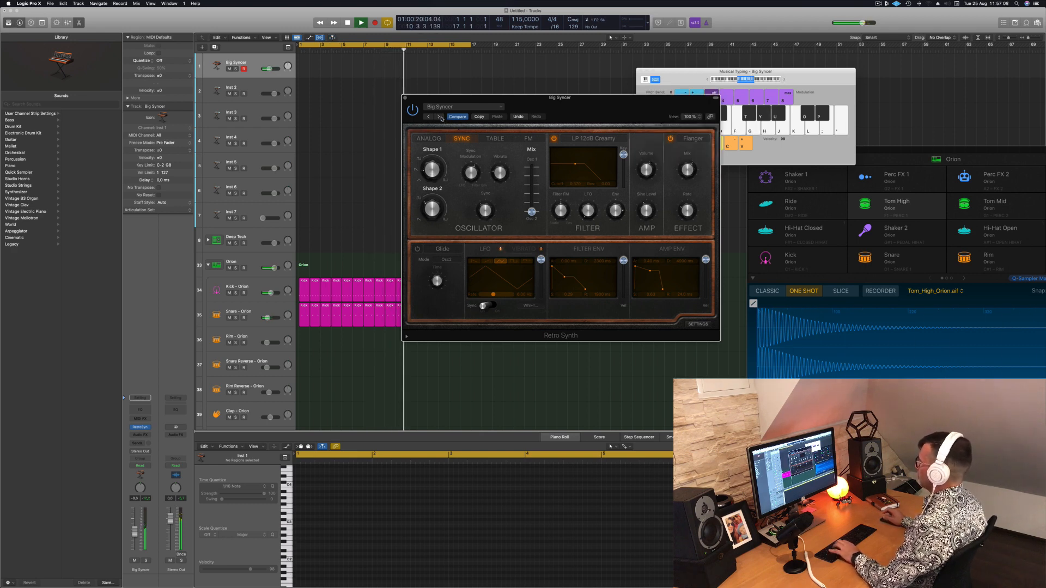
key(f)
drag(600, 106, 545, 128)
key(d)
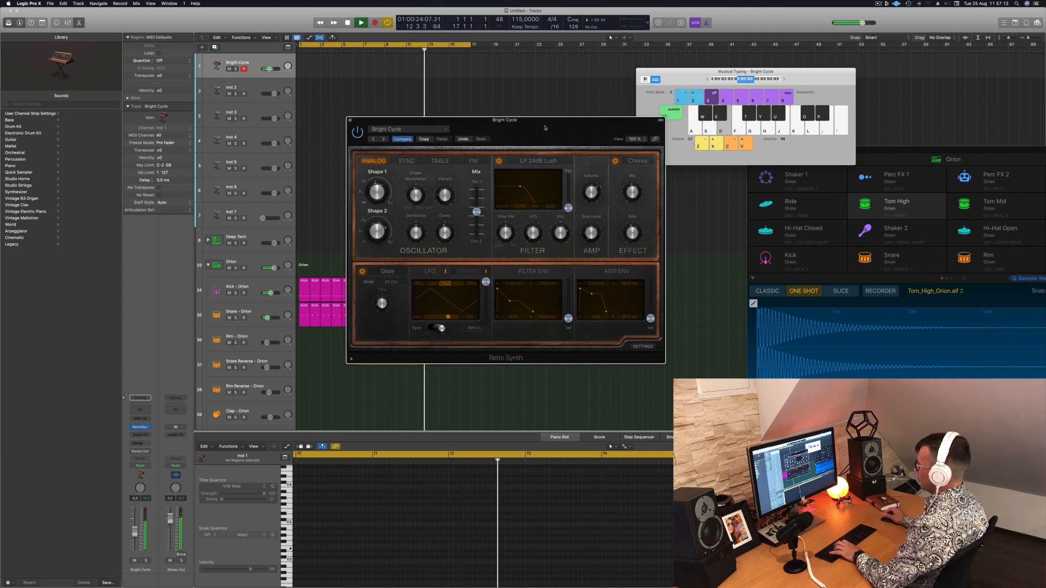
key(a)
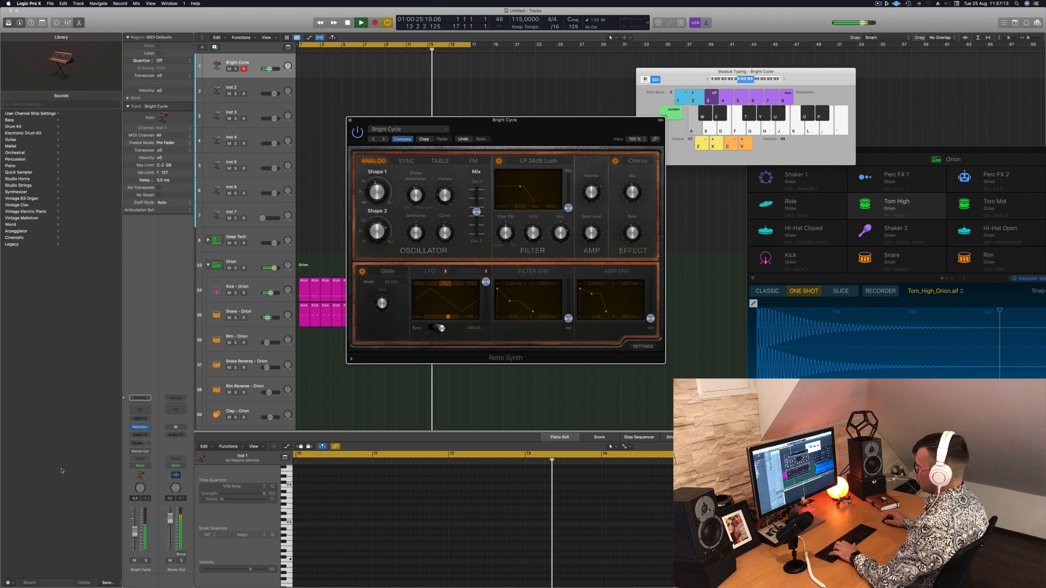
Add a send from the Bright Cycle synth channel to Bus 8
click(139, 443)
mouse_move(147, 453)
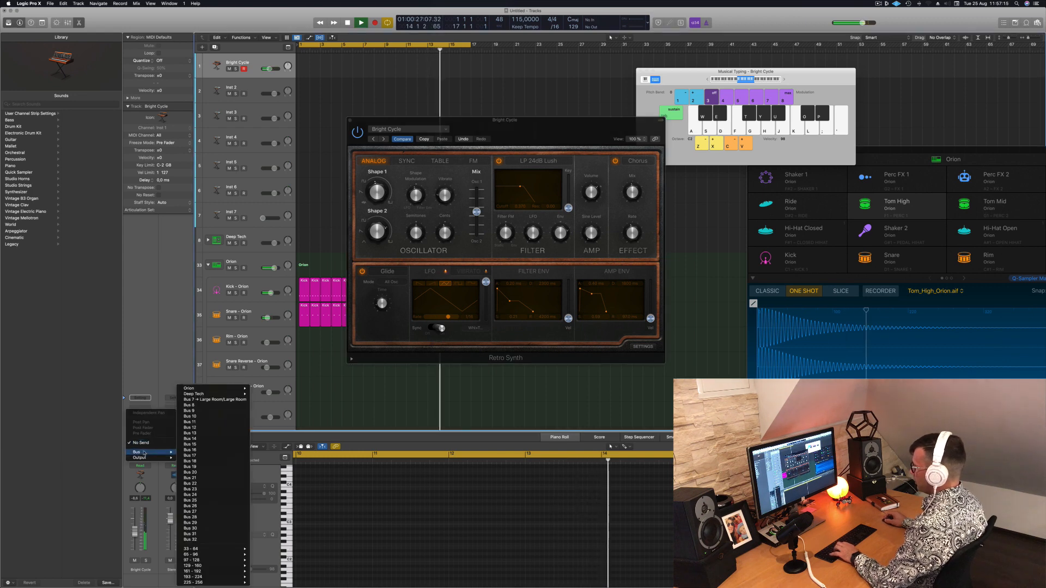
click(218, 405)
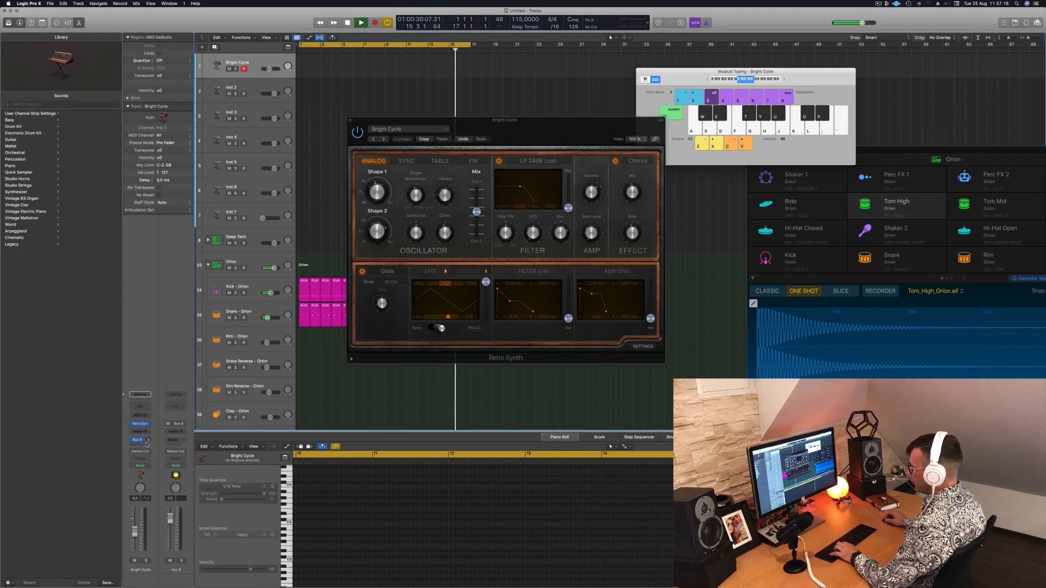
Insert the SilverVerb reverb on the Aux 8 channel
click(177, 433)
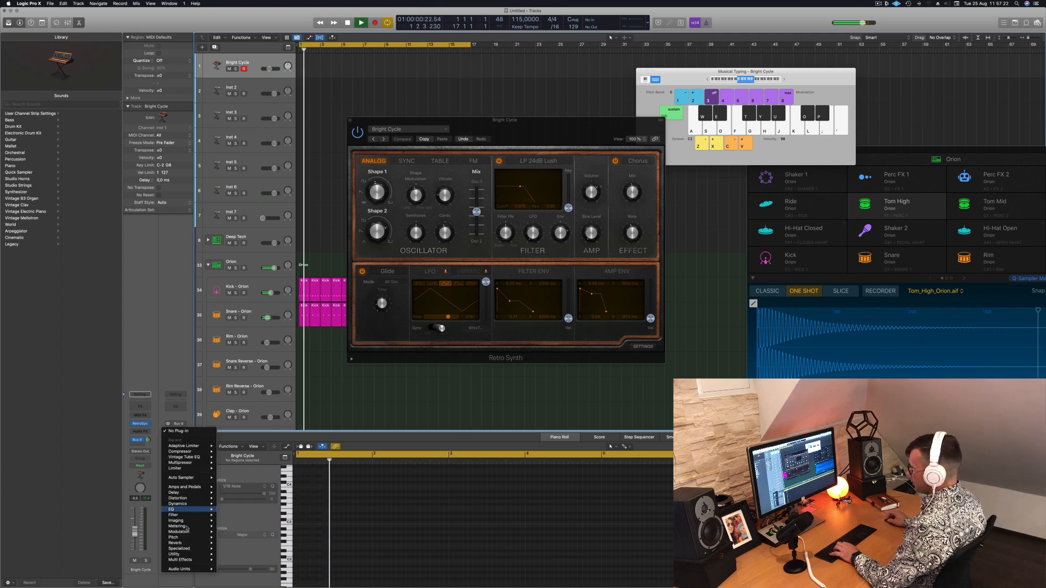
mouse_move(191, 498)
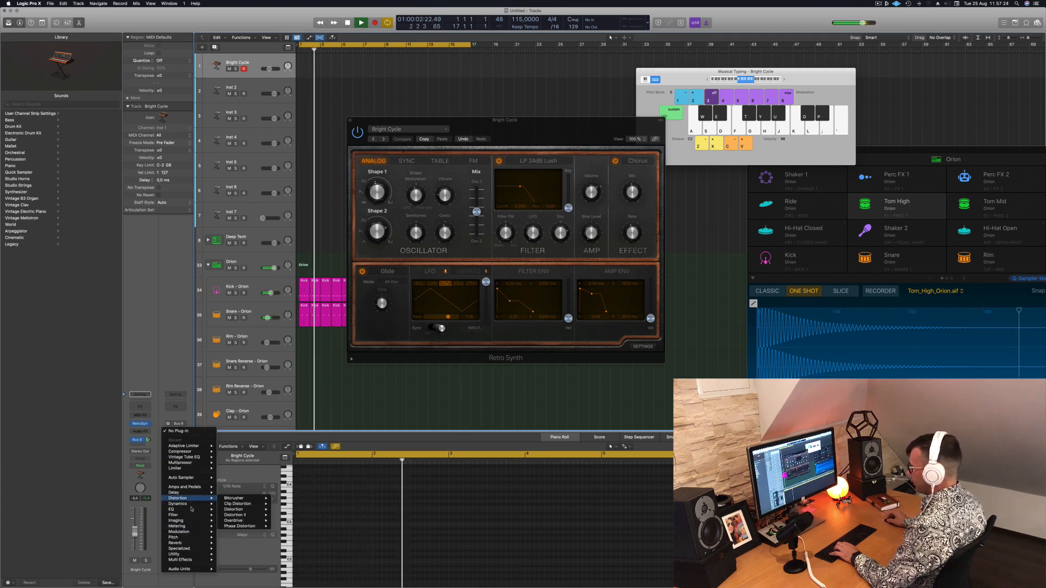
mouse_move(191, 543)
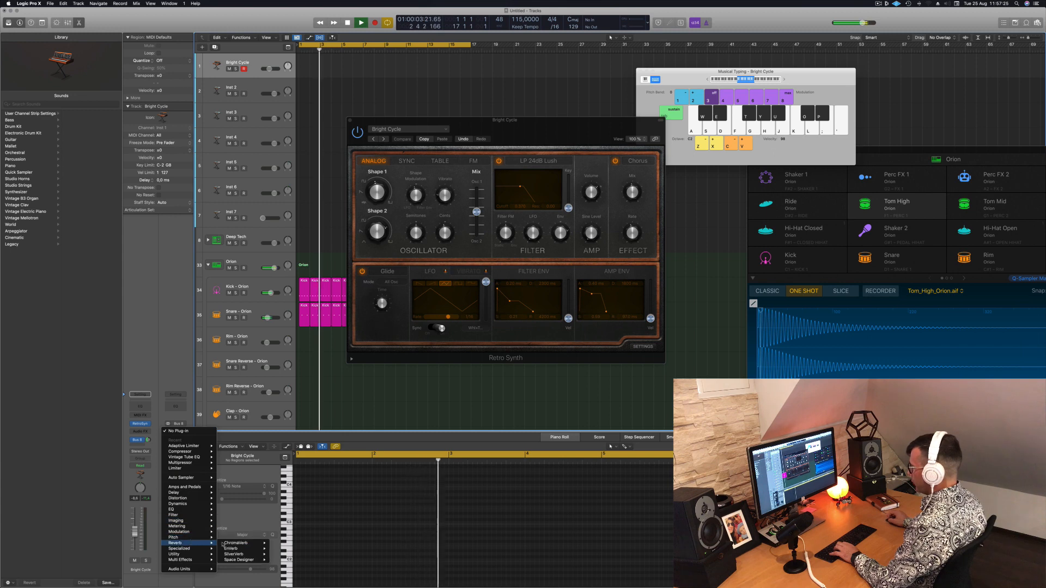
click(252, 554)
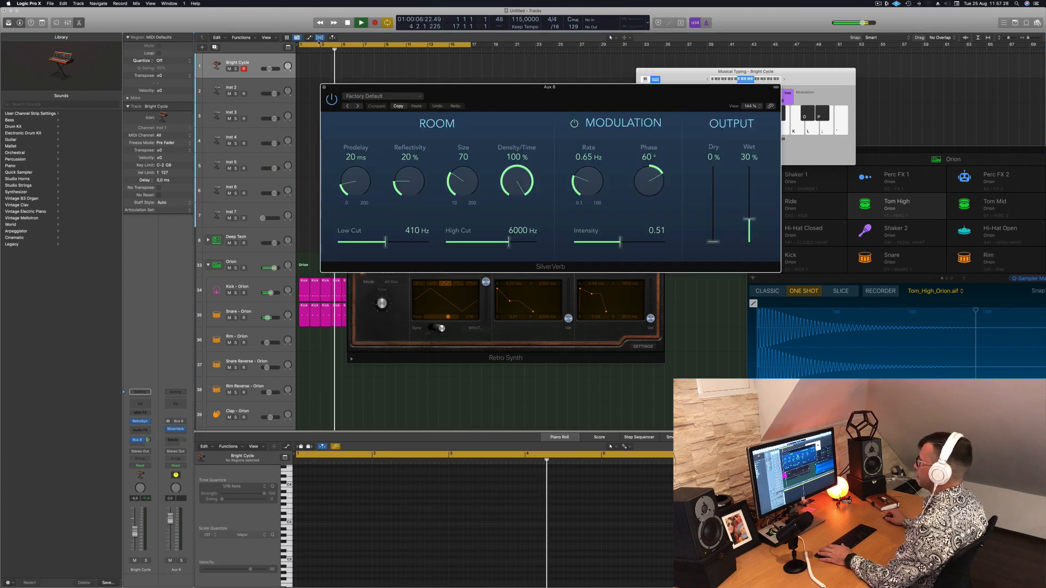
Load the grandiose setting in SilverVerb and close the reverb's window
drag(398, 87, 310, 77)
click(307, 87)
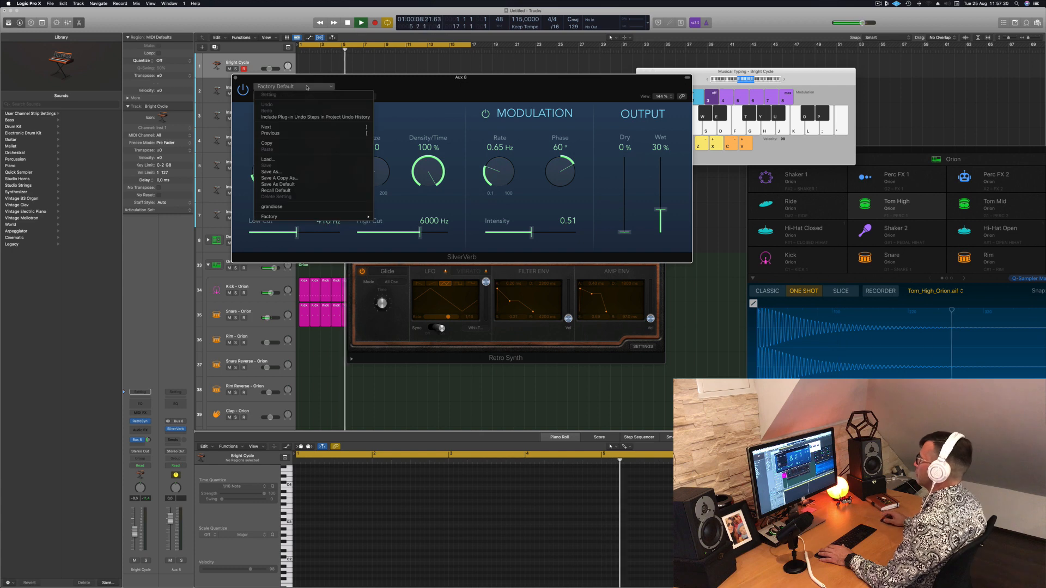
click(271, 207)
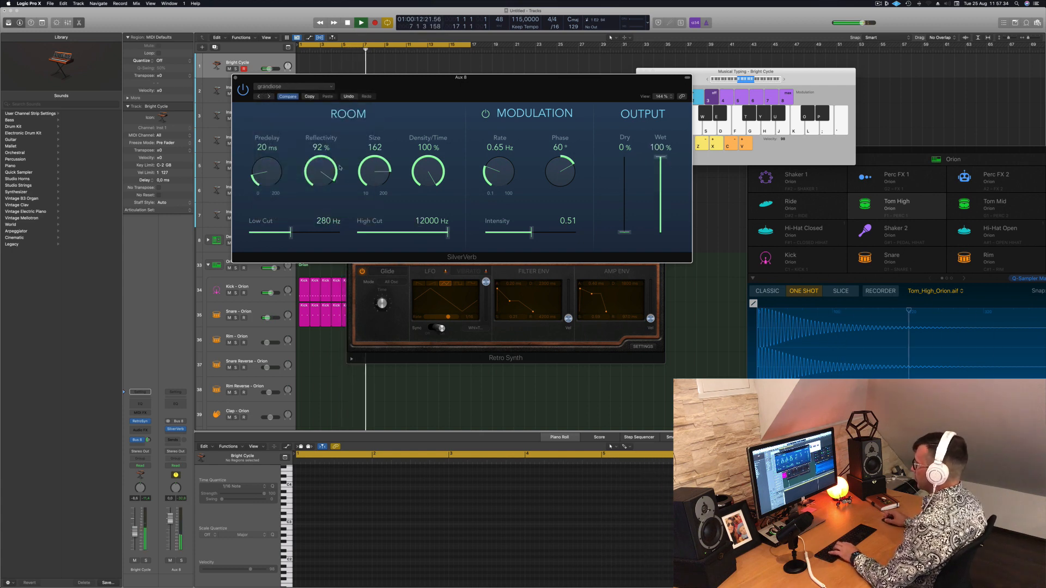
drag(516, 88, 692, 170)
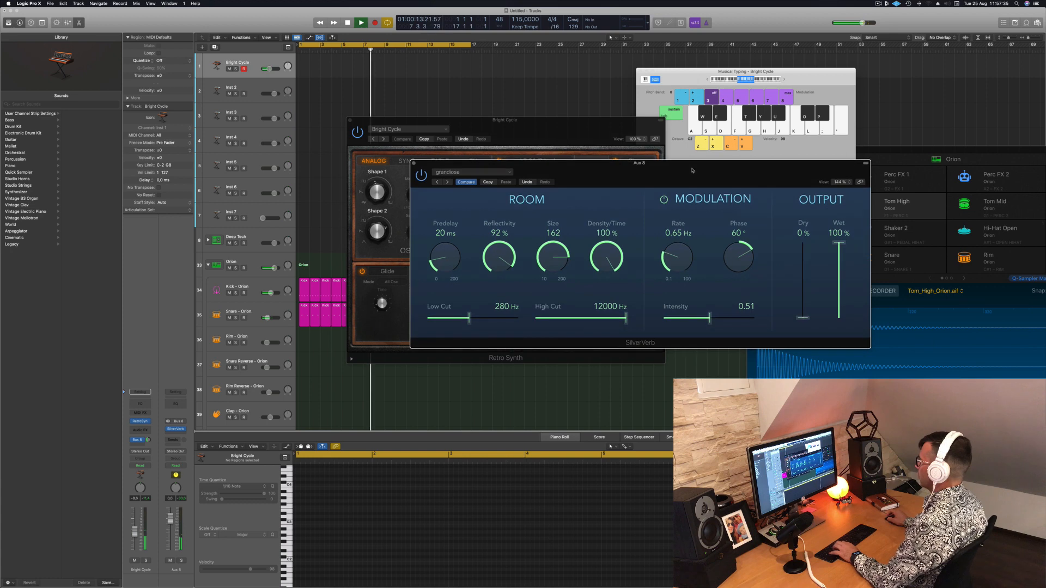
click(414, 164)
Adjust the Bright Cycle channel's send level to Bus 8 and play a note to hear the reverb
drag(490, 126, 625, 192)
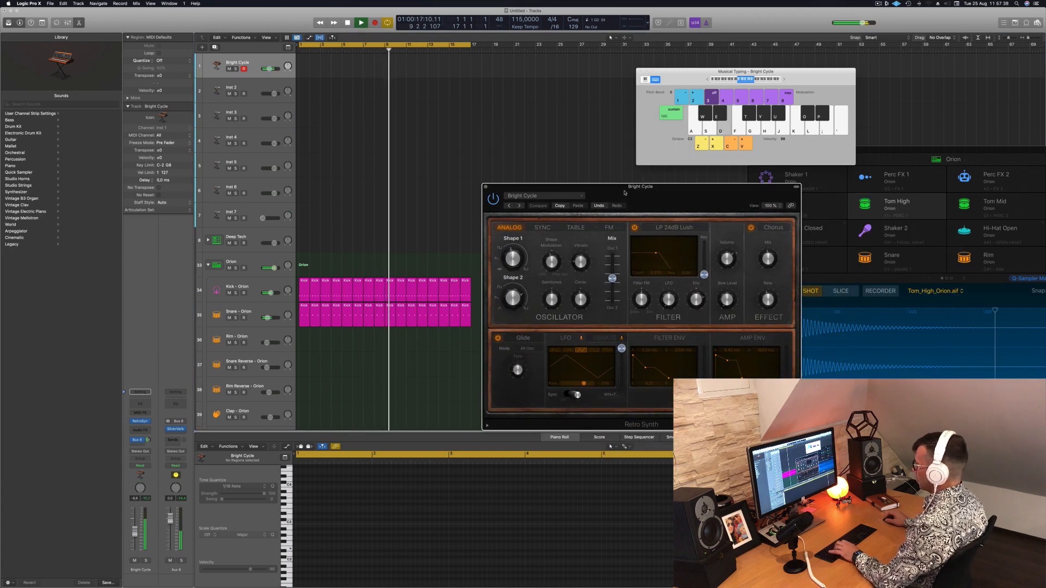
click(148, 441)
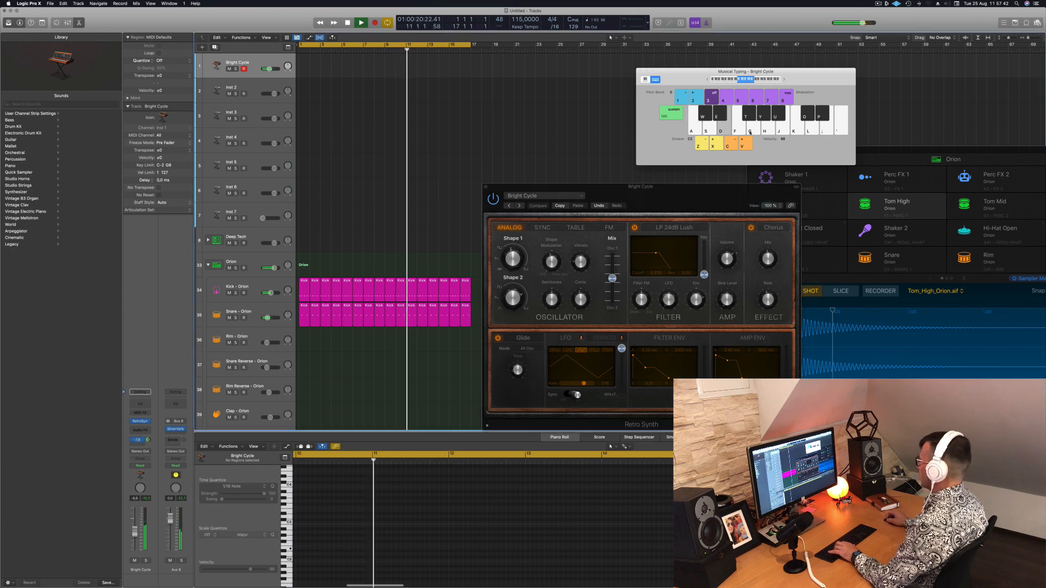
key(d)
drag(689, 192, 589, 166)
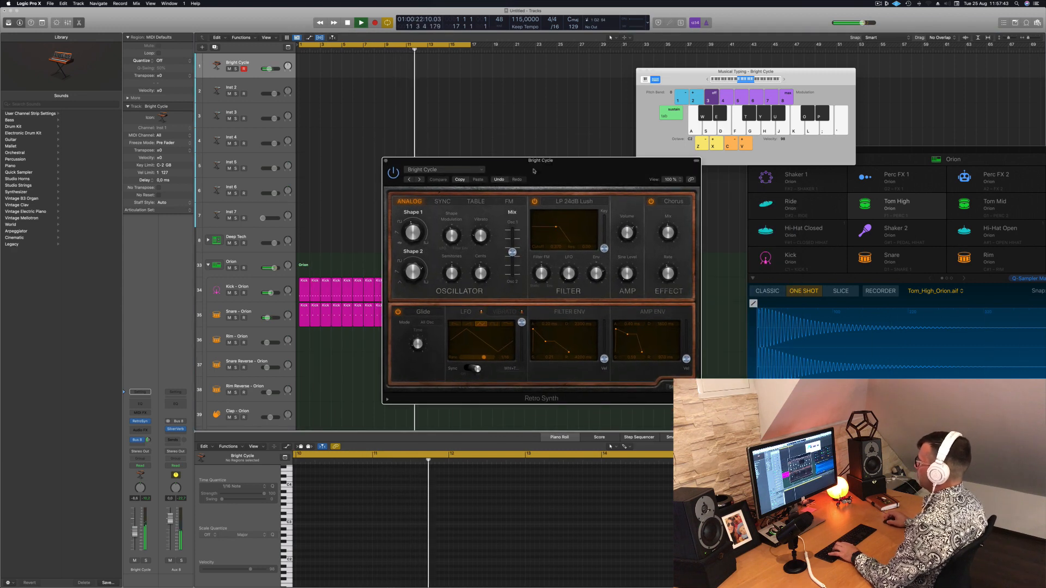
Audition Retro Synth's Sync, Table and FM oscillator modes, and return to Analog
click(442, 201)
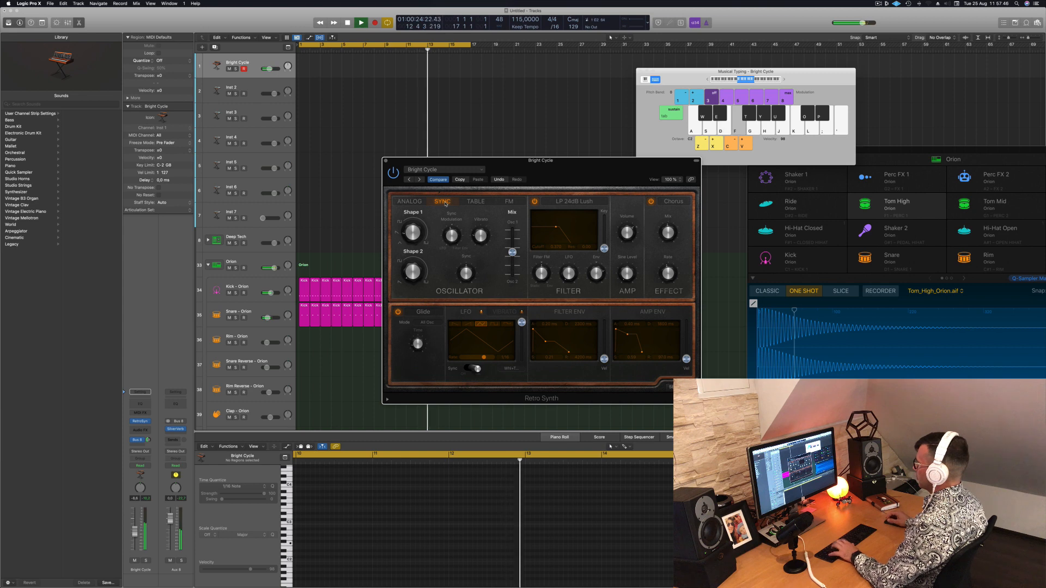
click(474, 203)
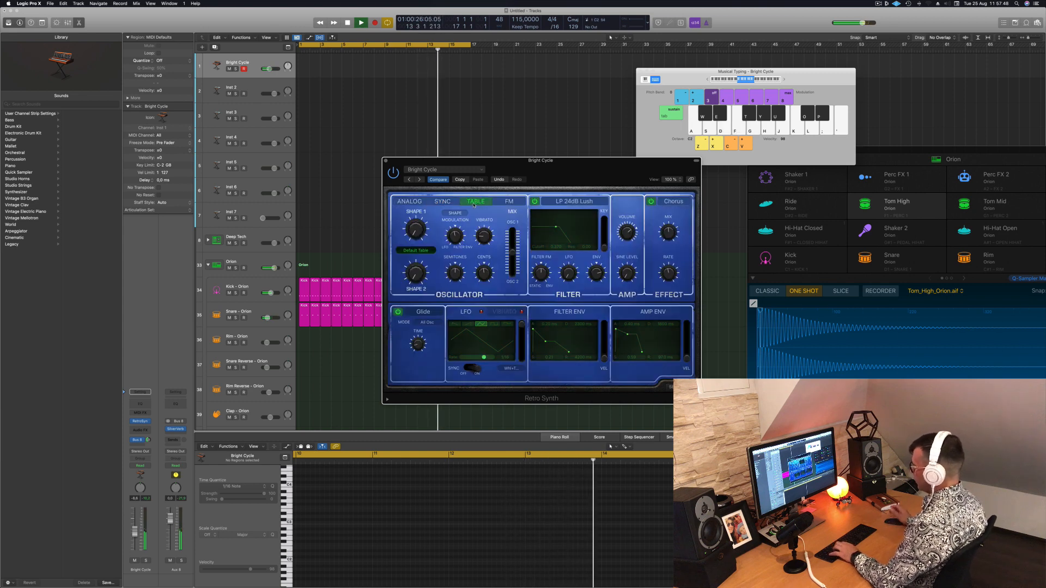
key(g)
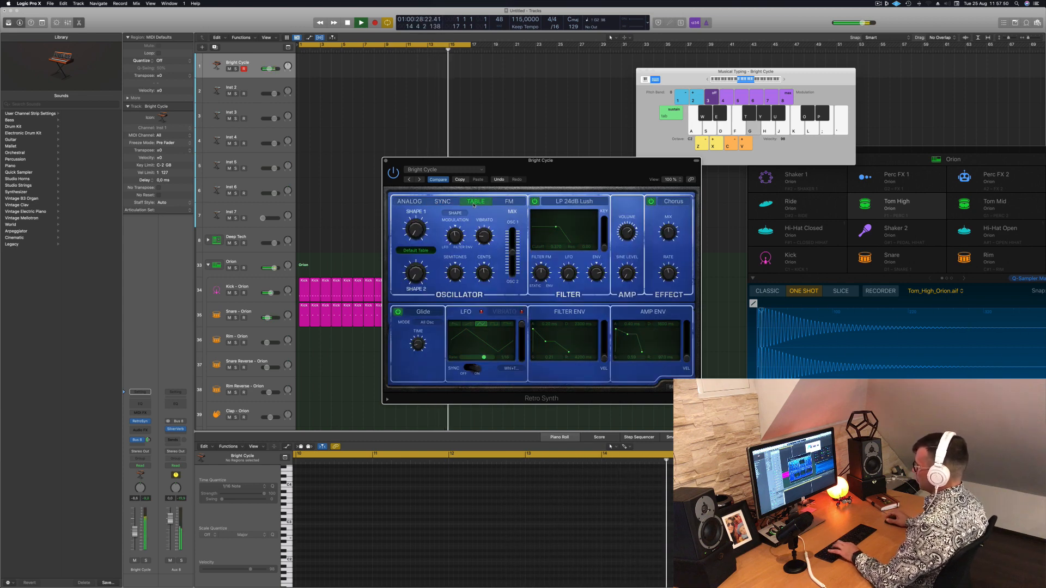
click(509, 202)
click(405, 203)
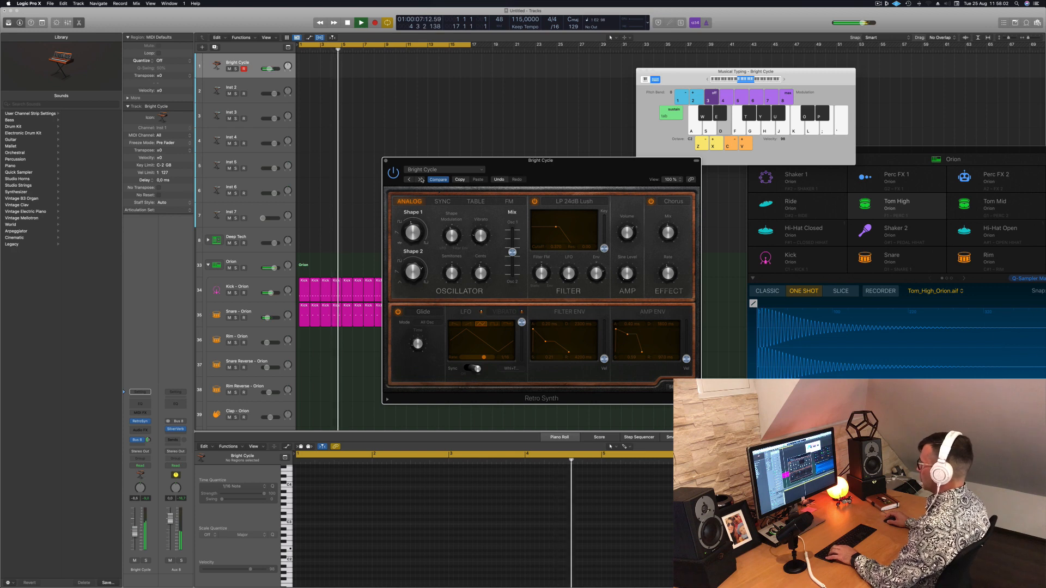
Play a few notes on Bright Cycle and audition the Cheerful Melody preset
drag(587, 168, 566, 109)
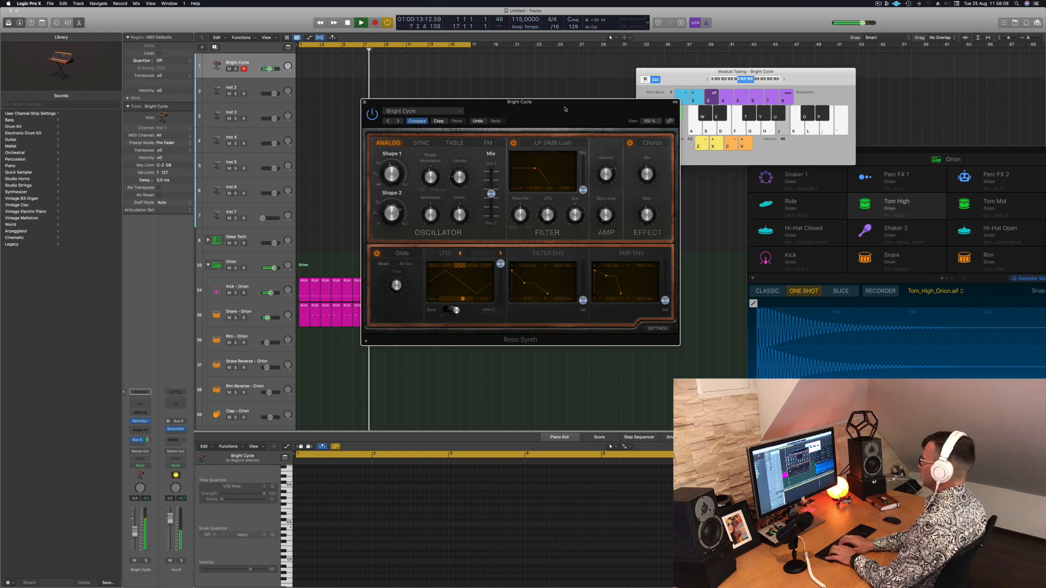
key(d)
key(a)
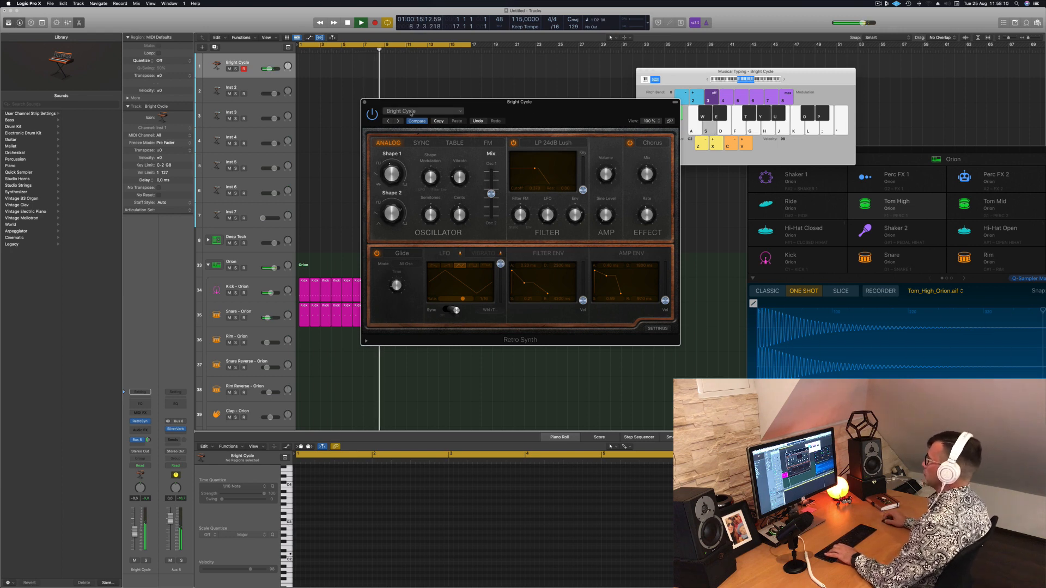
click(399, 121)
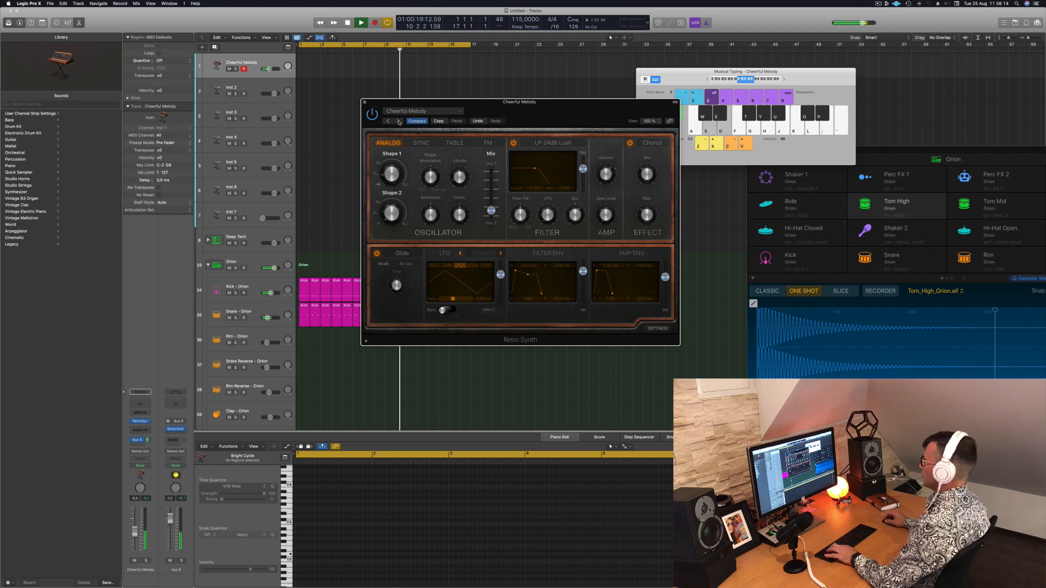
key(e)
Step Retro Synth through the Deep Sigh and Digicream presets, playing notes to audition them
click(399, 122)
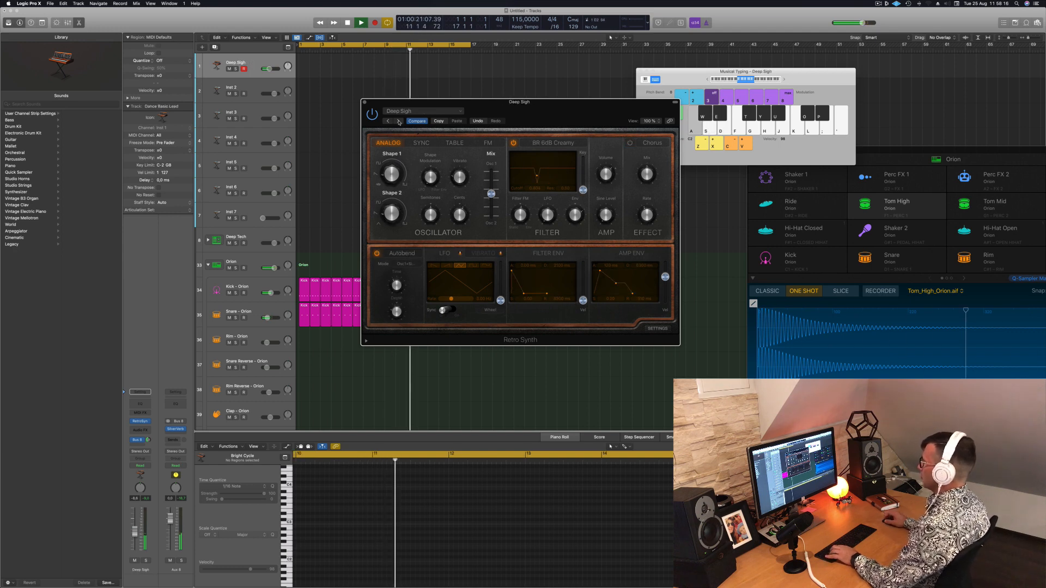
click(398, 121)
key(s)
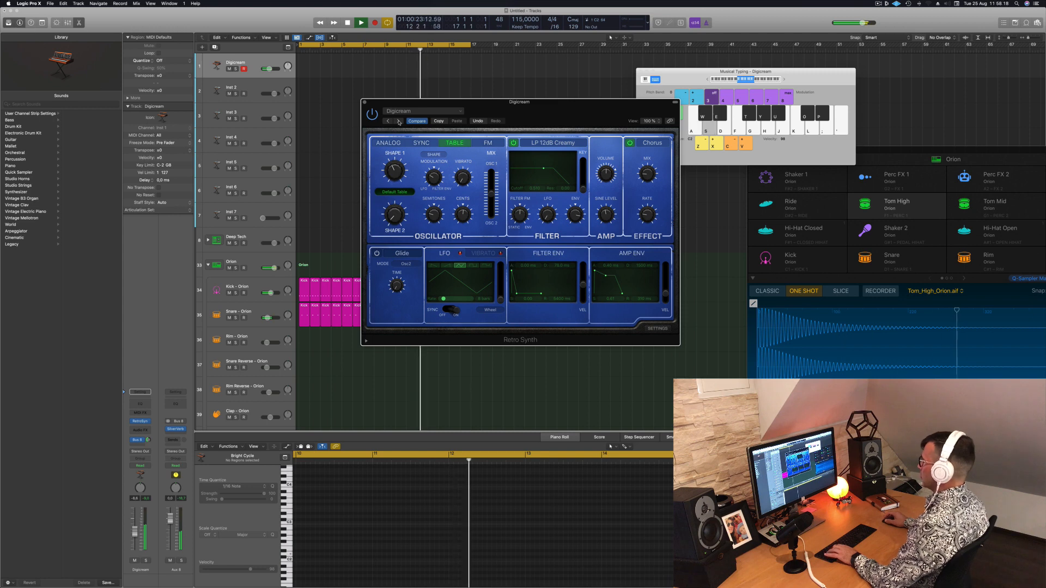
key(d)
Audition the Digital Waves preset with a few notes and step through Electricity Lead and Fifties SciFi to Growl Baby
click(399, 122)
key(d)
key(a)
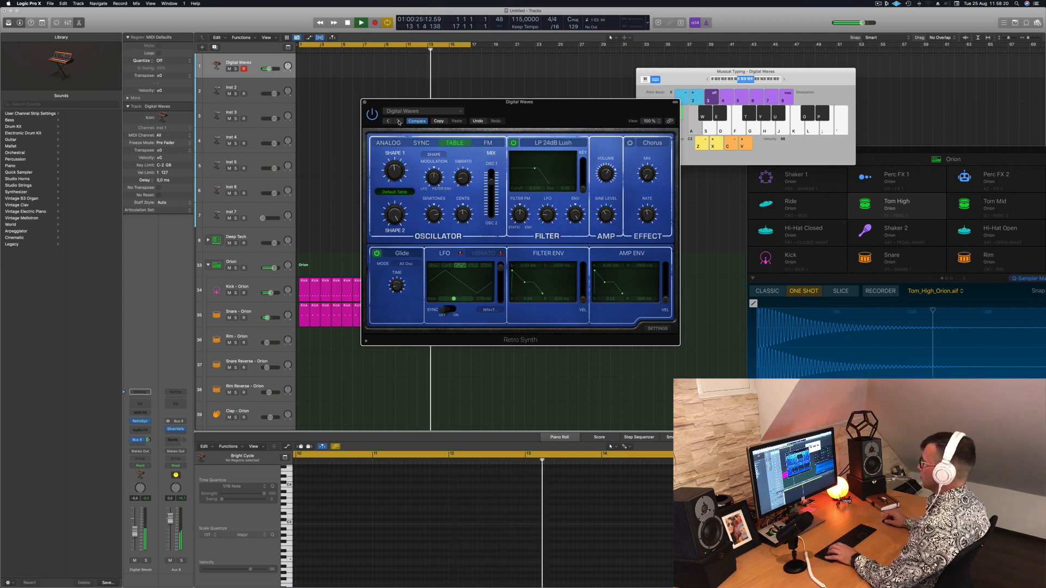
click(399, 121)
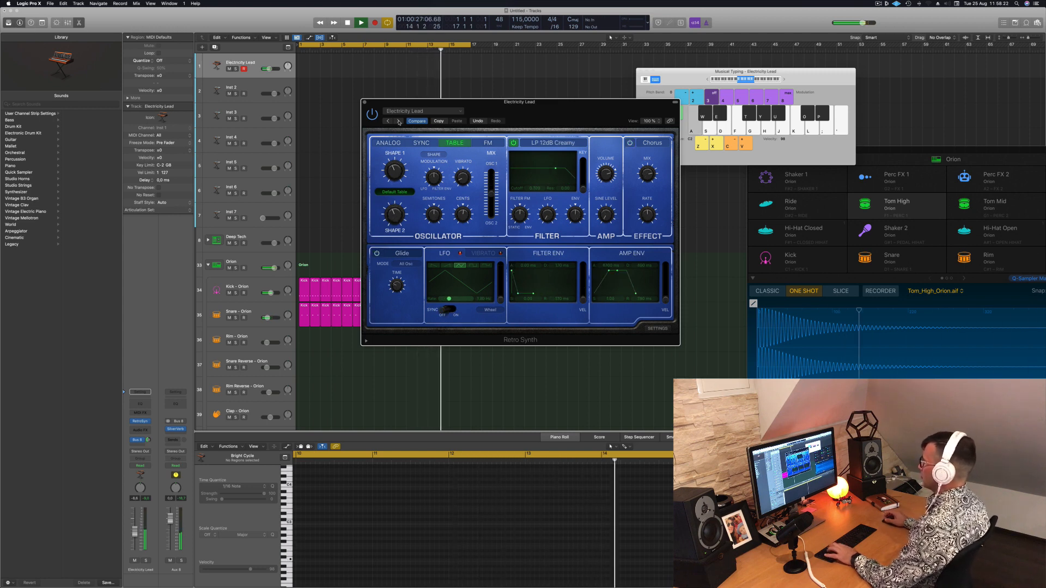
click(399, 121)
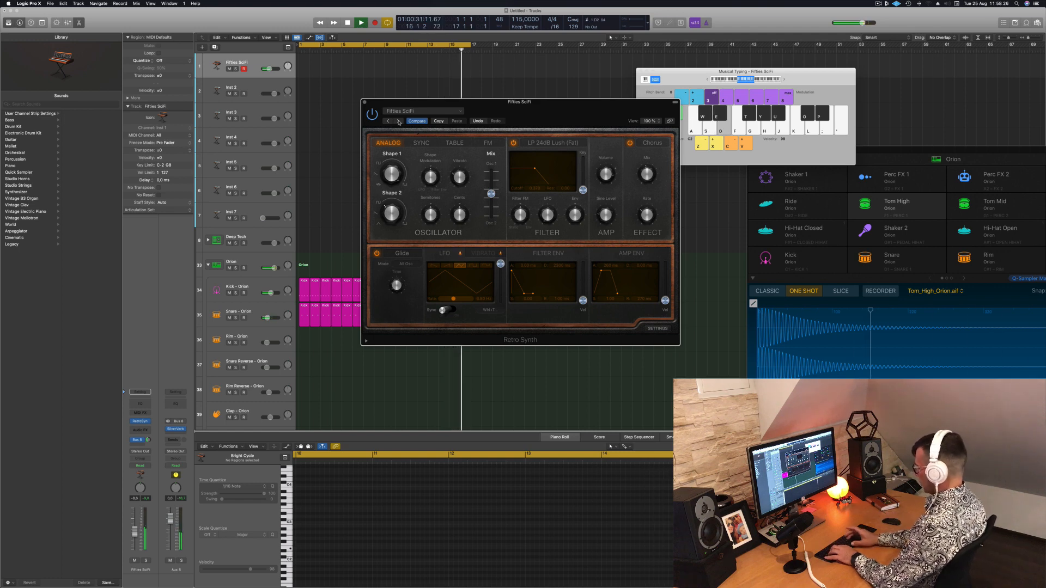
click(399, 122)
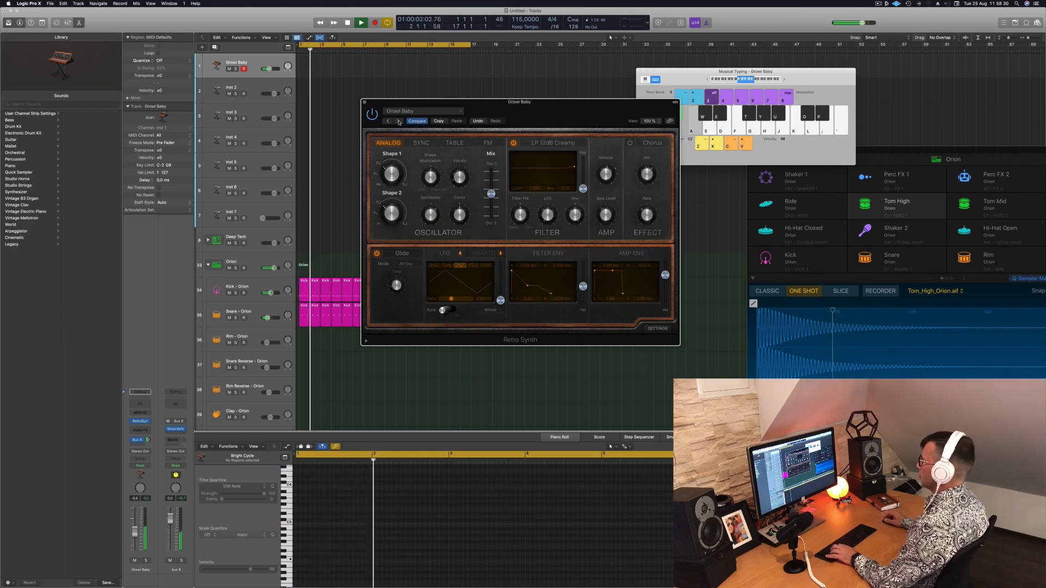
Step Retro Synth through the Hyper Lead and Modulator presets and choose Super Lead
drag(434, 102, 400, 86)
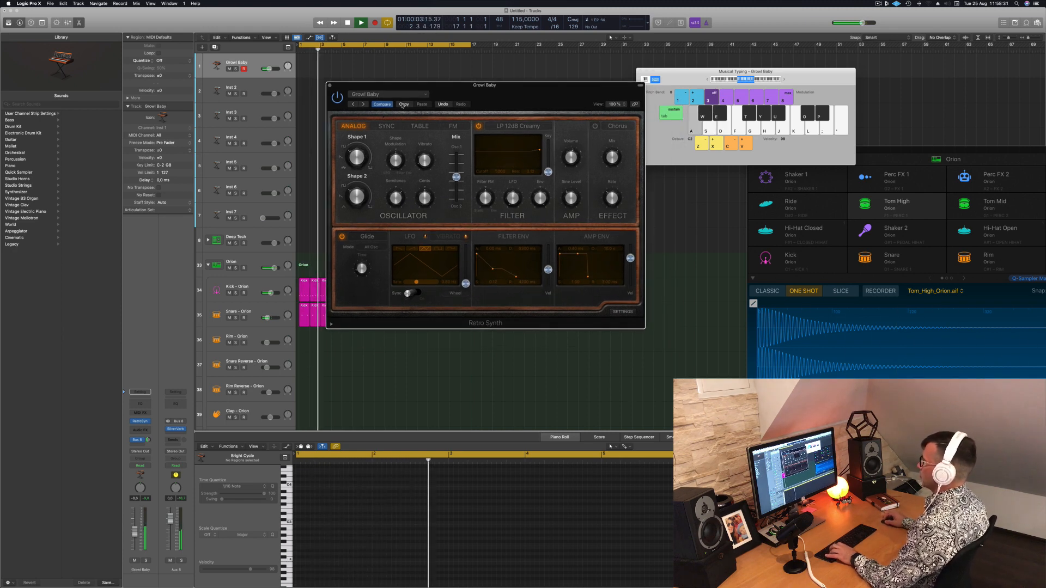
click(363, 104)
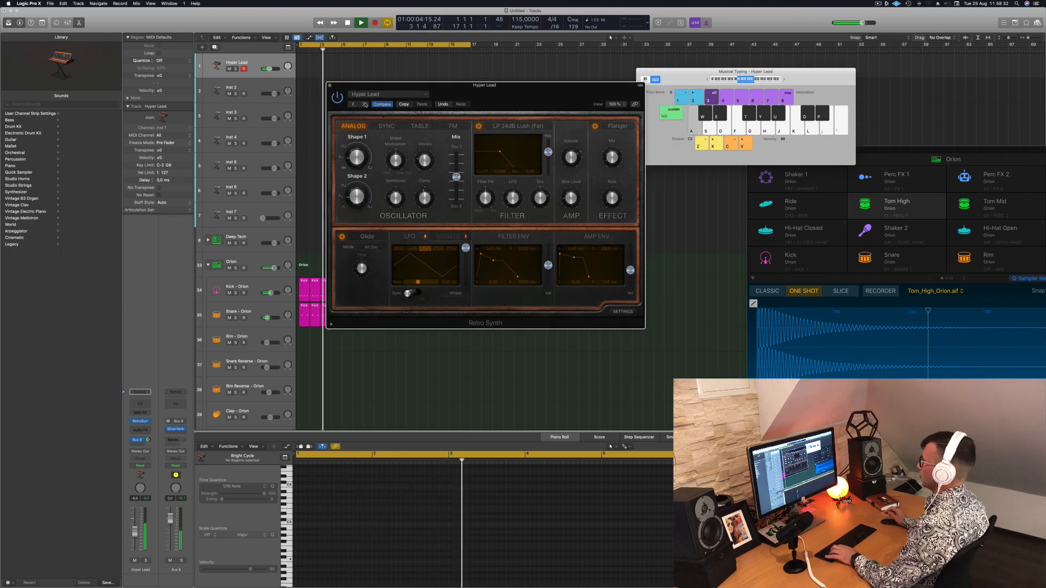
click(365, 104)
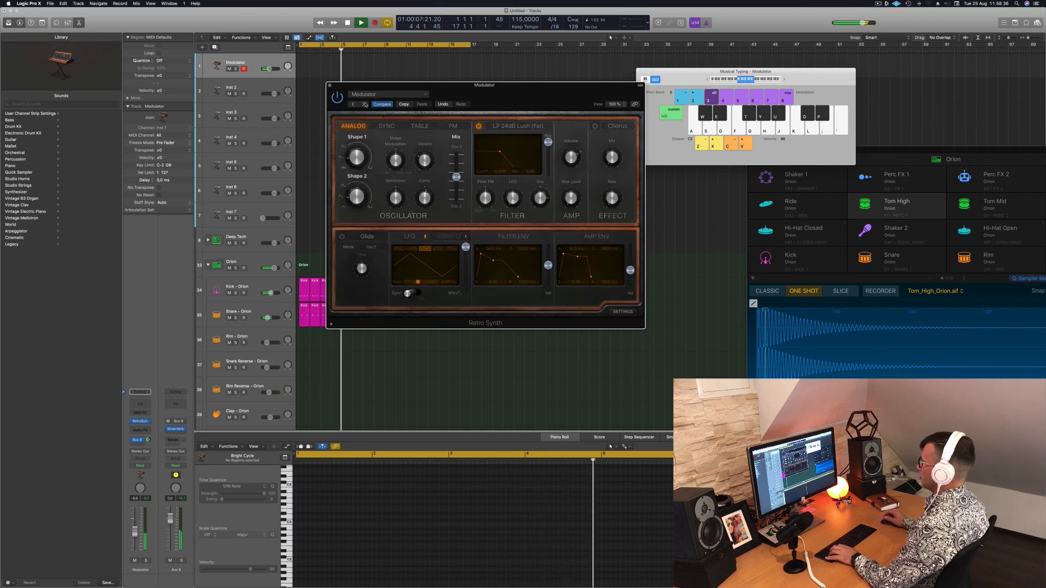
click(365, 104)
click(365, 104)
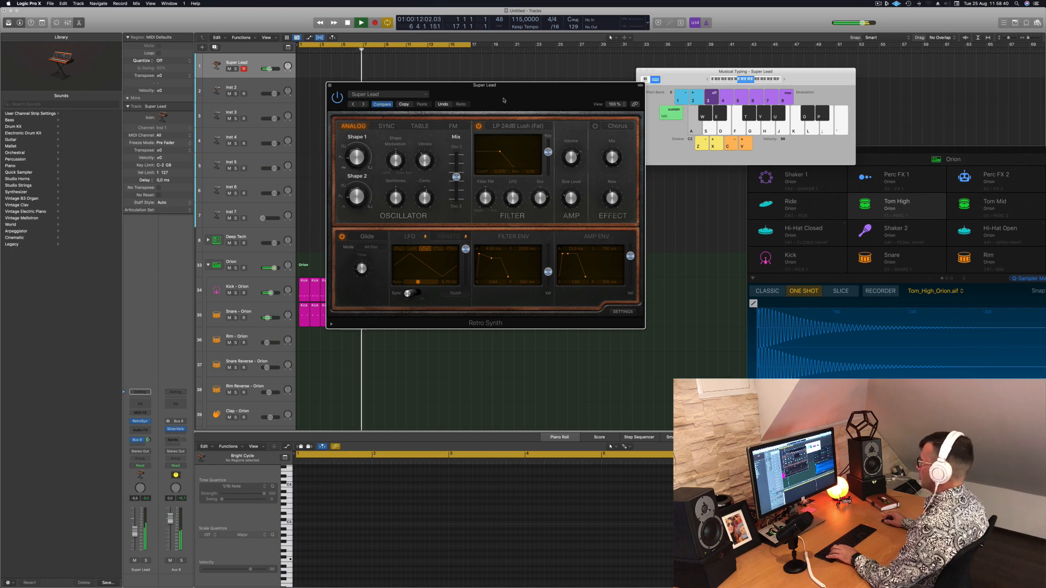
Reshape Super Lead's filter envelope to lengthen its tail
drag(504, 101, 585, 101)
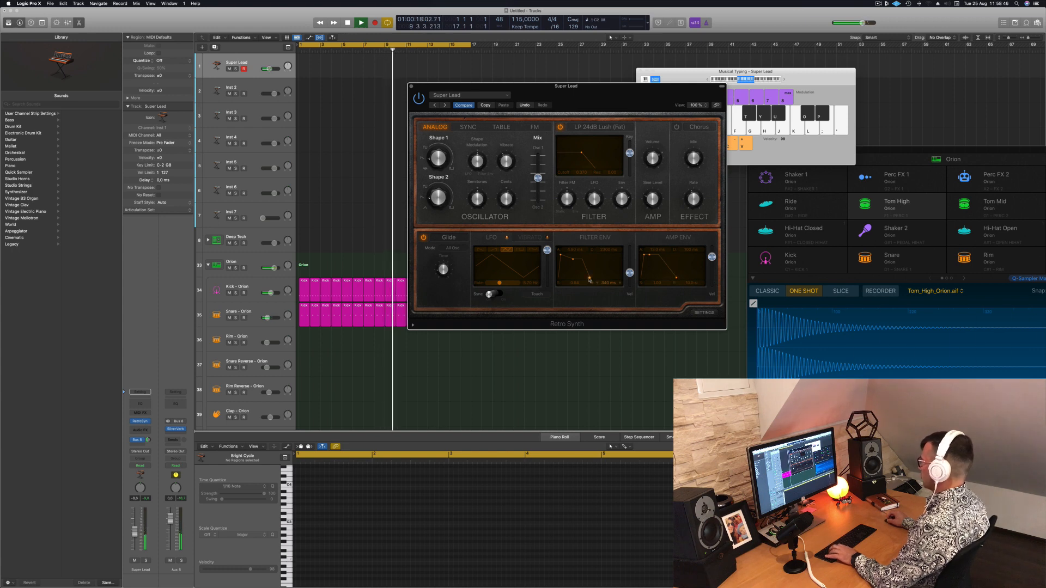
drag(590, 279, 605, 229)
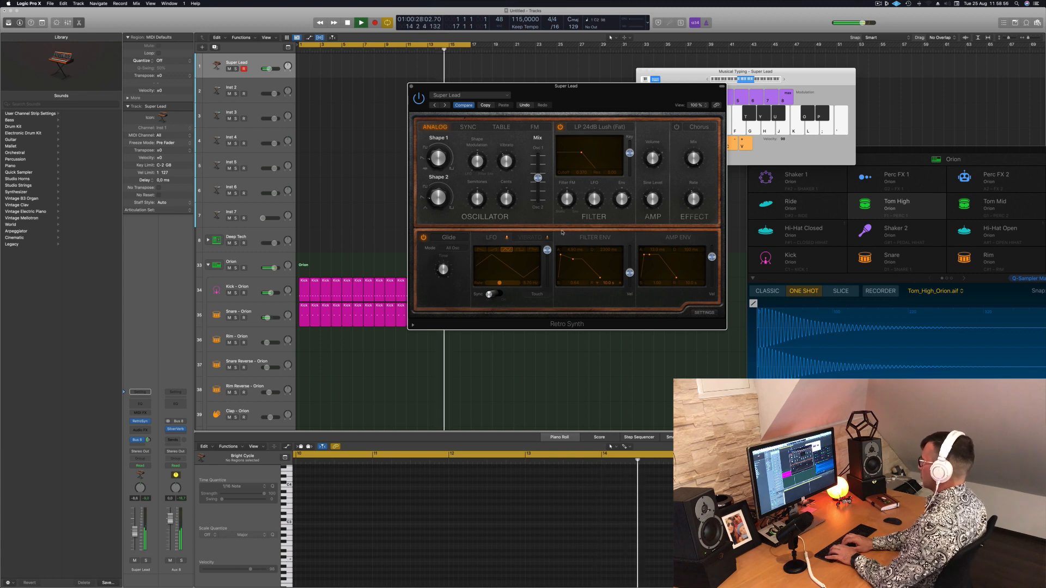
Record a short melody of single notes on the Super Lead track over the beat and stop the recording
key(r)
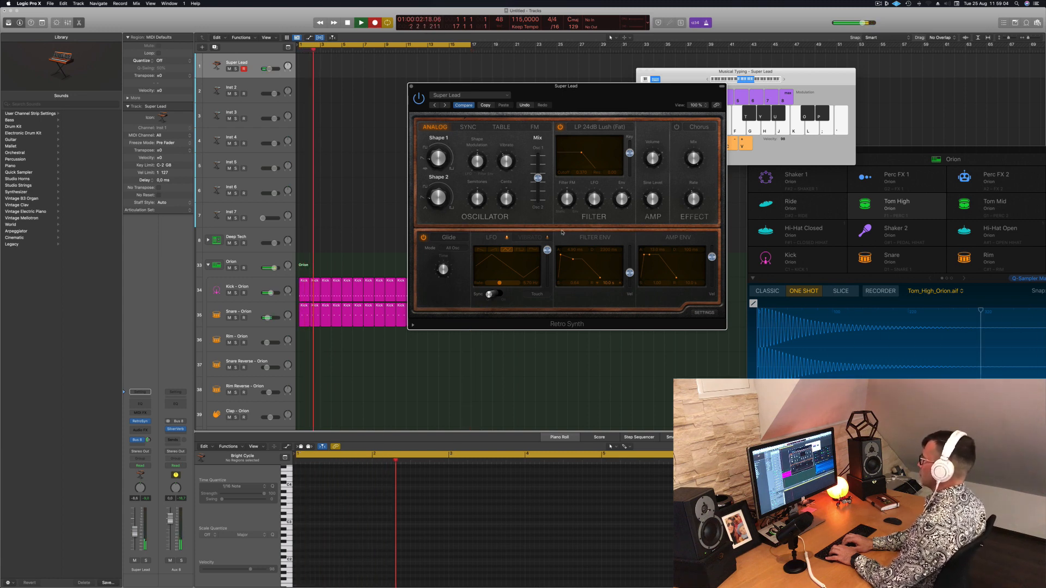
key(a)
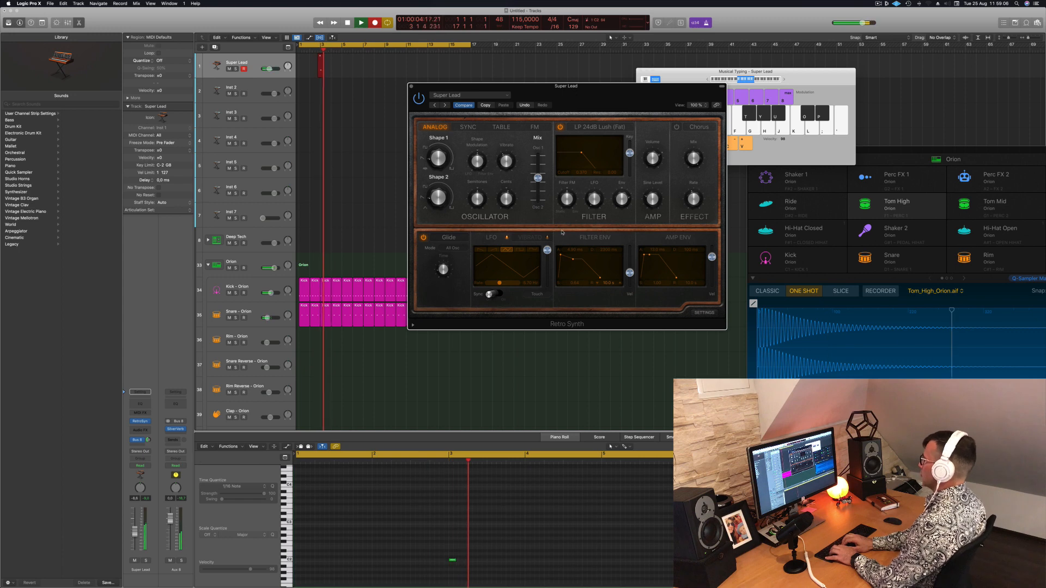
key(d)
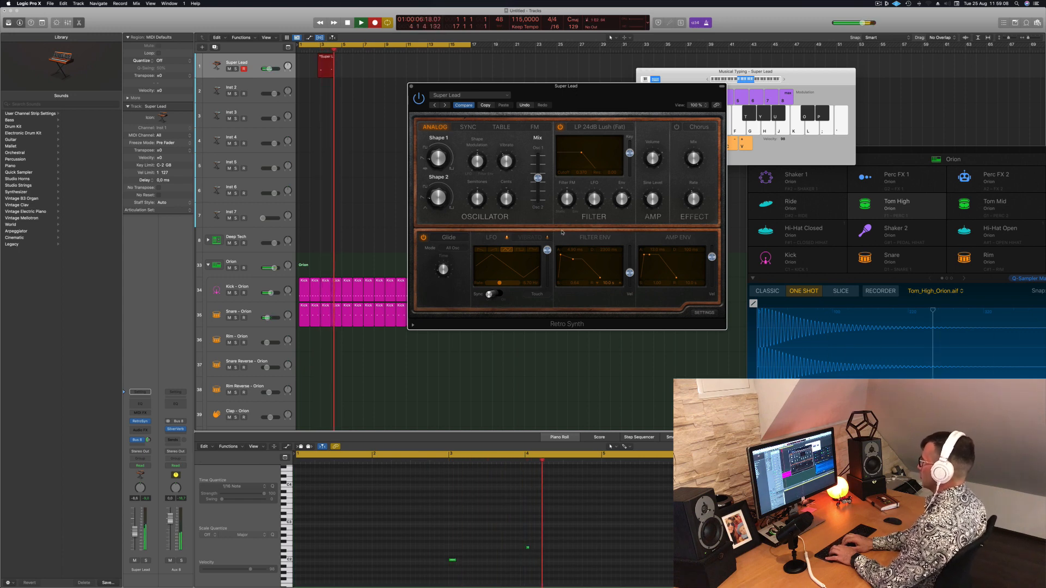
key(k)
key(j)
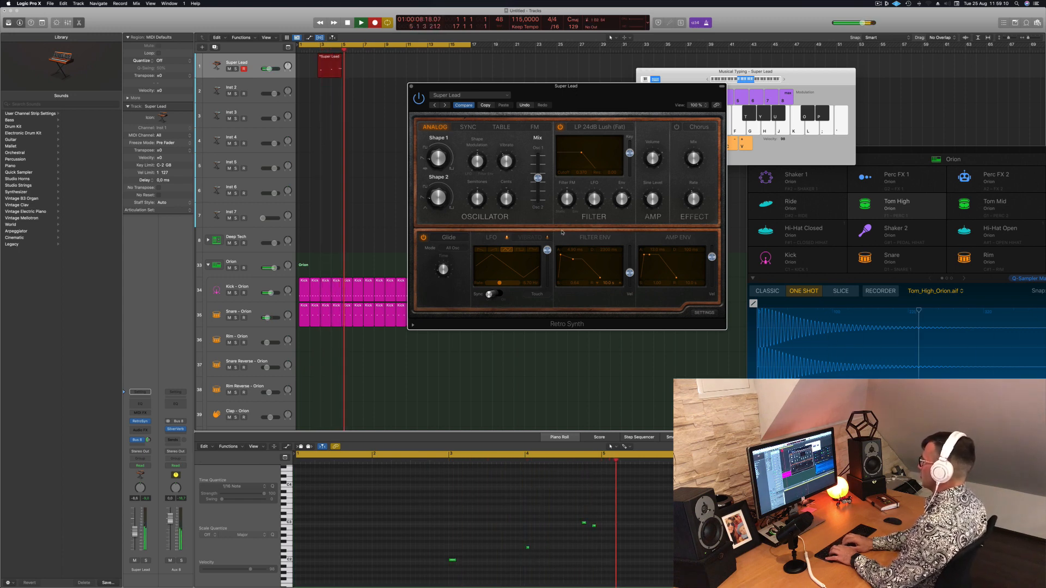
key(h)
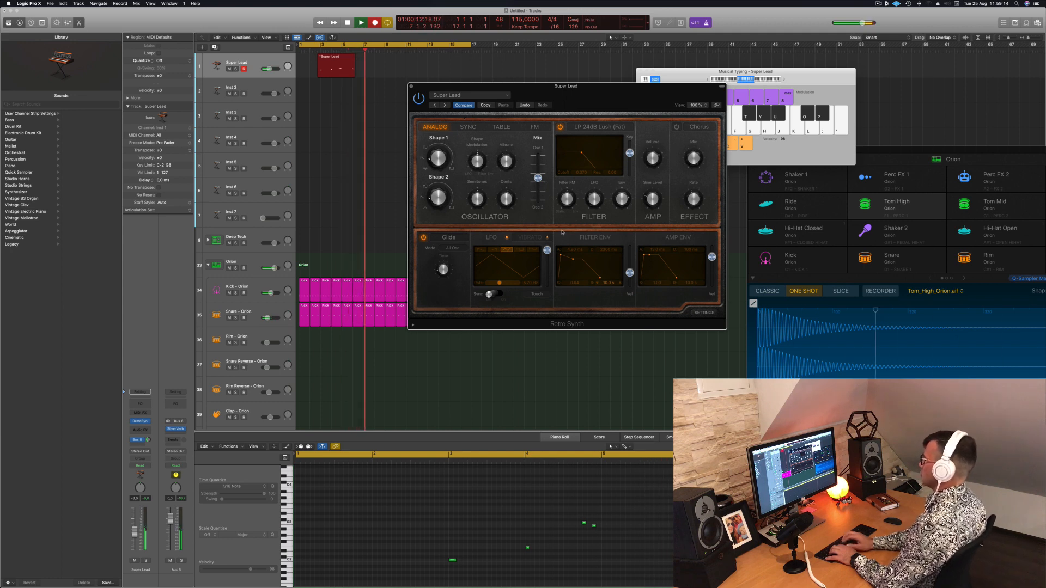
key(space)
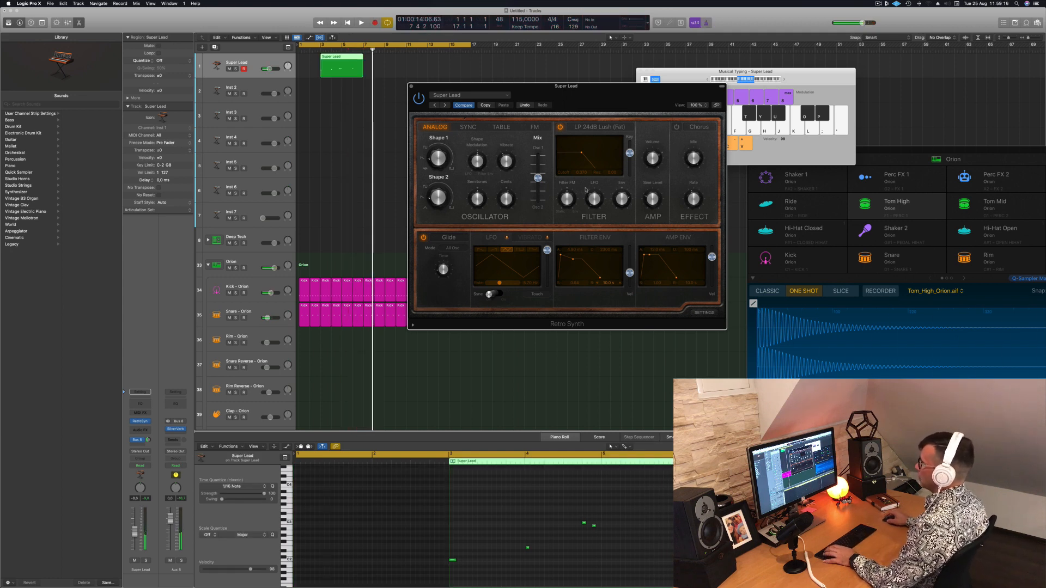
Move the recorded Super Lead region to bar 1 and play the arrangement from the start
drag(342, 60, 320, 61)
key(Return)
key(space)
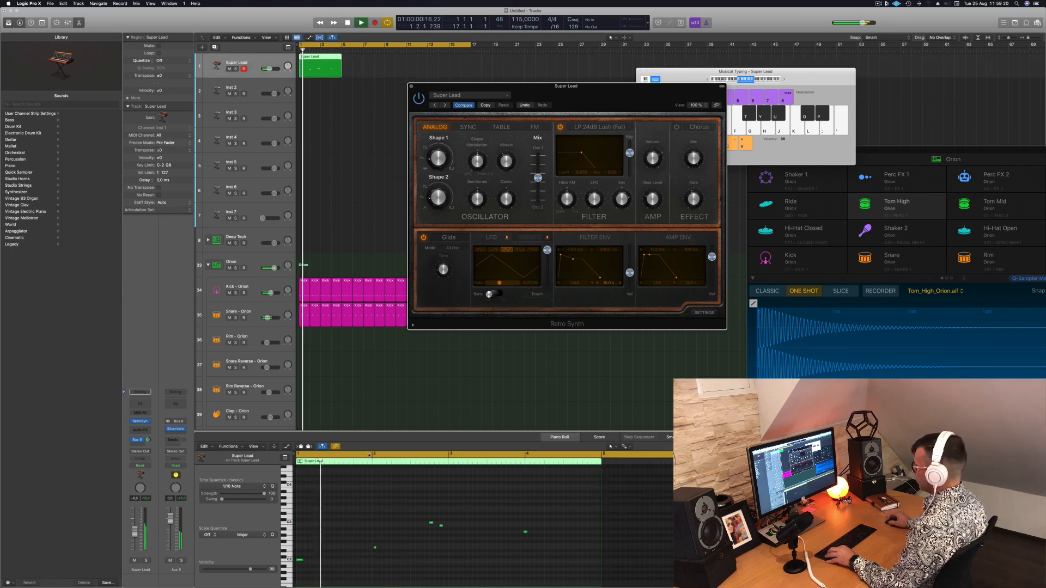
Quantize the five recorded melody notes to 1/16 notes in the piano roll and play the result
scroll(379, 529, right, 2)
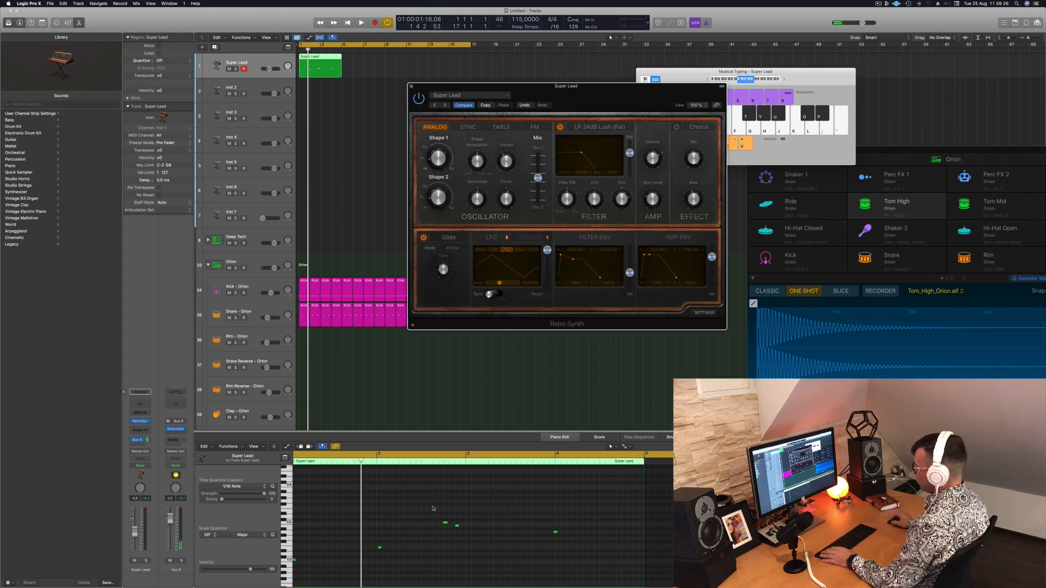
click(389, 540)
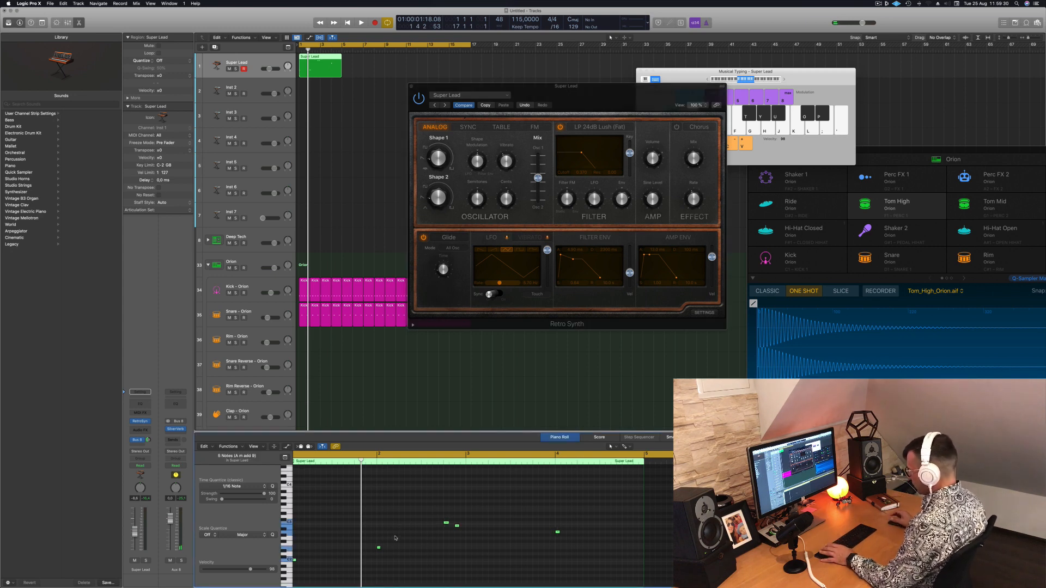
key(space)
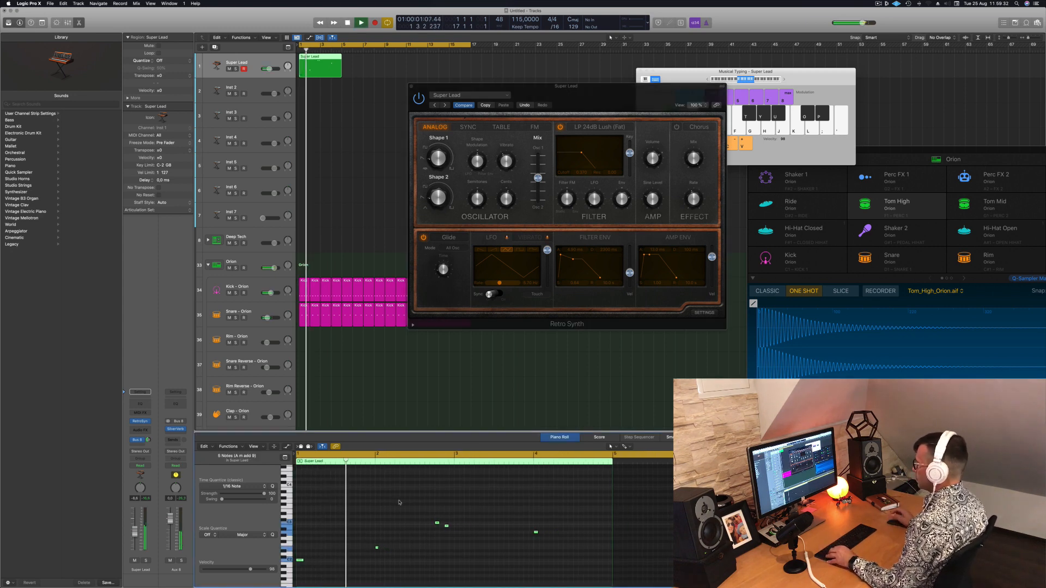
scroll(382, 499, right, 3)
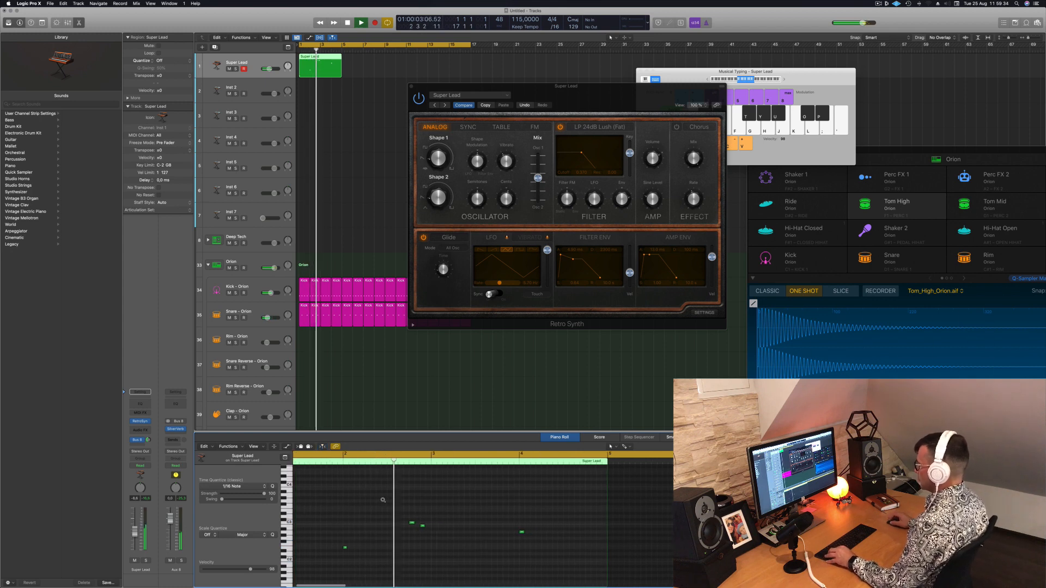
scroll(380, 499, left, 3)
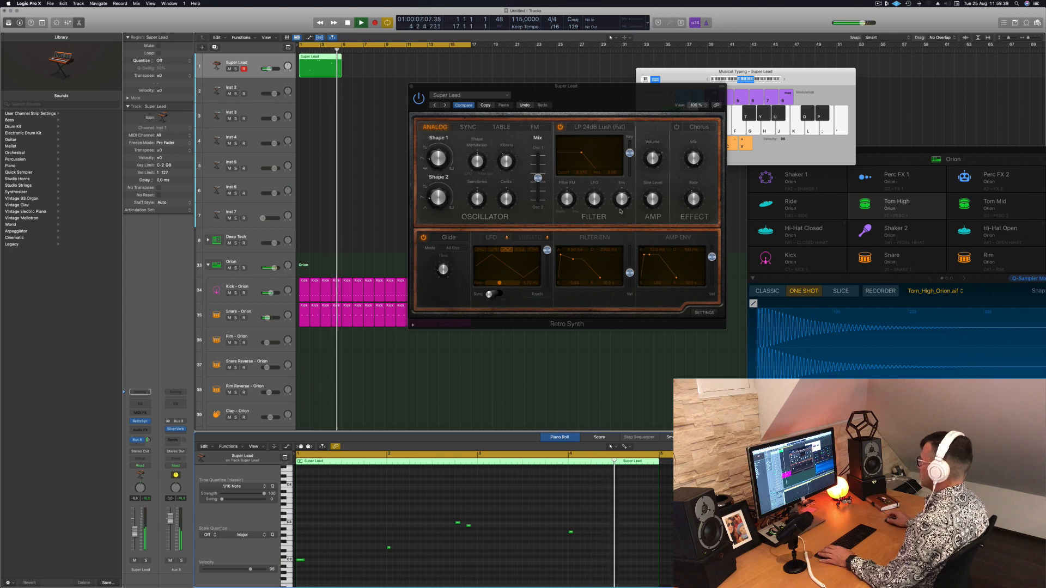
Adjust the decay of Super Lead's filter envelope and restart playback to hear the change
drag(605, 276, 594, 279)
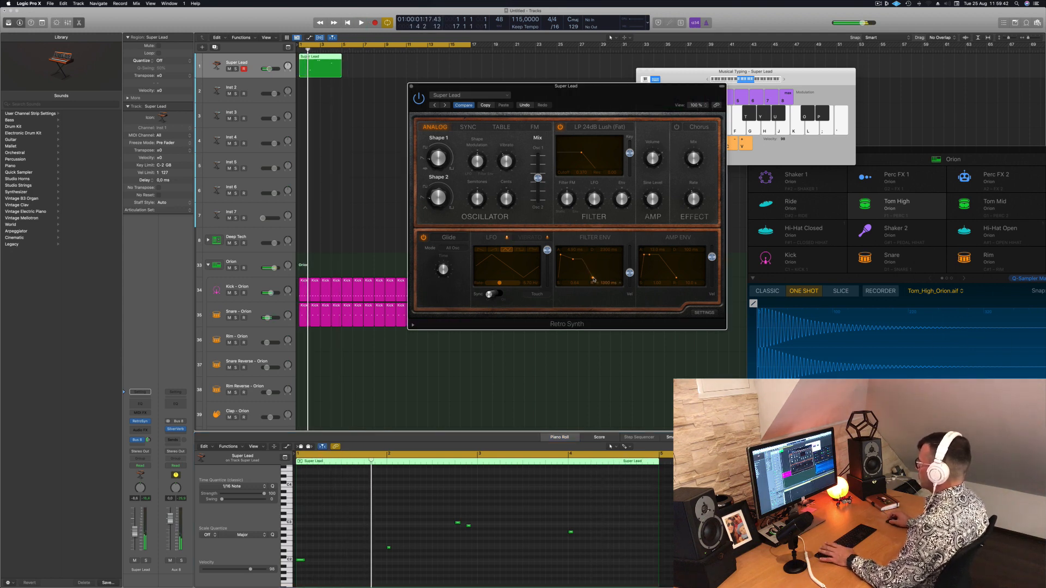
key(space)
key(space)
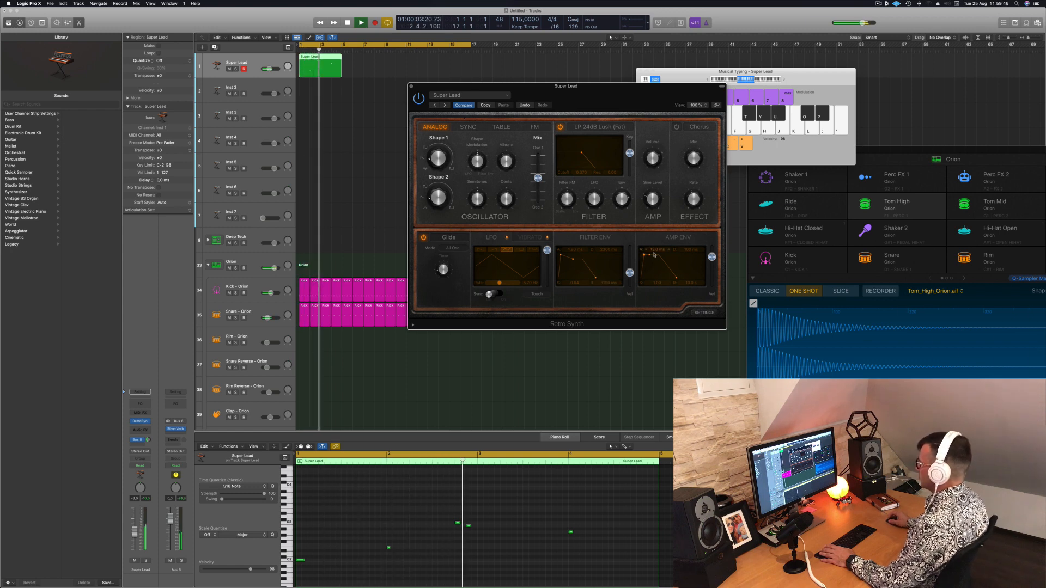
Move the Retro Synth window clear of the regions and raise the Super Lead channel's reverb bus send
drag(598, 85, 684, 57)
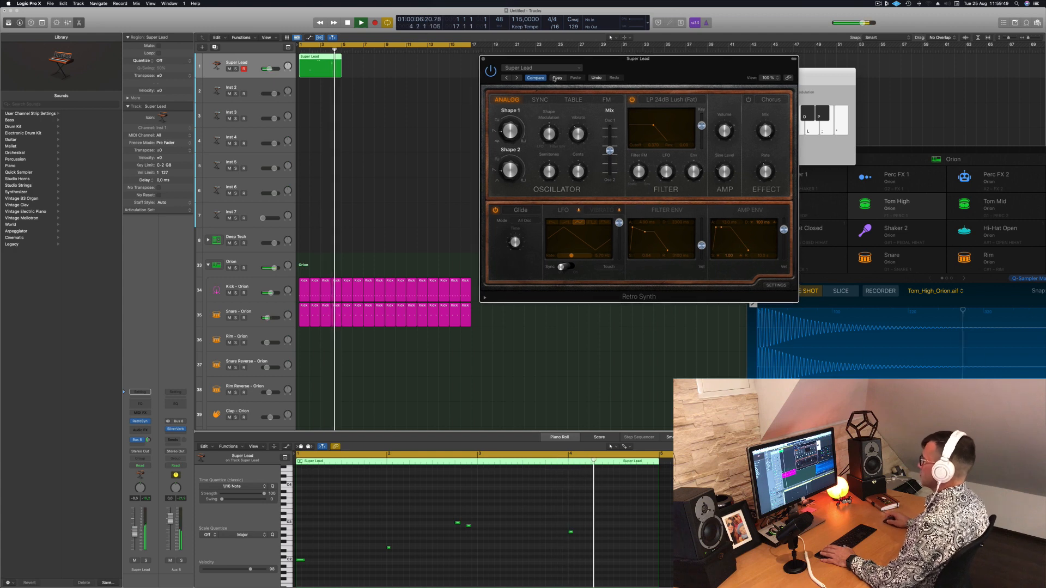
click(149, 440)
drag(149, 440, 149, 428)
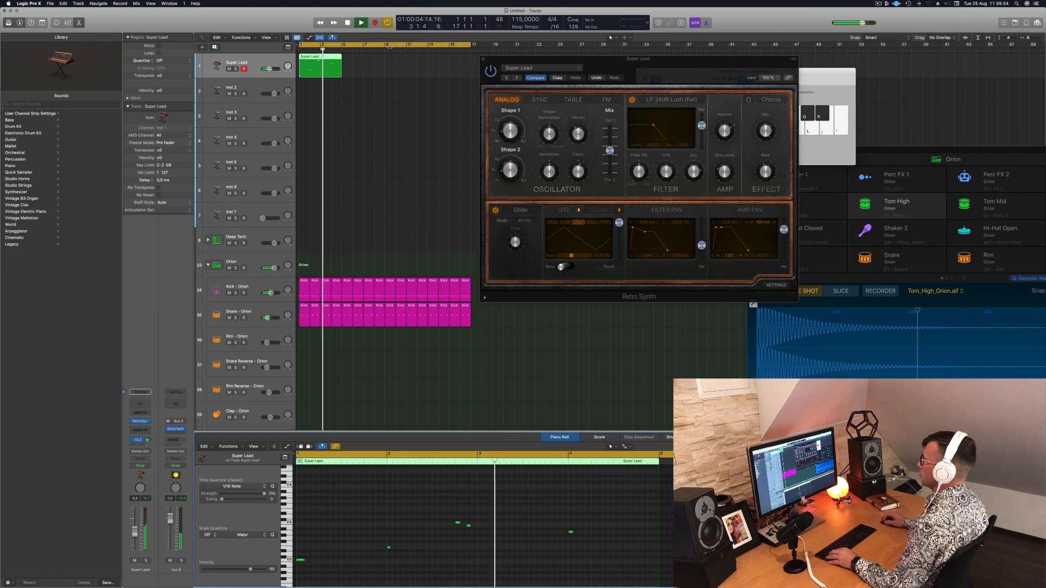
Duplicate the four-bar Super Lead region until it fills 16 bars, and close the Retro Synth window
drag(315, 62, 404, 61)
shift+click(329, 71)
drag(647, 60, 610, 67)
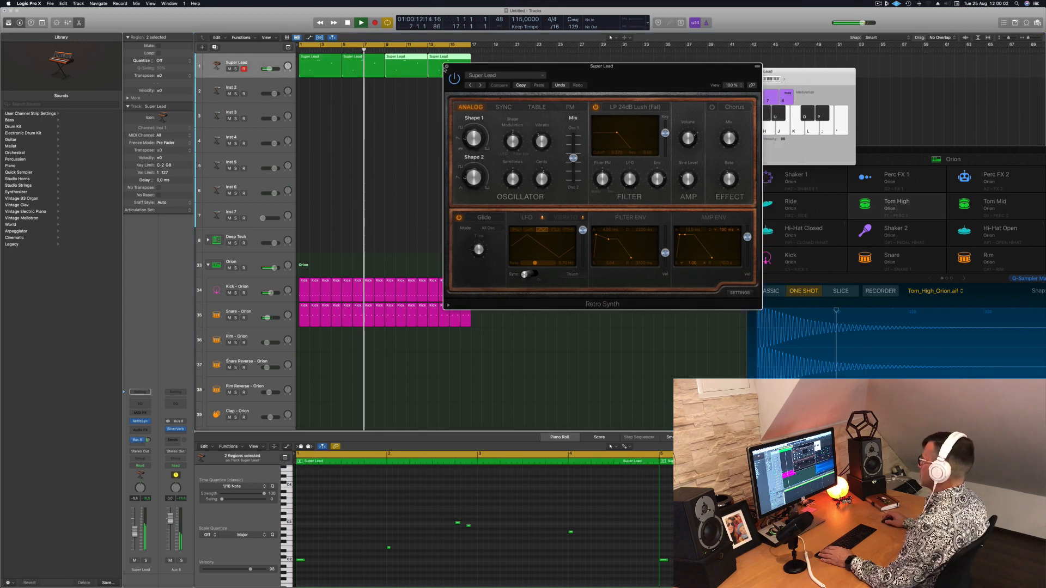
click(447, 66)
click(300, 100)
click(252, 65)
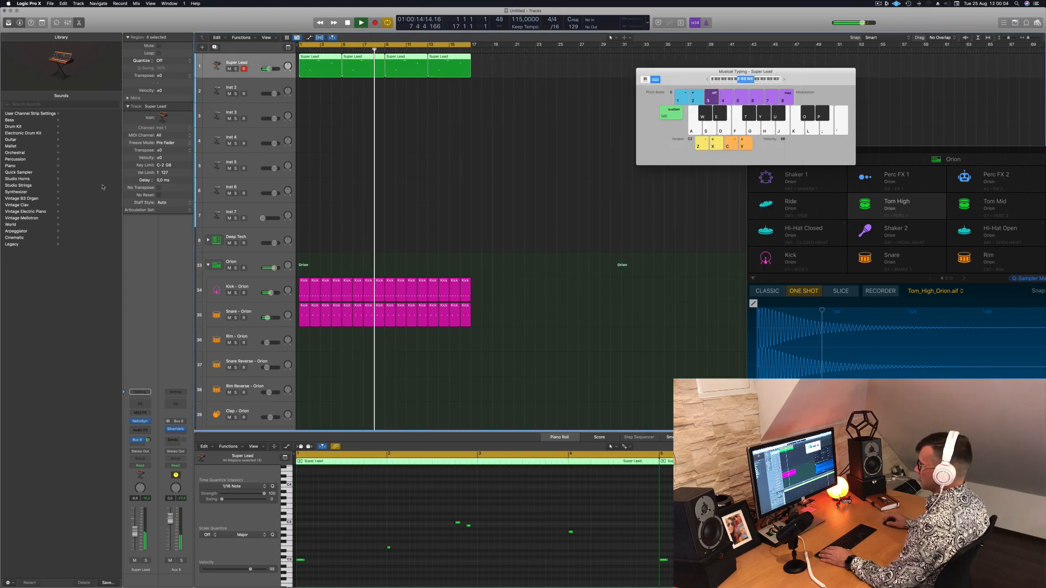
click(305, 123)
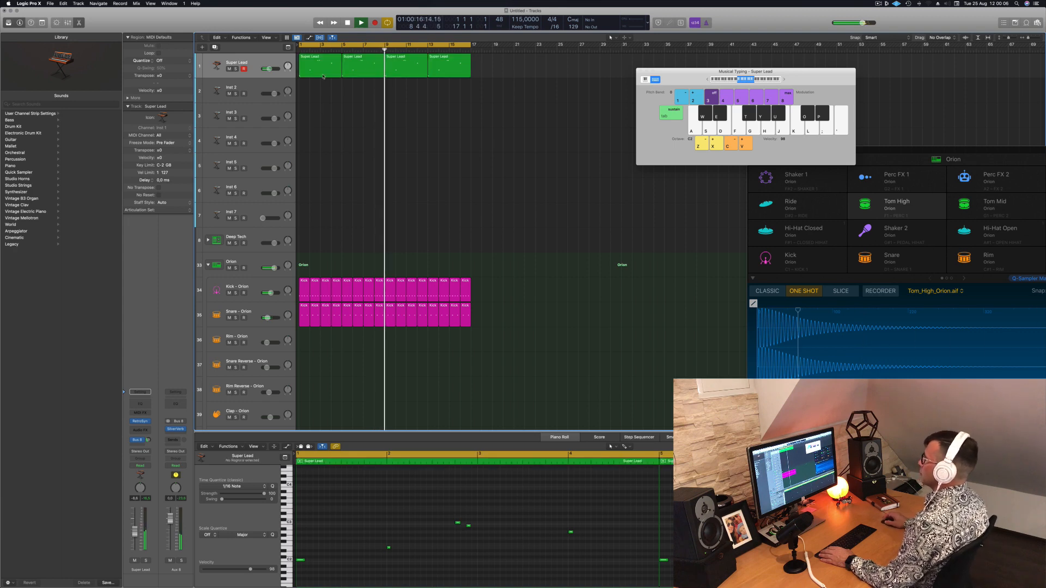
Copy the first Super Lead region onto the Inst 2 track, open the copy in the piano roll and stop playback
click(324, 75)
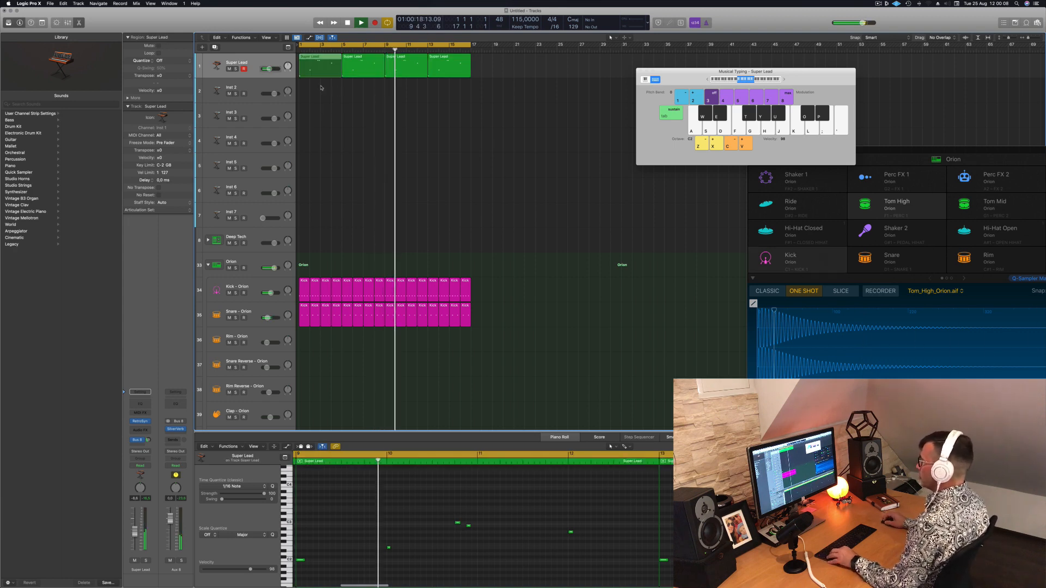
drag(324, 75, 324, 99)
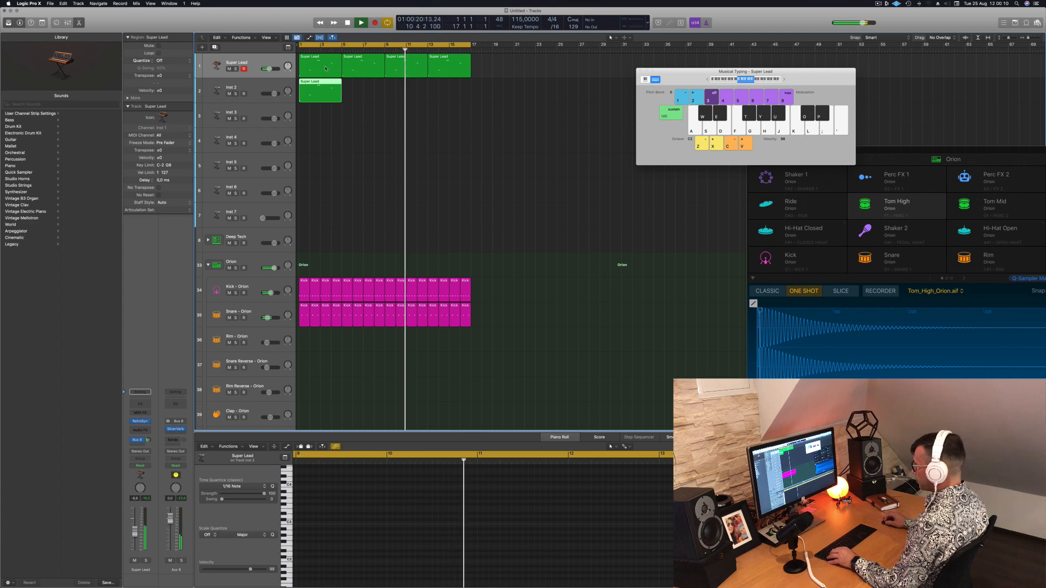
key(e)
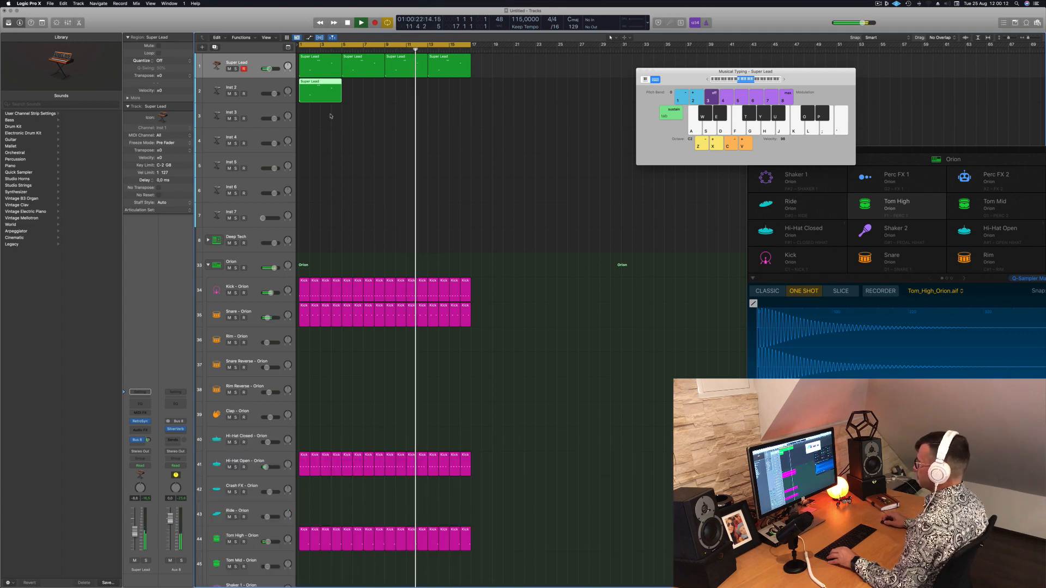
double_click(322, 81)
key(space)
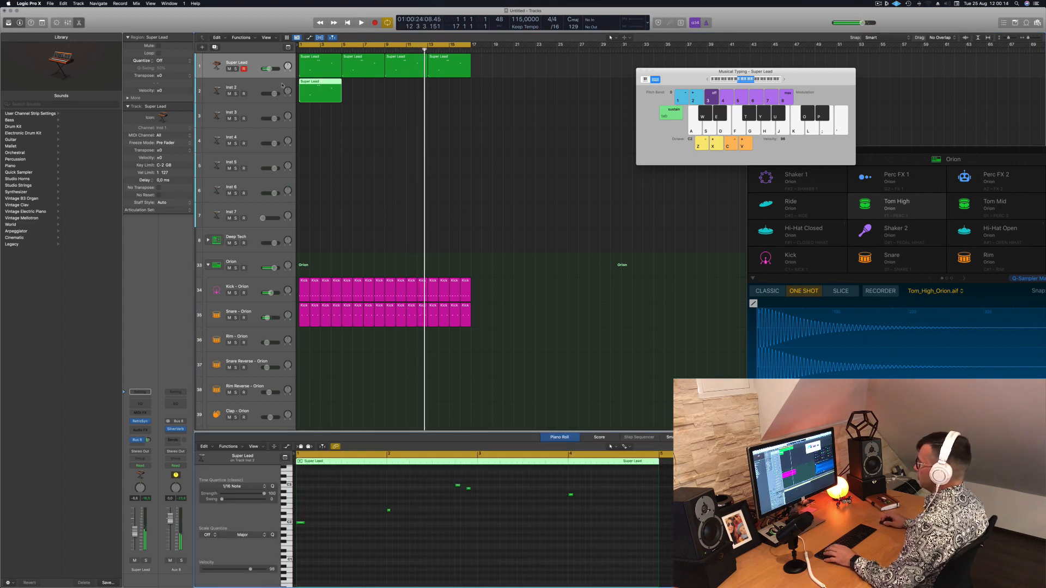
Reduce the copied region to its first two notes, stack them at the region's start and lengthen both to one bar
drag(274, 93, 270, 94)
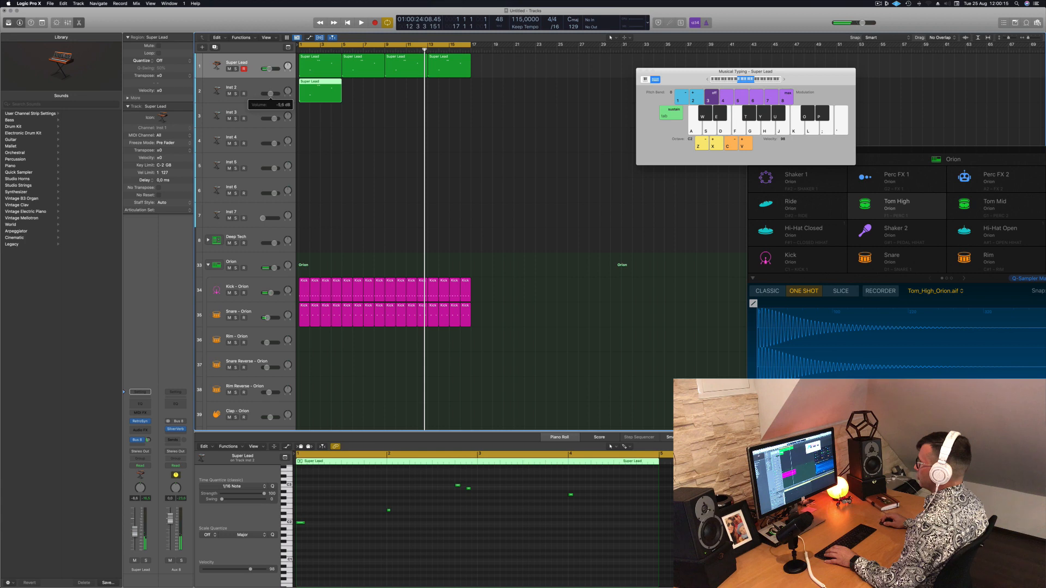
click(402, 551)
drag(398, 486, 551, 521)
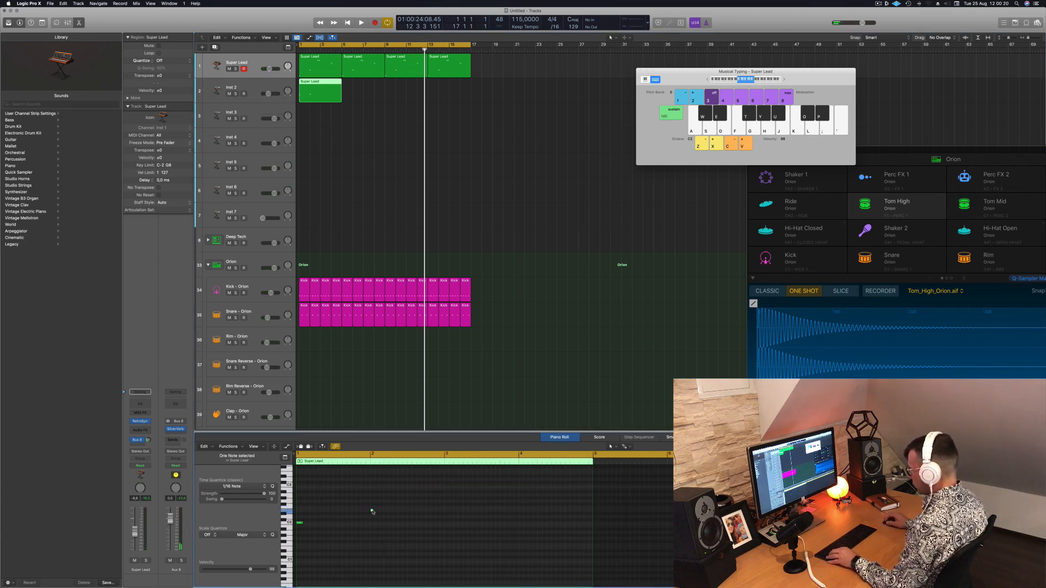
drag(372, 511, 298, 511)
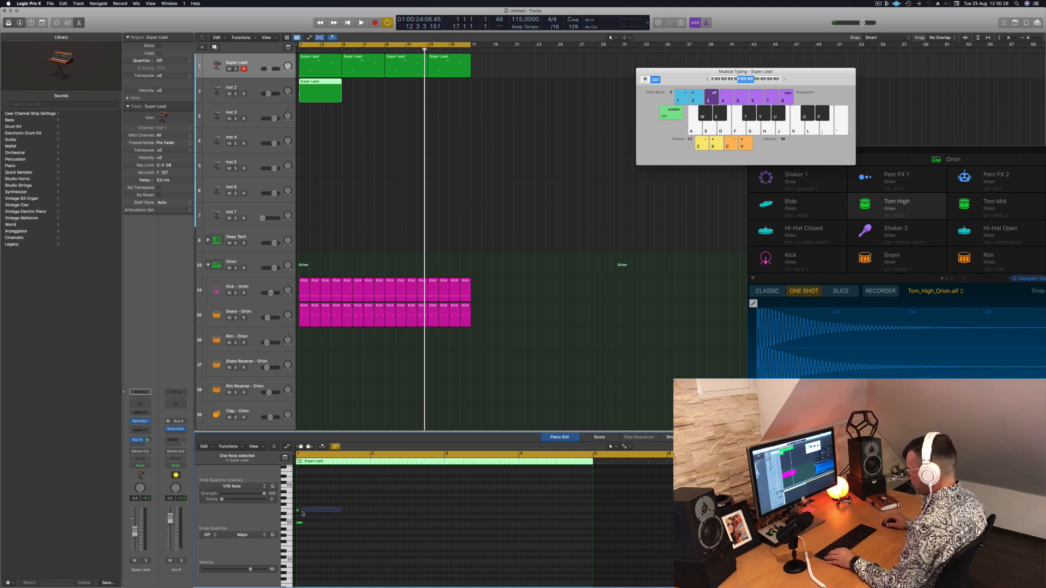
drag(299, 512, 368, 519)
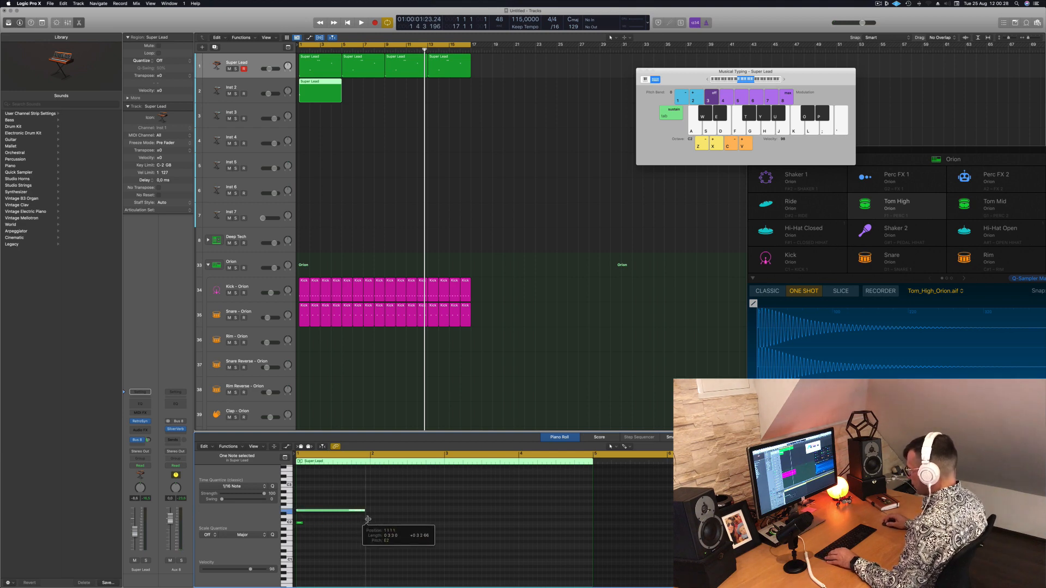
drag(303, 525, 367, 512)
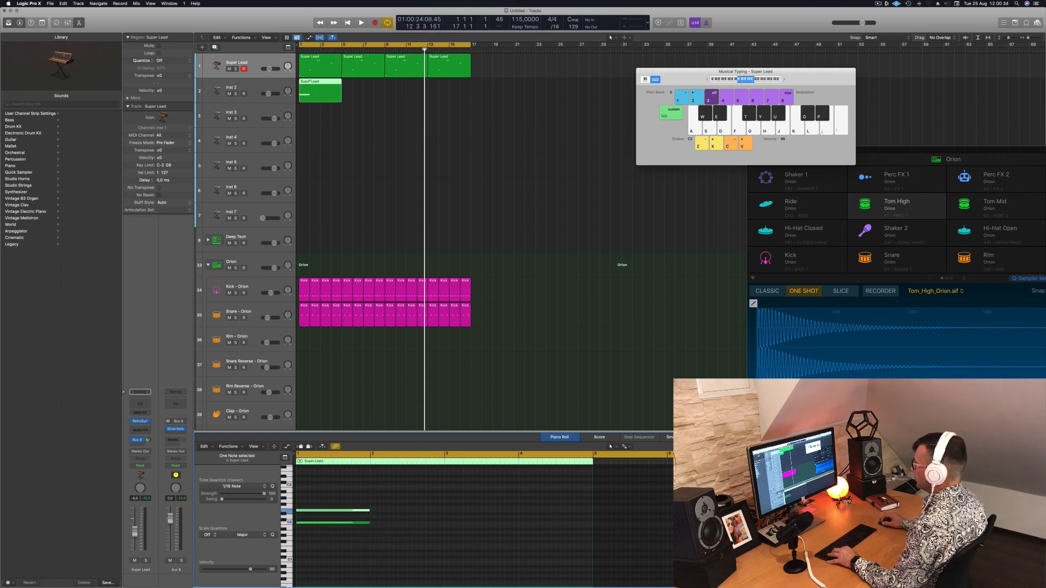
Shorten the Inst 2 region to one bar and duplicate it to fill 16 bars
super+double_click(310, 81)
key(Delete)
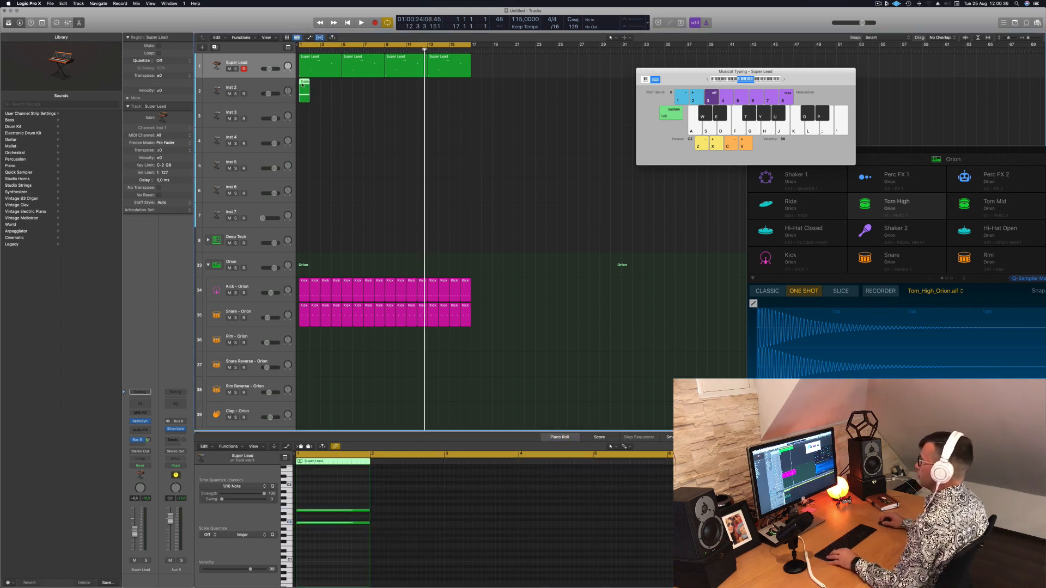
drag(304, 84, 326, 85)
drag(351, 104, 390, 85)
Open Alchemy on the Inst 2 track and load the Ellis Dee Groove preset from the Arpeggiated category
click(253, 85)
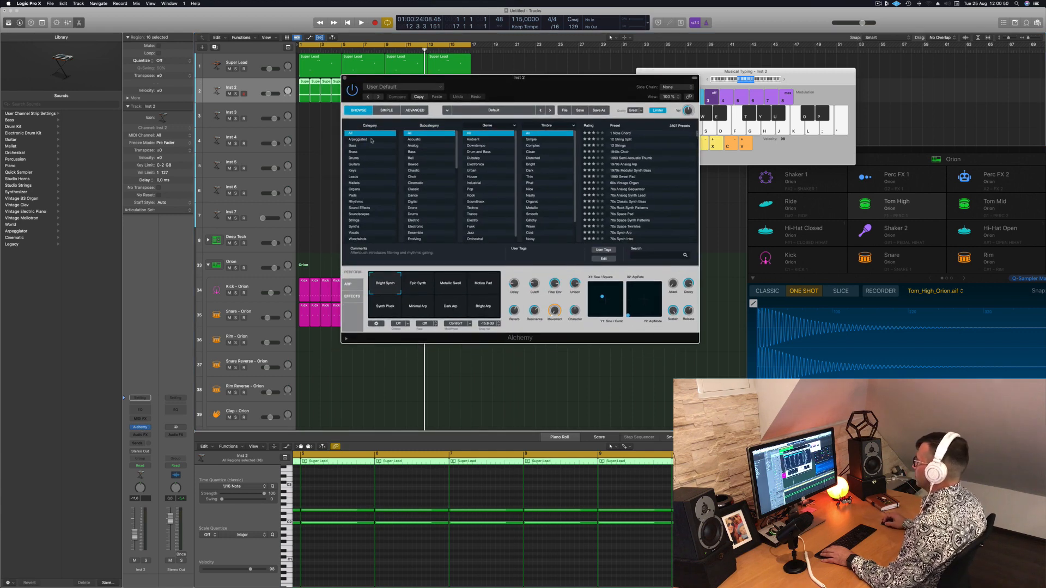
click(371, 140)
scroll(632, 218, down, 10)
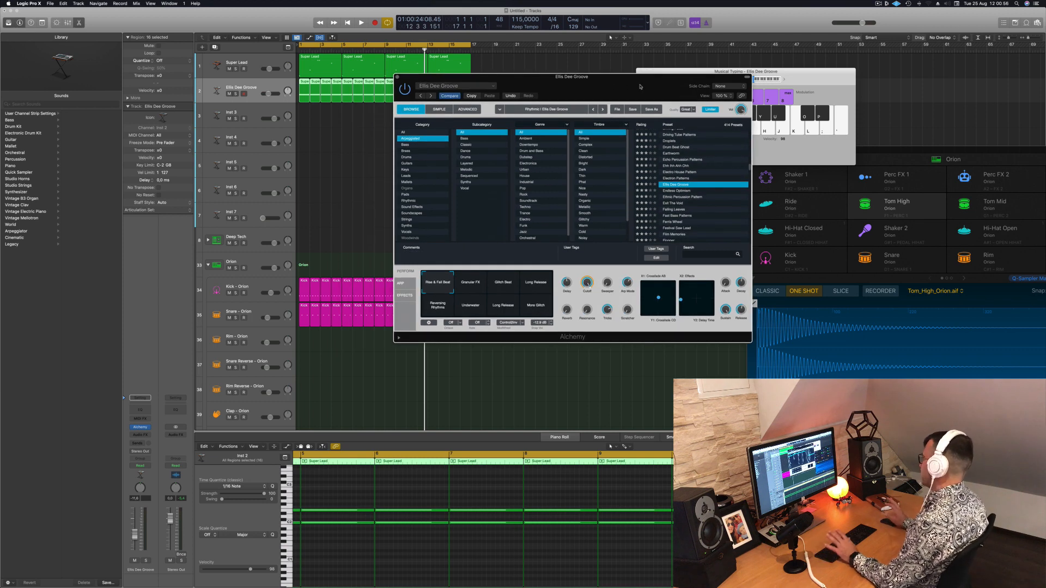
drag(640, 86, 673, 91)
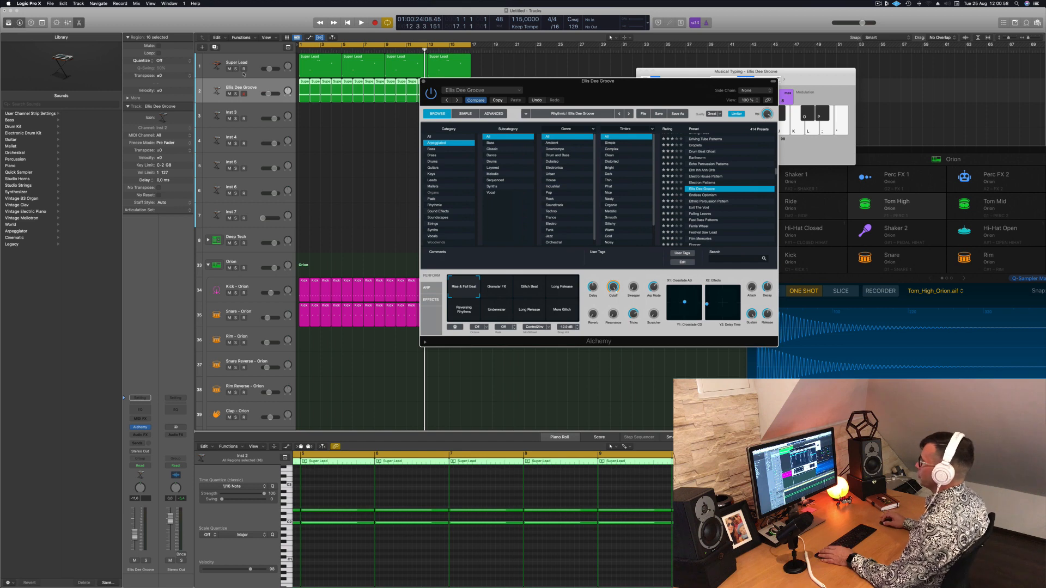
Lower the Ellis Dee Groove track's volume and play the arrangement from the start
click(271, 92)
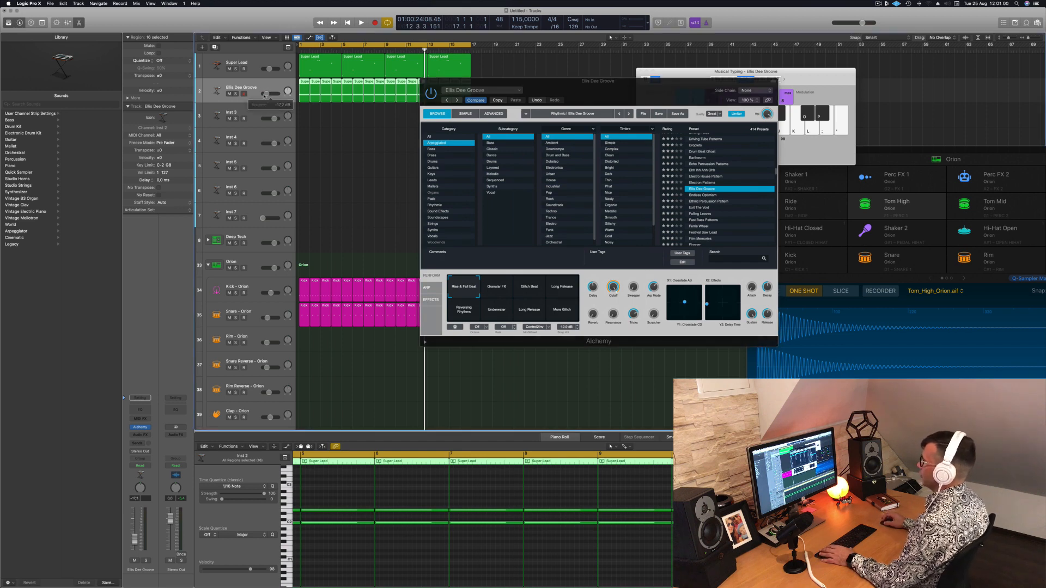
key(Return)
key(space)
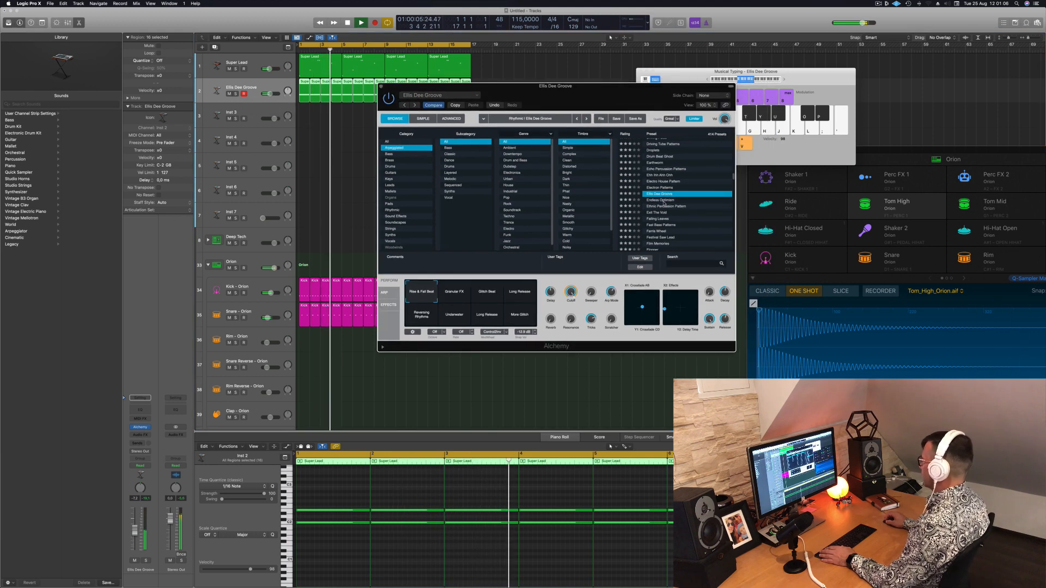
Switch Alchemy to Endless Optimism and on to Ethnic Percussion Pattern, restarting playback to audition each preset
click(656, 201)
key(space)
key(space)
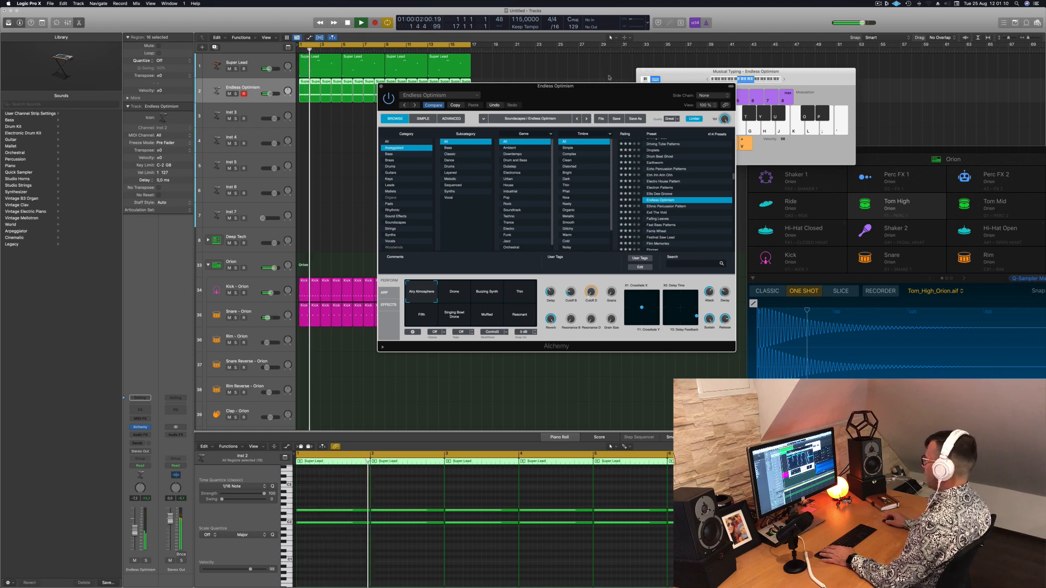
drag(610, 100, 641, 76)
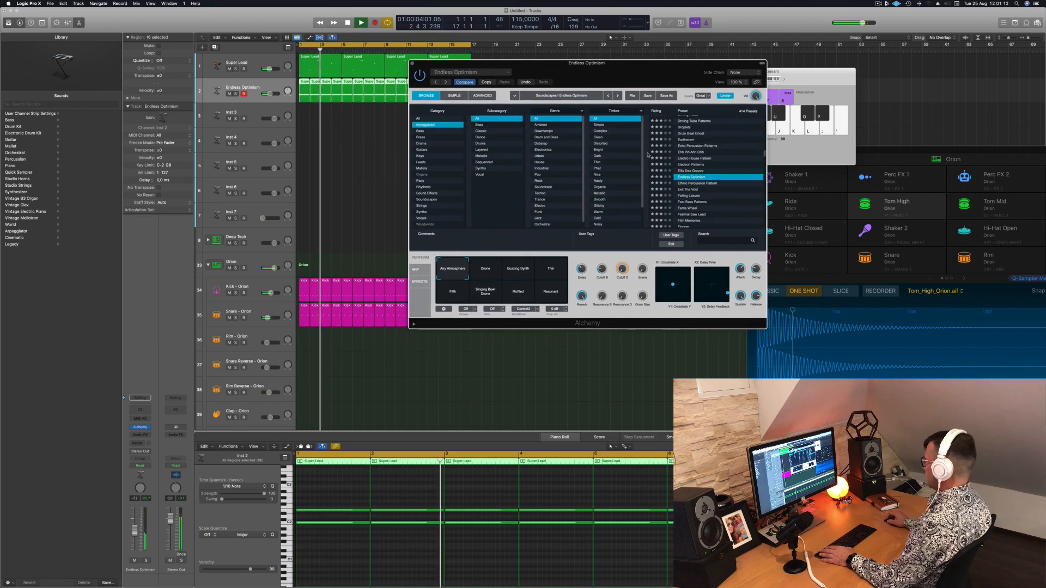
key(space)
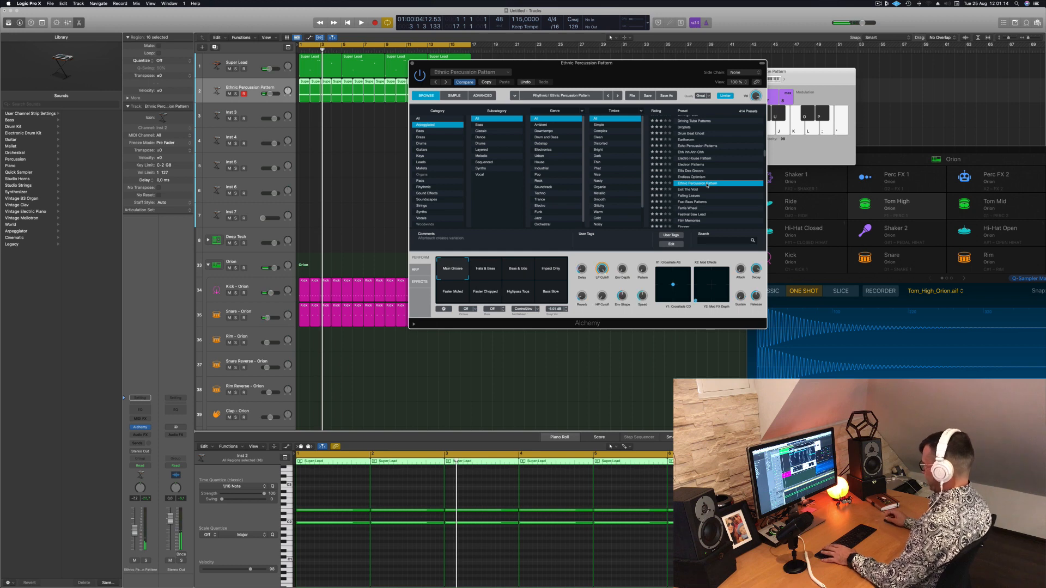
key(space)
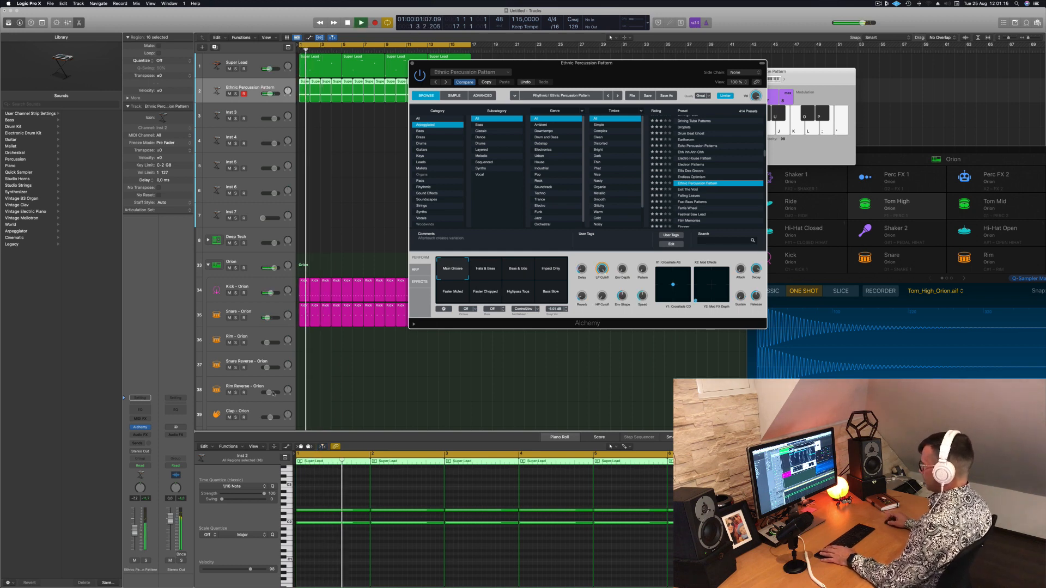
Raise the Ethnic Percussion Pattern track's volume and try its Hats & Bass and Bass & Udu performance snapshots
drag(136, 530, 135, 528)
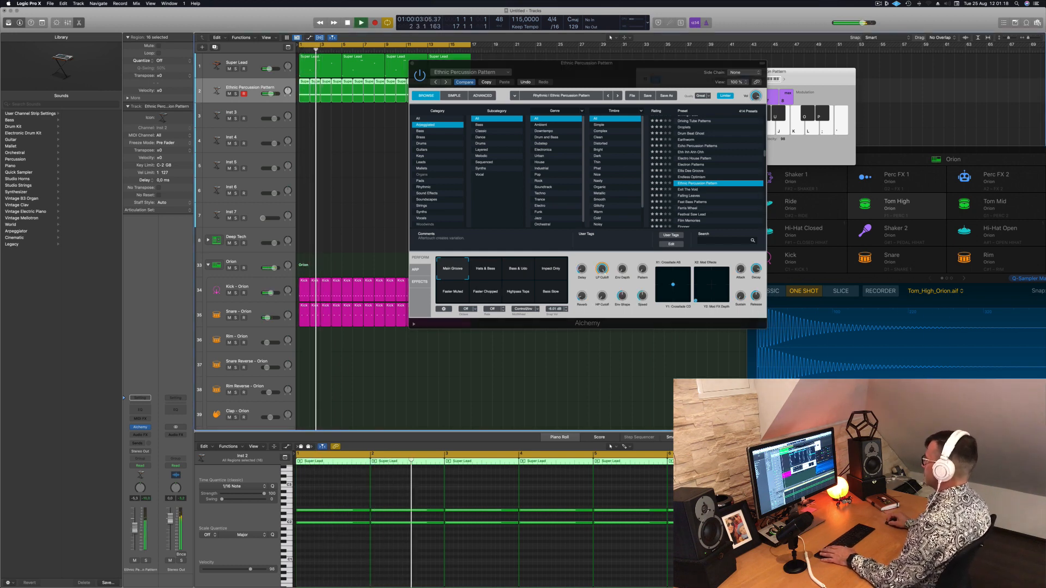
click(492, 270)
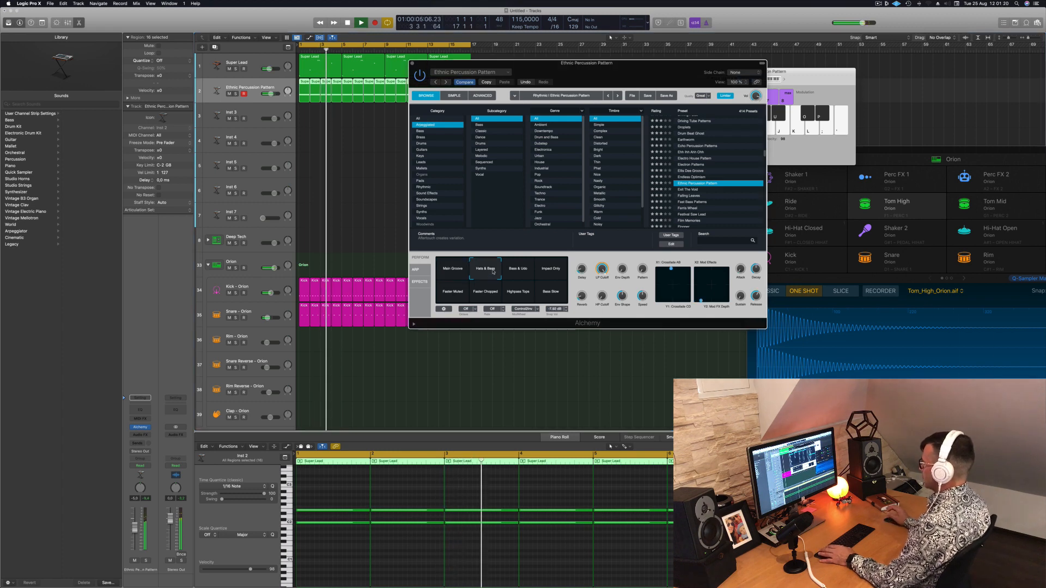
click(518, 270)
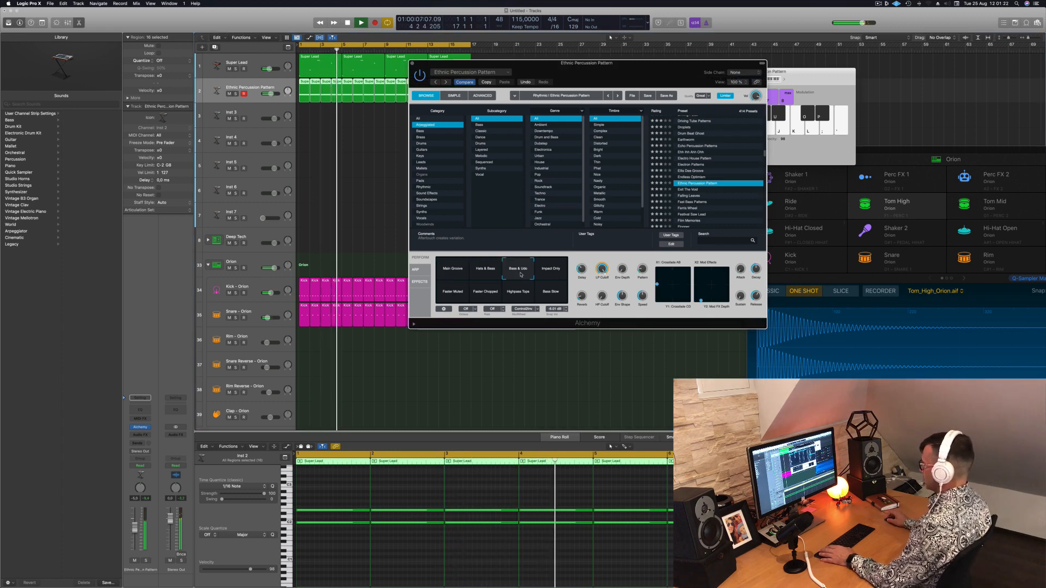
Audition the Impact Only, Faster Muted, Faster Chopped, Highpass Tops and Base Slow snapshots, then return Ethnic Percussion Pattern to Main Groove
click(555, 272)
click(454, 297)
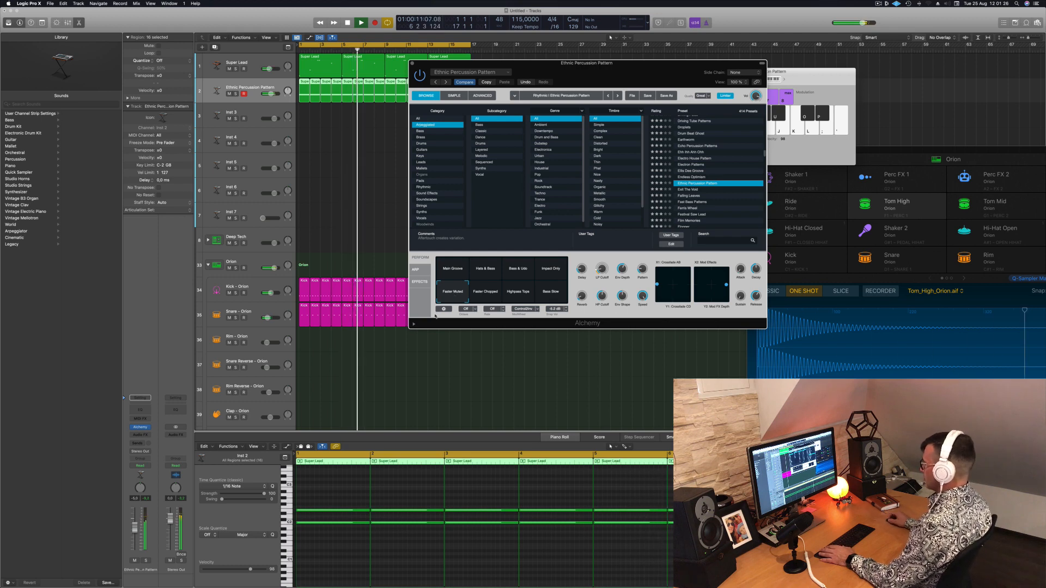
click(475, 296)
click(517, 295)
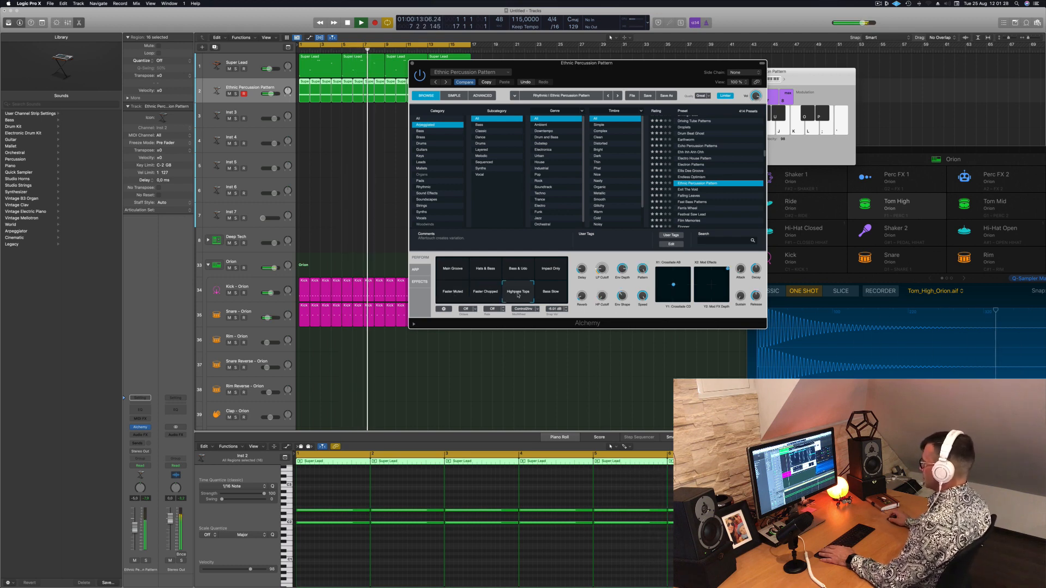
click(544, 294)
click(447, 270)
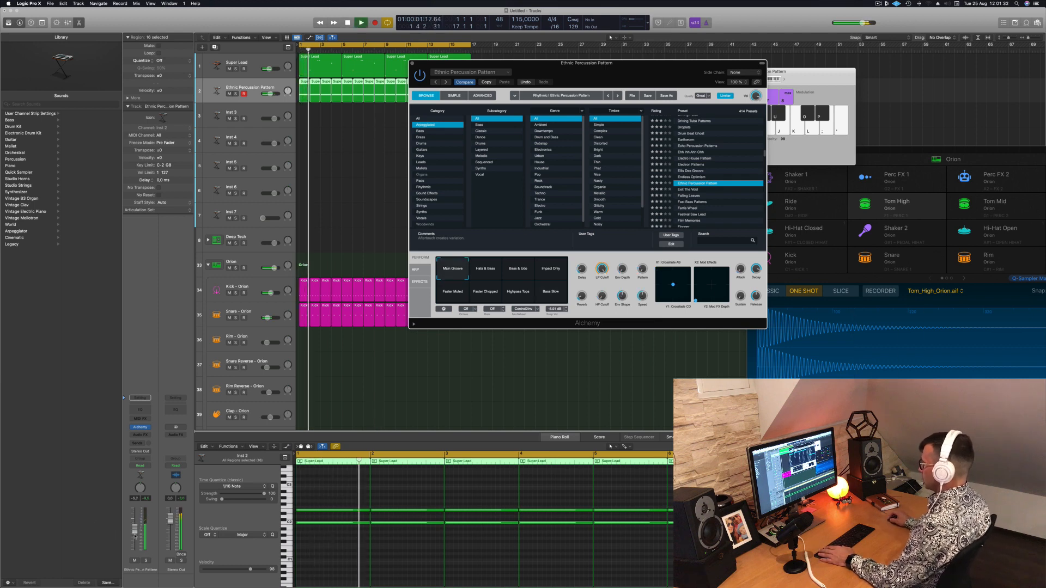
Adjust the Ethnic Percussion Pattern track's volume and return playback to the start of the arrangement
drag(134, 528, 134, 533)
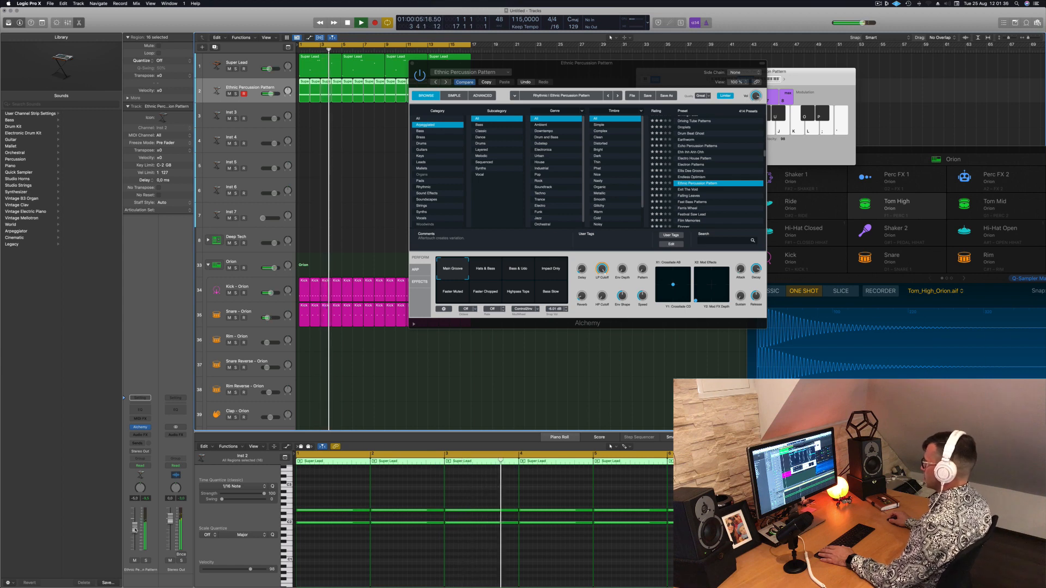
key(space)
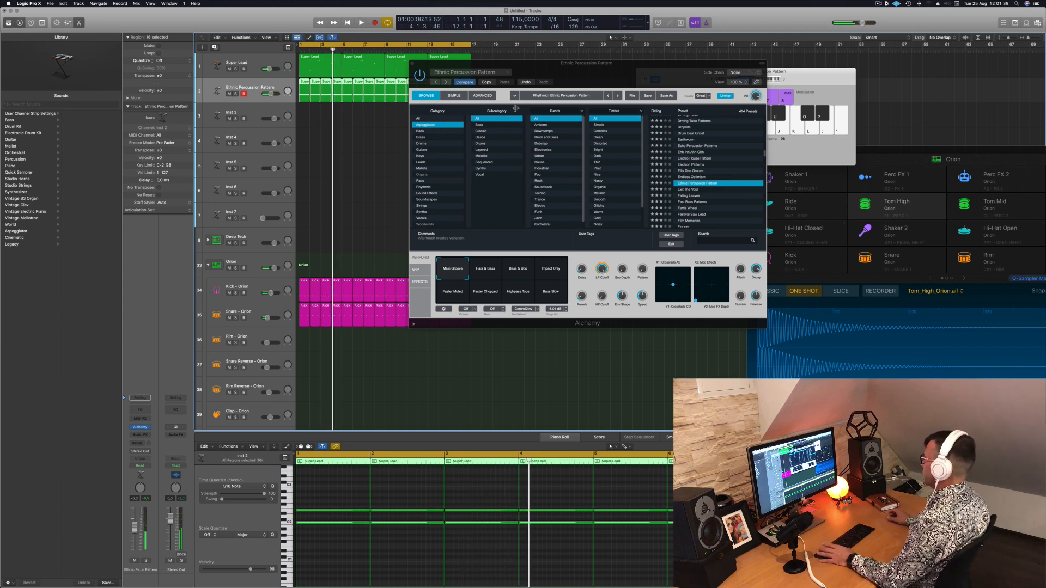
key(Return)
key(space)
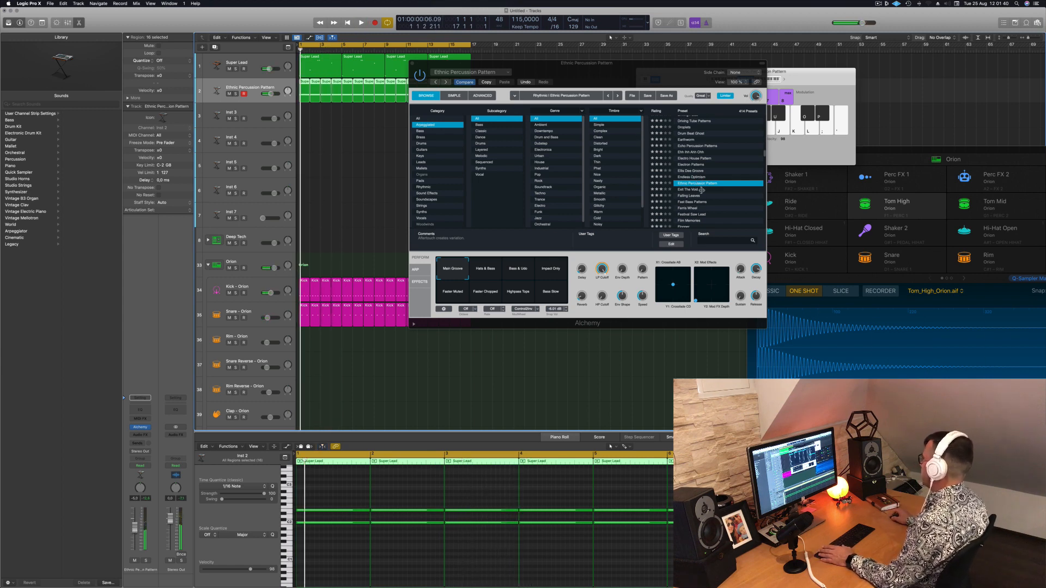
Load the Falling Leaves preset in Alchemy and try its Bright Metallic and Clear Delays snapshots
click(690, 197)
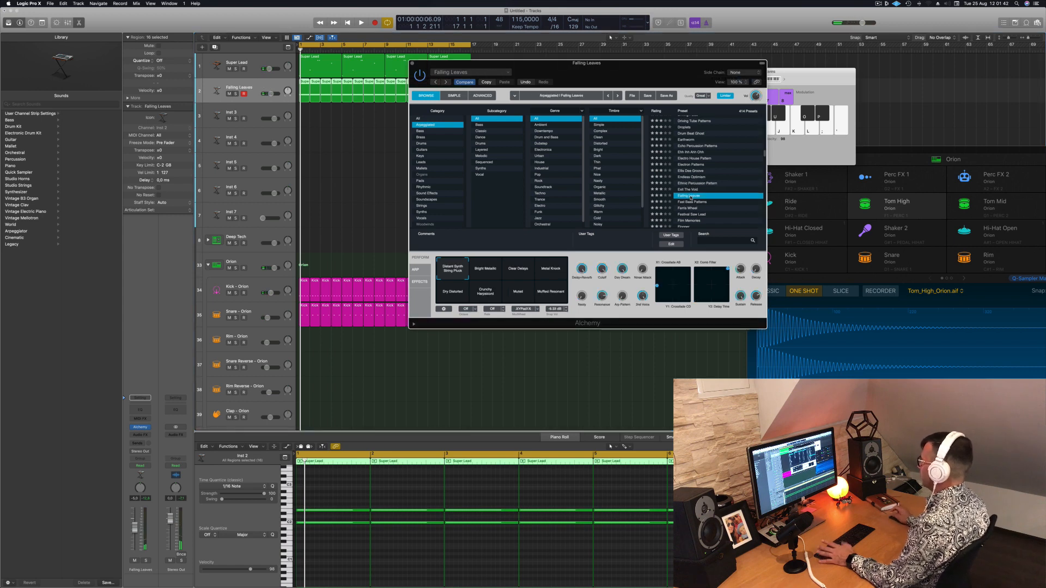
drag(656, 64, 625, 116)
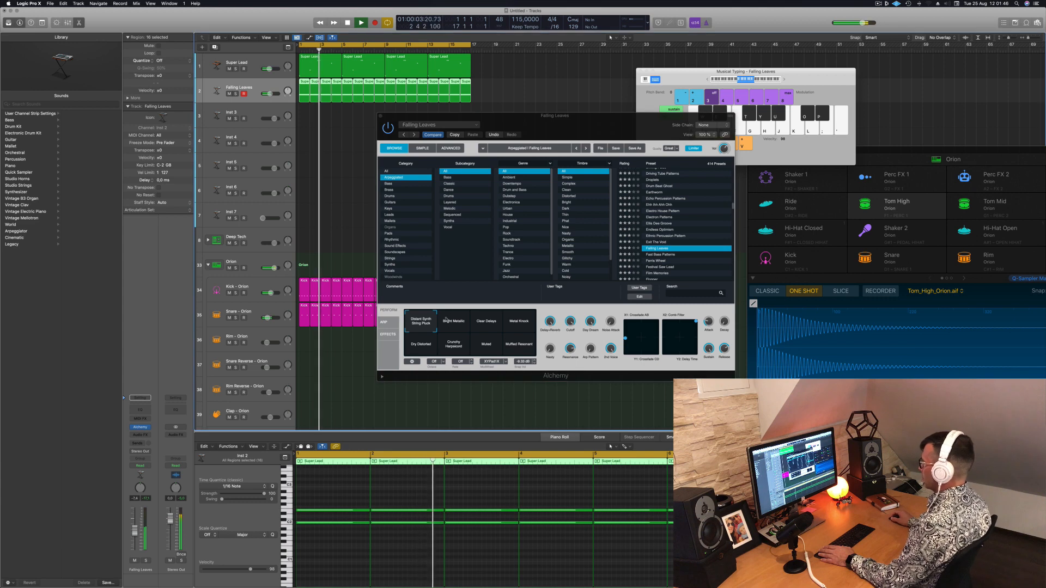
click(452, 322)
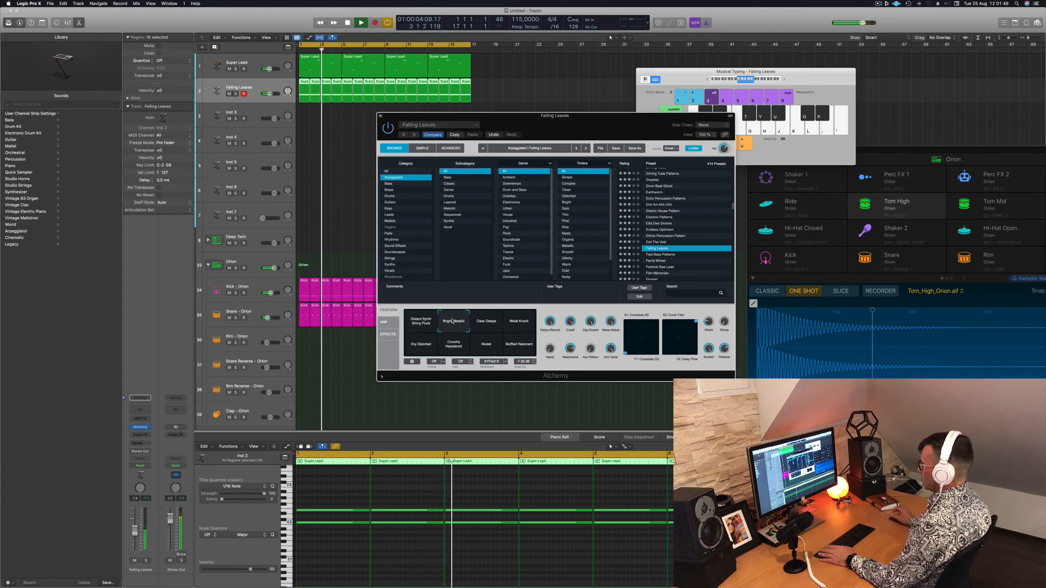
click(490, 324)
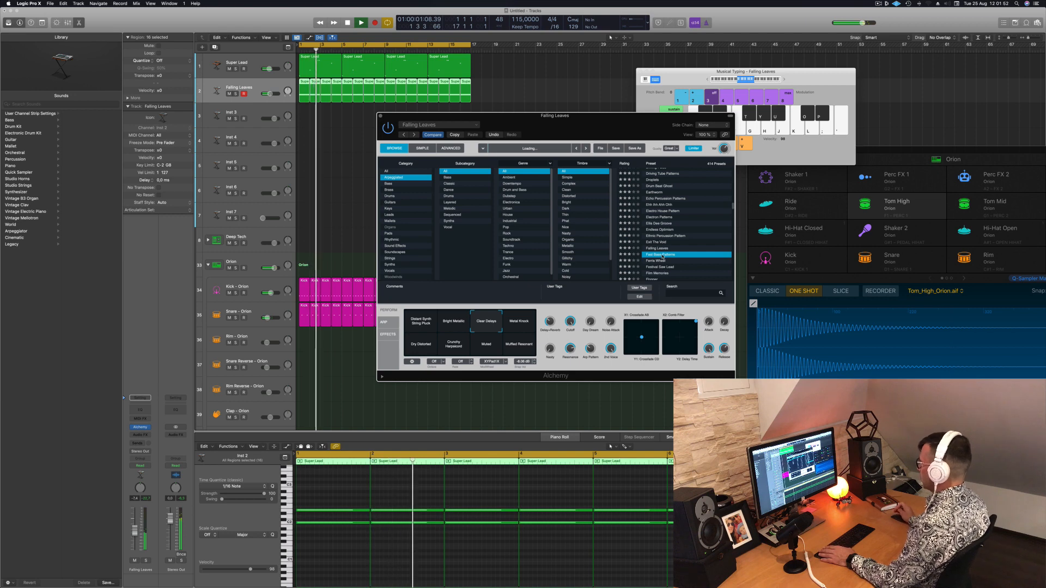
Audition Fast Bass Patterns, Ferris Wheel and Festival Saw Lead in Alchemy, and load Film Memories
key(space)
scroll(667, 239, down, 2)
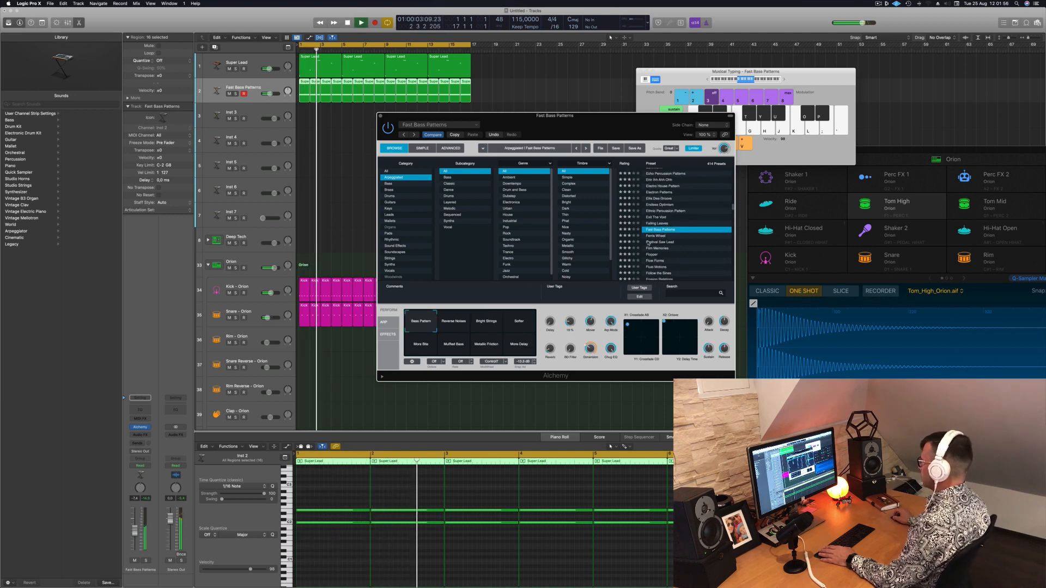
click(650, 236)
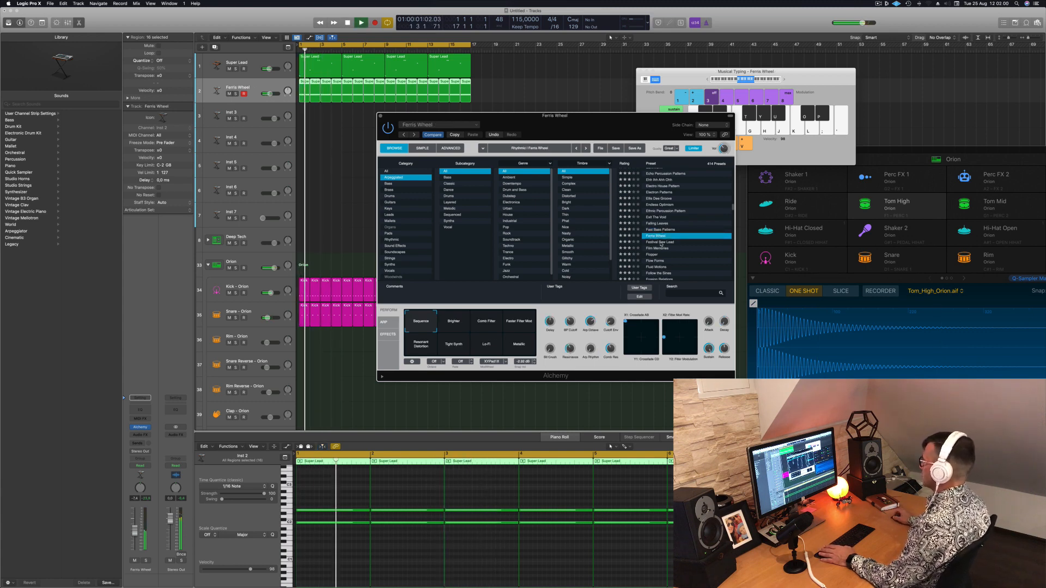
click(660, 242)
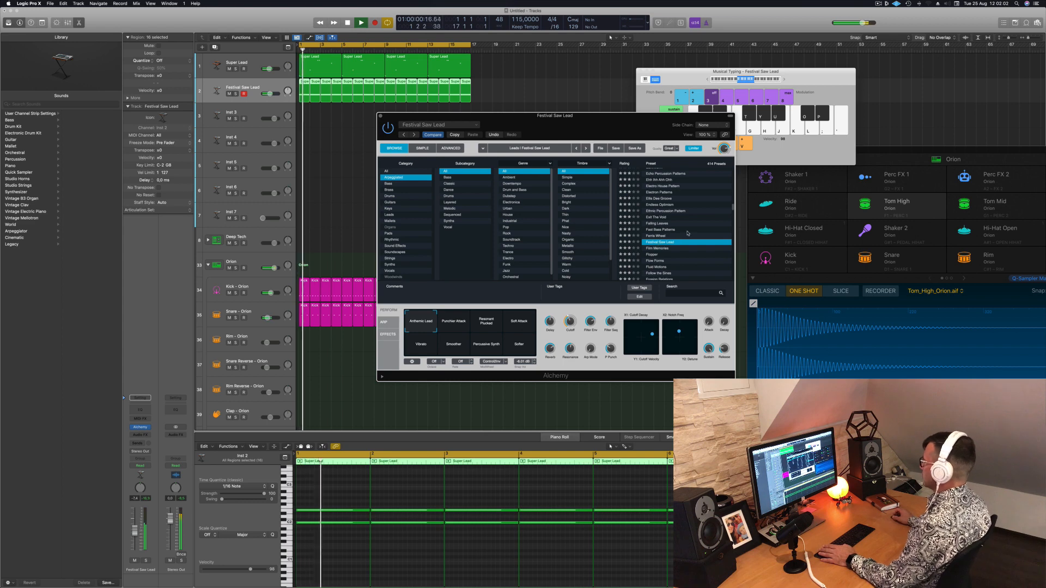
scroll(686, 239, down, 2)
click(660, 230)
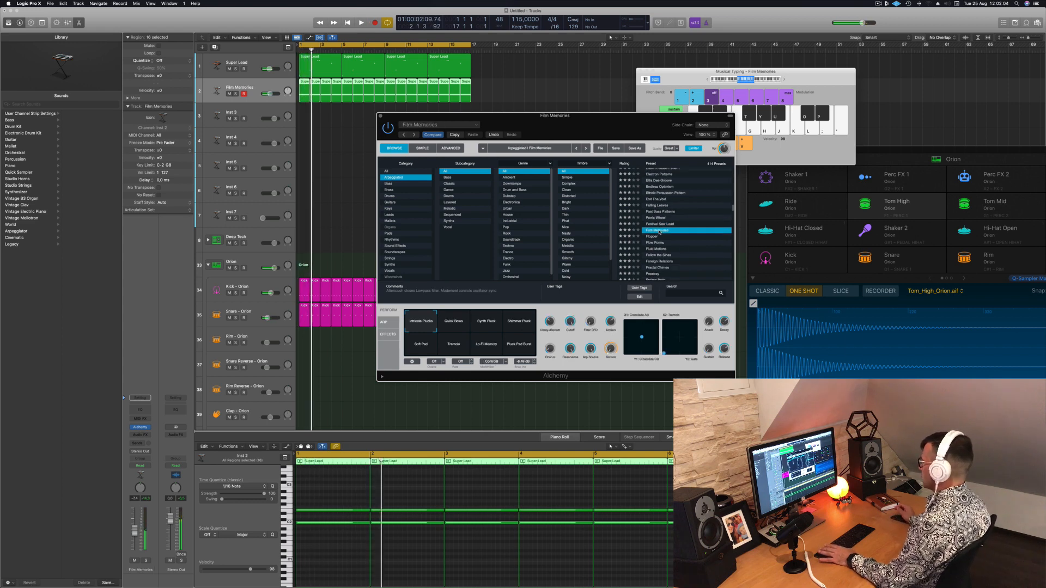
Try the Quick Bows, Synth Pluck and Shimmer Pluck snapshots of Film Memories and fine-tune the track's volume
scroll(674, 246, down, 1)
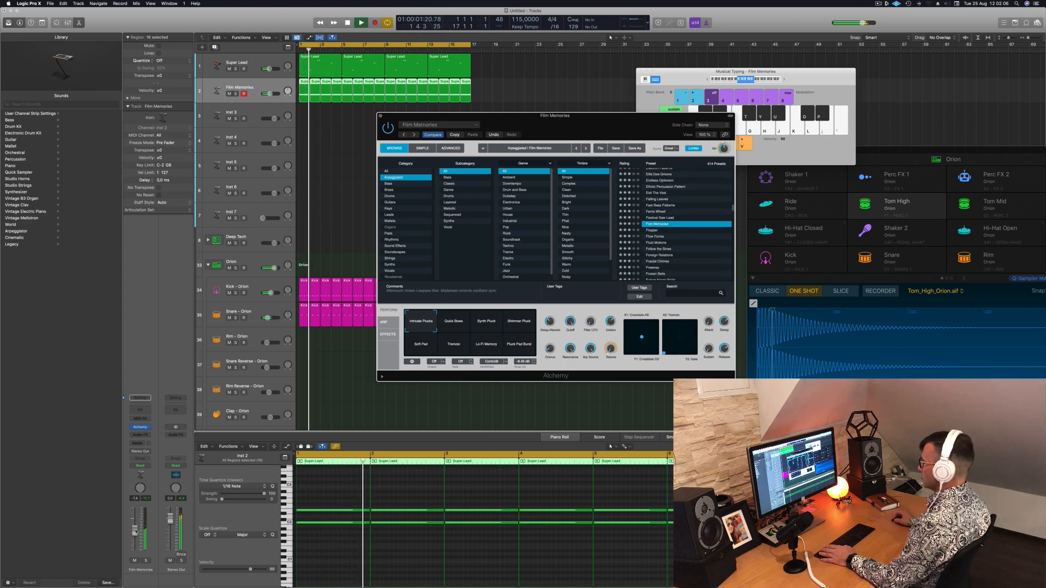
click(449, 324)
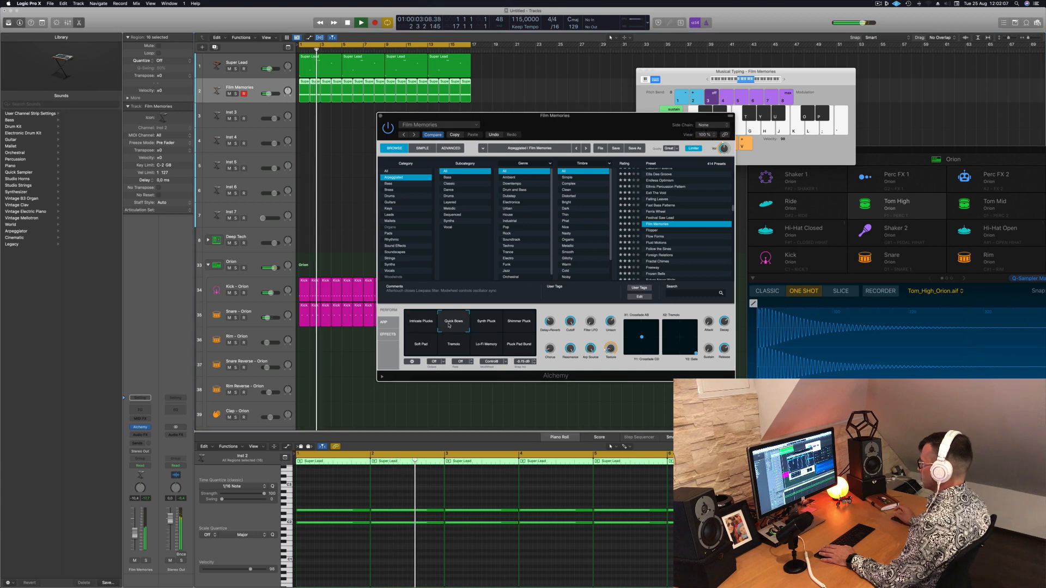
click(492, 326)
click(516, 328)
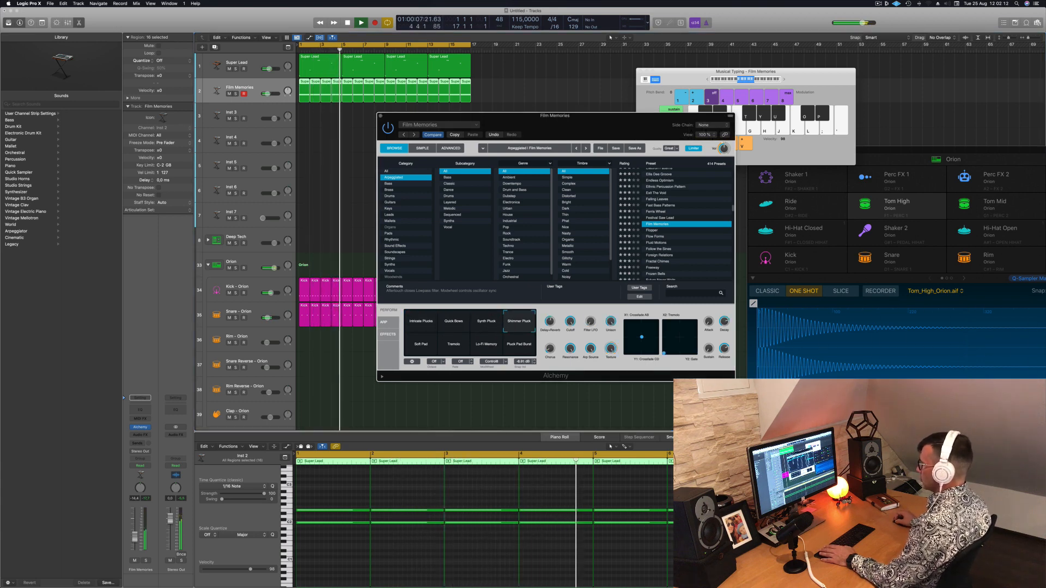
drag(135, 538, 134, 537)
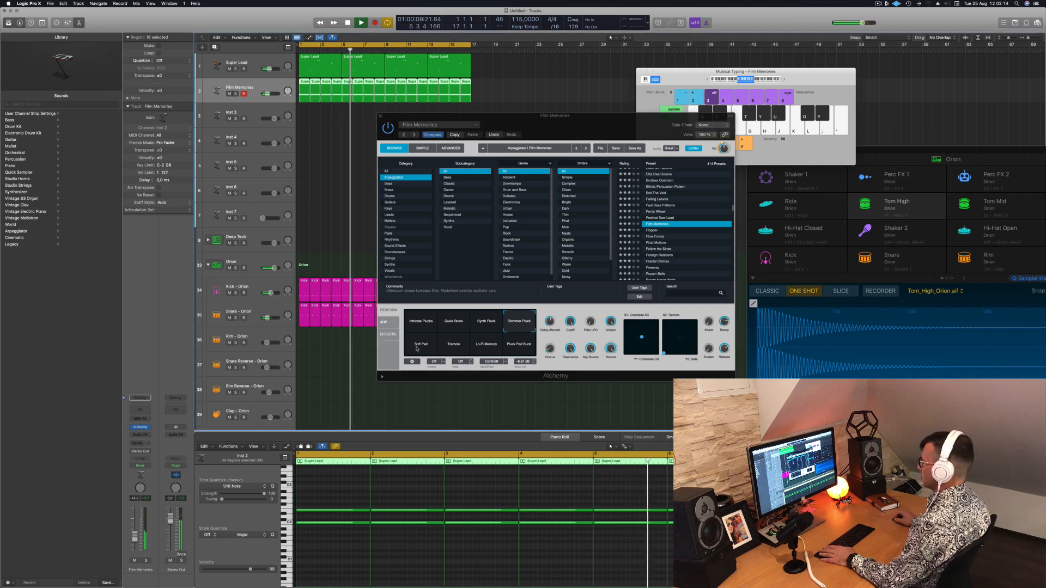
Compare the Soft Pad, Lo-Fi Memory and Pluck Pad Burst snapshots of Film Memories, rebalancing the track's volume between them
click(420, 345)
key(Return)
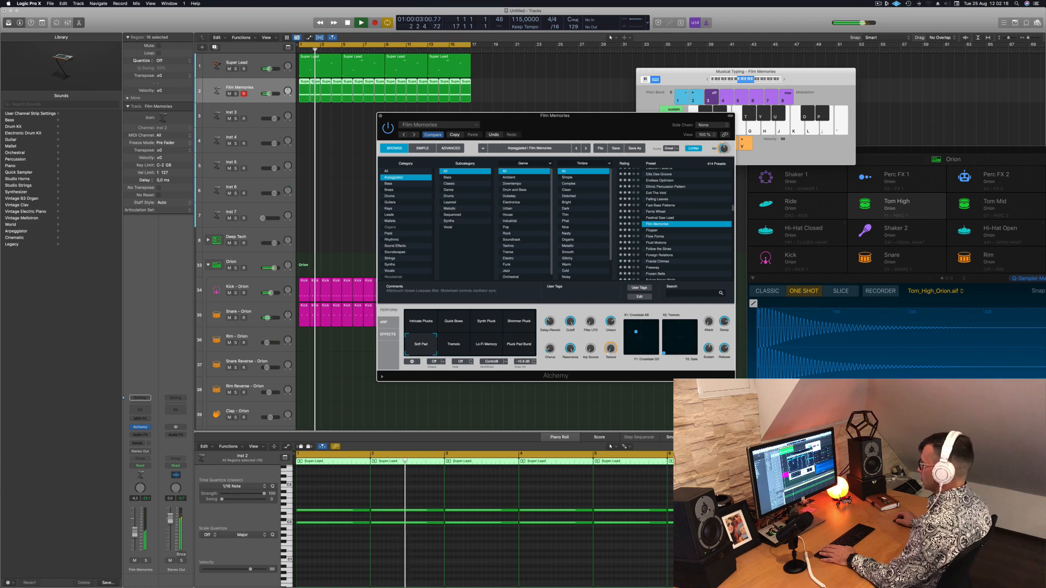
drag(134, 533, 134, 531)
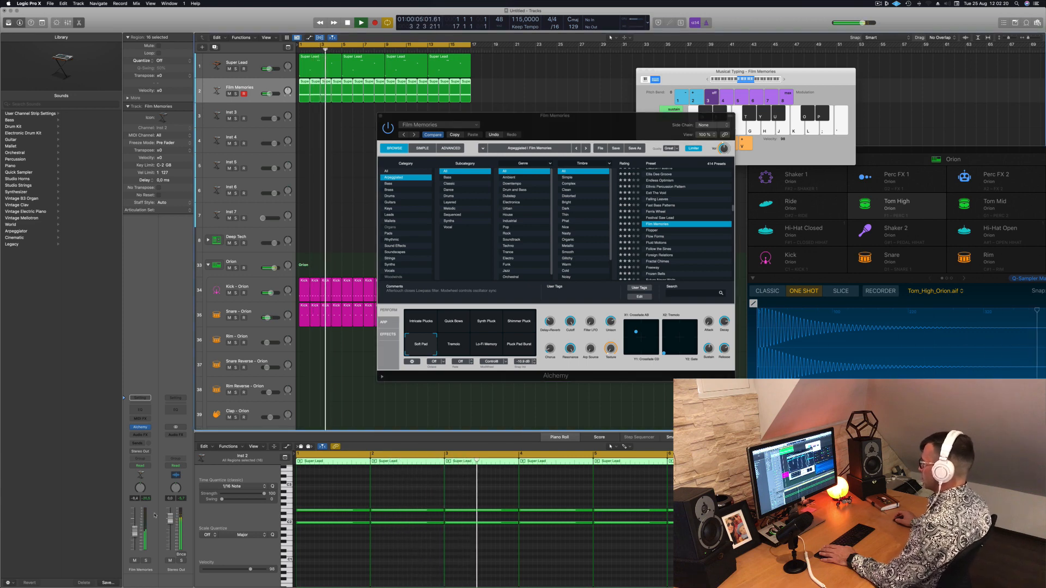
click(491, 346)
click(491, 345)
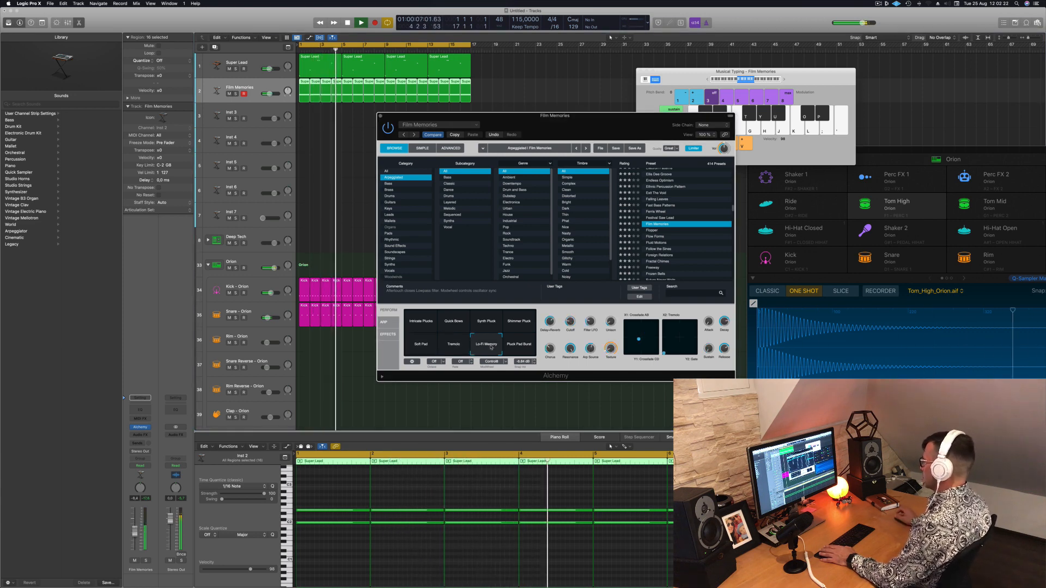
click(520, 348)
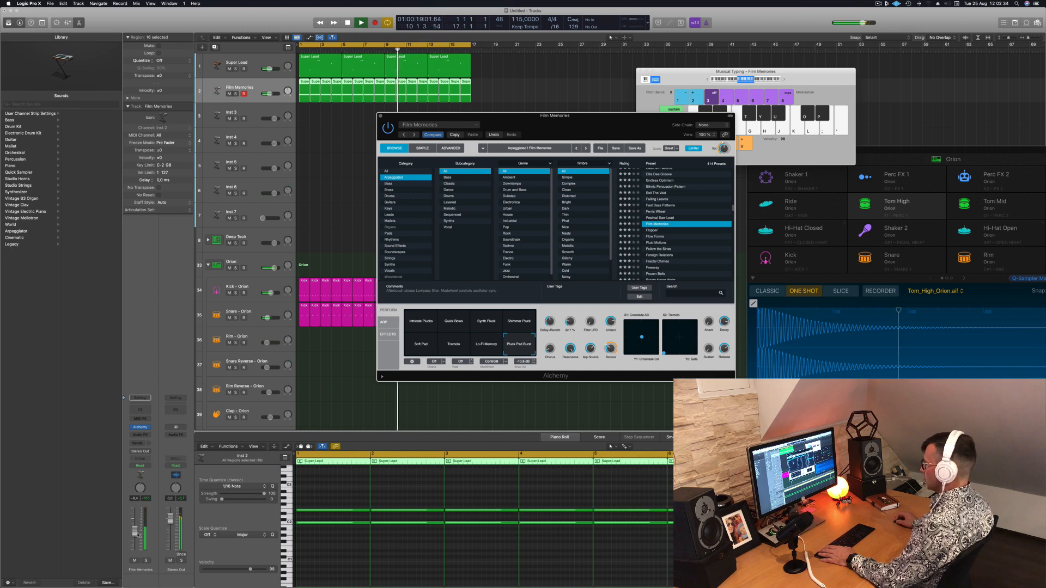
drag(136, 536, 136, 538)
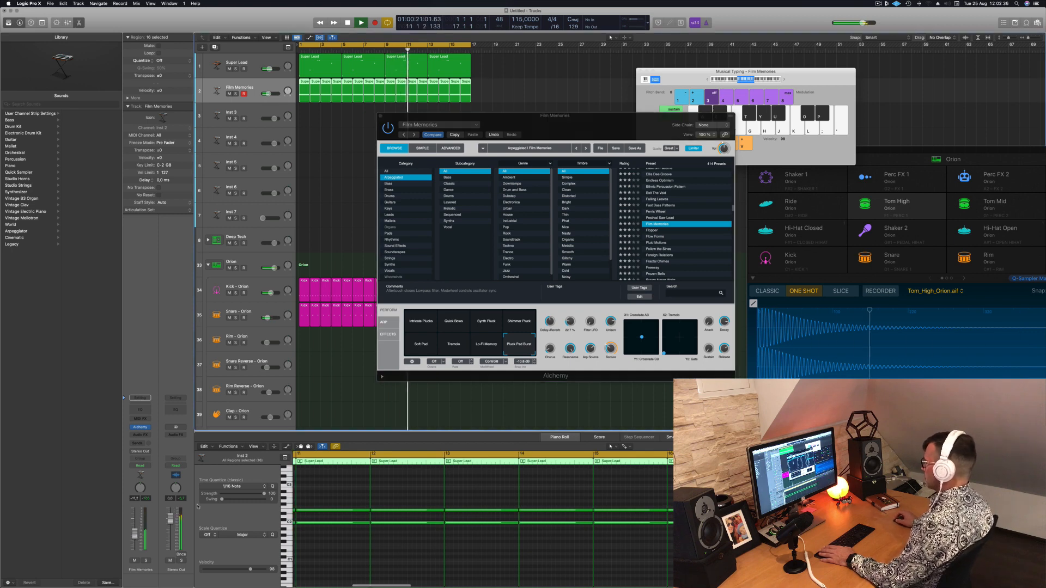
Switch Alchemy through Flopper and Flow Forms to the Fluid Motions preset, restarting playback for each one
click(655, 233)
key(Return)
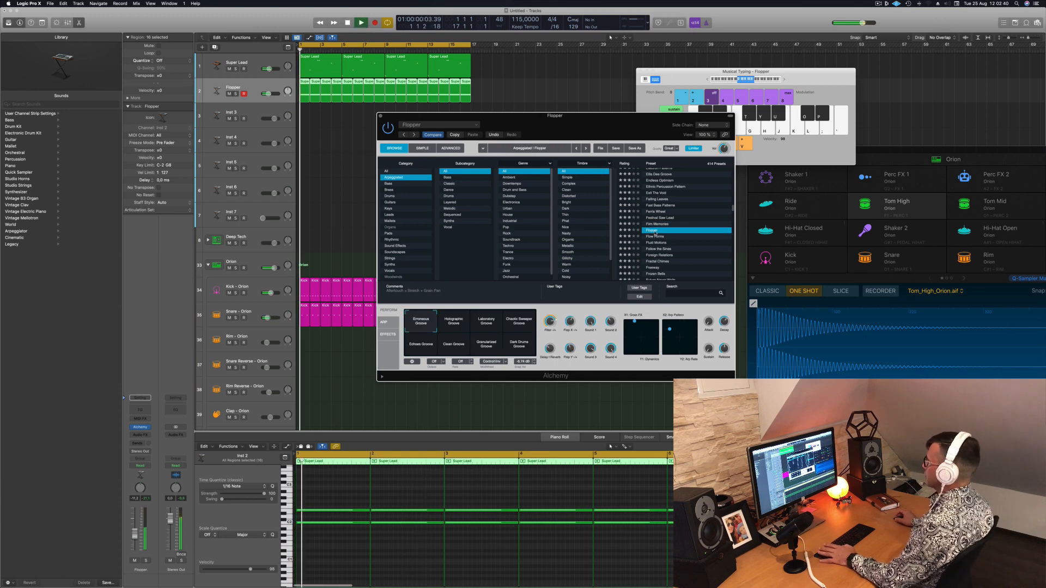
drag(614, 120, 690, 74)
click(731, 190)
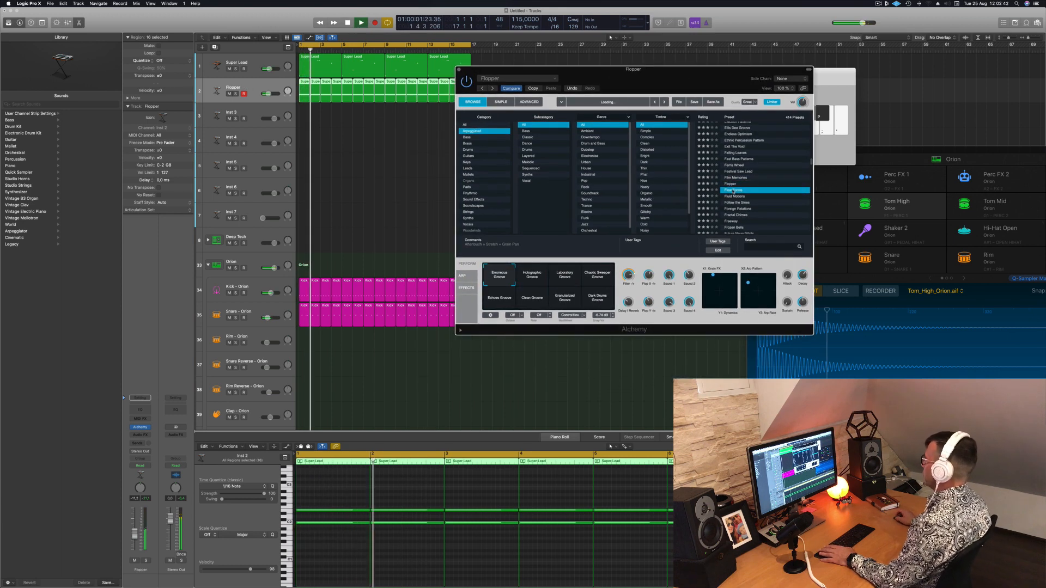
key(Return)
click(749, 196)
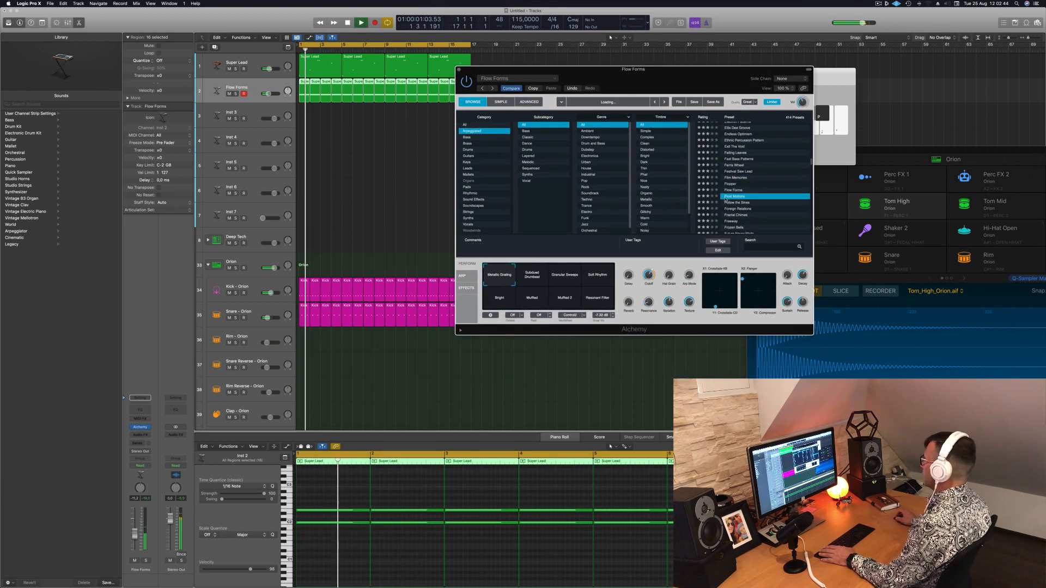
key(Return)
mouse_move(700, 79)
mouse_down()
mouse_move(677, 81)
mouse_move(694, 73)
mouse_up()
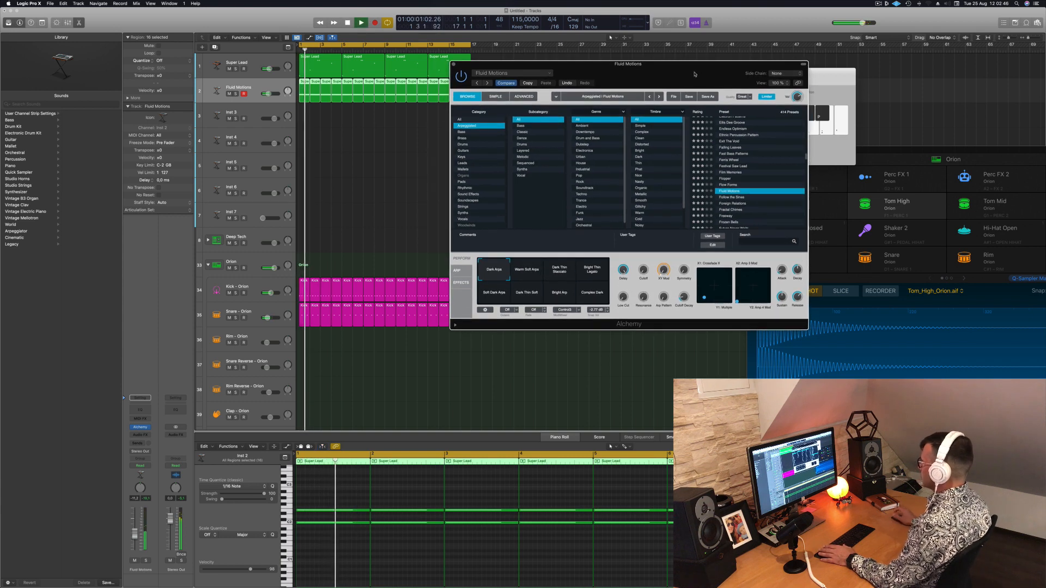
Audition the Fluid Motions performance snapshots from Warm Soft Arps onward and settle on Complex Dark
click(526, 272)
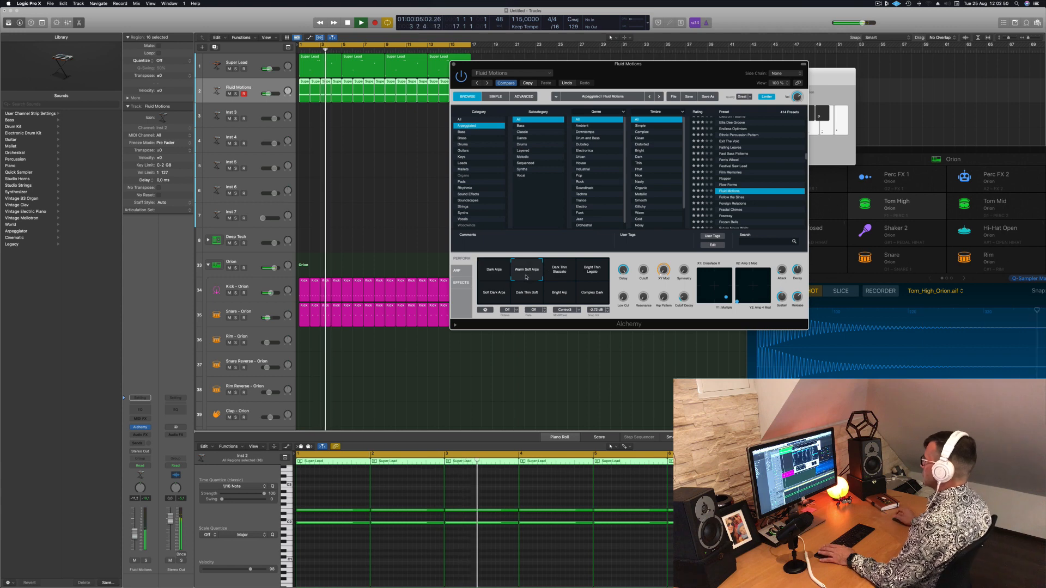
click(566, 276)
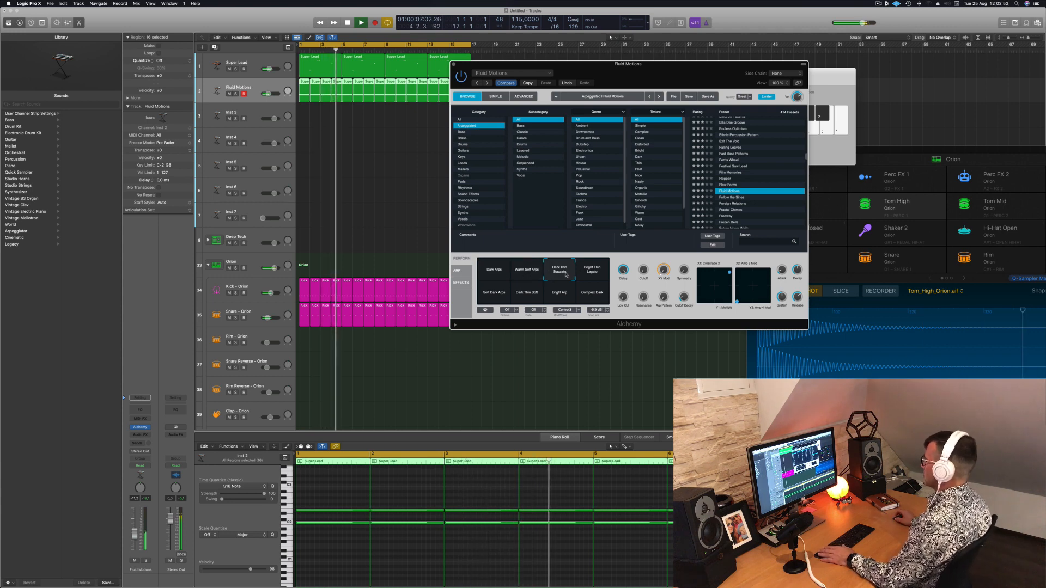
click(595, 275)
click(488, 302)
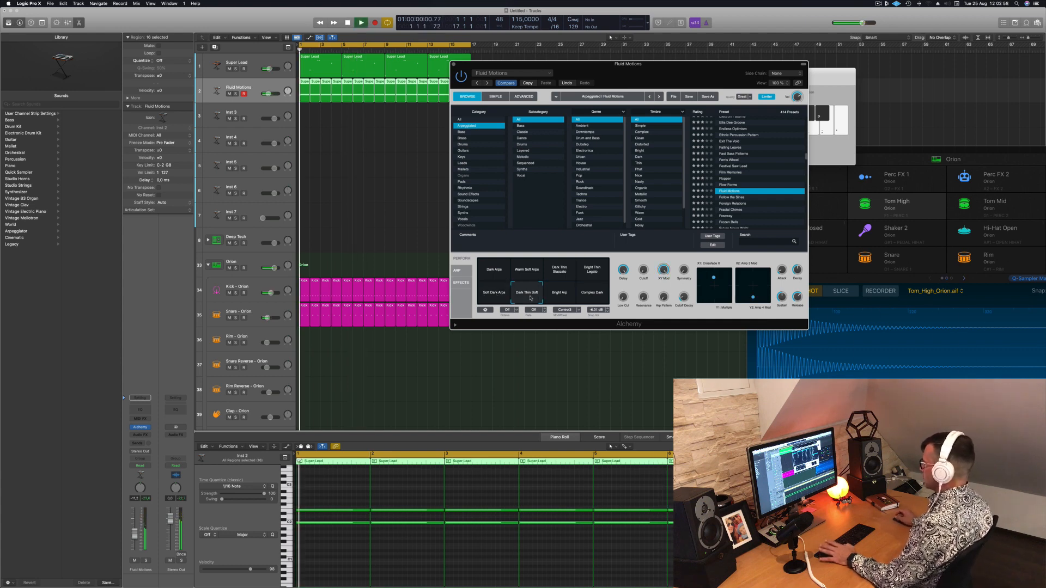
click(560, 294)
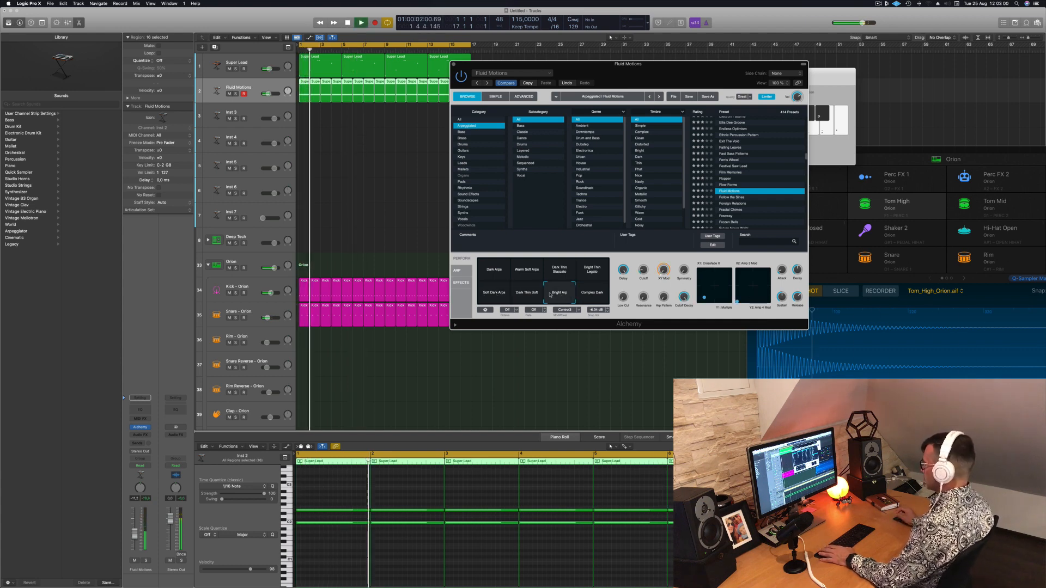
click(598, 295)
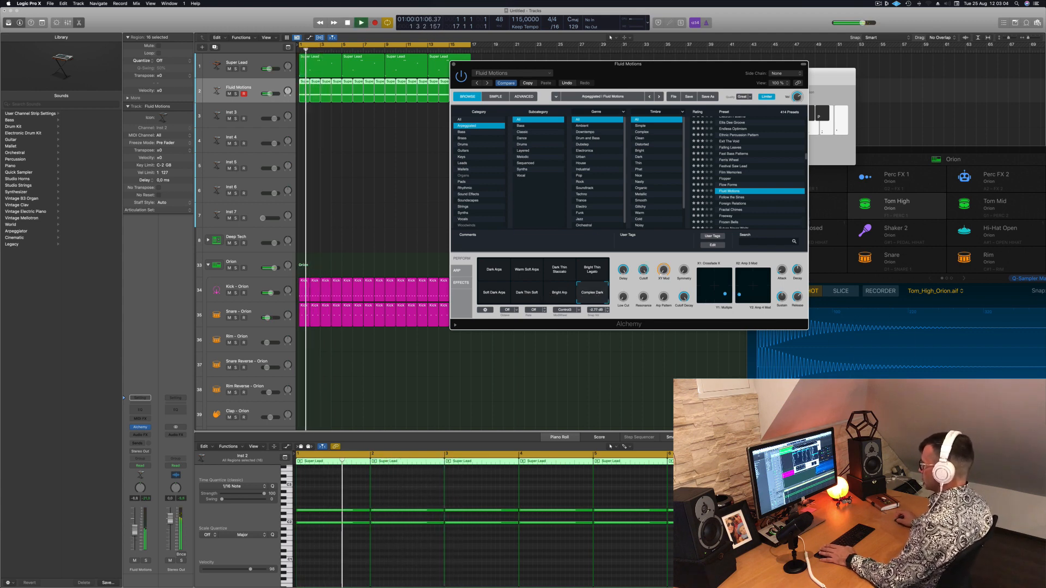
Raise the Fluid Motions track's volume and adjust Alchemy's XY Mod and Delay performance controls during playback
drag(134, 537, 135, 532)
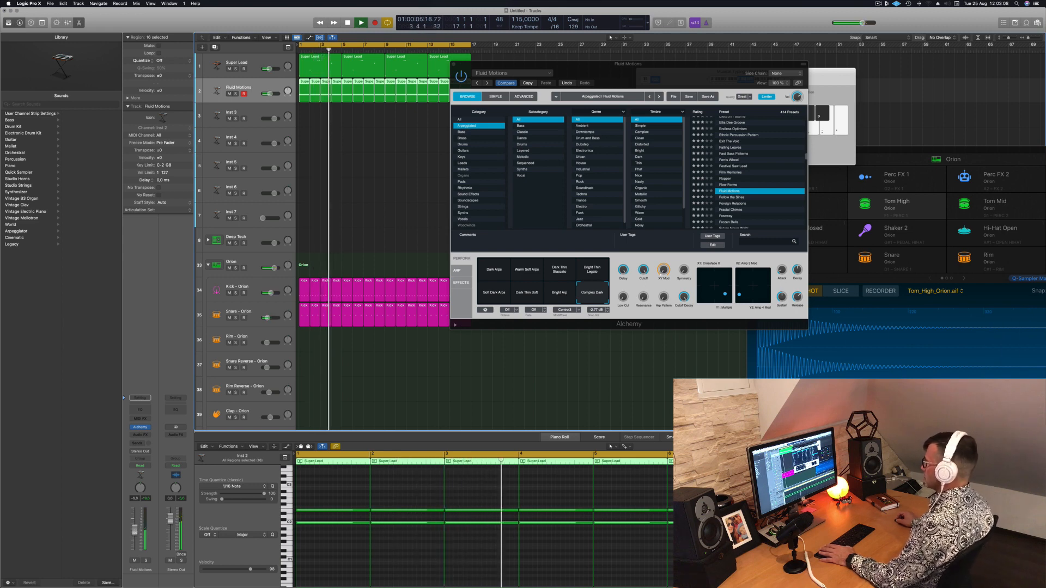
click(663, 288)
drag(664, 288, 664, 276)
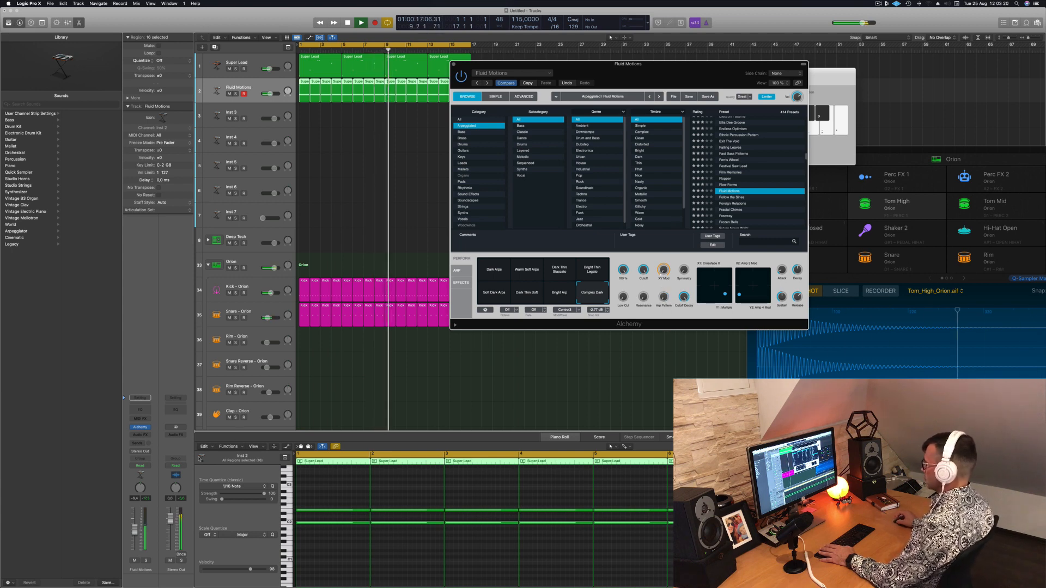
click(439, 27)
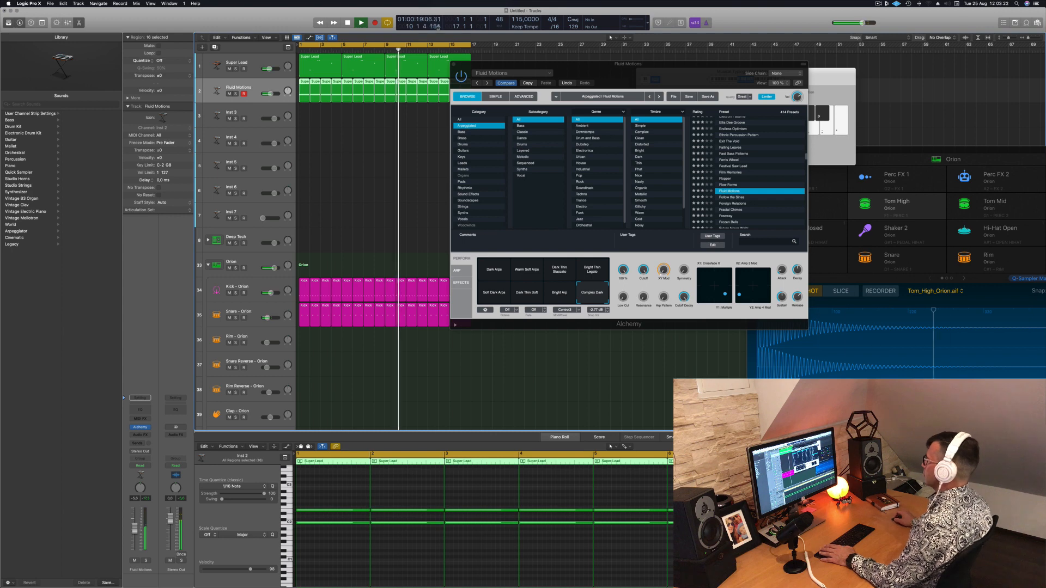
Close the Alchemy window, find the Hi-Hat Open track, check it briefly in solo and lower its volume
click(453, 64)
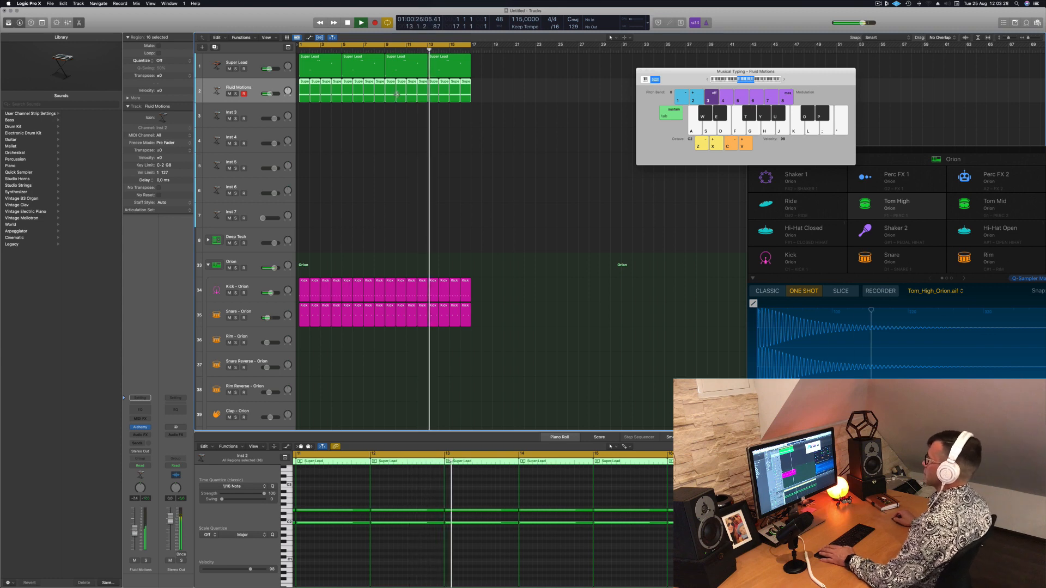
click(379, 188)
scroll(403, 189, down, 10)
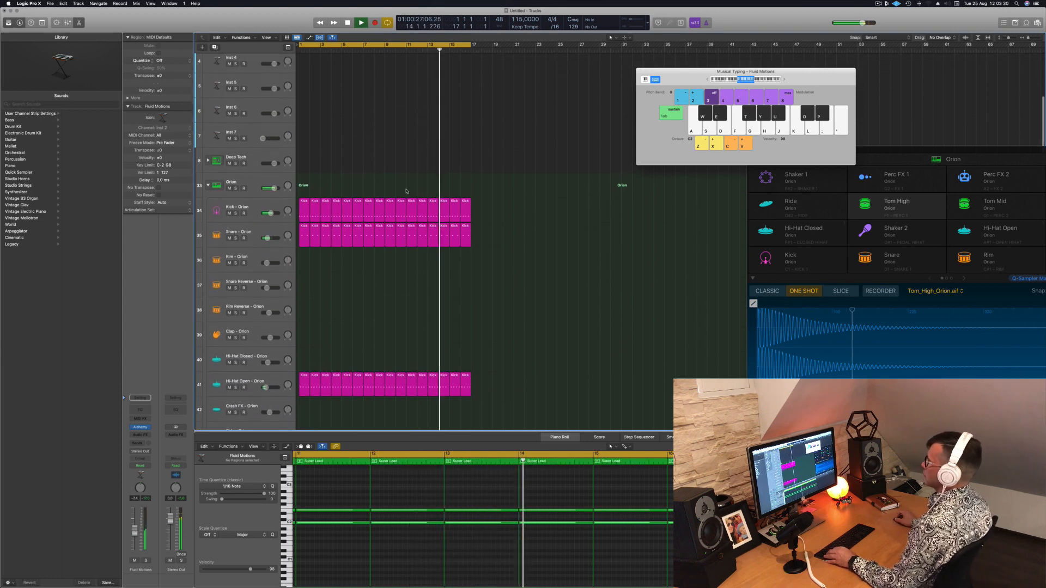
scroll(405, 190, down, 3)
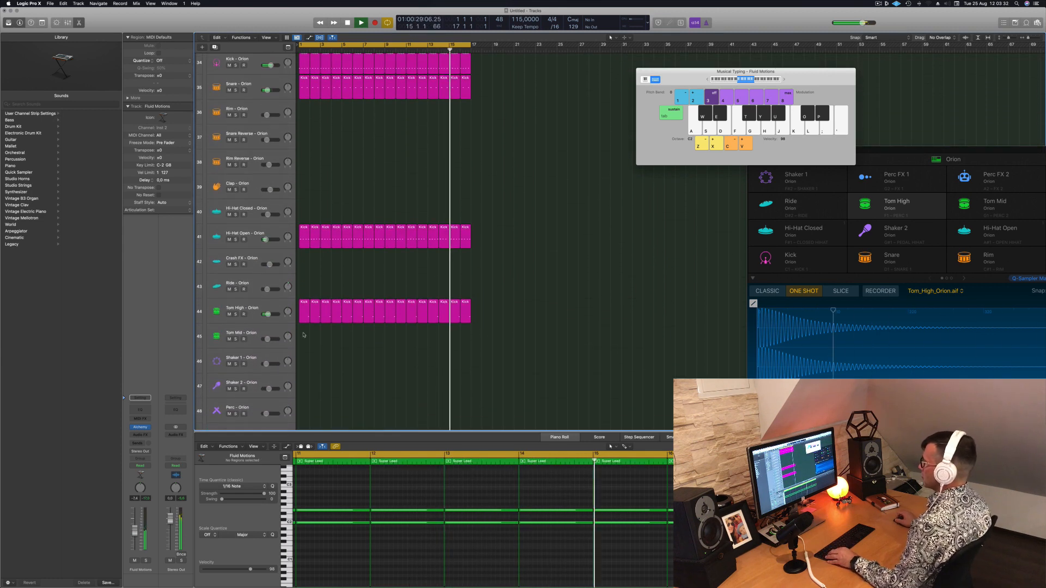
click(304, 235)
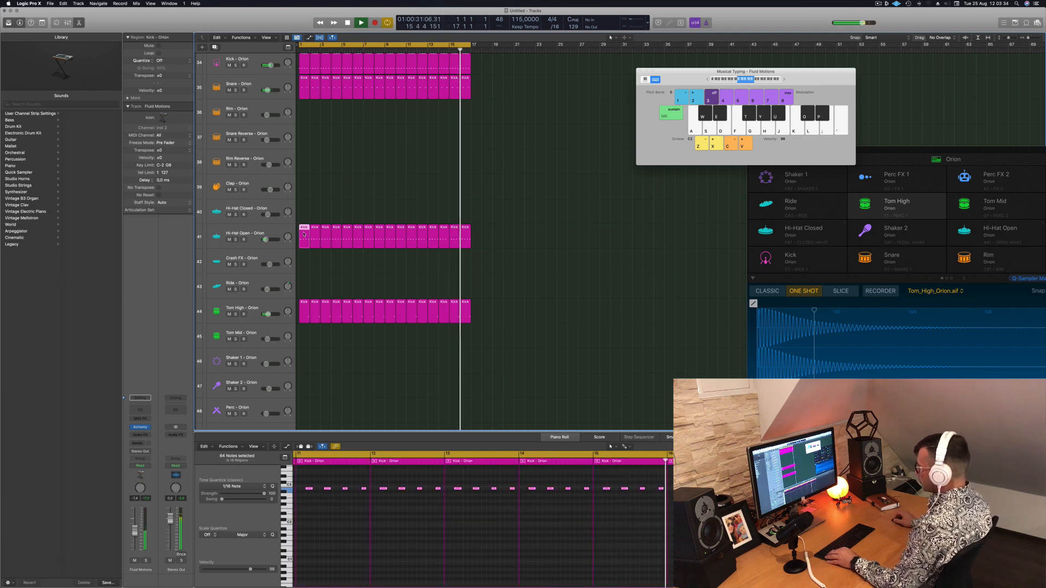
scroll(308, 242, down, 3)
scroll(313, 261, up, 8)
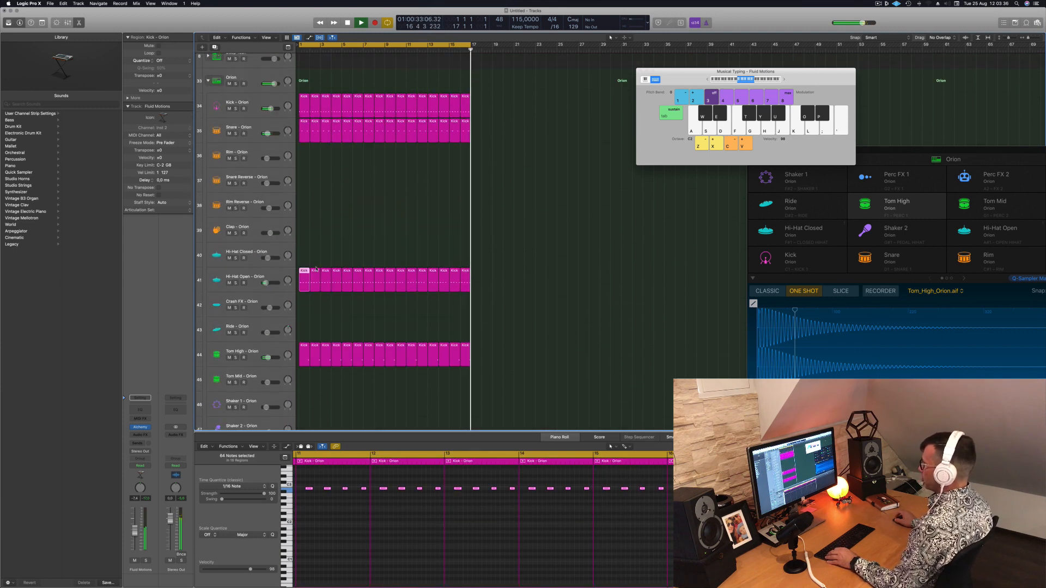
click(253, 331)
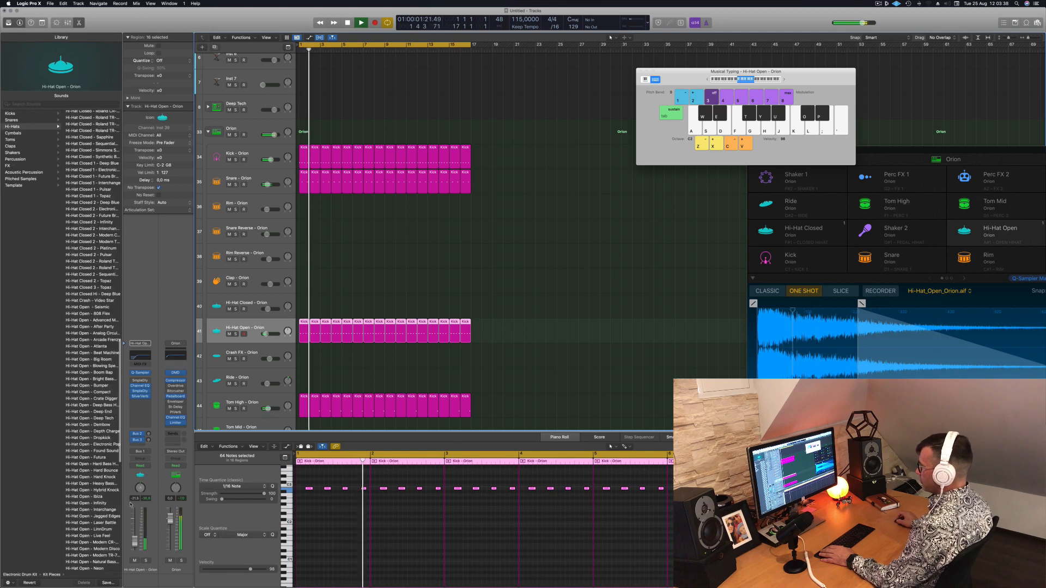
click(146, 561)
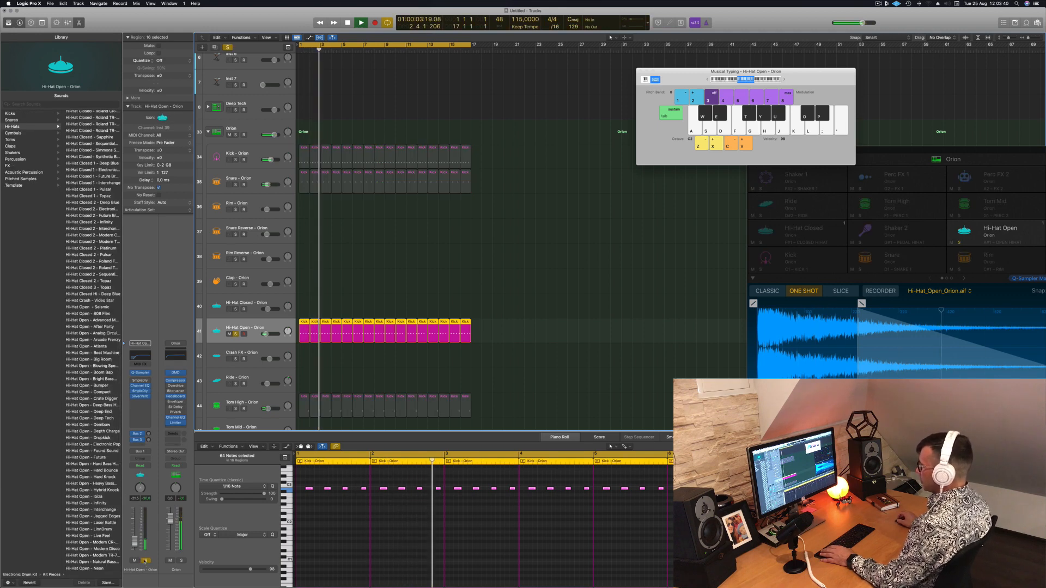
click(145, 561)
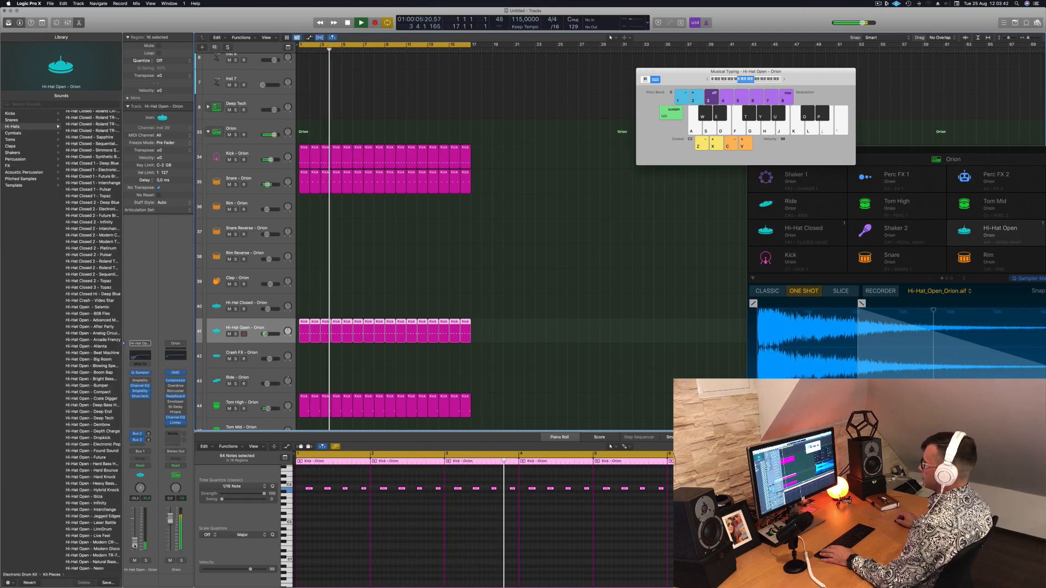
Select the Fluid Motions track and add a send from it to Bus 8
scroll(490, 185, up, 5)
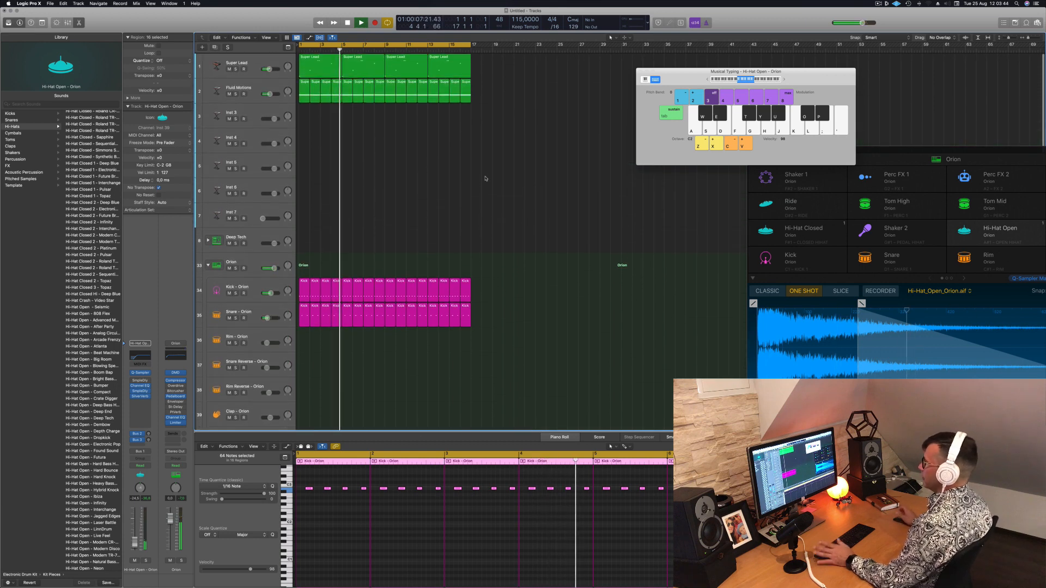
click(321, 159)
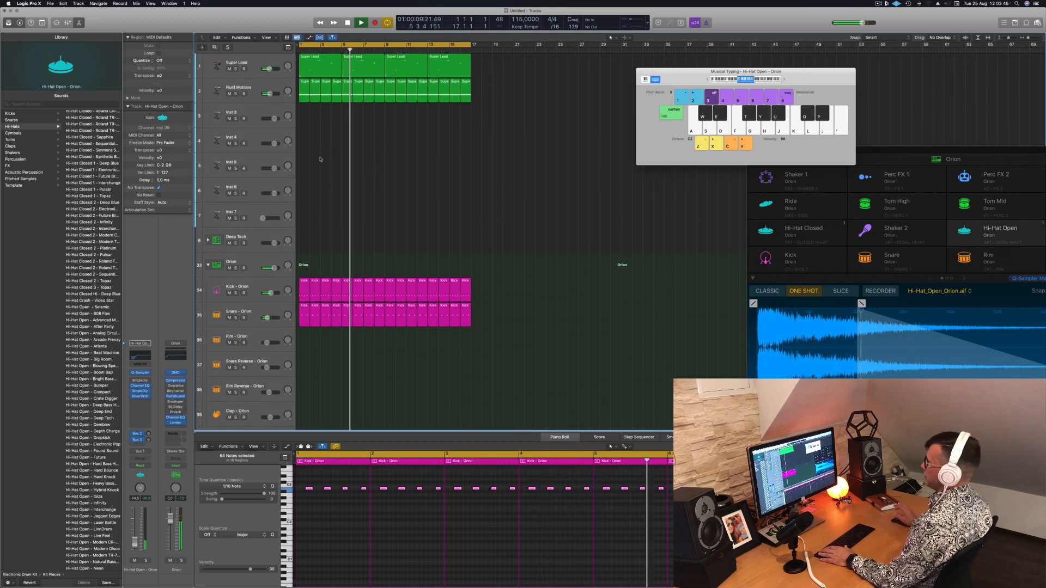
click(268, 94)
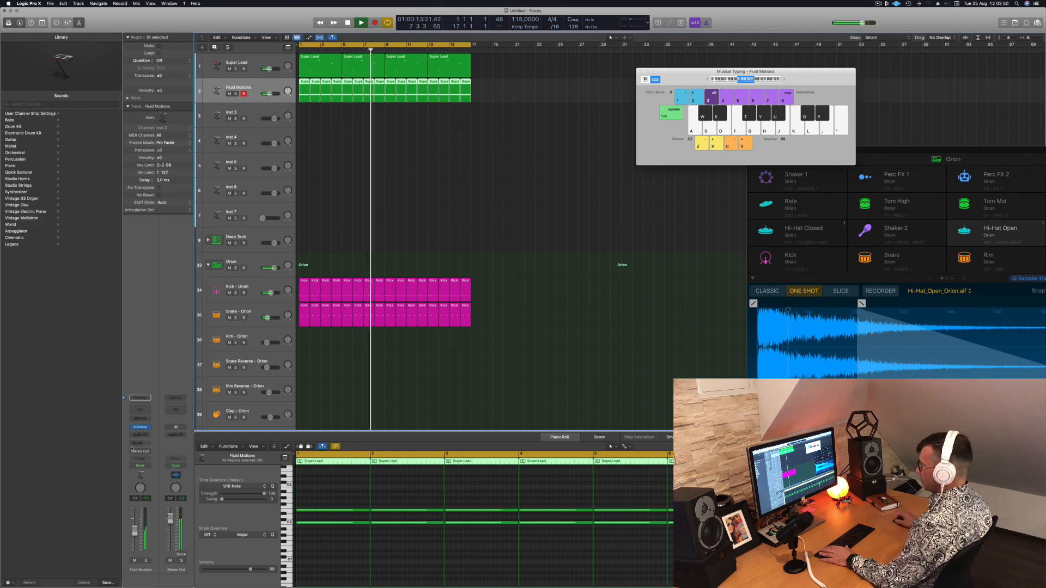
click(135, 445)
click(184, 436)
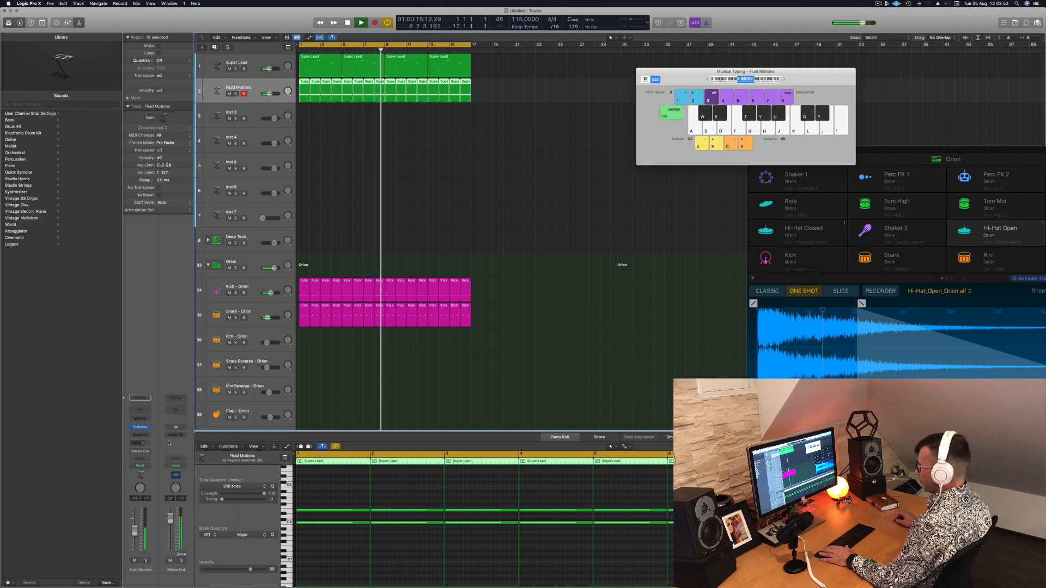
click(139, 445)
mouse_move(140, 452)
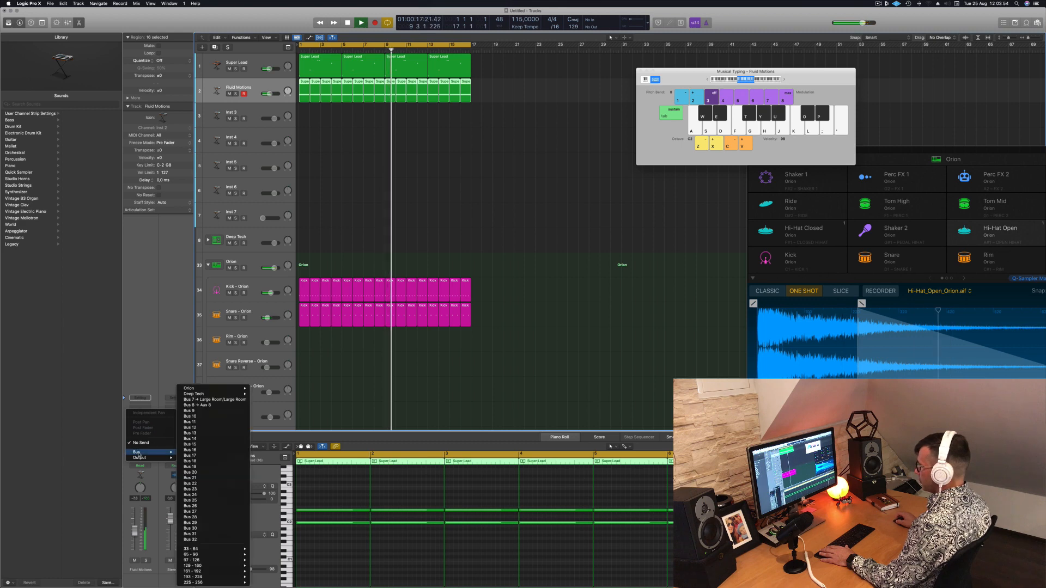
click(210, 406)
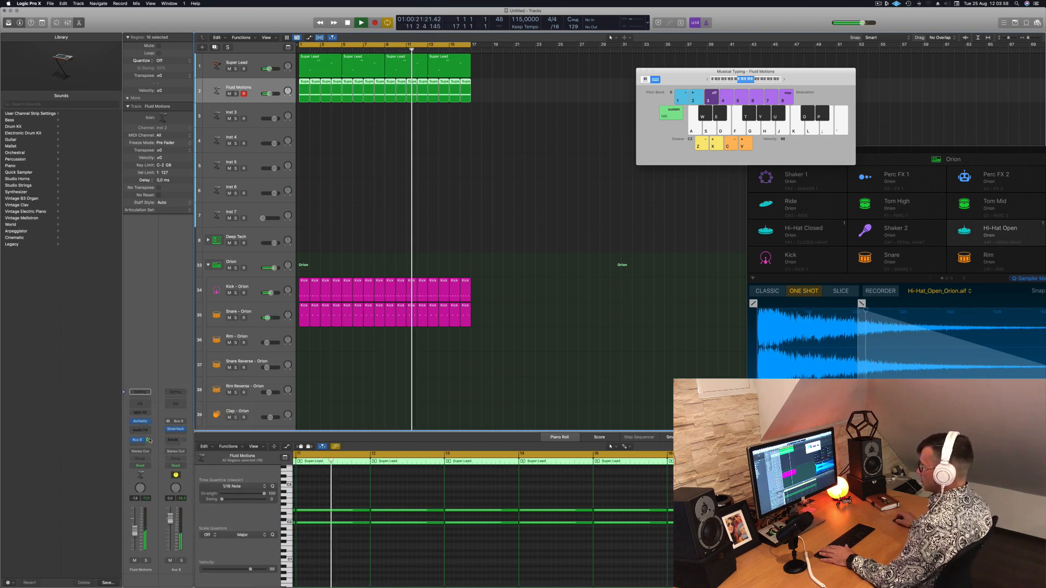
Add a Channel EQ to Aux 8 with a low cut at 258 Hz and an 18 dB/Oct slope
click(175, 404)
drag(365, 142, 520, 186)
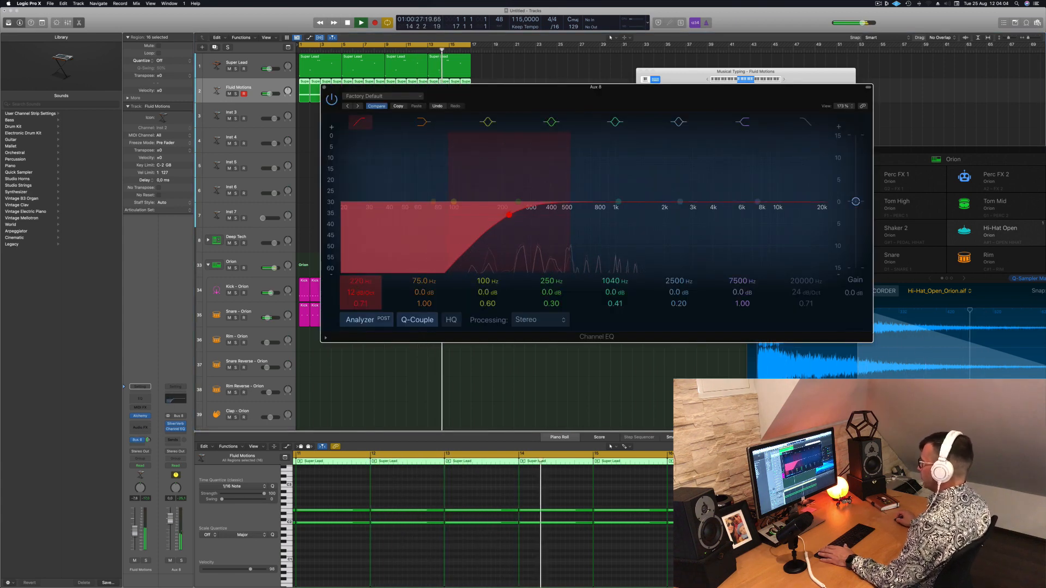
drag(360, 292, 359, 276)
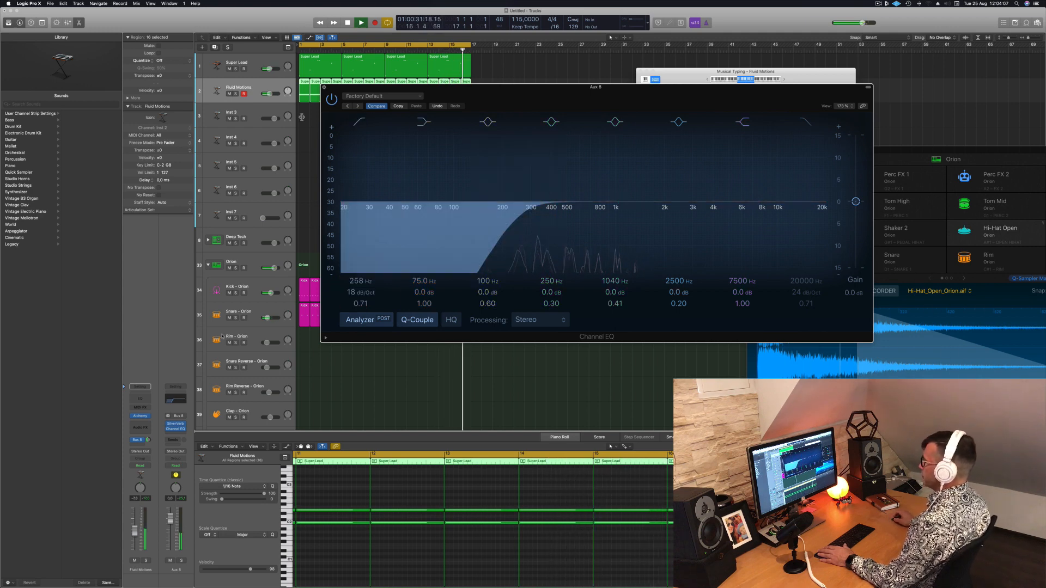
click(324, 87)
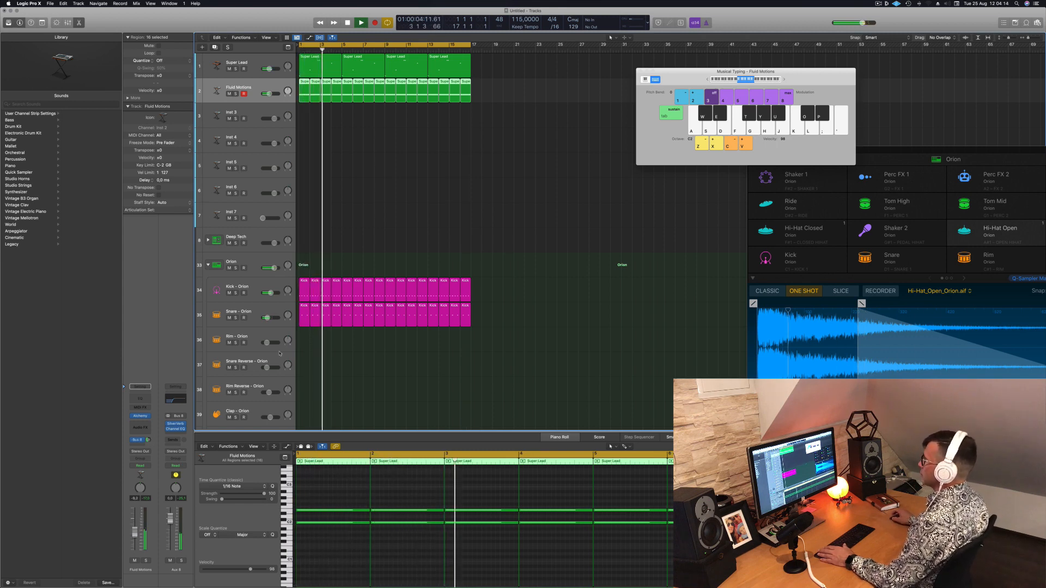
Open Alchemy on the Inst 3 track and add a send from that track to Bus 8
click(200, 121)
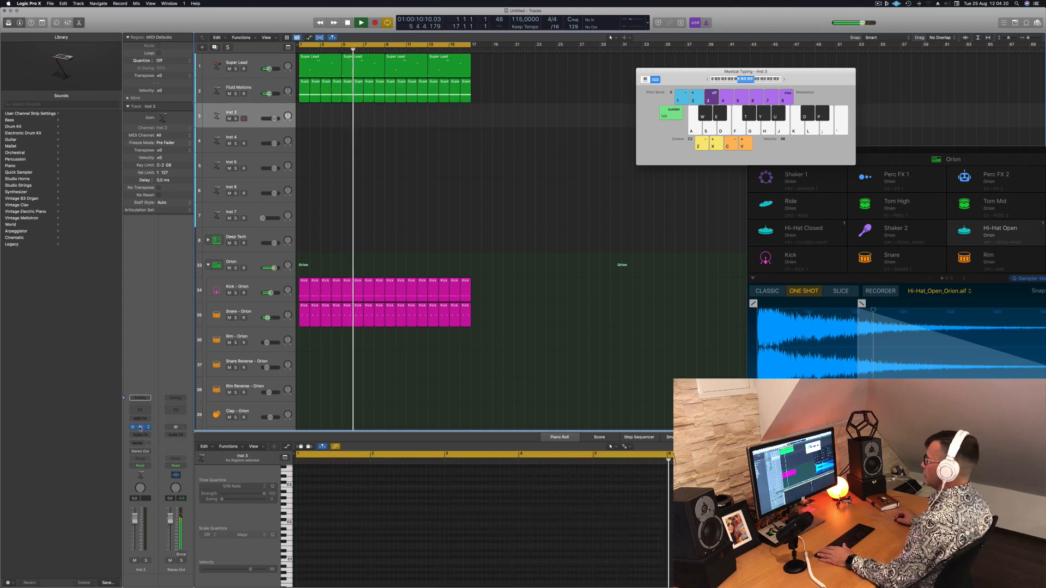
drag(478, 93, 562, 99)
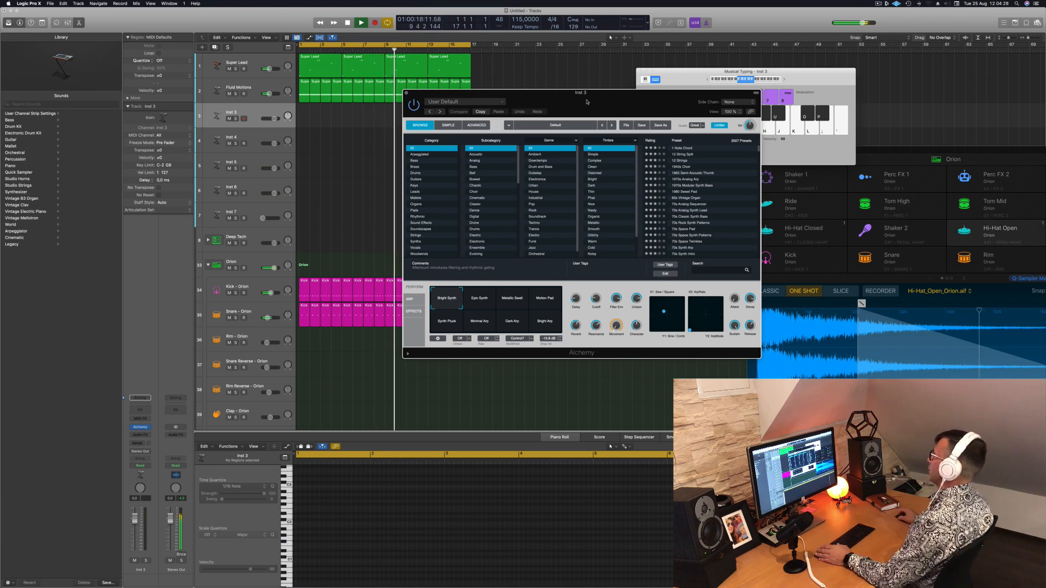
drag(587, 102, 564, 91)
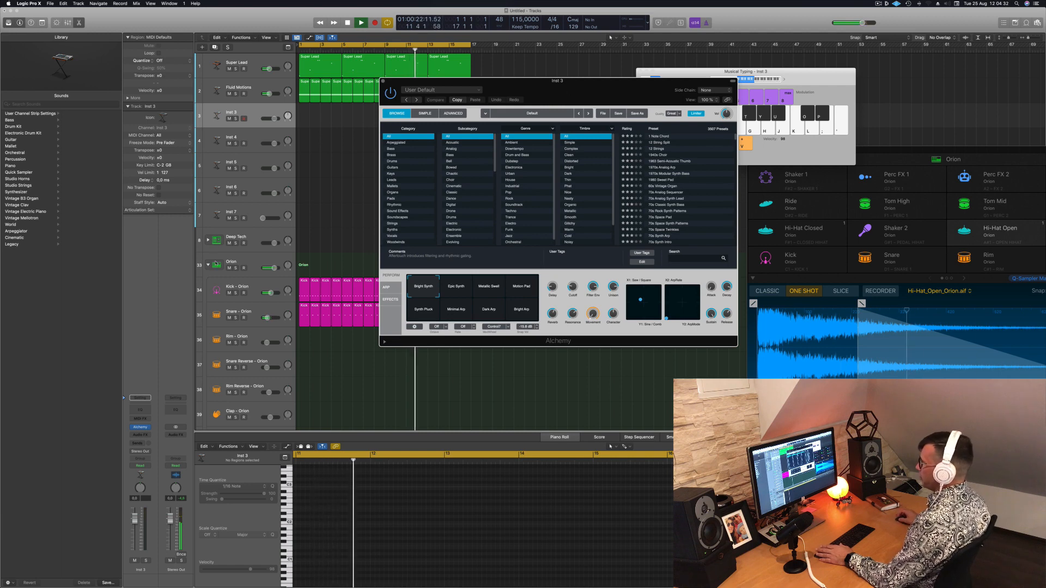
click(138, 444)
mouse_move(138, 453)
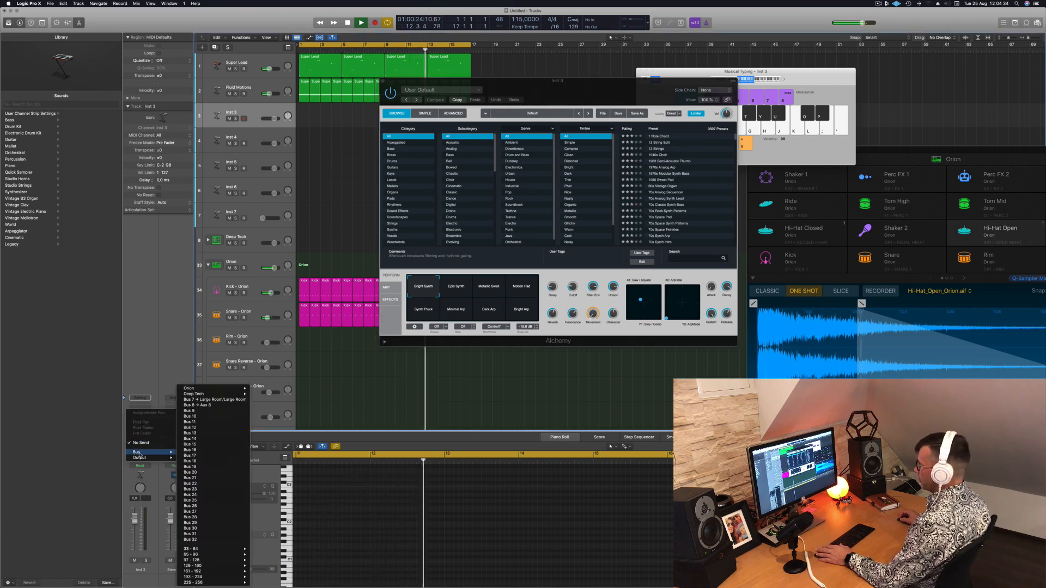
click(197, 405)
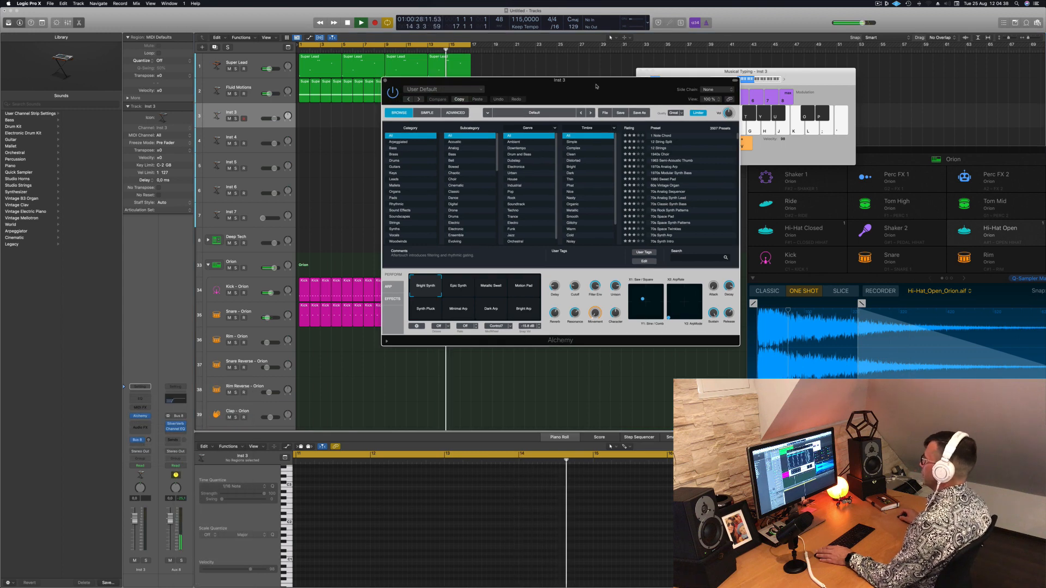
Filter Alchemy's presets on the Inst 3 track to the Keys category and load the Adding preset
drag(594, 86, 575, 73)
click(375, 161)
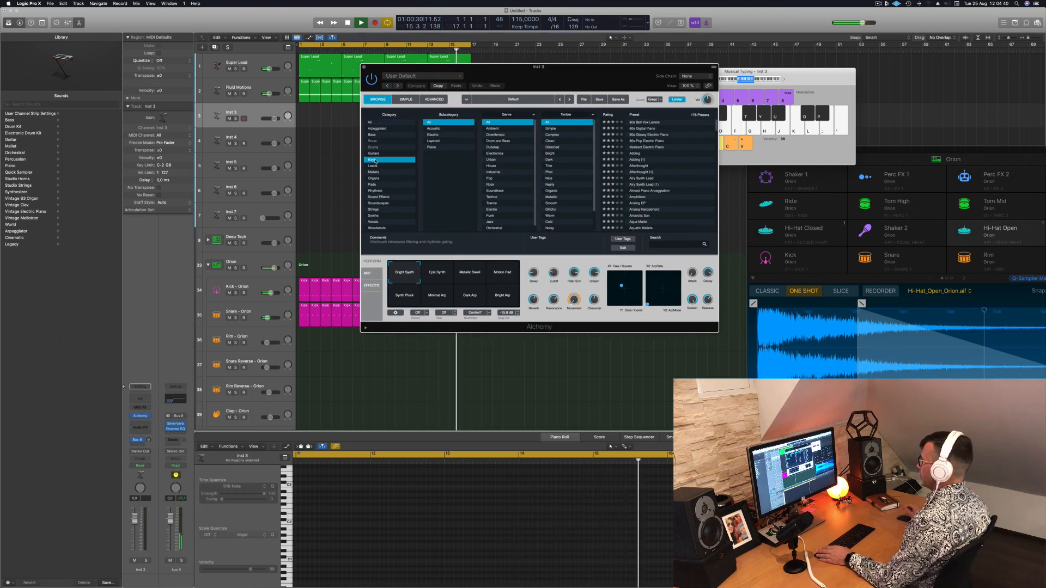
drag(582, 76, 689, 104)
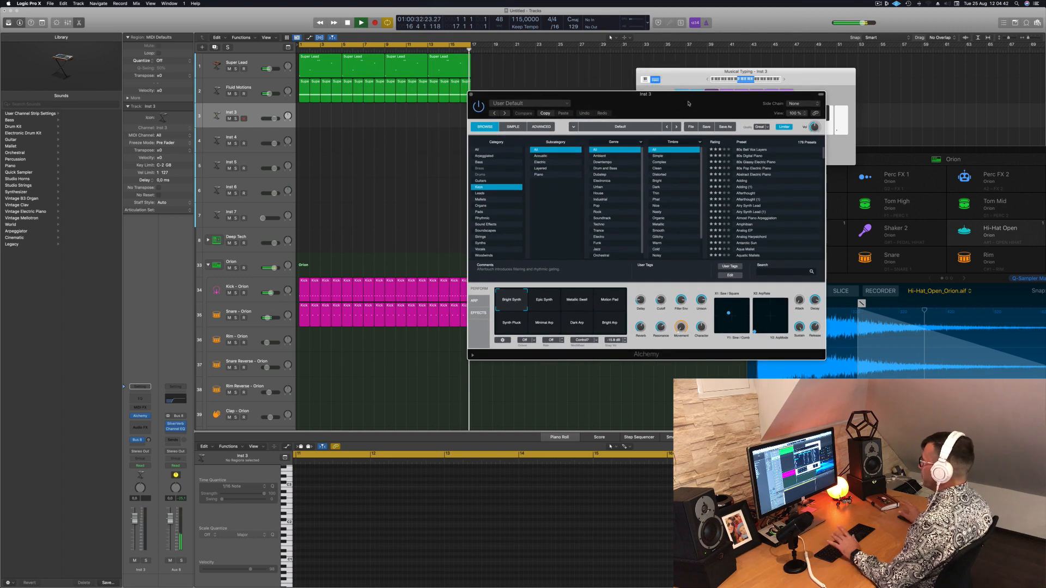
click(749, 180)
Lower the Adding track's volume, audition the sound with Musical Typing and raise its Bus 8 send level
click(255, 113)
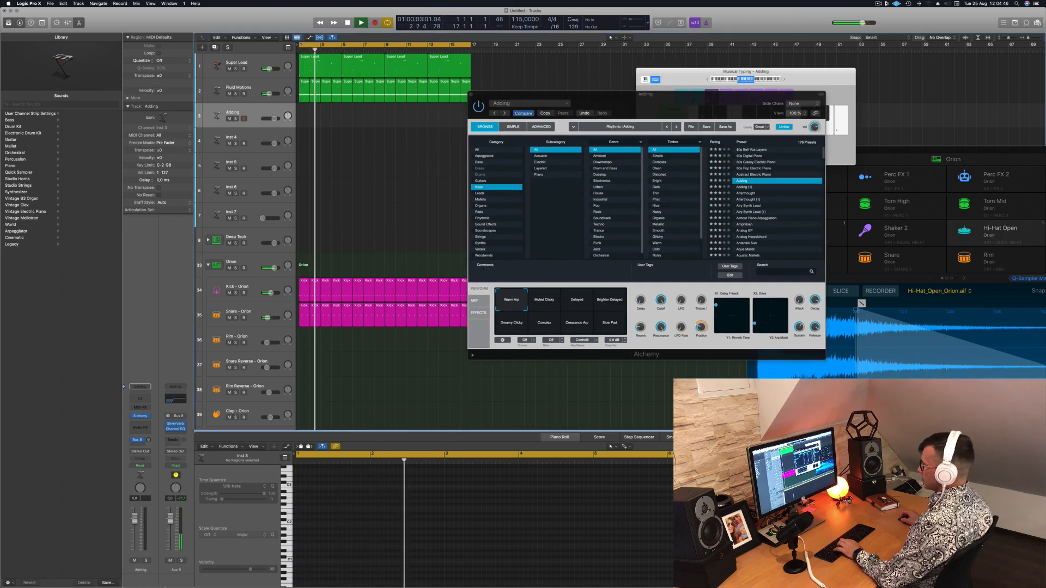
drag(134, 517, 134, 529)
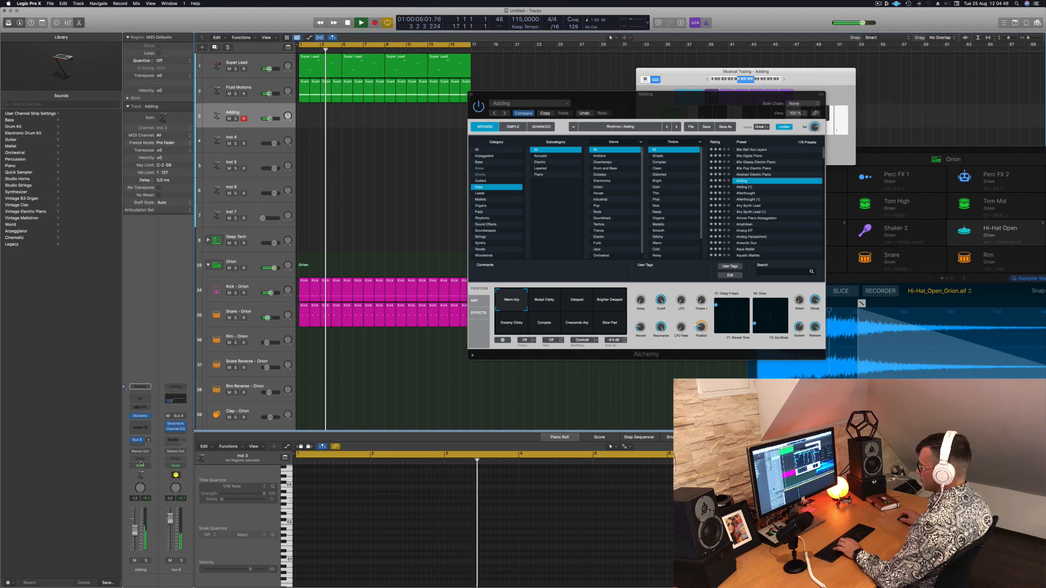
key(g)
drag(148, 440, 152, 415)
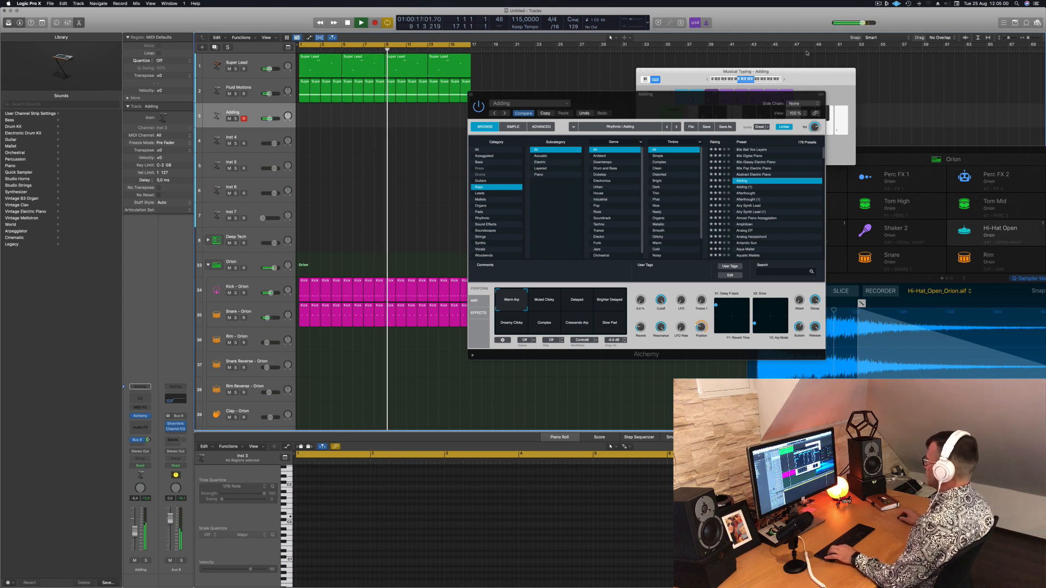
Move the Alchemy window clear of the arrangement and start recording on the Adding track
drag(716, 109, 782, 122)
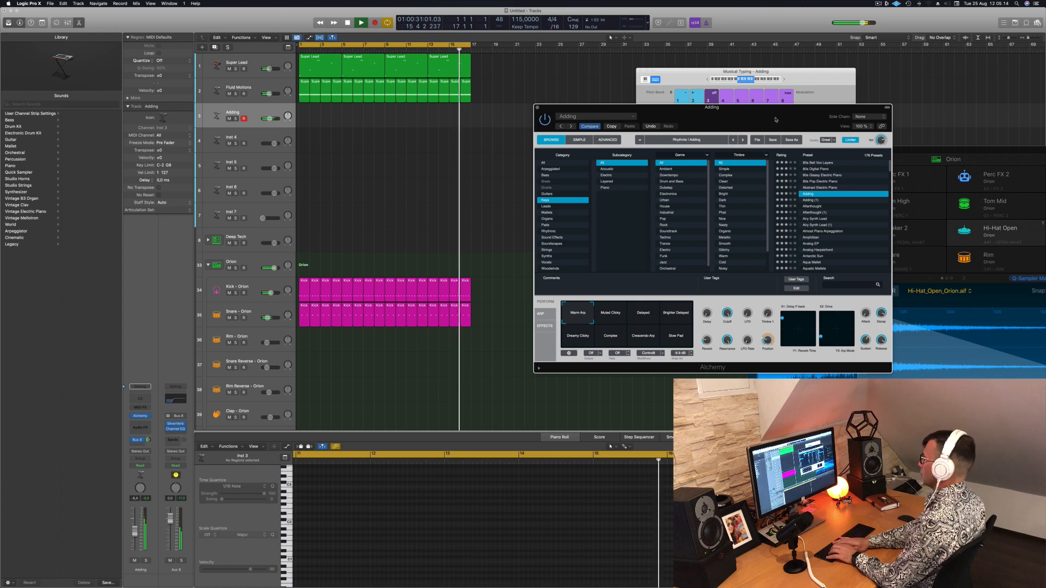
key(r)
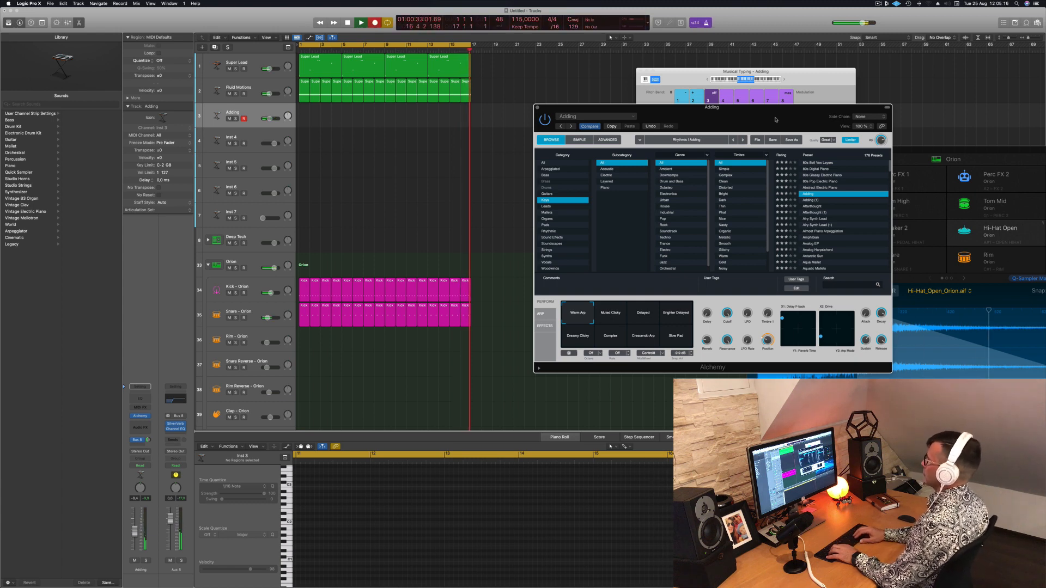
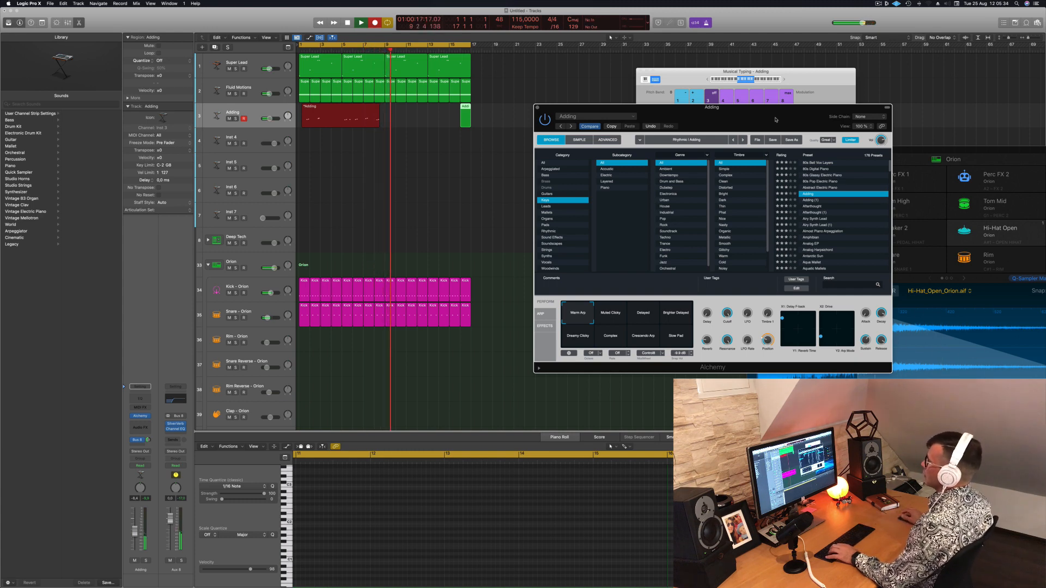
Stop recording, then trim the Adding region to four bars by splitting it at bar 5 and deleting the part that follows
key(space)
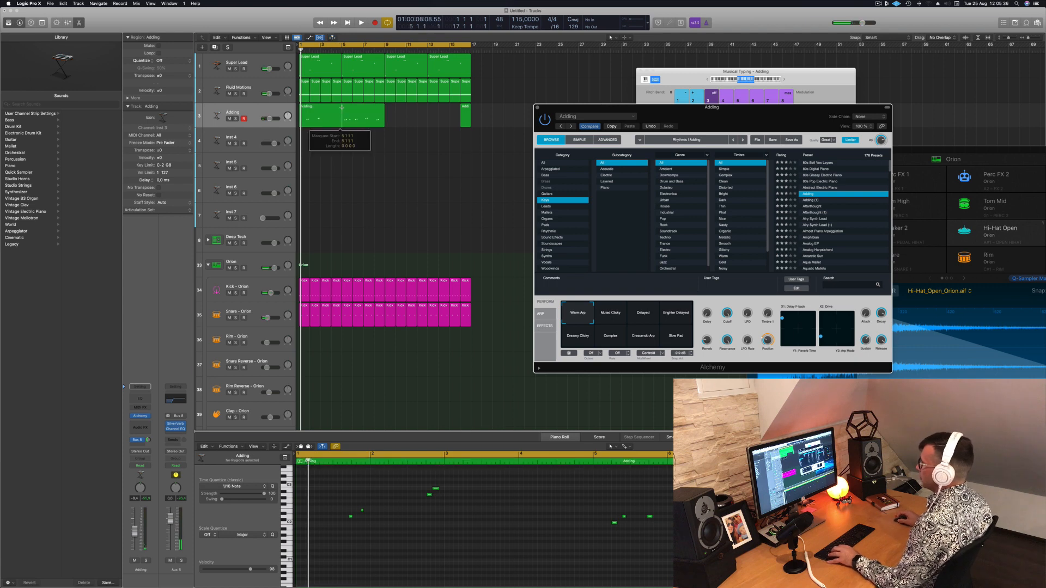
click(341, 114)
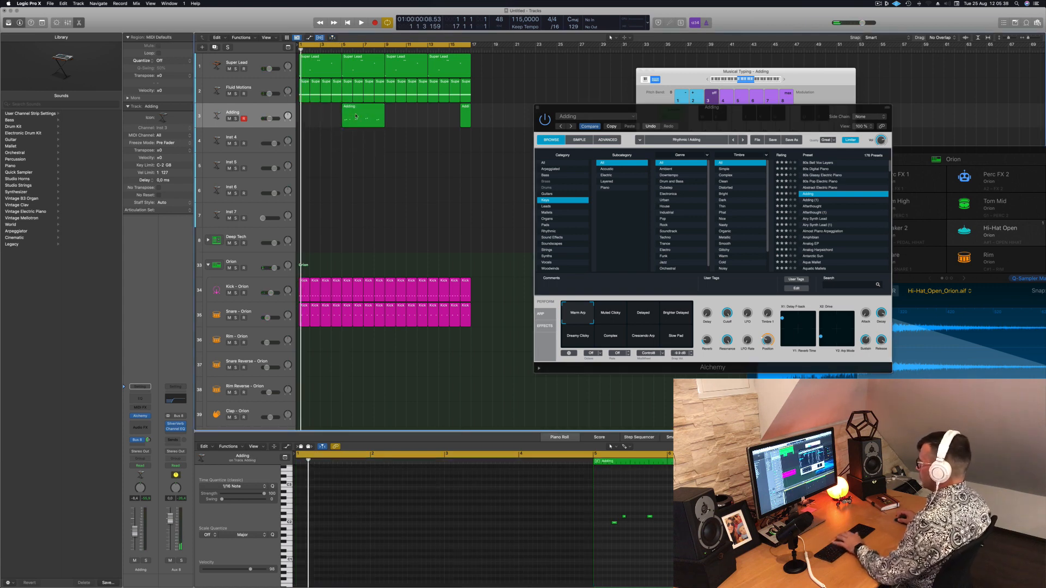
click(354, 115)
key(Delete)
key(space)
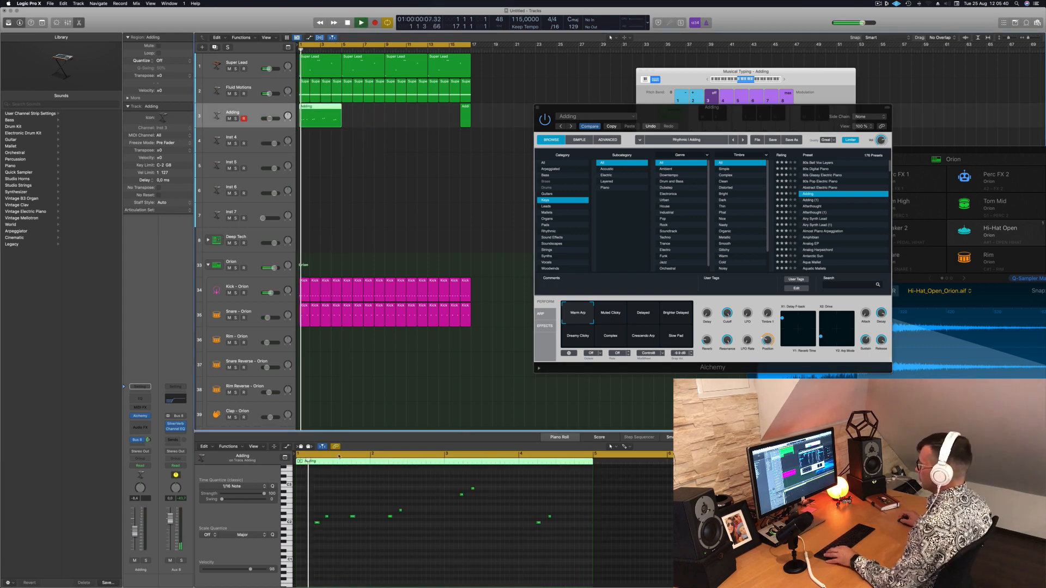
Delete the third note of the Adding region in the Piano Roll
click(352, 517)
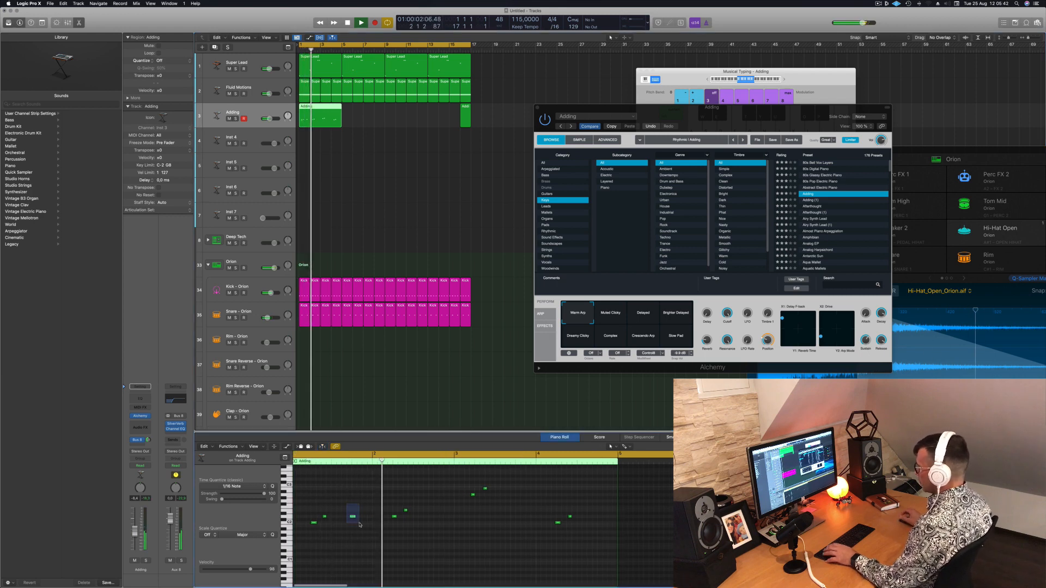
key(Delete)
click(361, 525)
key(Return)
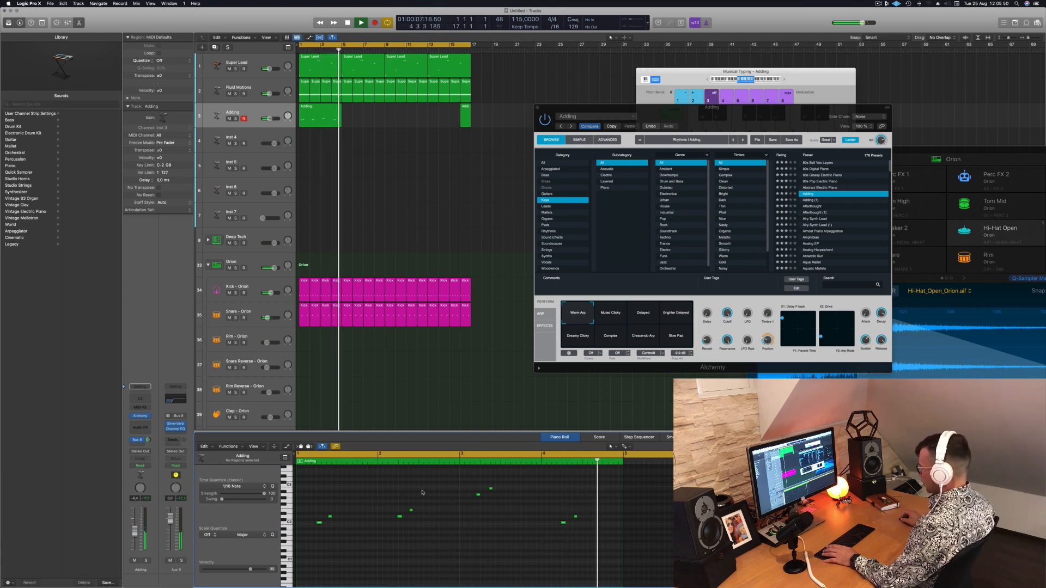
Quantize the Adding region's notes to 1/16 and move the first high note in bar 3 one sixteenth later
key(Return)
key(space)
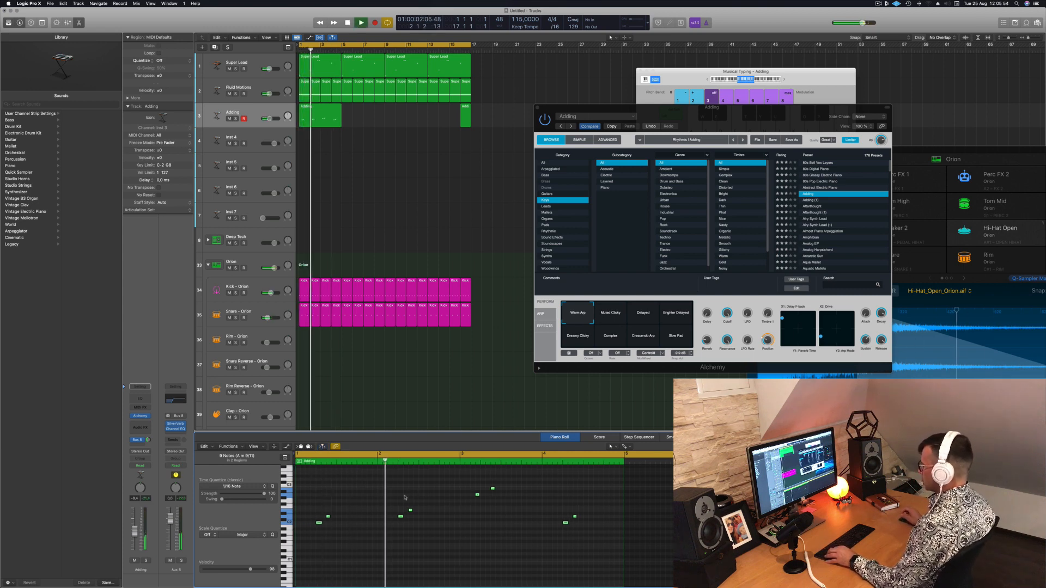
click(415, 499)
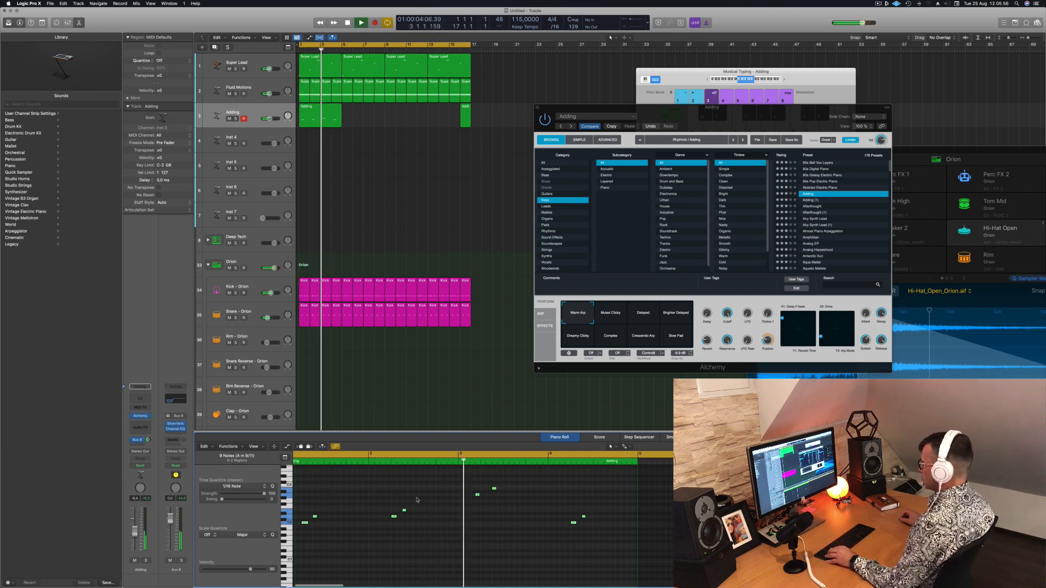
click(476, 495)
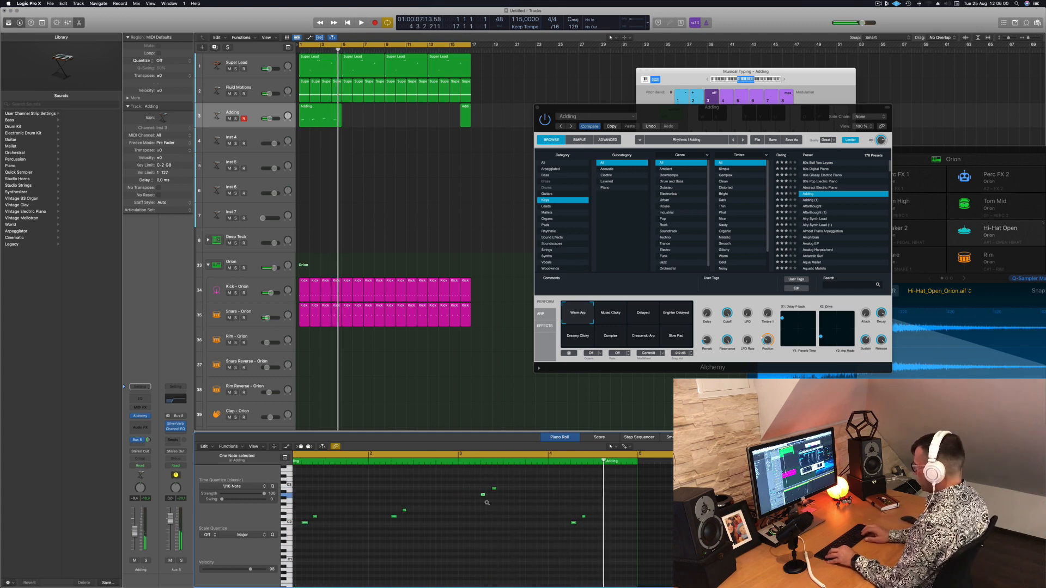
key(space)
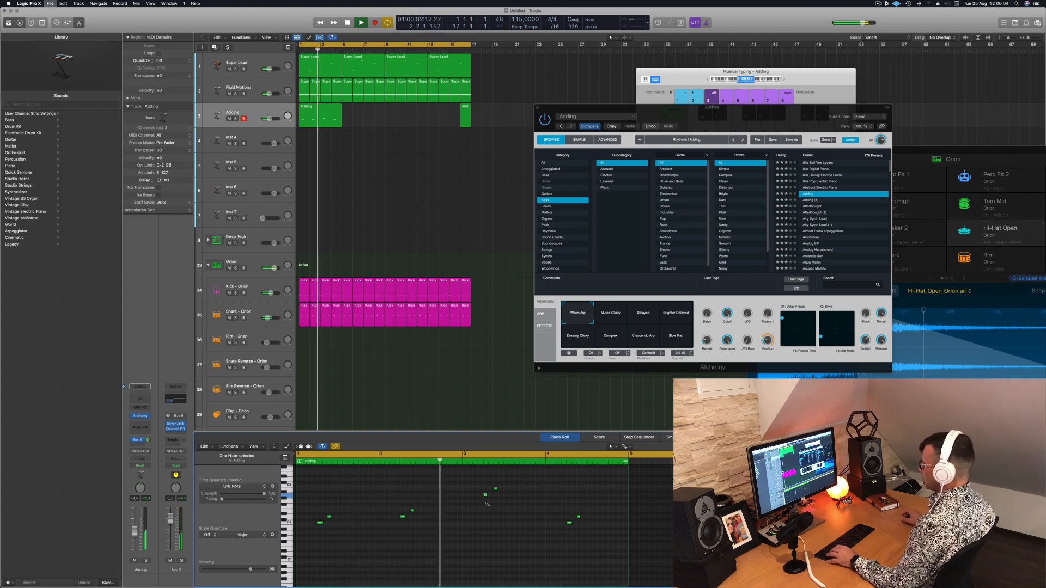
Save the project under an episode name in the Logic folder and restart playback
key(super+s)
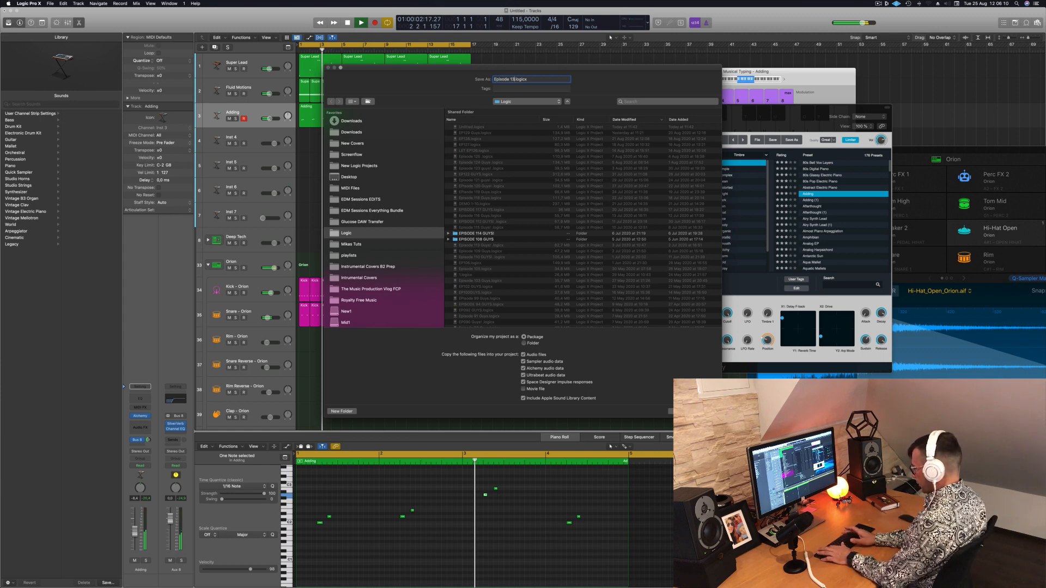
key(Return)
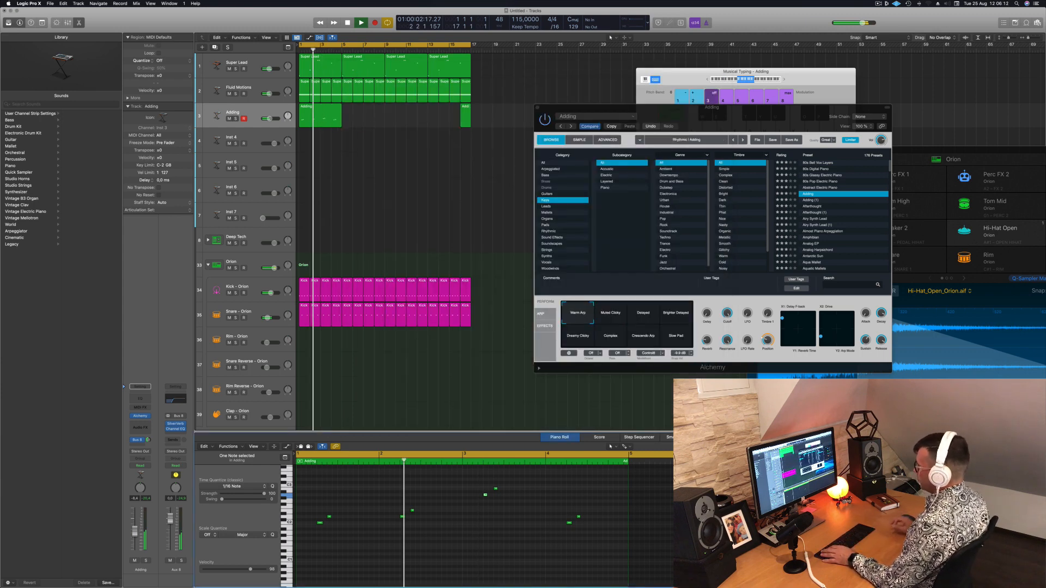
click(425, 145)
key(space)
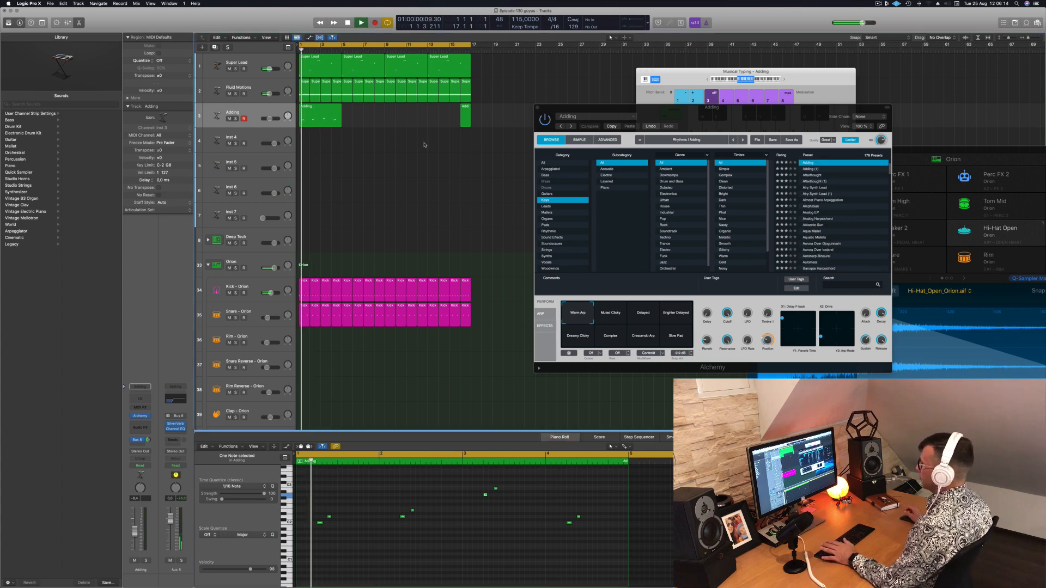
Delete the leftover Adding region at bar 16 and copy the four-bar region until it fills all 16 bars
click(467, 119)
key(Delete)
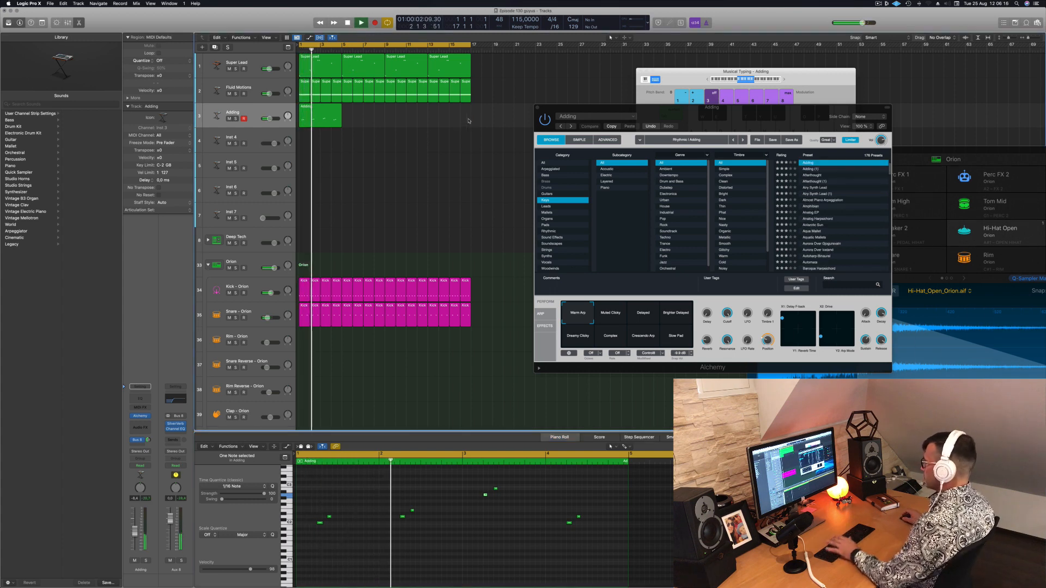
click(331, 124)
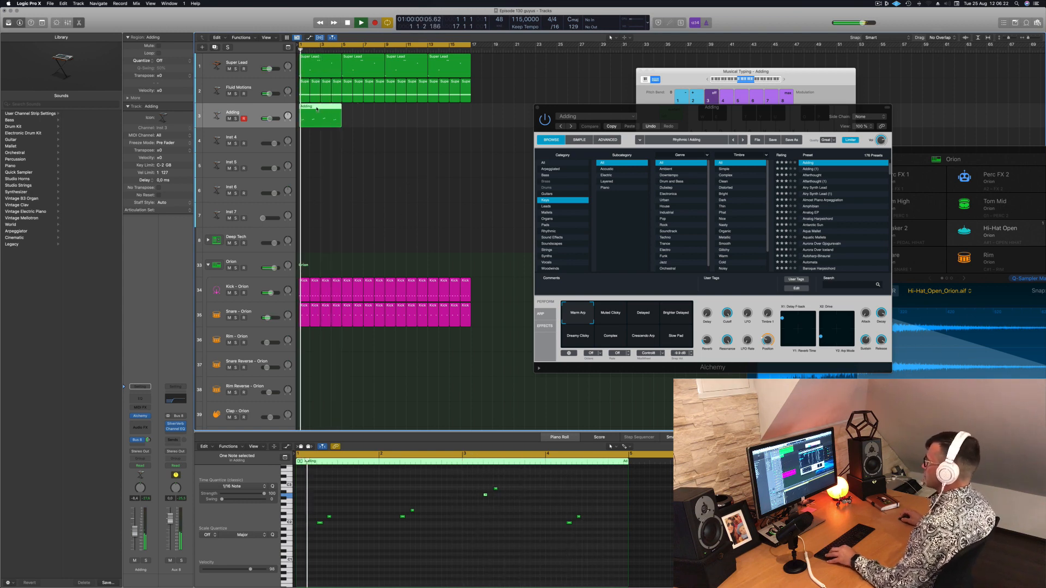
drag(318, 116, 362, 116)
mouse_move(410, 122)
mouse_down()
mouse_move(326, 113)
mouse_move(411, 113)
mouse_up()
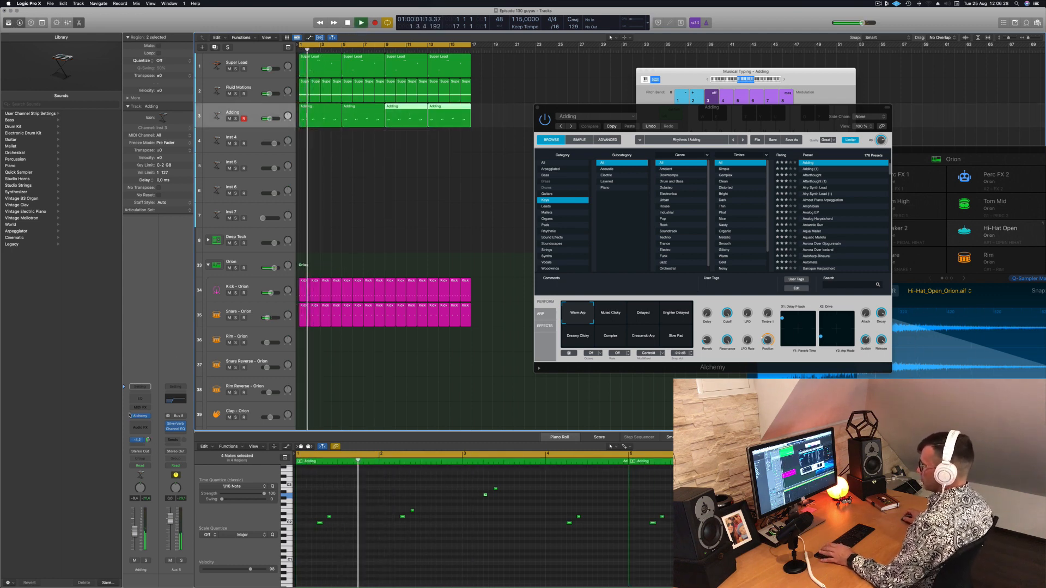
Add a second send from the Adding track to Bus 9 and raise its level
click(139, 440)
mouse_move(137, 454)
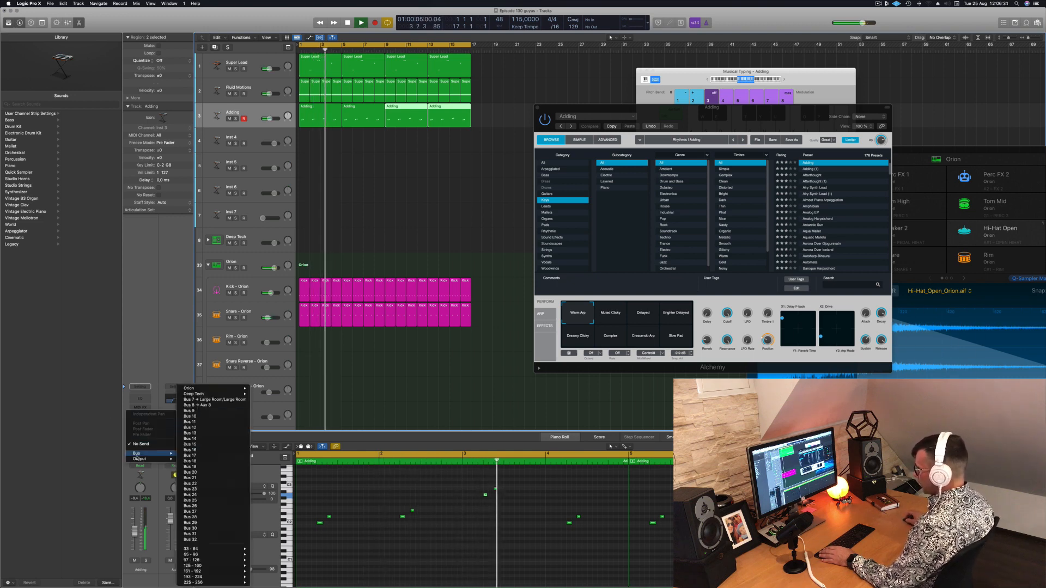
click(197, 406)
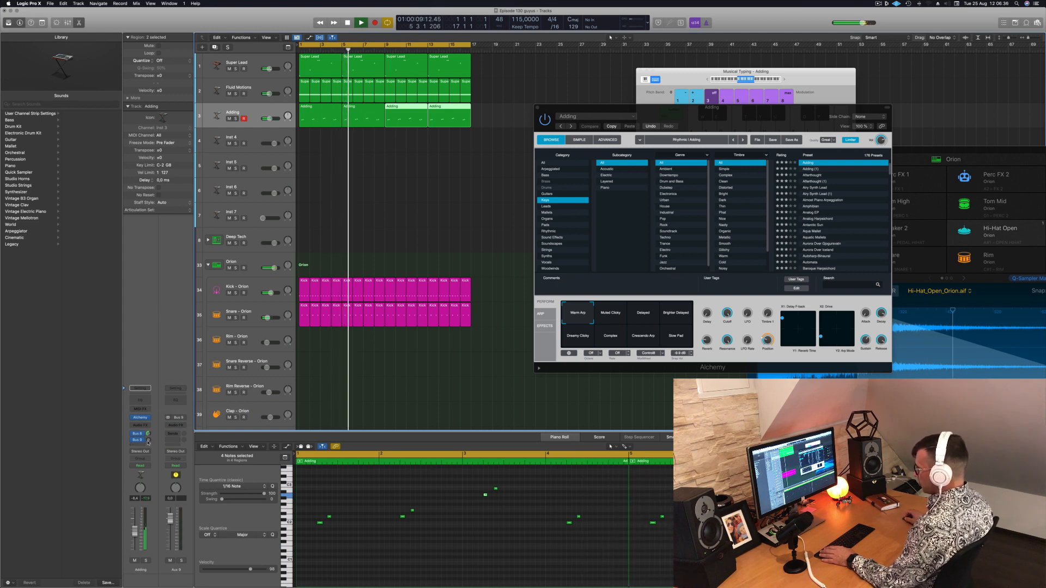
drag(148, 440, 148, 424)
Insert a stereo Stereo Delay on Aux 9 and reposition its plug-in window
click(173, 424)
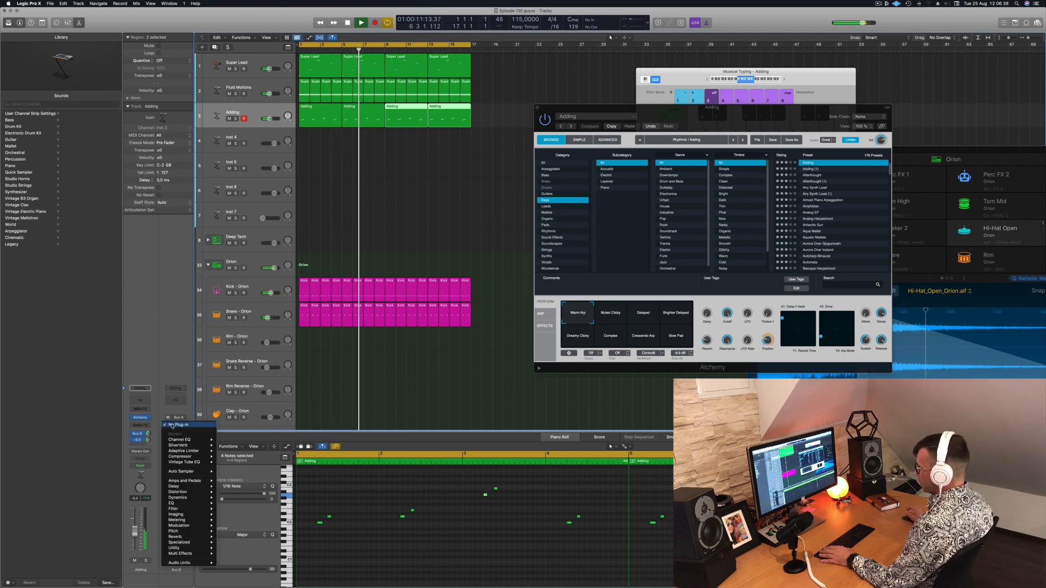
mouse_move(180, 486)
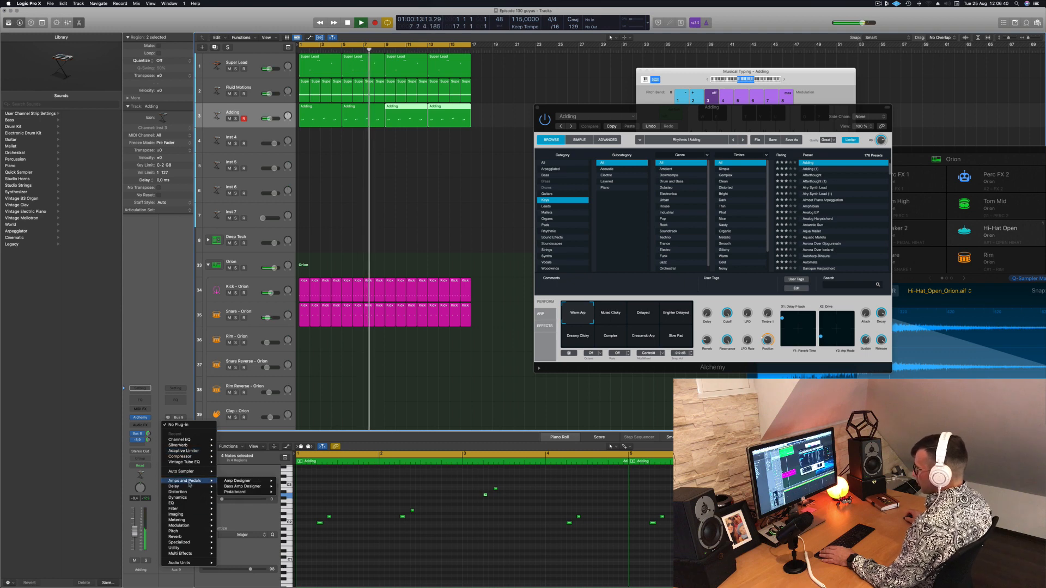
mouse_move(237, 503)
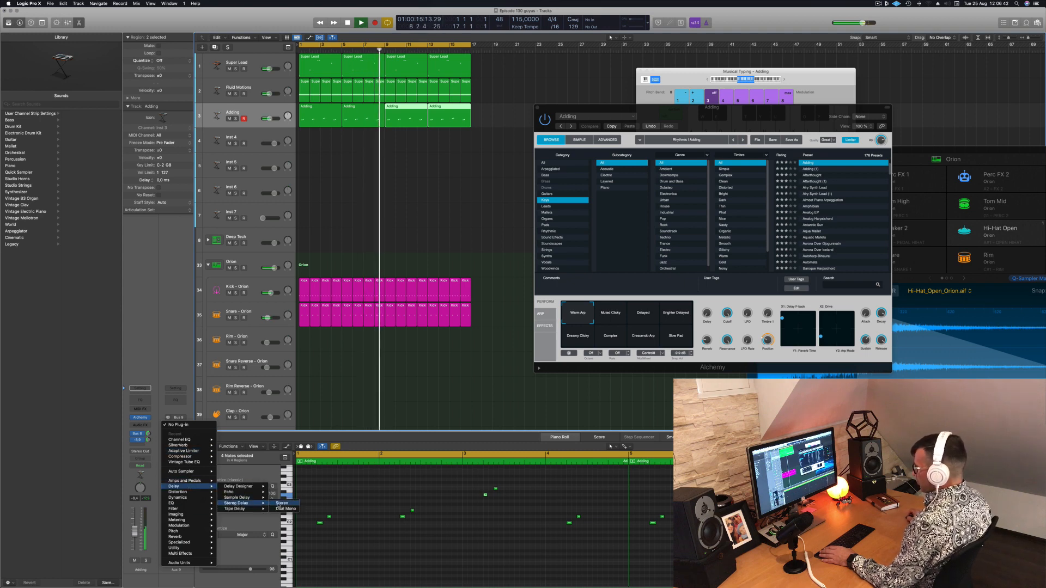
click(278, 504)
drag(525, 203, 641, 228)
drag(519, 121, 516, 132)
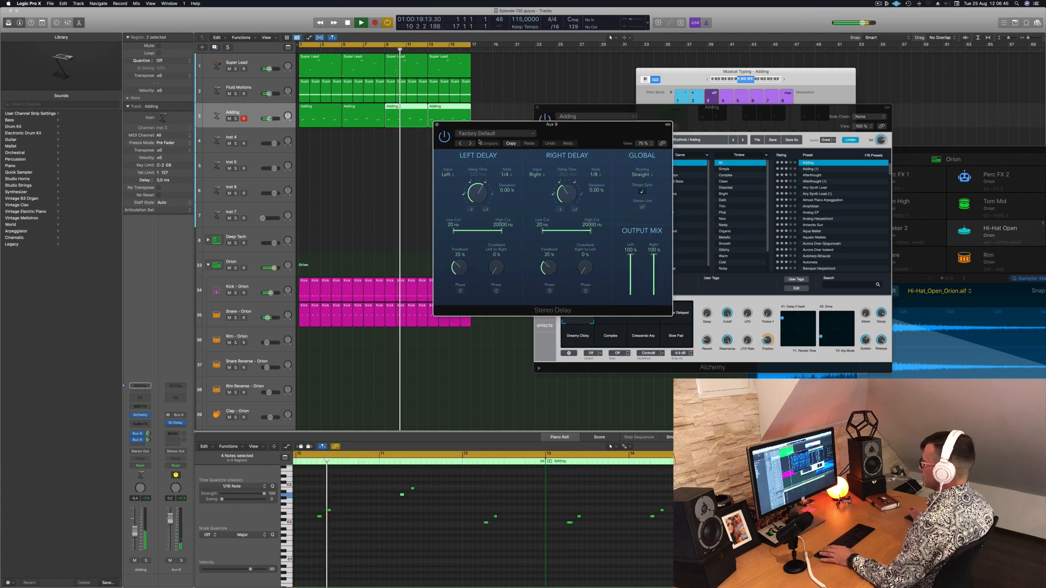
Audition the Stereo Delay presets in sequence and settle on 1/16 Note, keeping the plug-in window clear of Alchemy
click(470, 143)
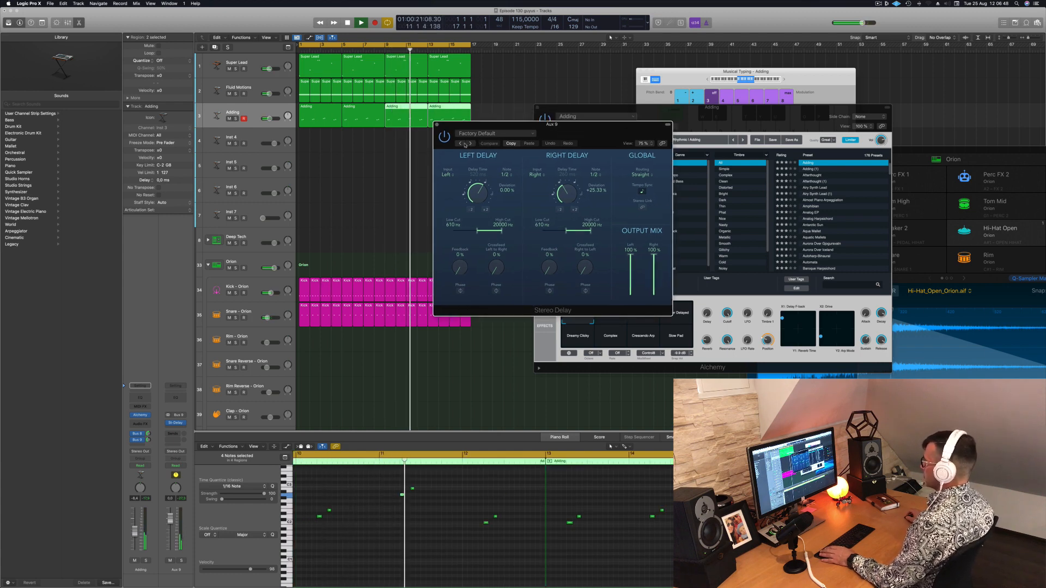
click(470, 143)
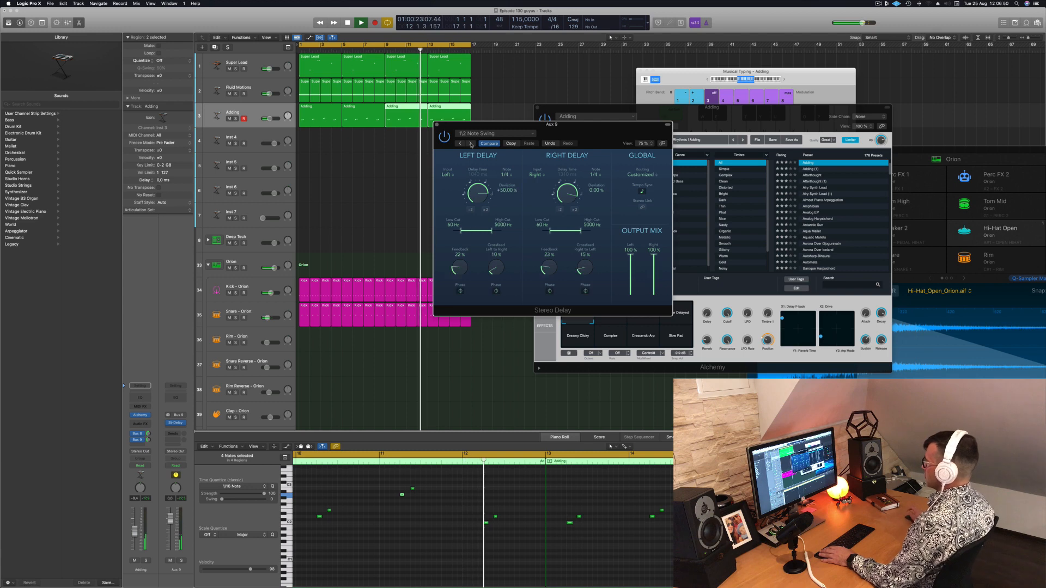
click(470, 144)
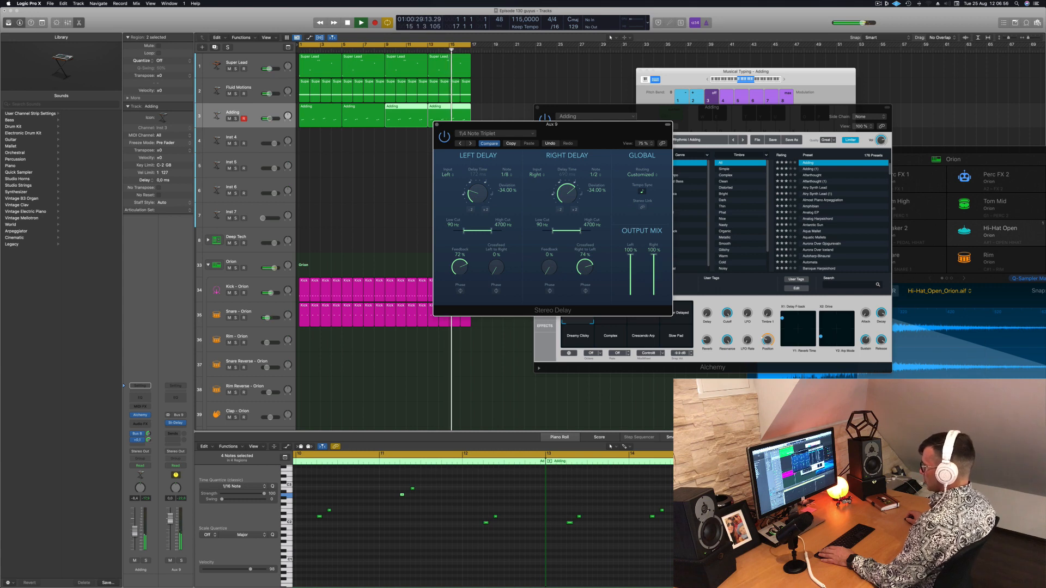
click(364, 239)
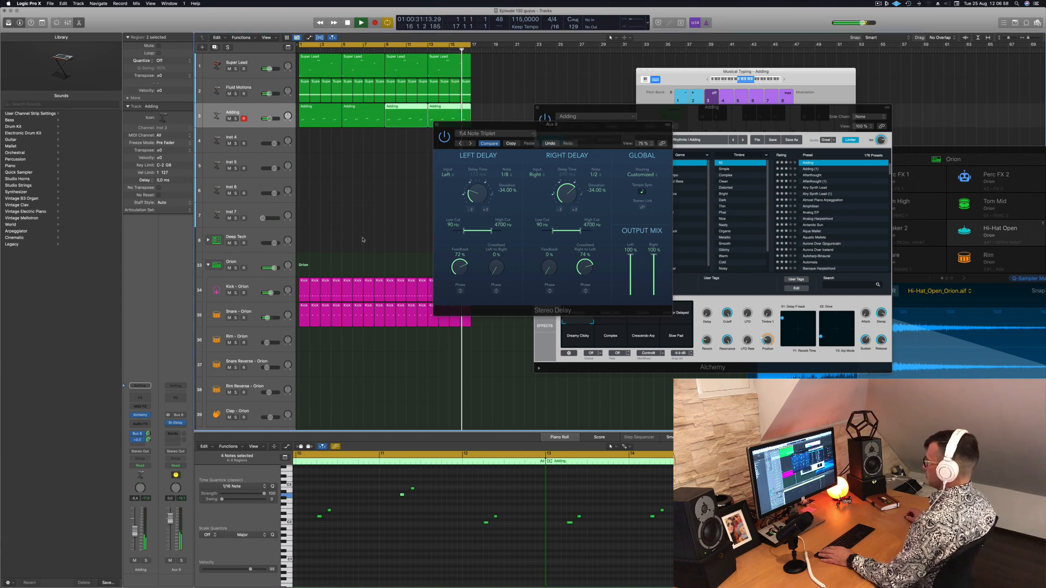
drag(472, 144, 301, 165)
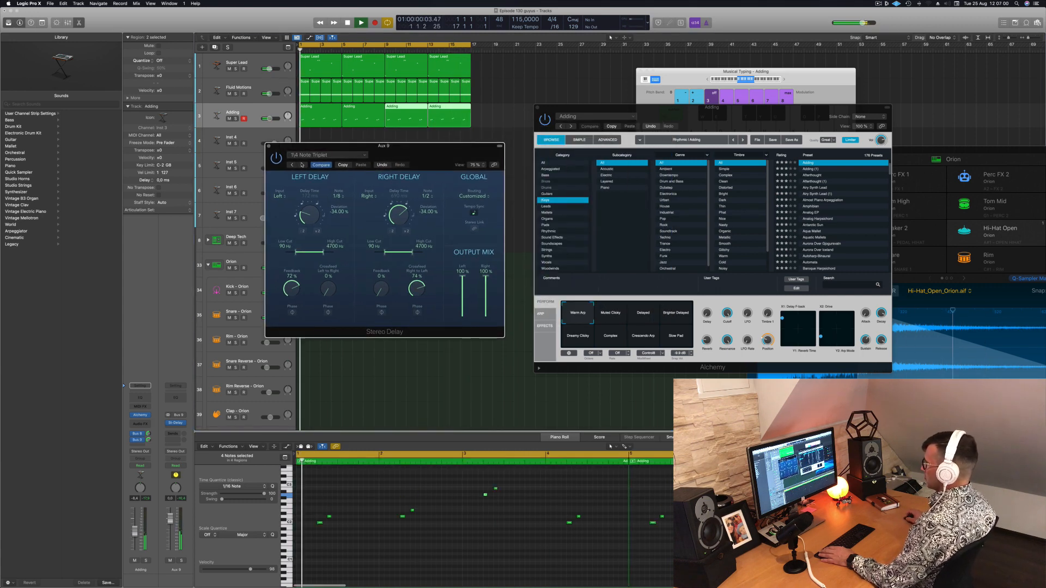
drag(415, 149, 417, 151)
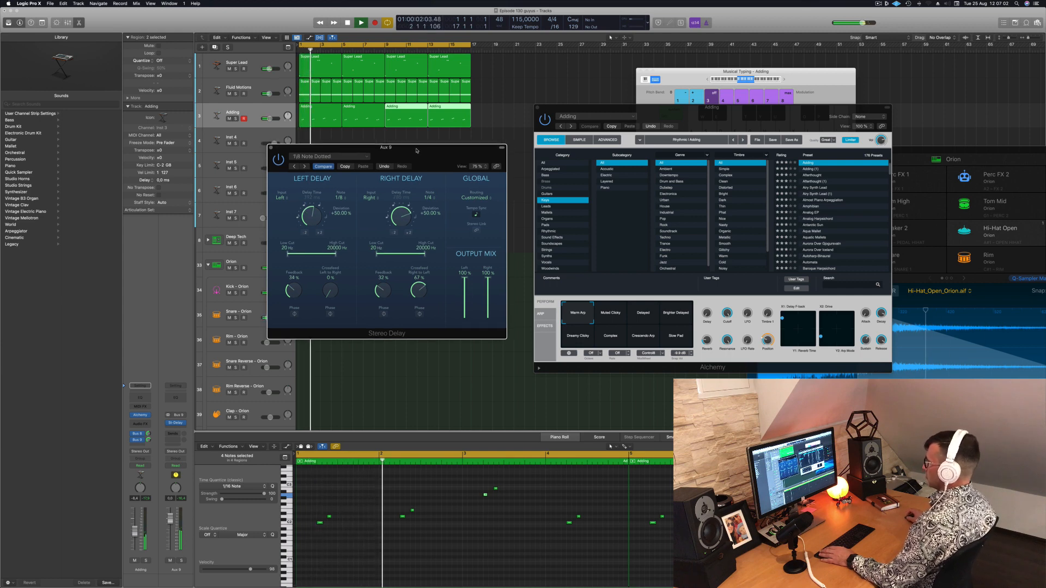
click(305, 167)
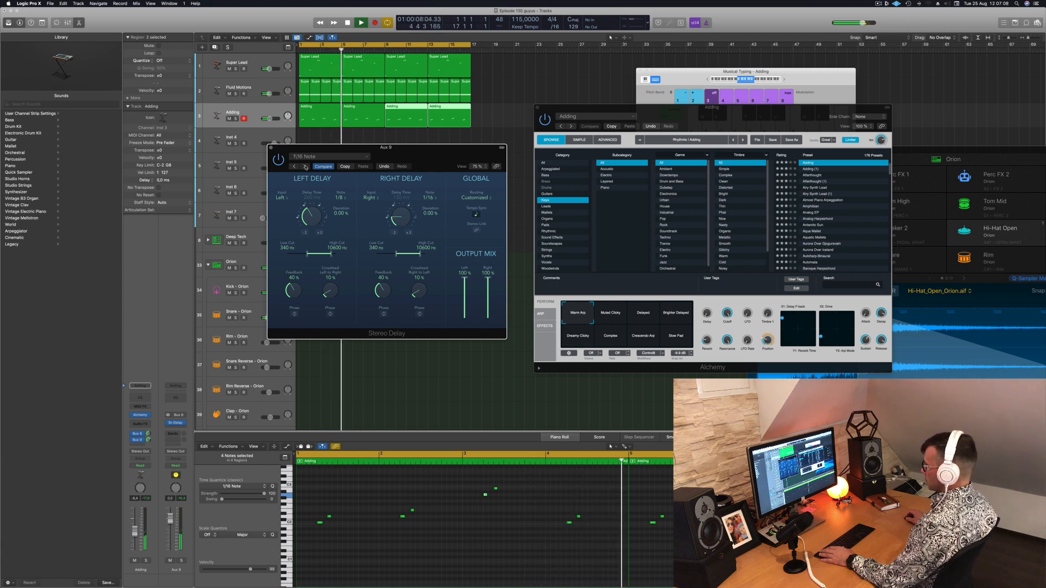
drag(435, 157, 425, 160)
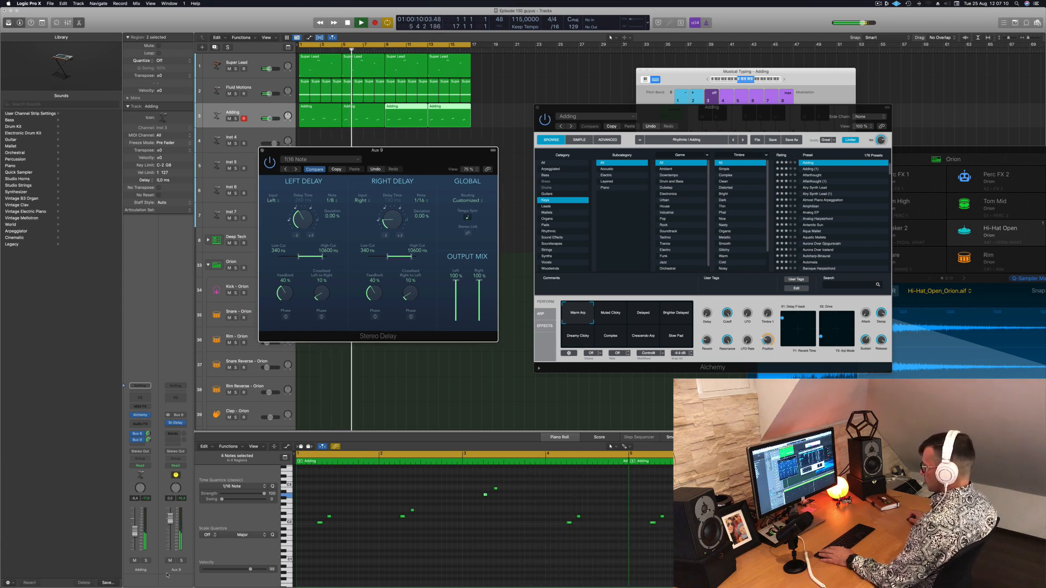
Audition Aux 9 in solo, unsolo it, and adjust the Adding track's Bus 8 and Bus 9 send levels
click(181, 561)
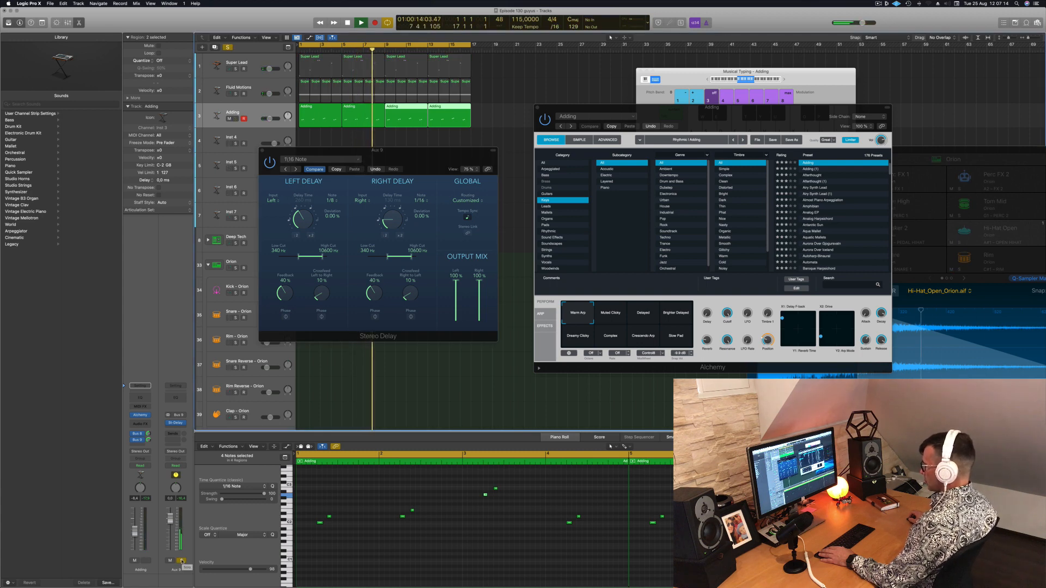
click(180, 561)
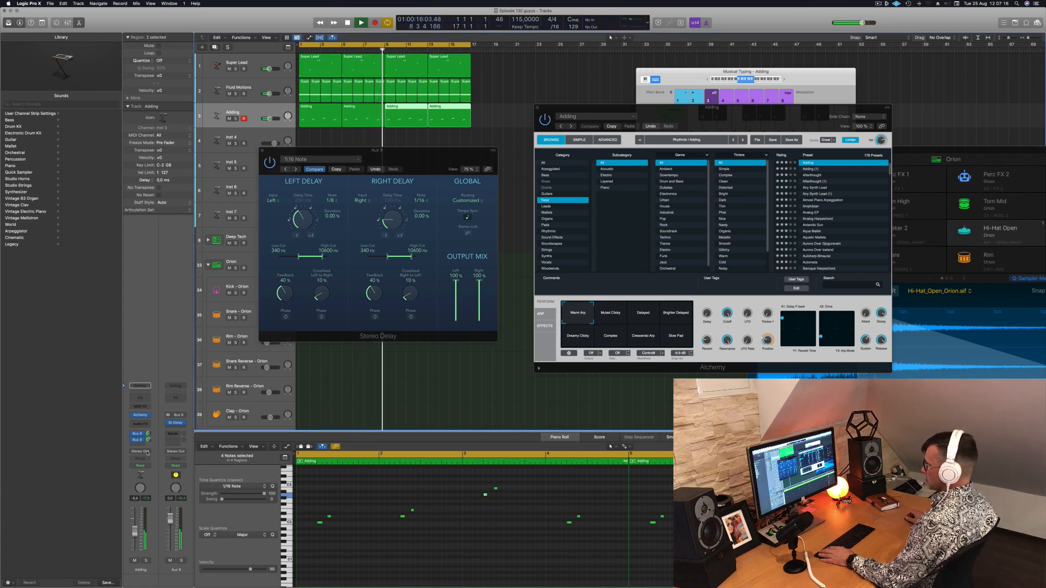
click(149, 434)
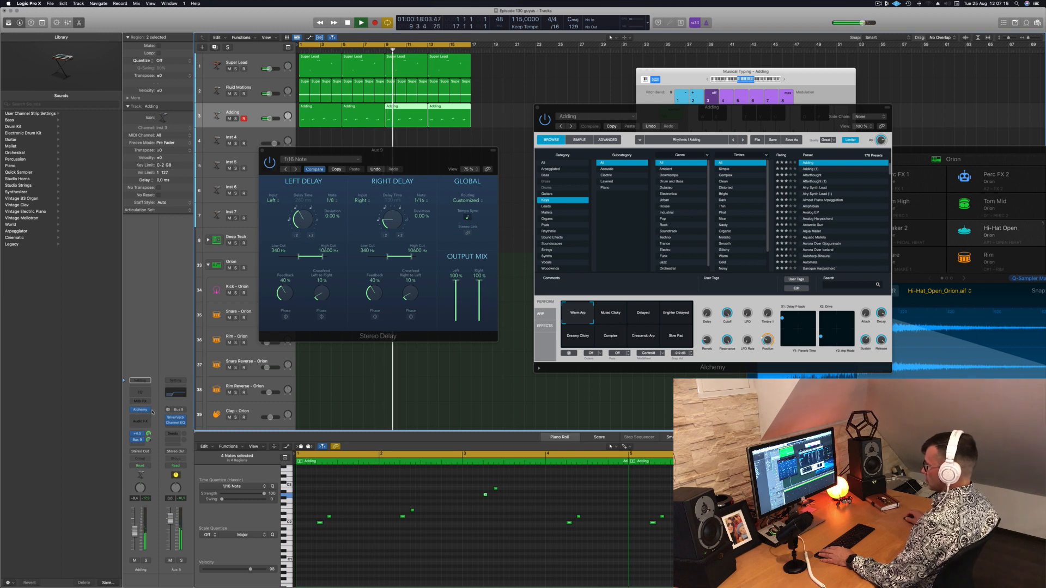
drag(153, 421, 154, 420)
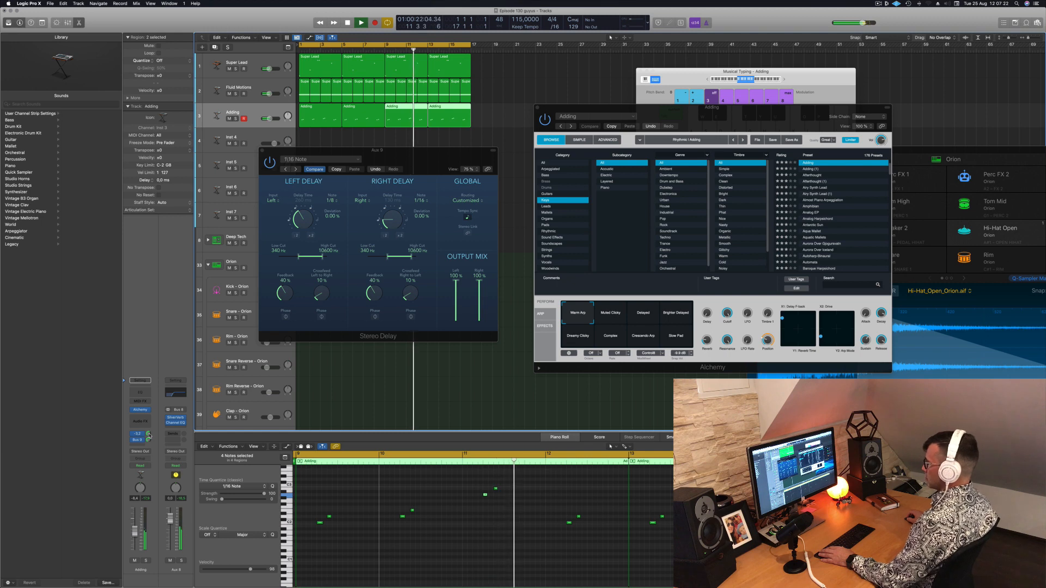
click(149, 440)
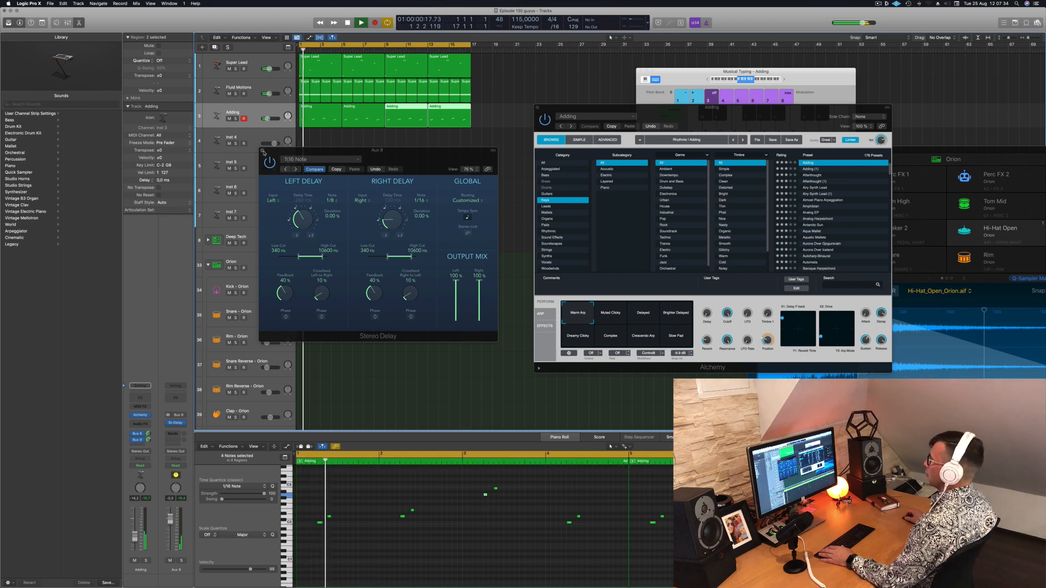
Close the Stereo Delay window and move the Alchemy window farther away from the arrangement
click(262, 151)
drag(679, 113, 828, 98)
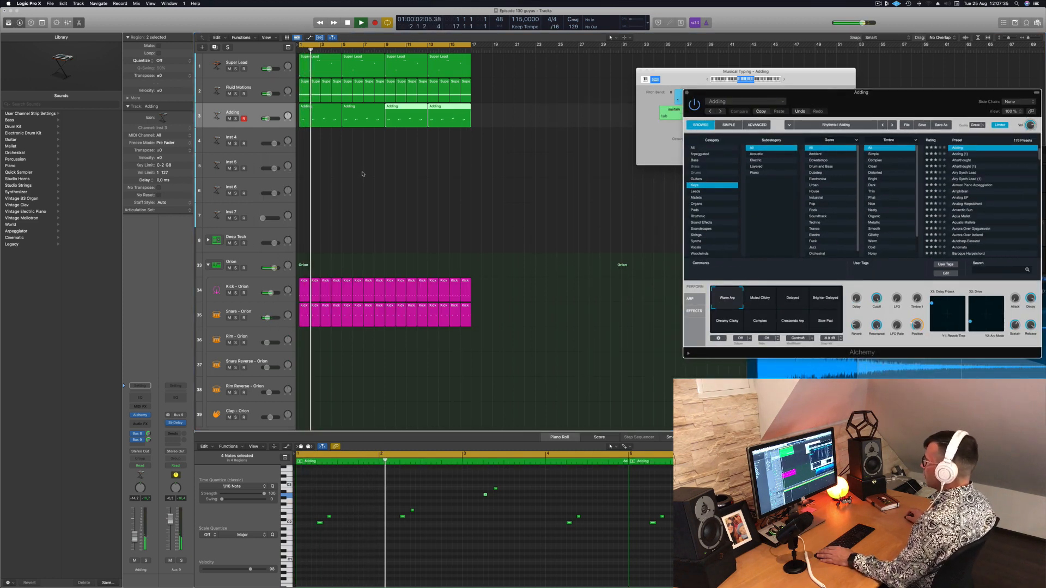
Insert Alchemy on the Inst 4 track, filter its presets to Strings, and load 70s Synth Strings
click(251, 138)
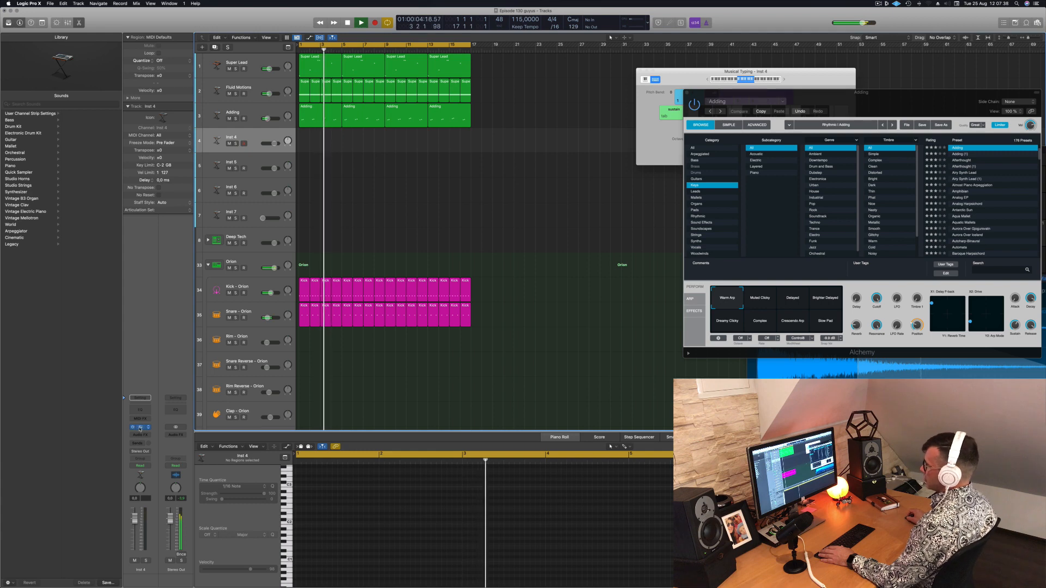
drag(533, 90, 603, 97)
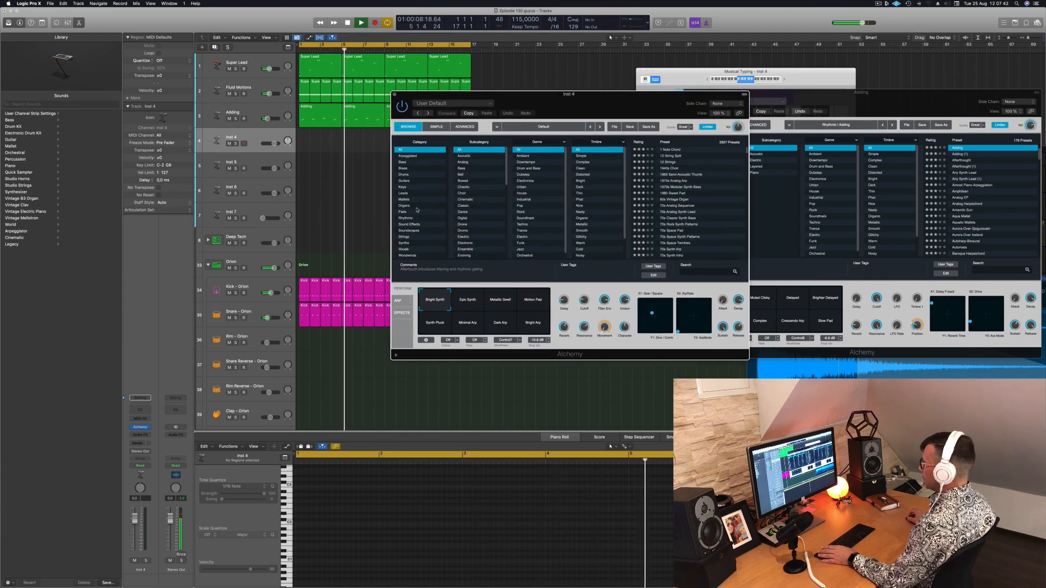
click(411, 237)
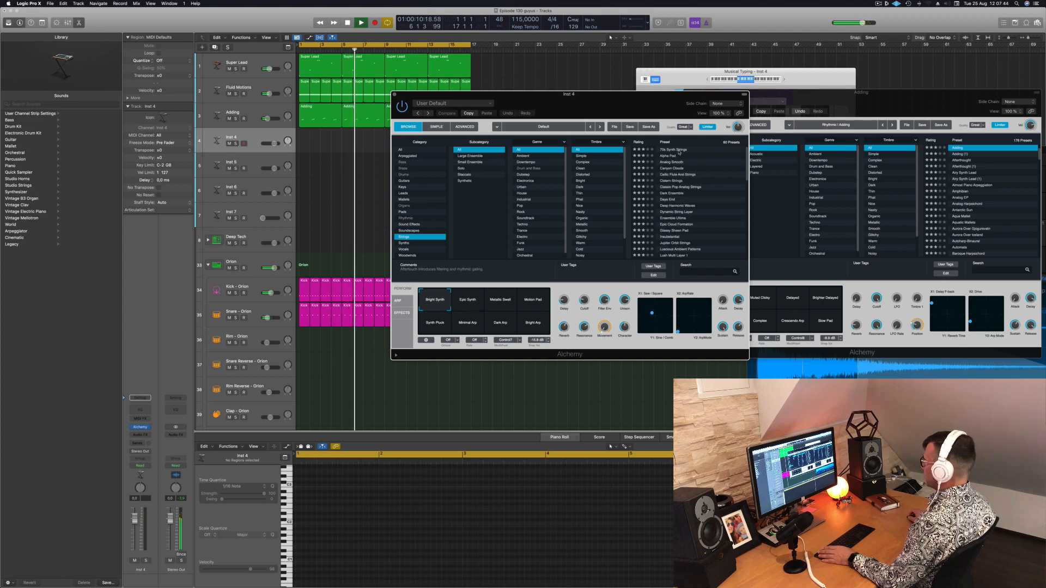
click(674, 150)
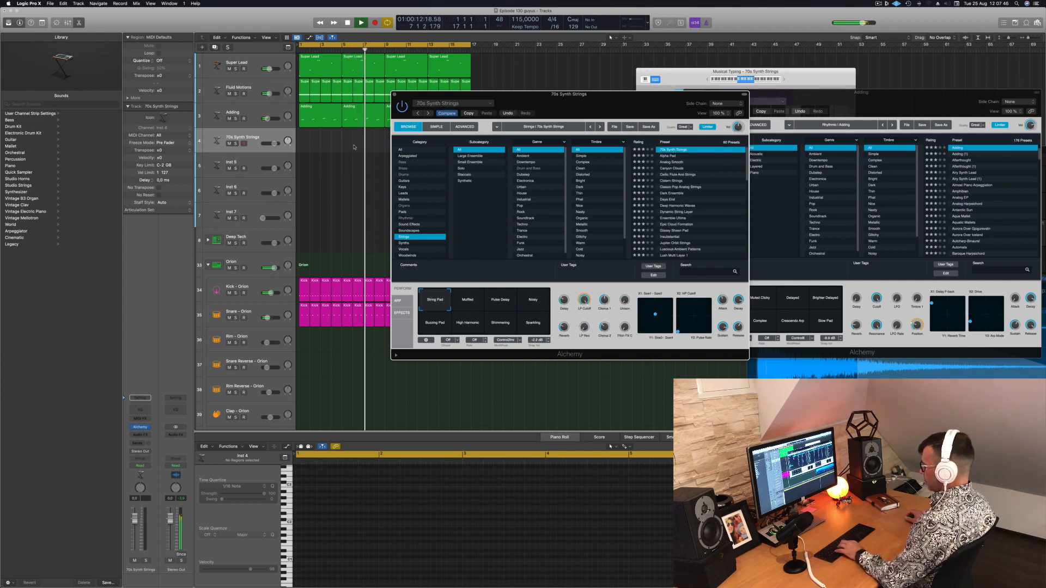
Add a send to Bus 8 → Aux 8 on the 70s Synth Strings track
click(251, 145)
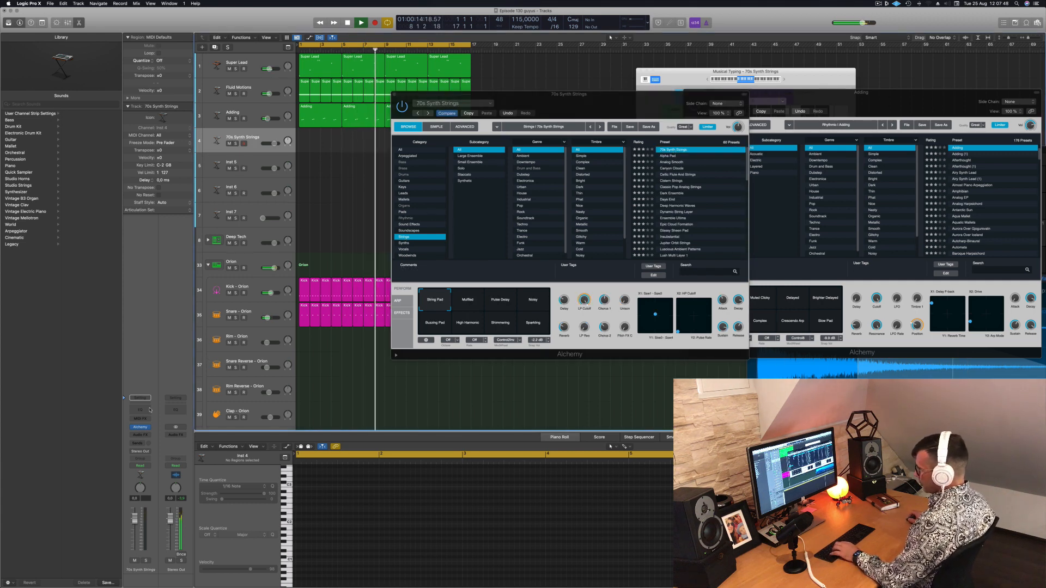
click(134, 444)
mouse_move(142, 452)
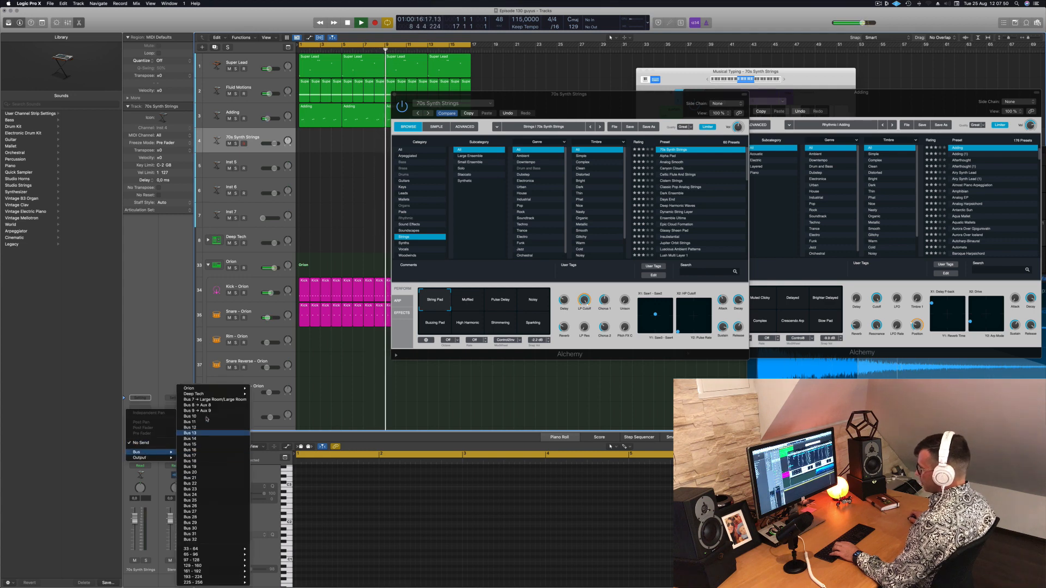
click(201, 405)
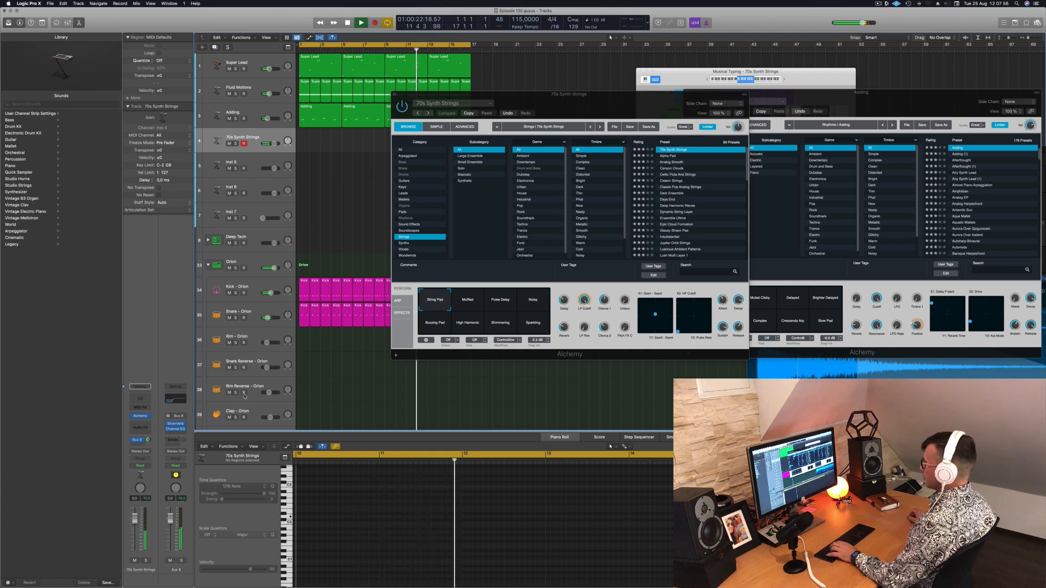
Load and audition Alpha Pad with Musical Typing, shifting the keyboard range to a higher octave and moving its window clear of the preset list
click(675, 158)
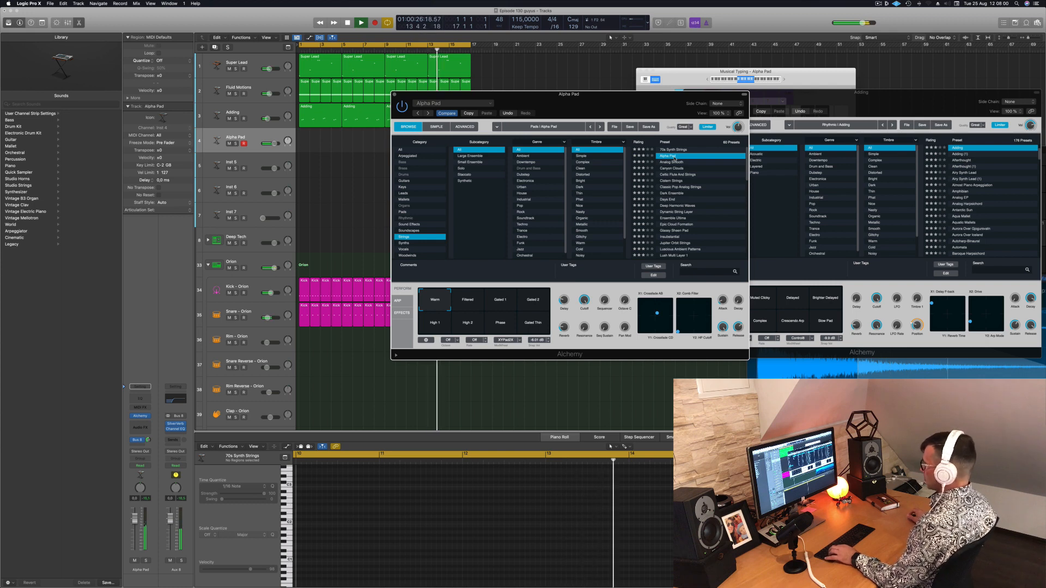
drag(757, 81, 747, 81)
key(a)
key(d)
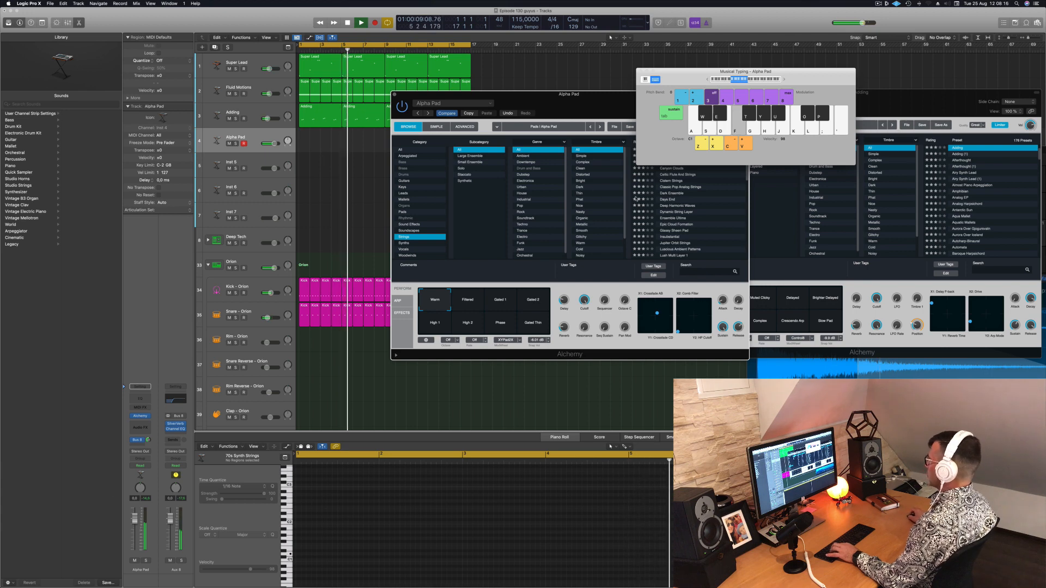
click(784, 80)
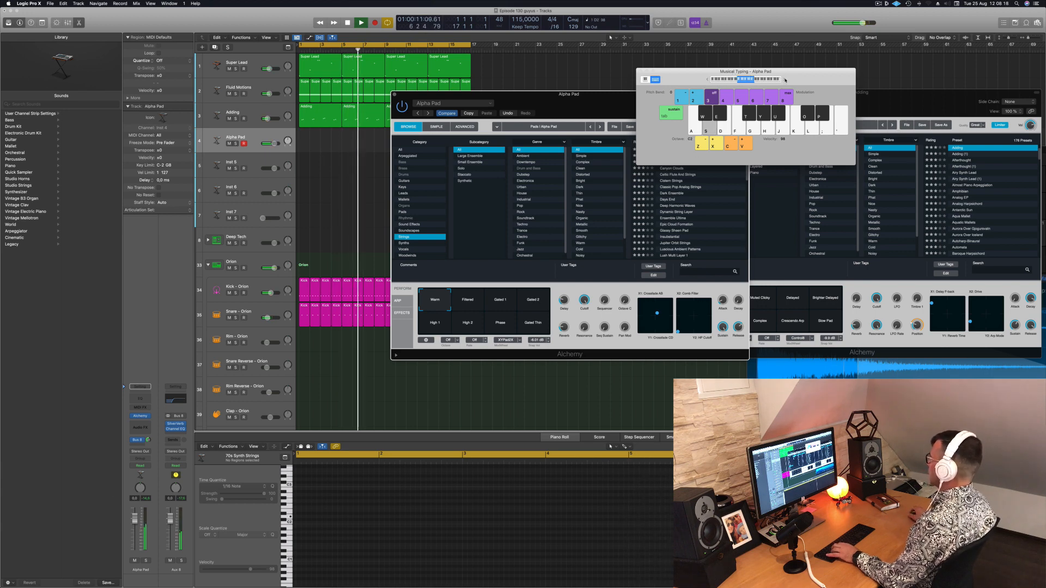
key(s)
key(s)
drag(693, 77, 714, 60)
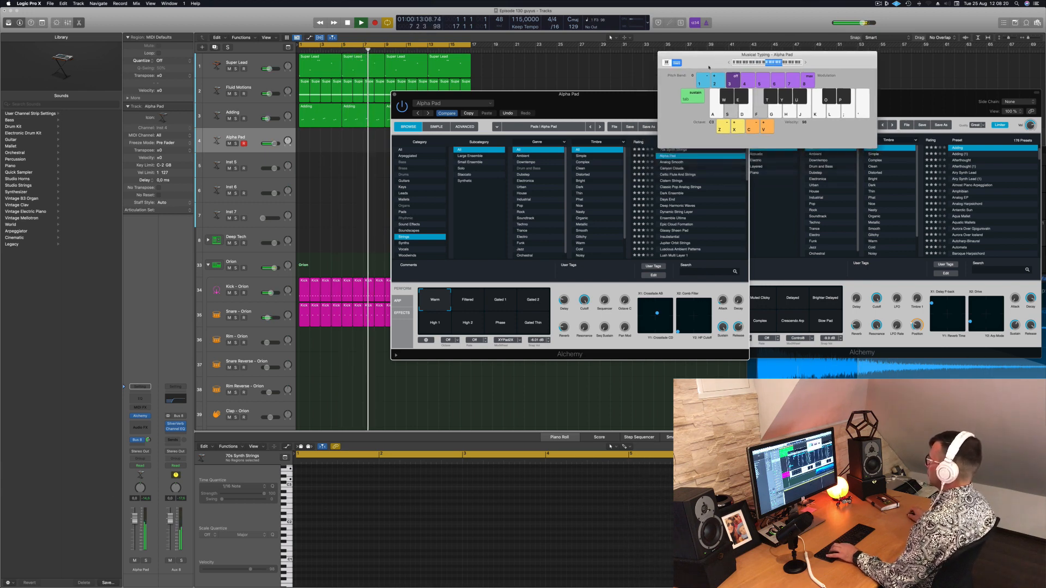
Load and audition the Analog Smooth preset, and choose its Warm performance snapshot
click(669, 163)
key(f)
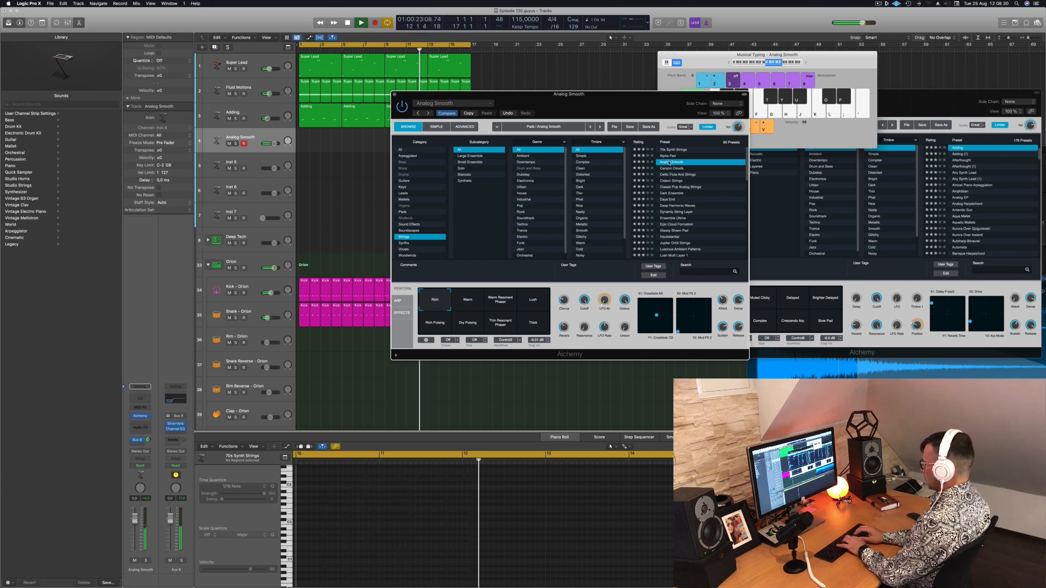
key(apostrophe)
key(f)
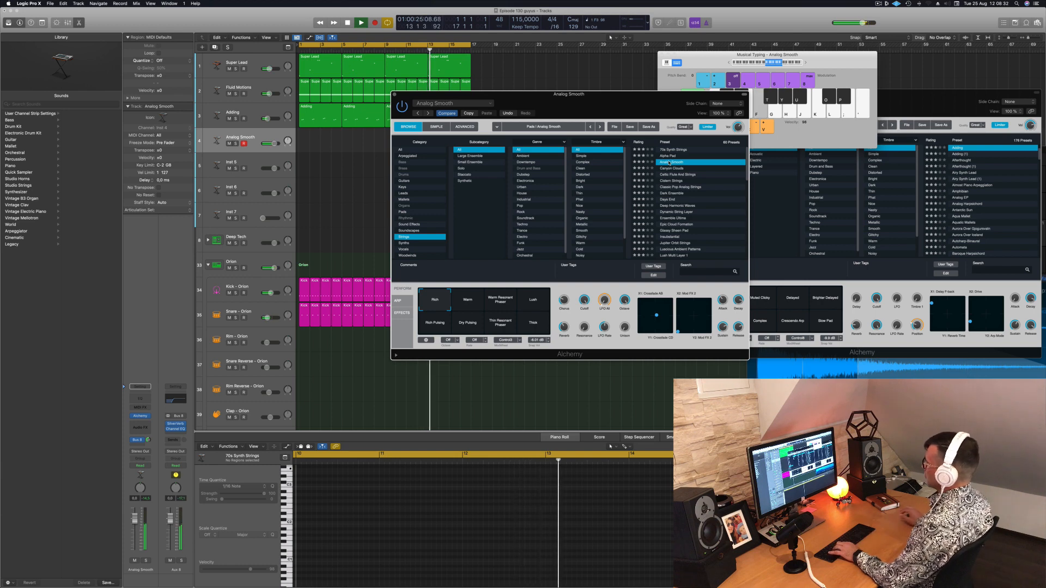
click(465, 300)
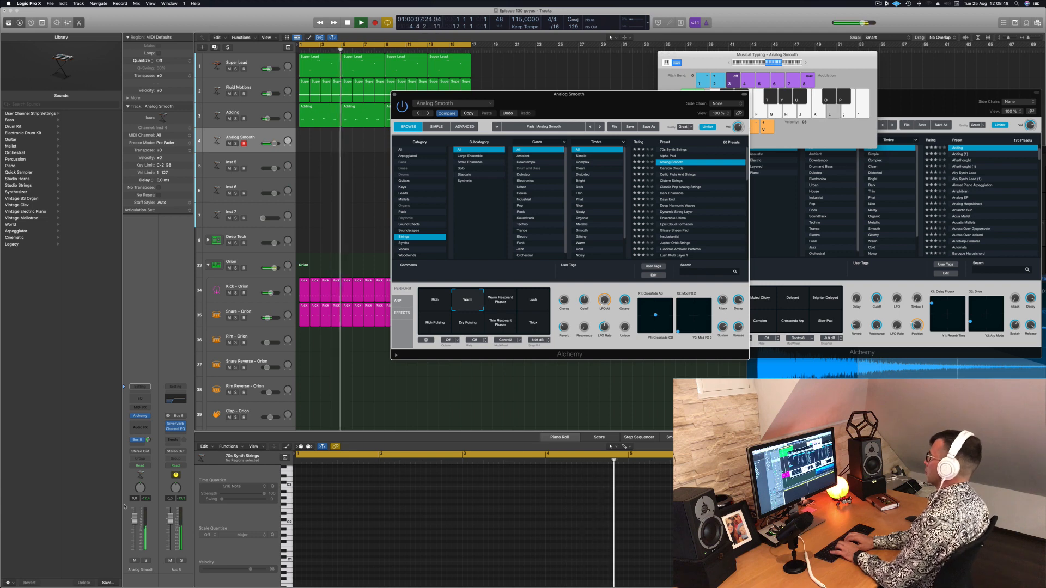
Rehearse a sustained string melody on the Analog Smooth track while the arrangement plays
key(f)
key(s)
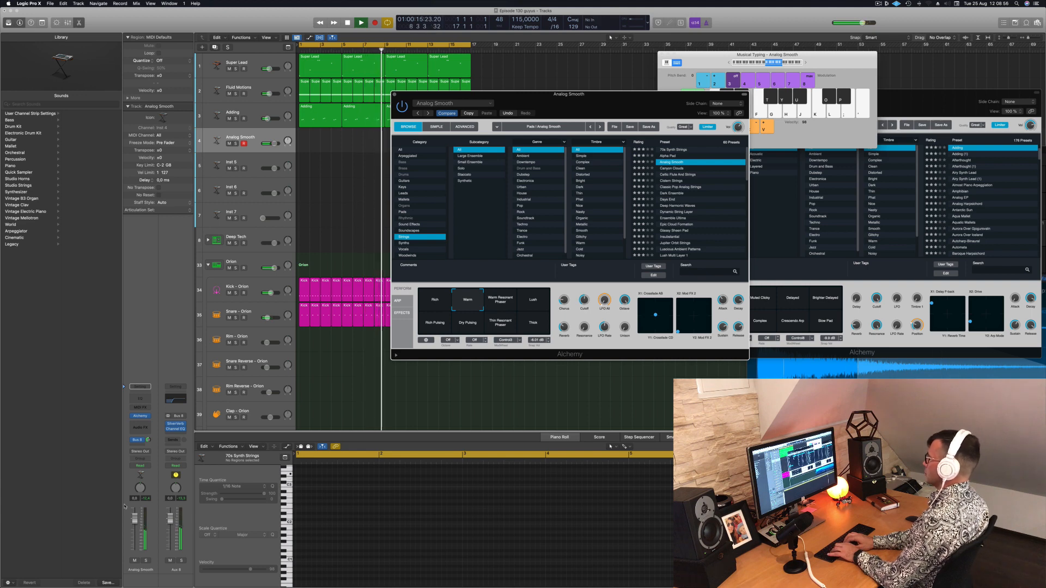
key(f)
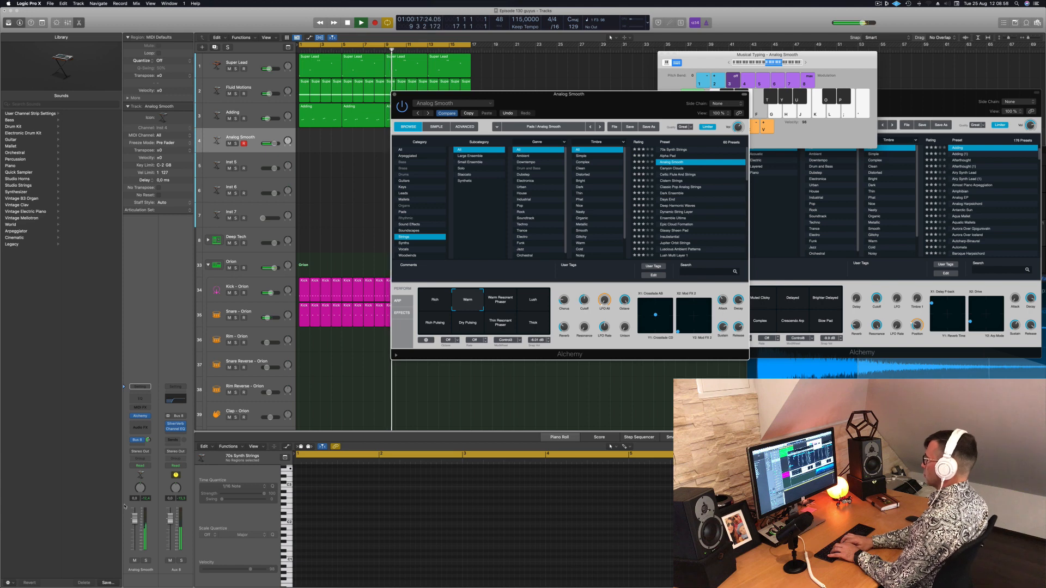
key(d)
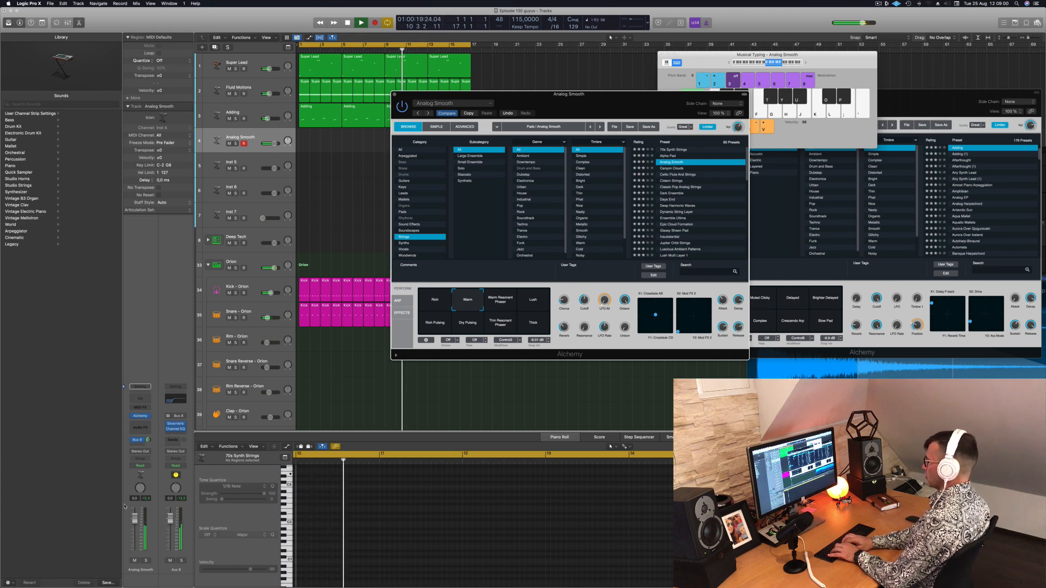
Record the sustained-note melody on the Analog Smooth track while the 16-bar cycle plays
key(r)
key(d)
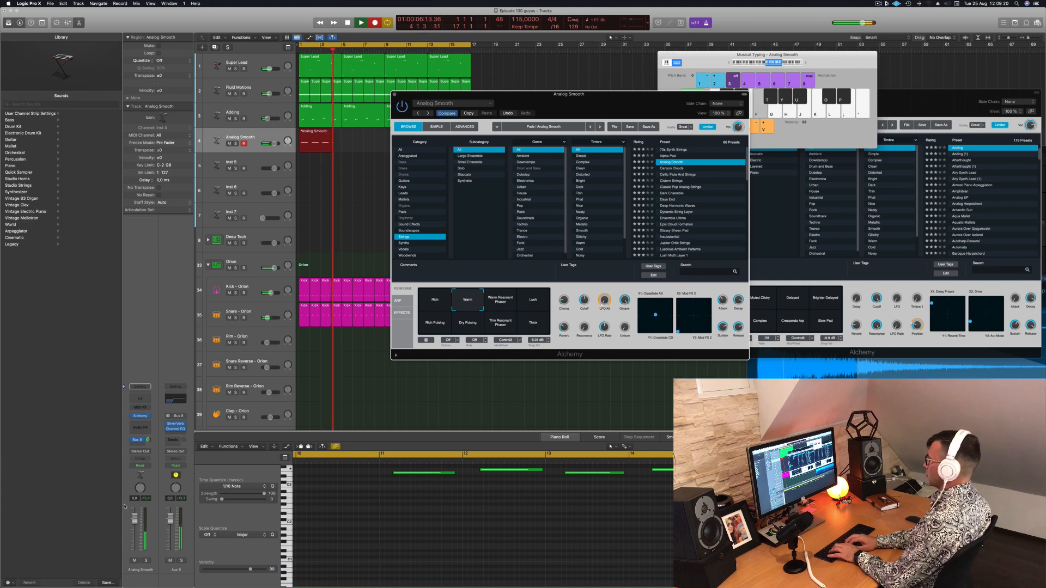
key(space)
key(space)
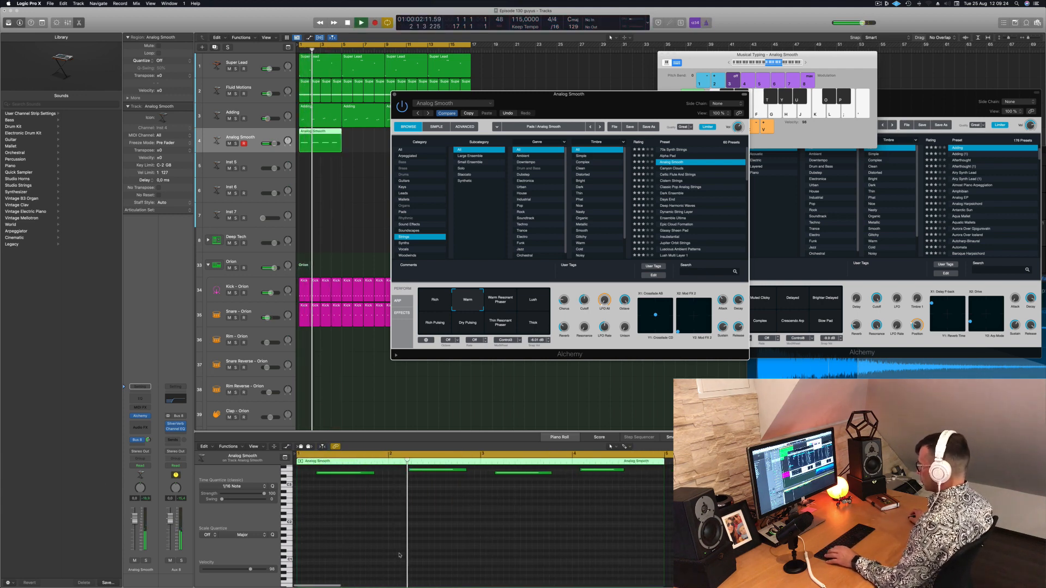
Play back the Analog Smooth recording while examining its notes in the Piano Roll, and stop playback
scroll(373, 546, up, 4)
click(372, 546)
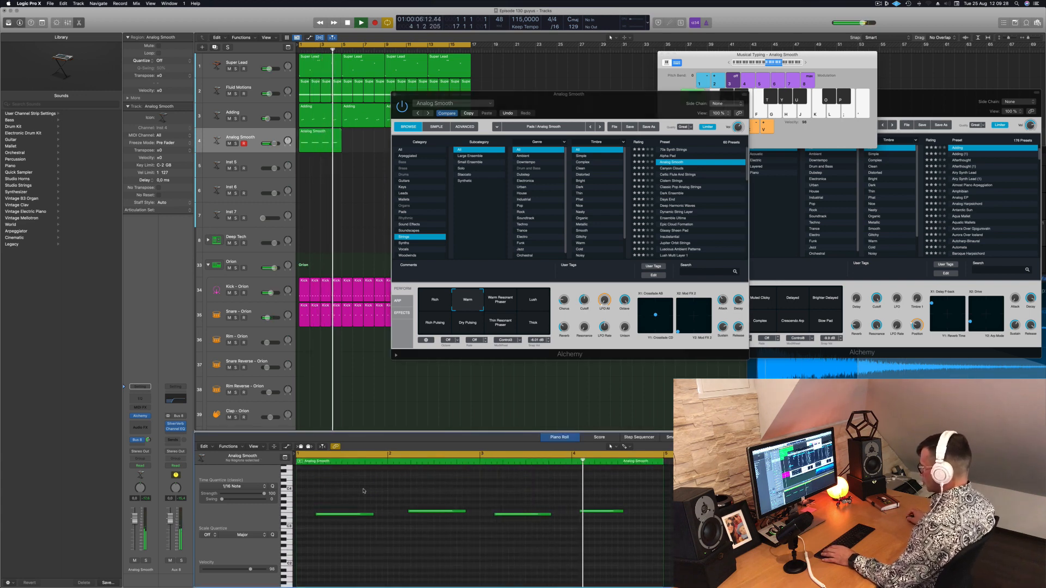
key(space)
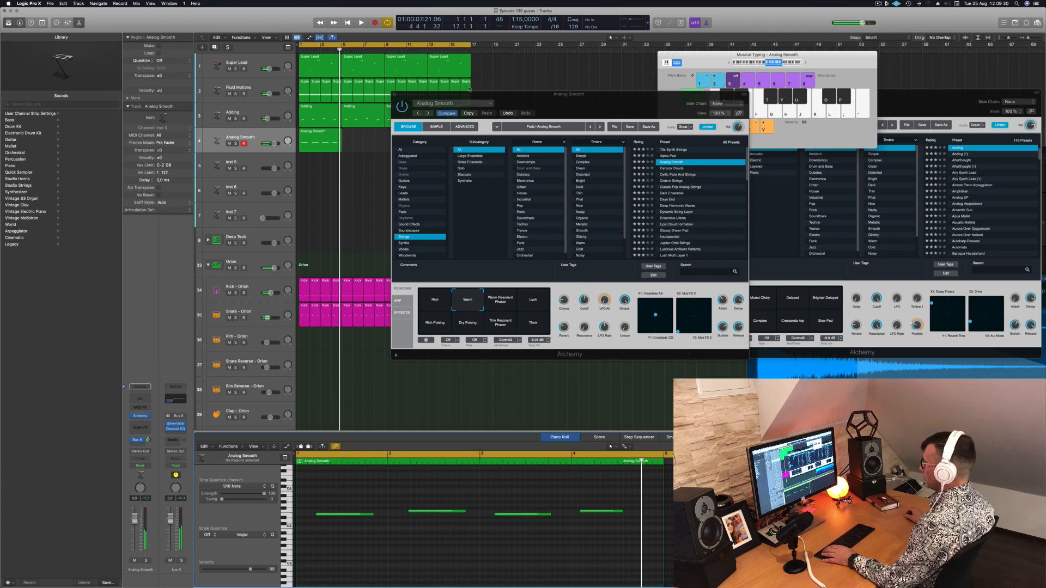
Split the Analog Smooth region starting at bar 11 at bar 13, and keep only its last four bars, moved to bar 1
drag(477, 95, 721, 90)
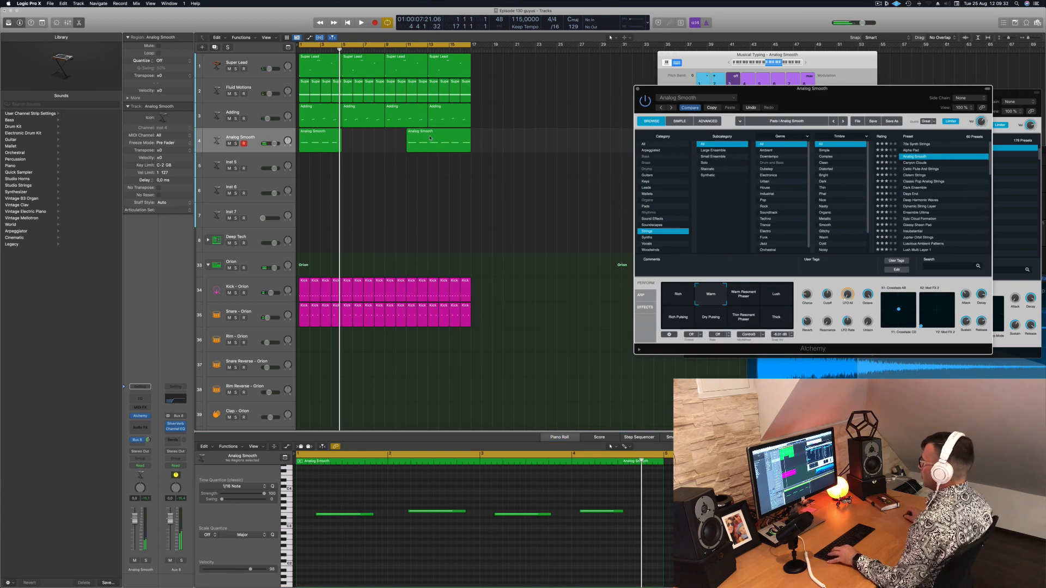
drag(430, 138, 428, 136)
super+double_click(428, 132)
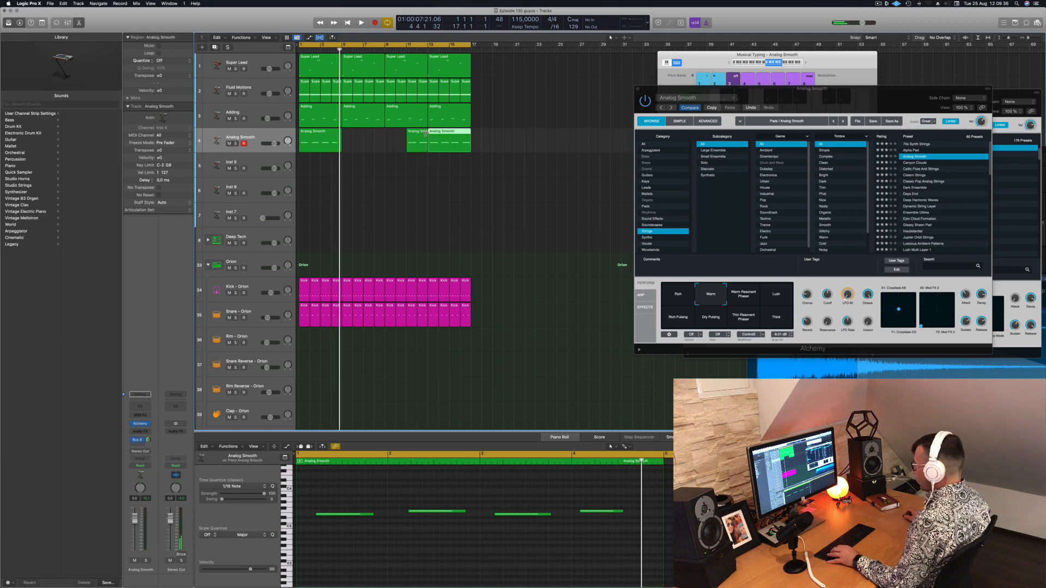
click(338, 137)
key(Delete)
drag(453, 140, 325, 143)
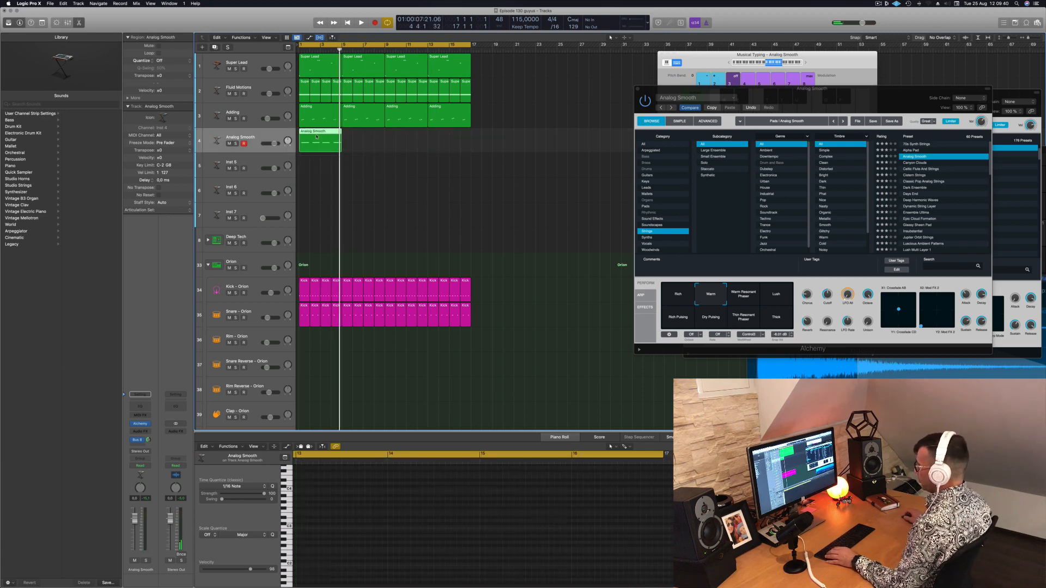
Show the moved region's notes in the Piano Roll and shift the second note slightly earlier and the third slightly later
key(p)
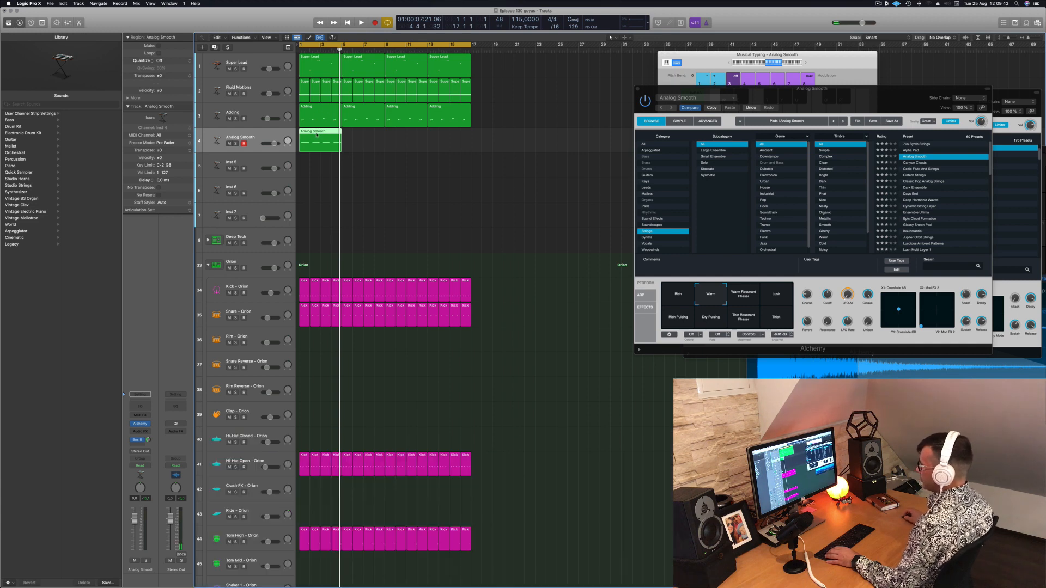
key(p)
scroll(384, 509, left, 10)
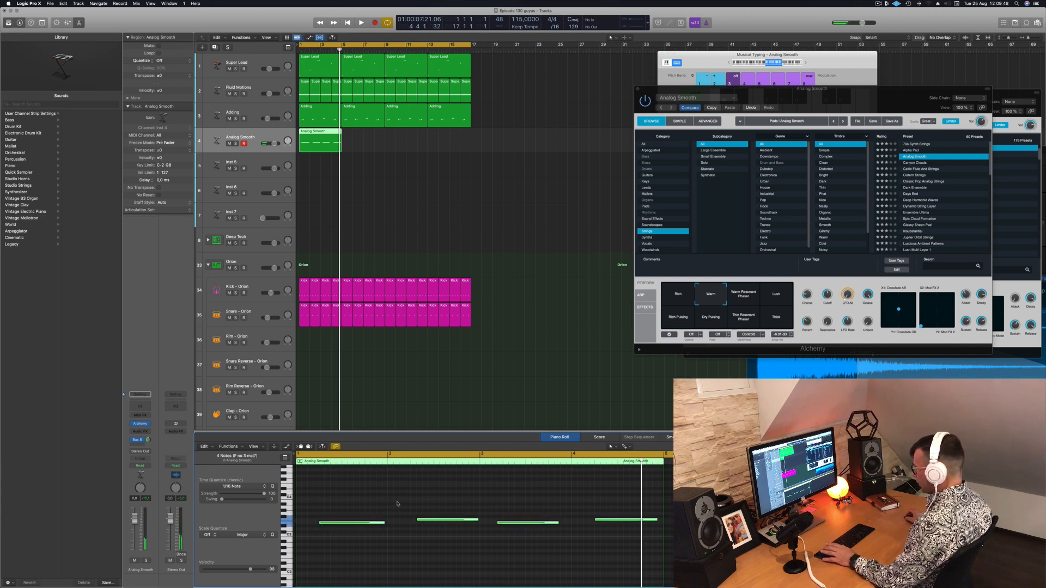
key(space)
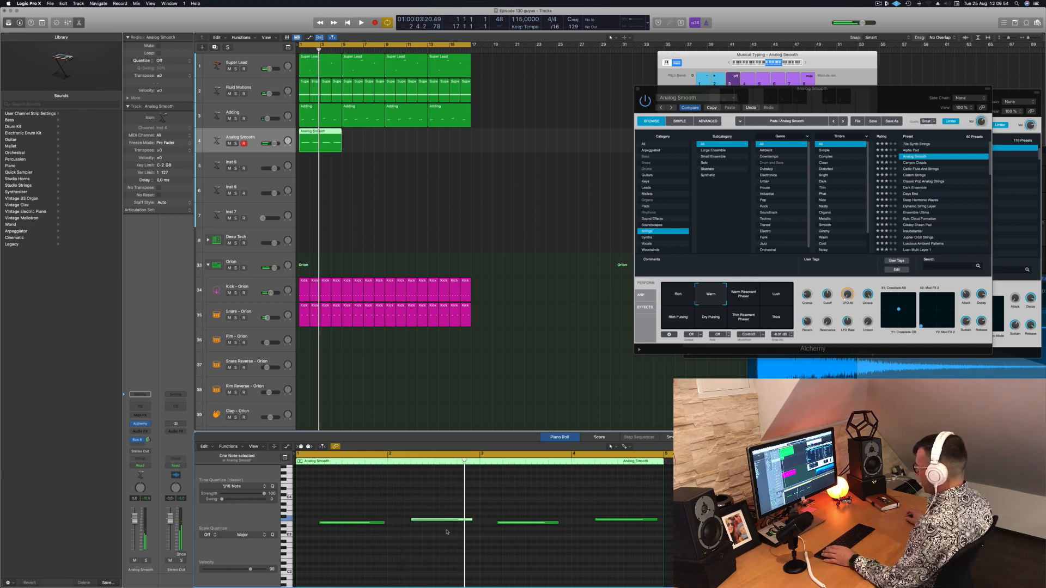
key(space)
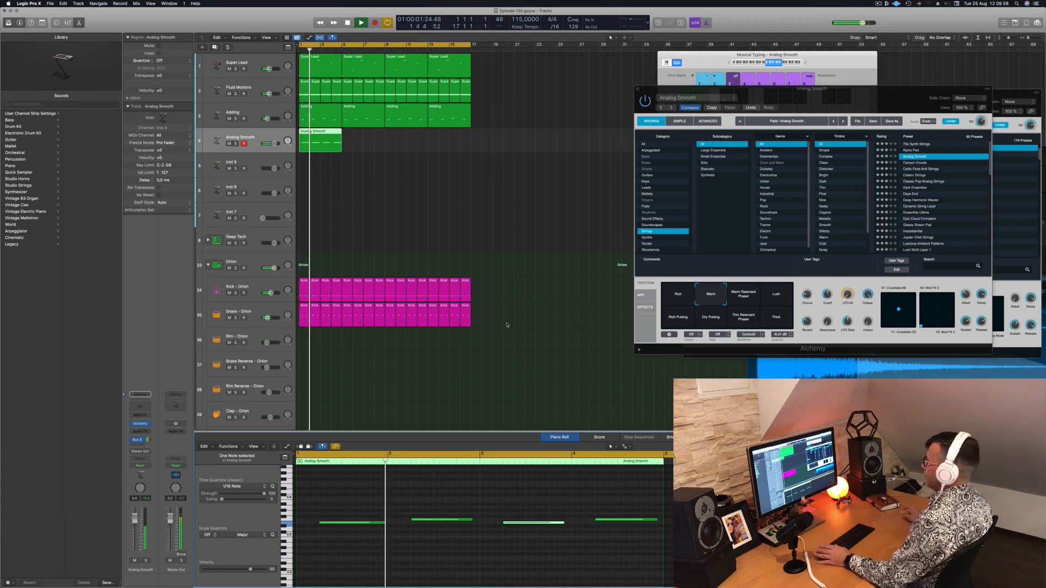
Play the arrangement from the start and lower the Analog Smooth channel's volume to balance it
key(Return)
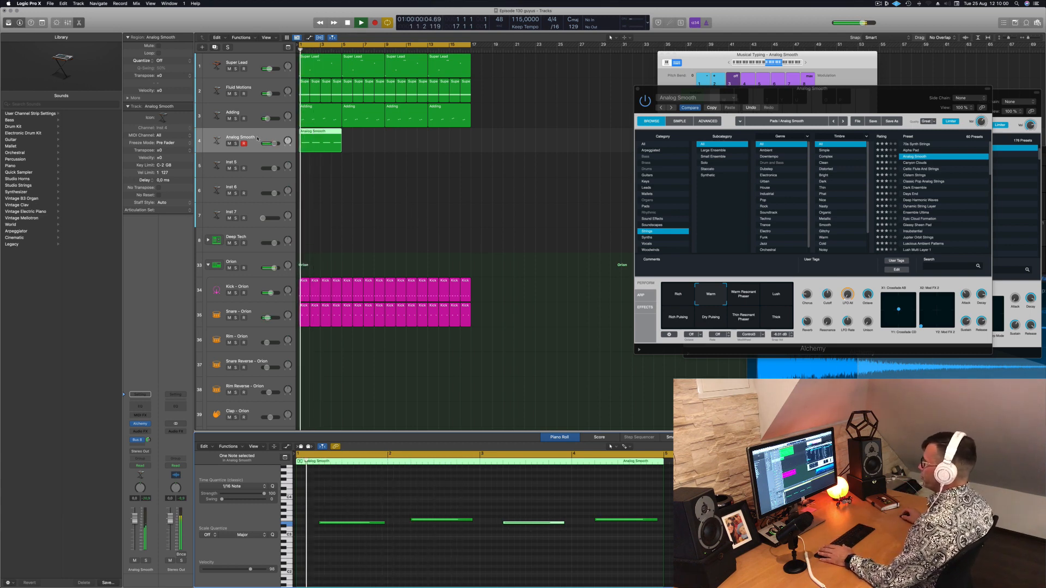
drag(134, 517, 135, 530)
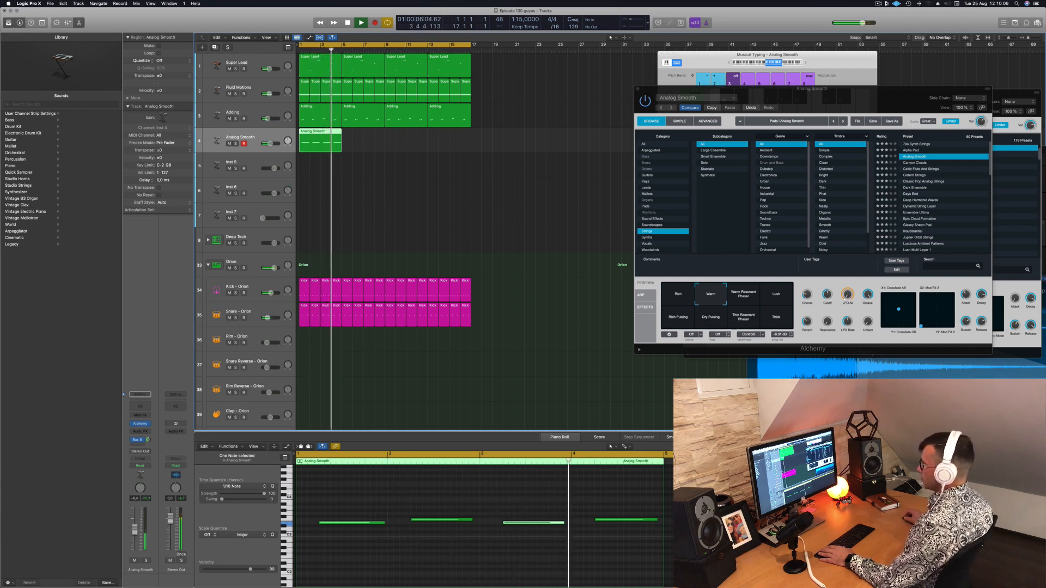
key(space)
key(space)
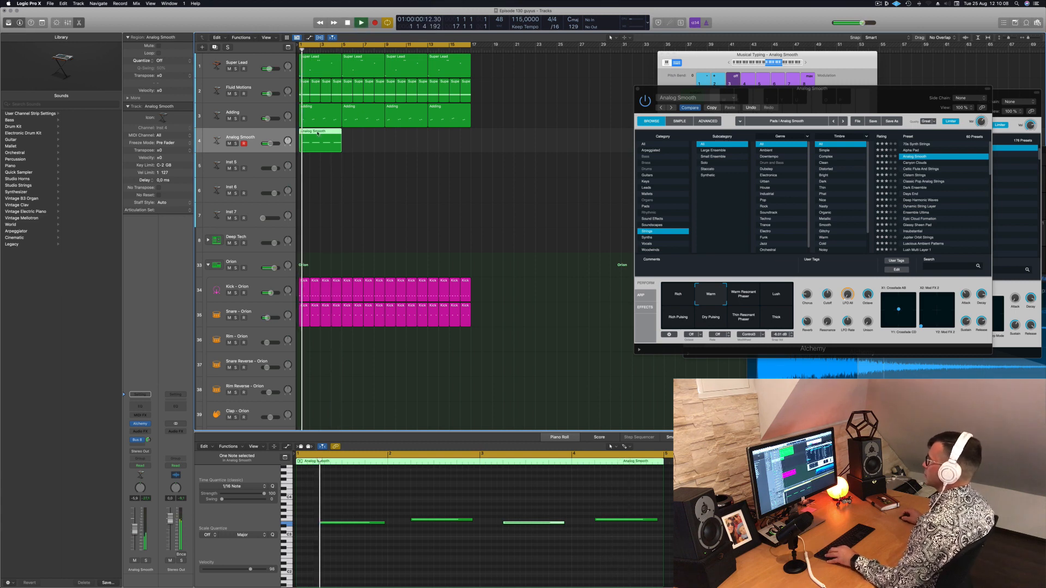
Copy the four-bar Analog Smooth region to bar 5 and both regions to bar 9, filling all 16 bars
alt+drag(338, 143, 387, 145)
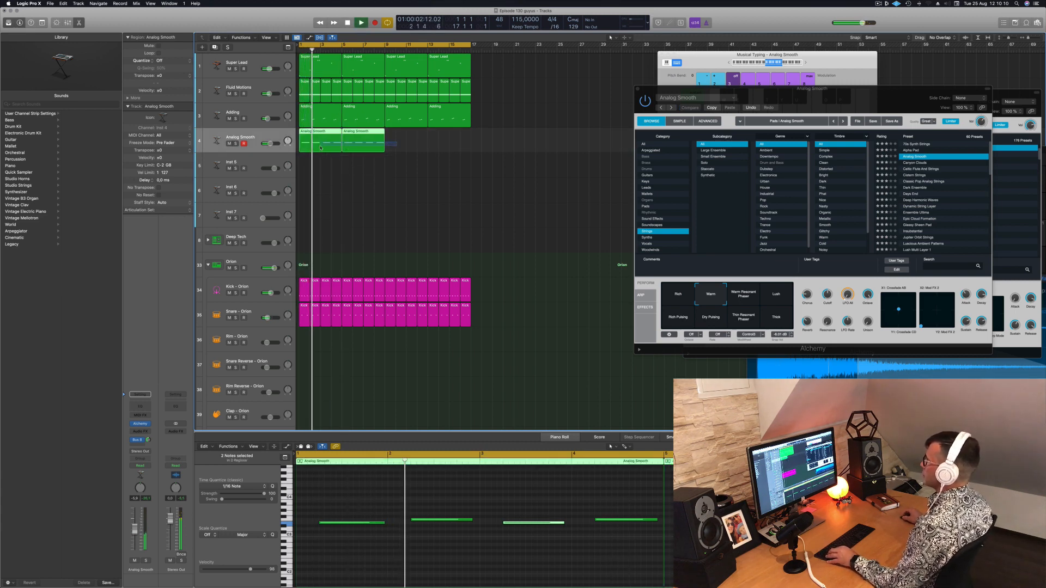
shift+click(322, 143)
alt+drag(322, 142, 407, 137)
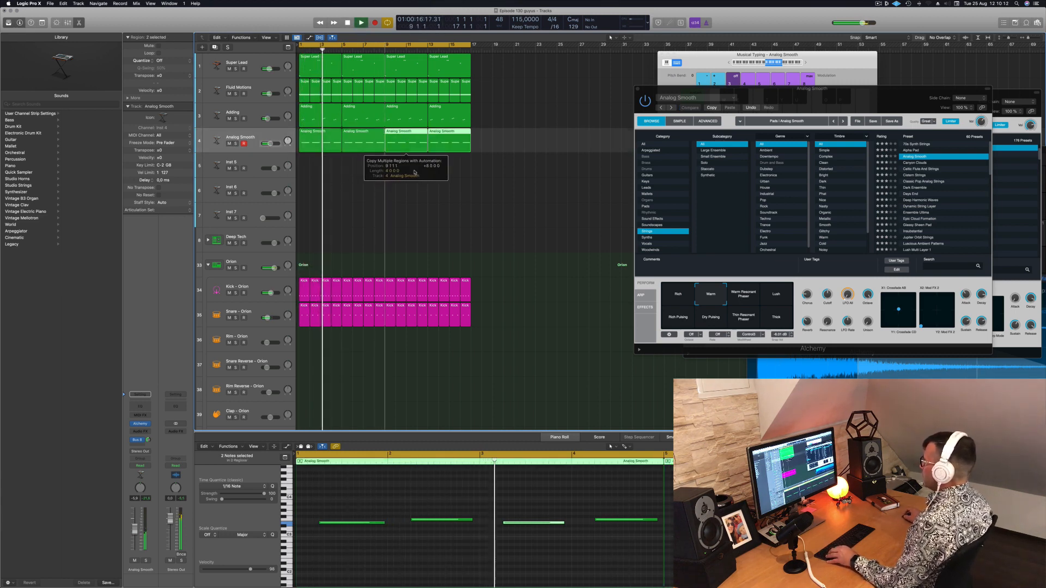
click(397, 204)
scroll(397, 204, down, 3)
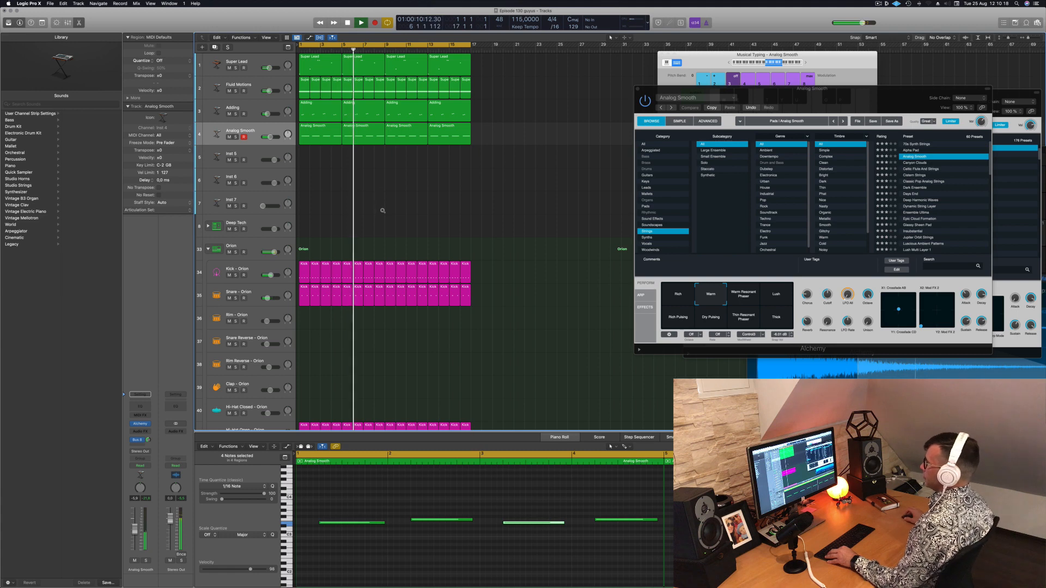
scroll(384, 211, down, 2)
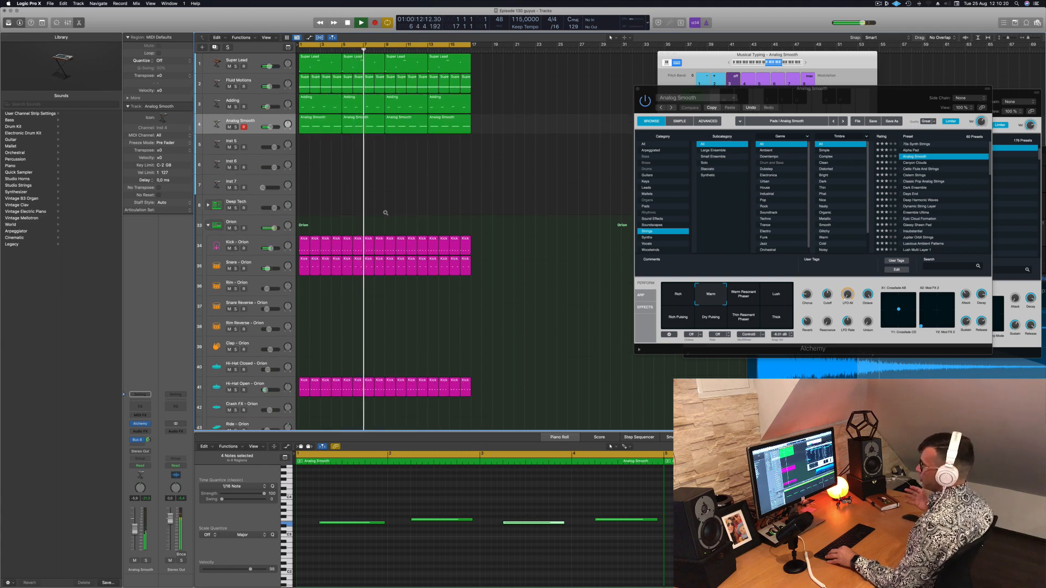
Copy the first Hi-Hat Open region to bar 1 of the Hi-Hat Closed track
scroll(396, 211, down, 3)
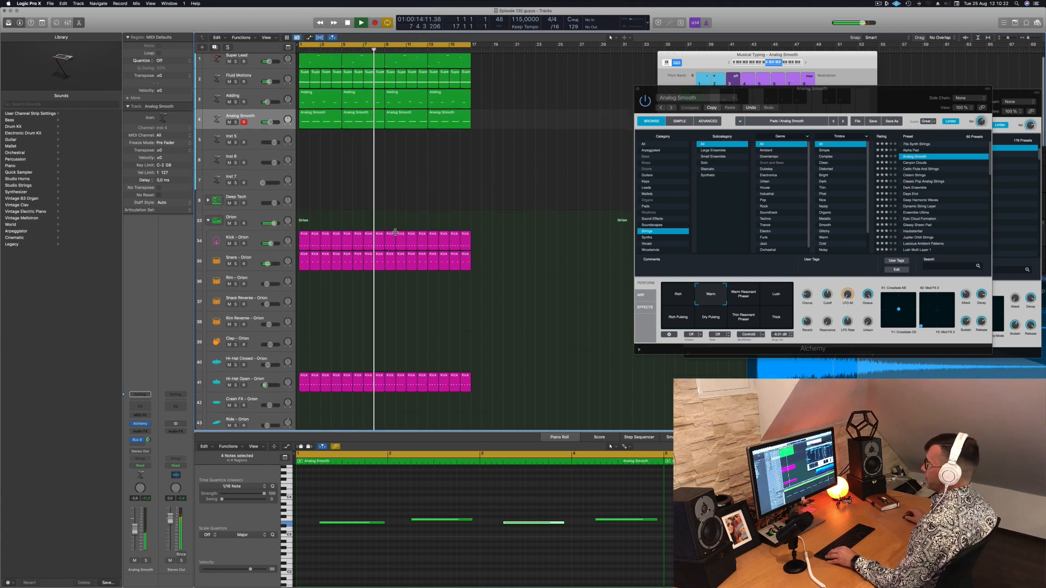
click(305, 347)
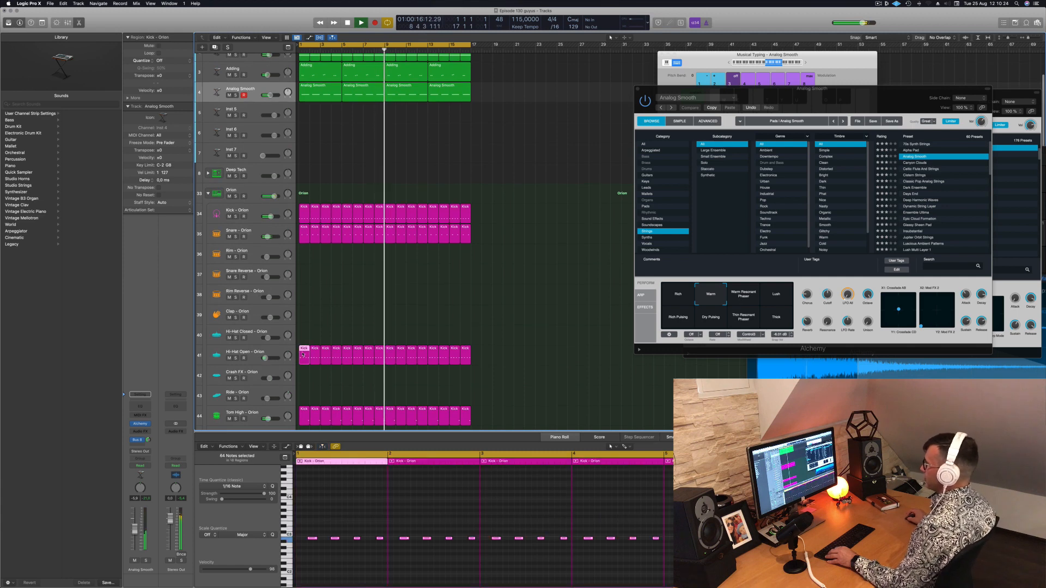
drag(305, 347, 304, 336)
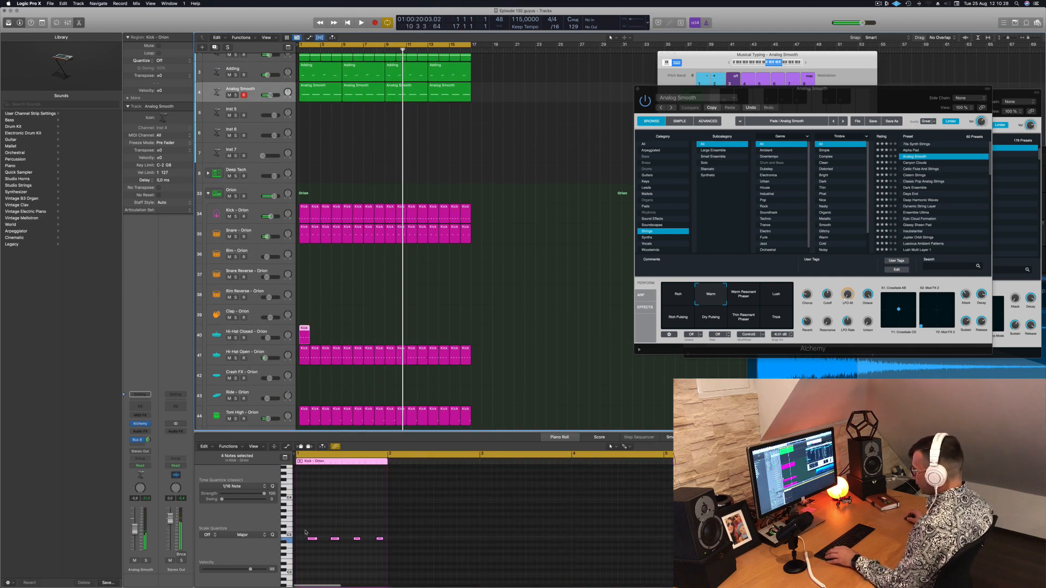
Move the copied region's four notes onto the beats, duplicate them onto the off-beats for eight even notes, and play the result
drag(306, 532, 409, 549)
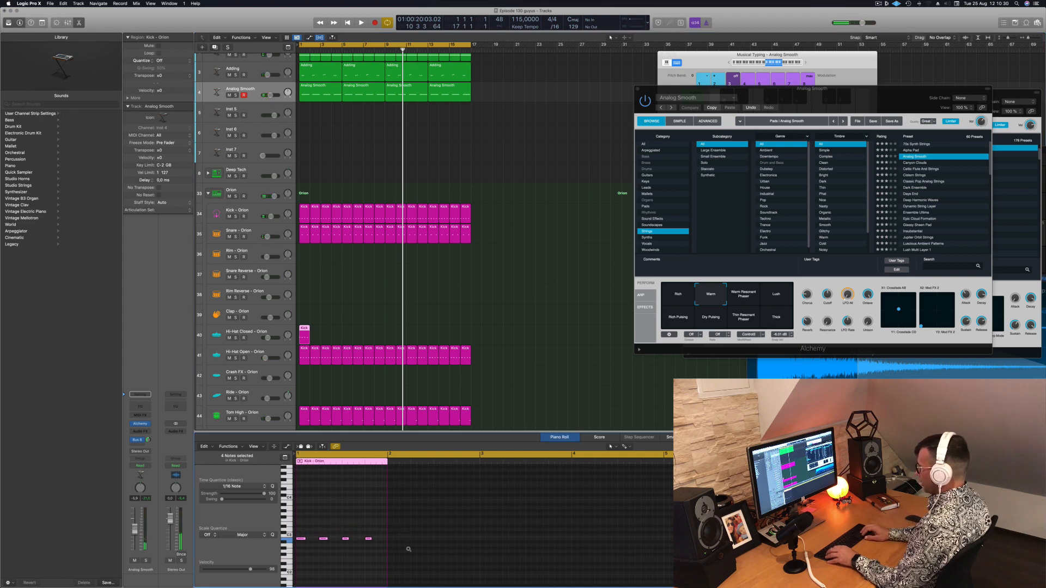
key(space)
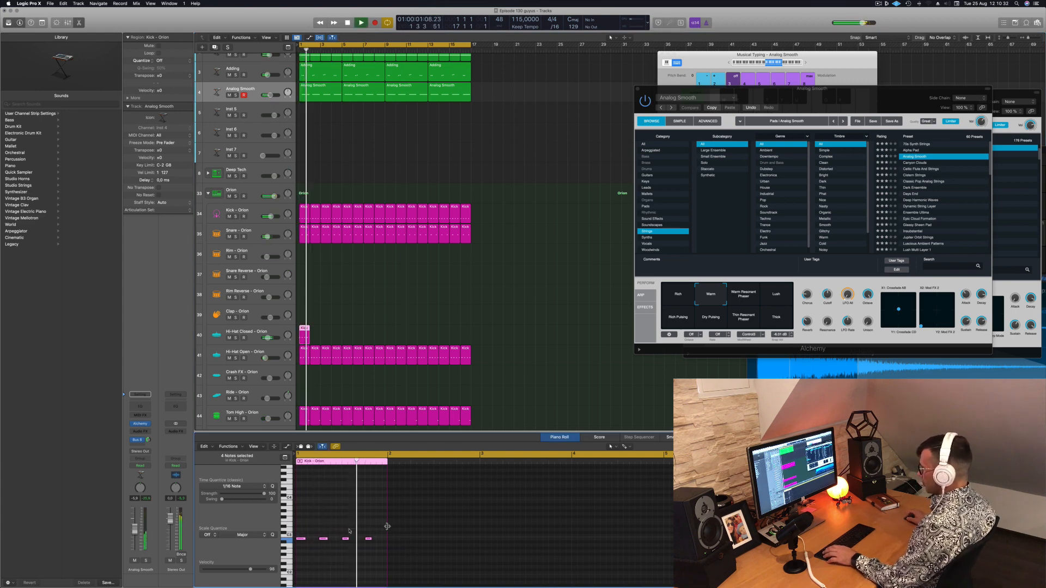
drag(307, 545, 312, 544)
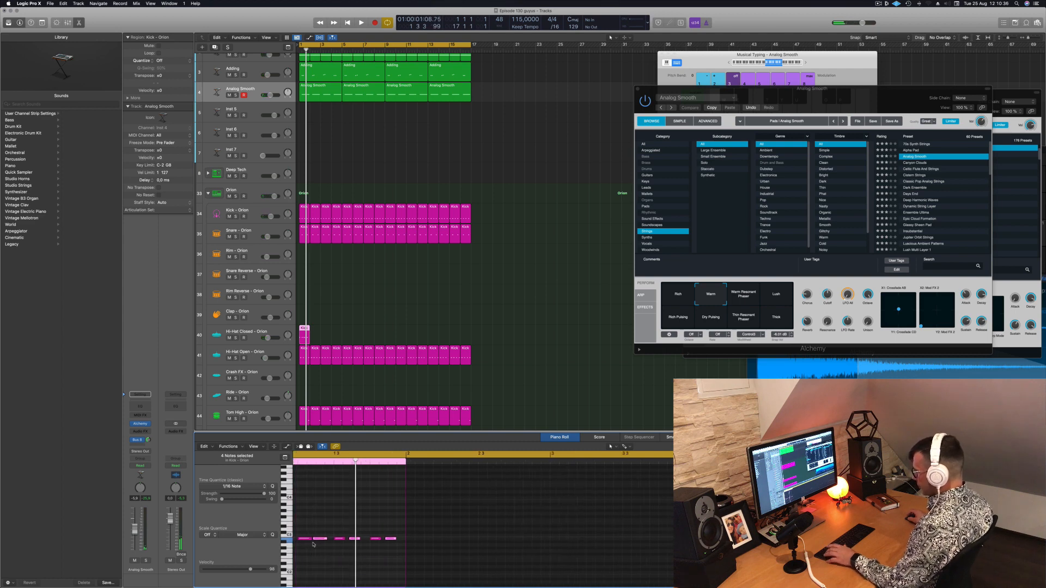
click(311, 551)
key(space)
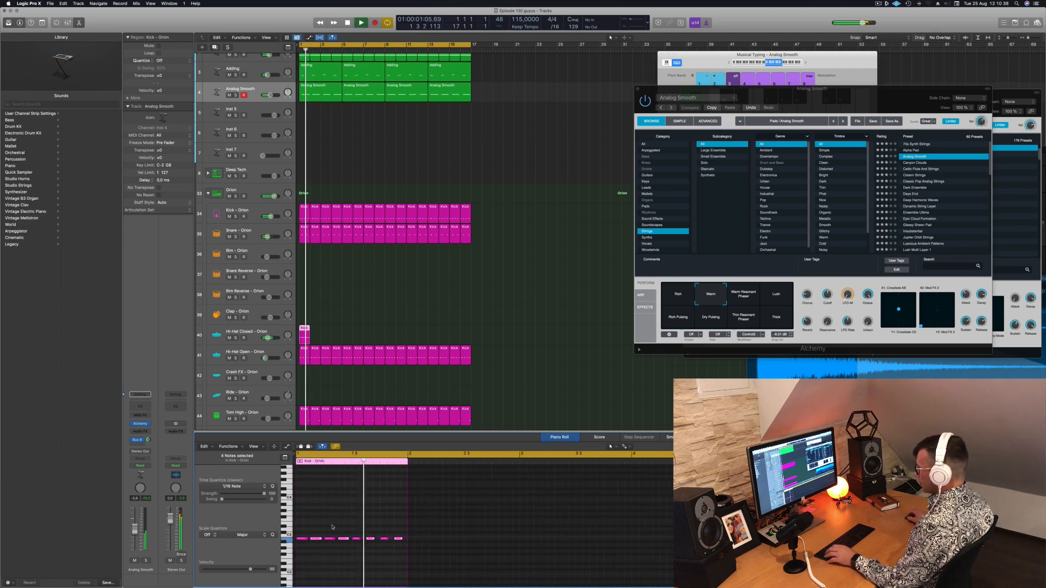
Copy the one-bar Hi-Hat Closed region repeatedly to fill all 16 bars and play from the start
drag(303, 330, 393, 336)
shift+click(304, 329)
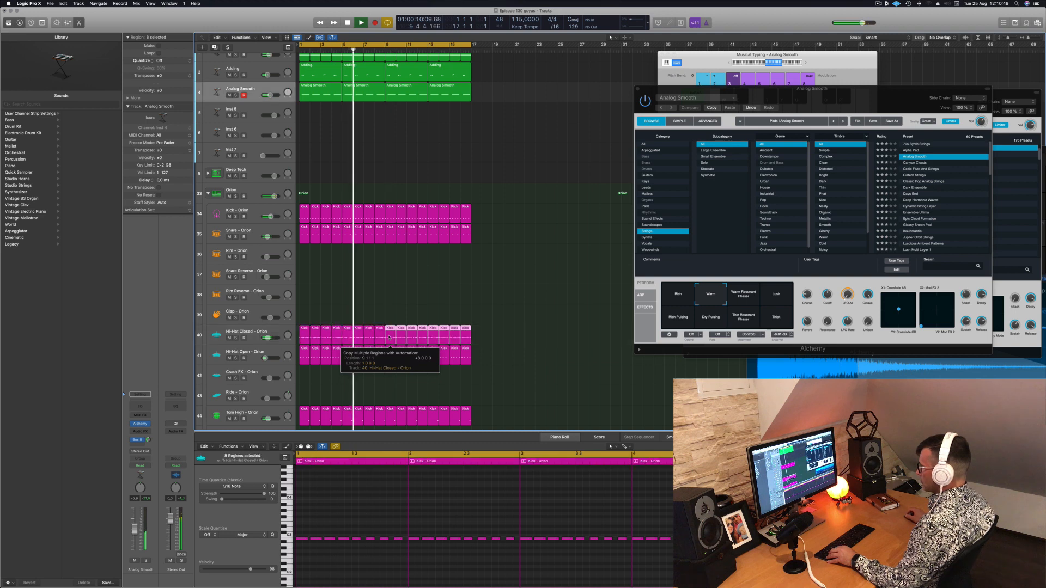
key(Return)
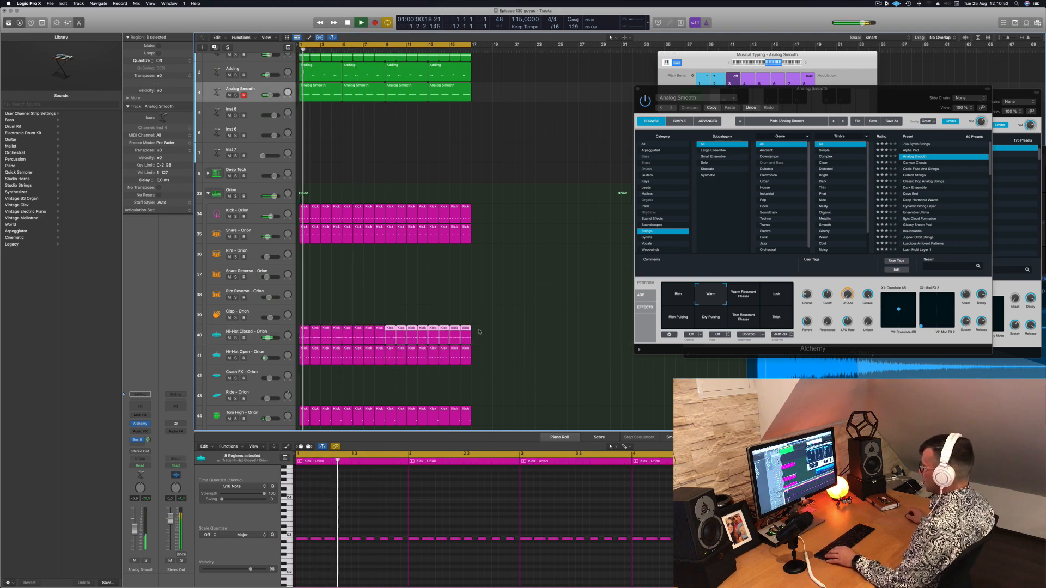
Move all sixteen Hi-Hat Closed regions to the Ride - Orion track and play that track from the start
drag(479, 330, 303, 400)
key(space)
click(236, 387)
key(Return)
key(space)
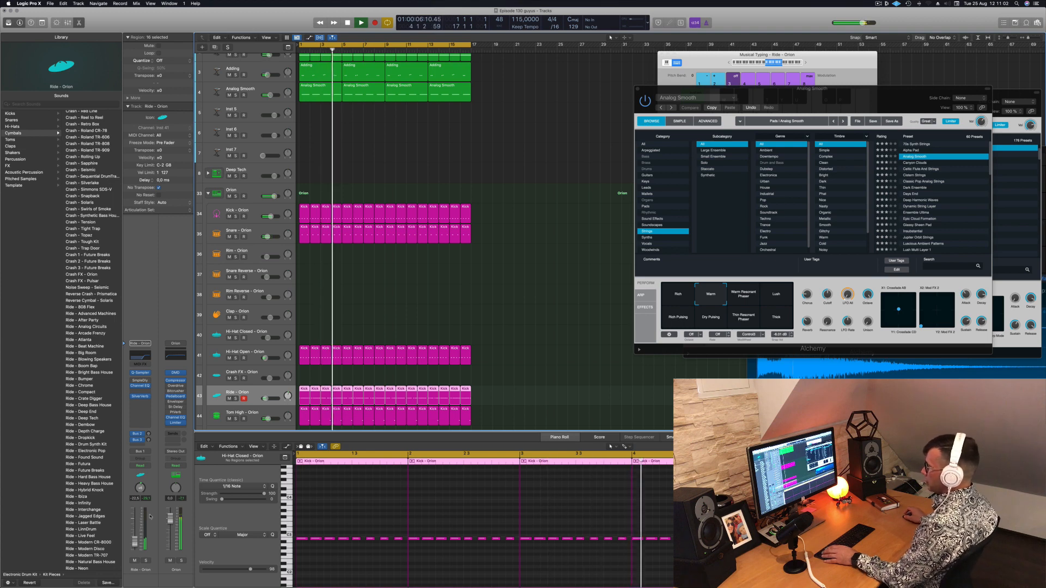
Insert the Step FX multi-effect on the Ride - Orion channel
click(145, 404)
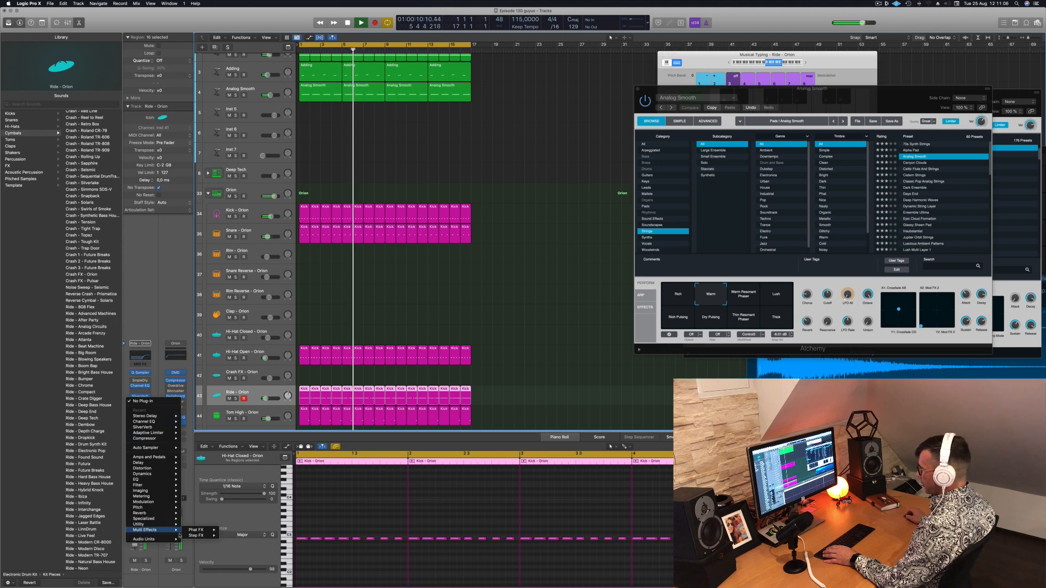
mouse_move(197, 536)
click(231, 536)
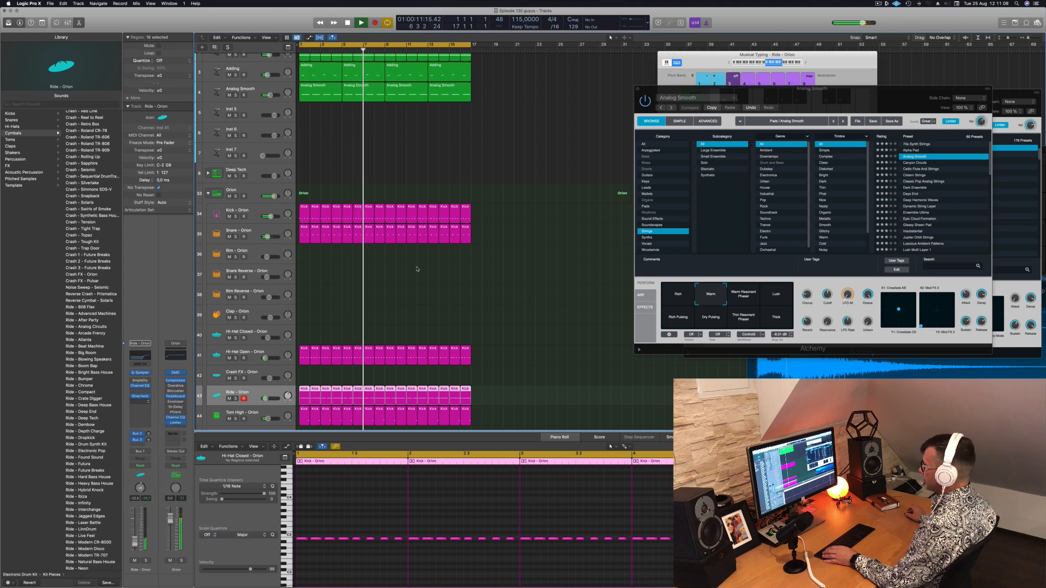
Audition the Step FX presets, keep Broken Echoes on the ride, and close the plug-in window
drag(436, 89, 516, 97)
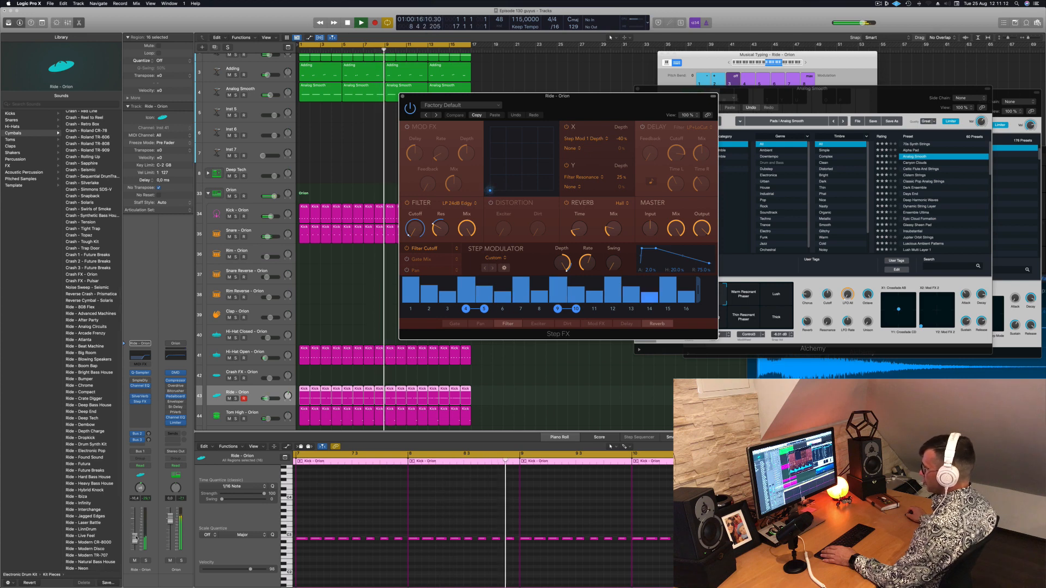
drag(465, 117, 358, 129)
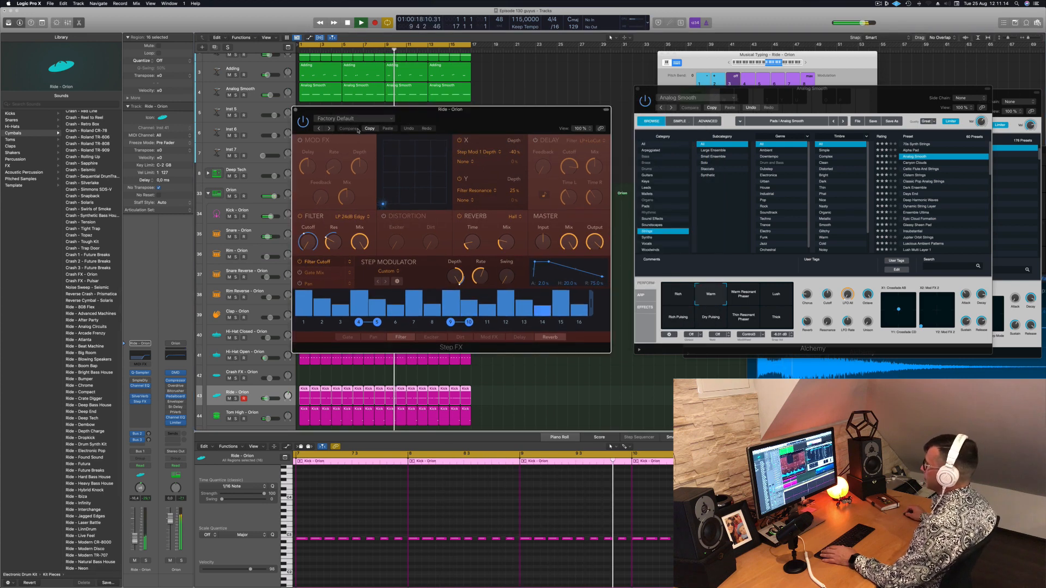
click(330, 128)
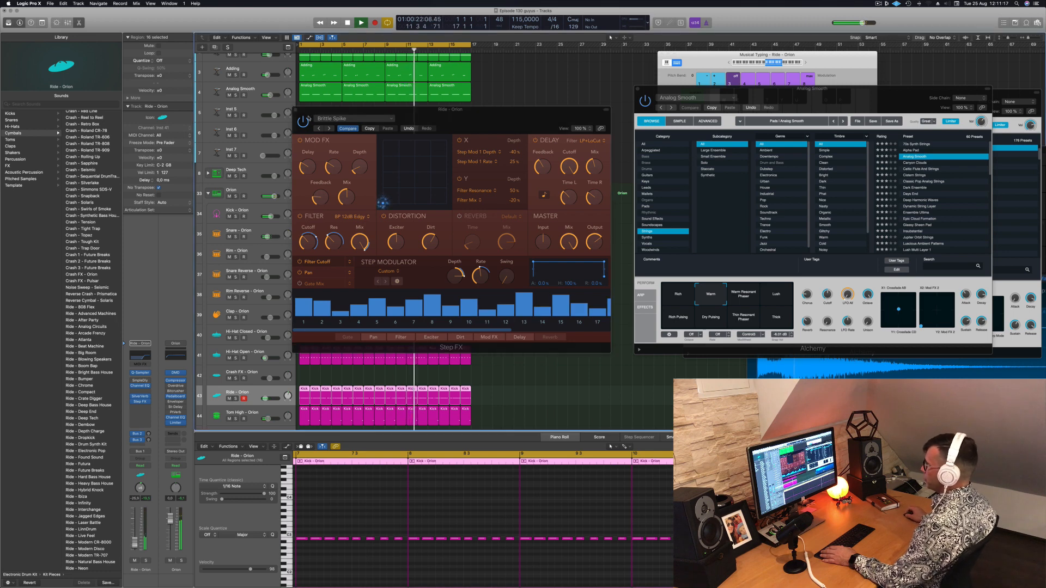
click(329, 129)
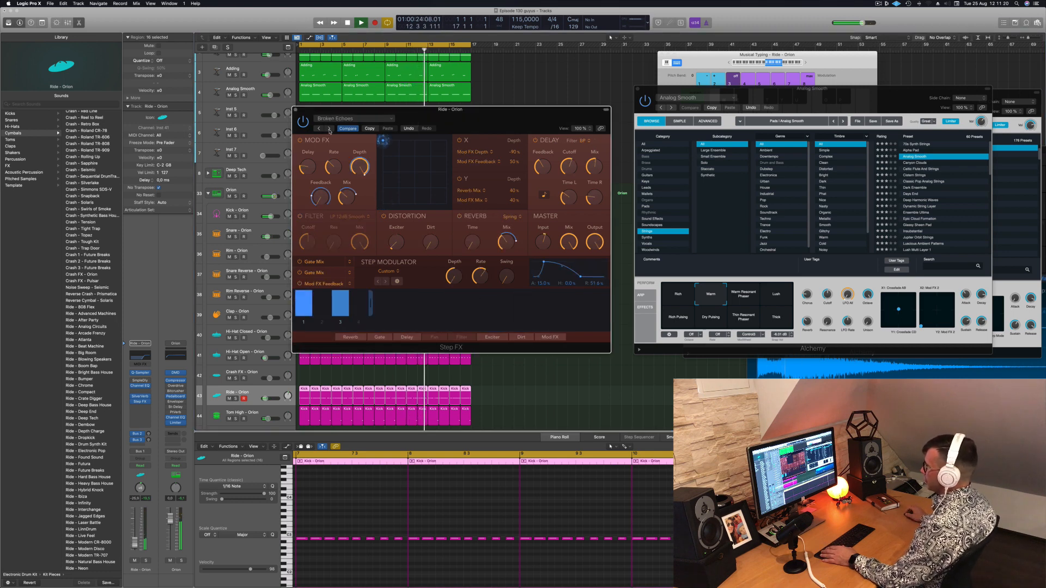
drag(453, 120, 485, 123)
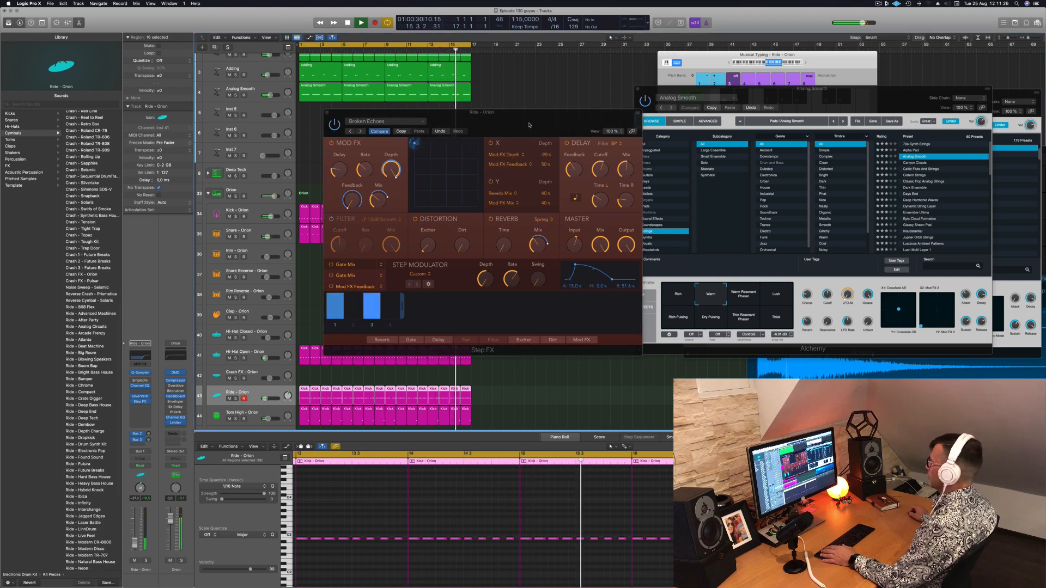
drag(529, 125, 488, 142)
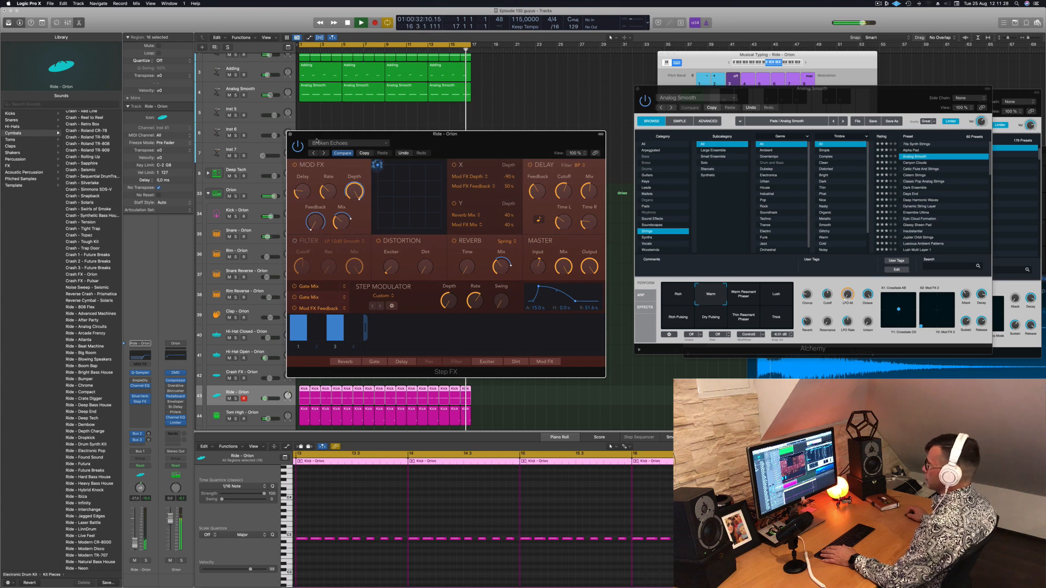
click(290, 134)
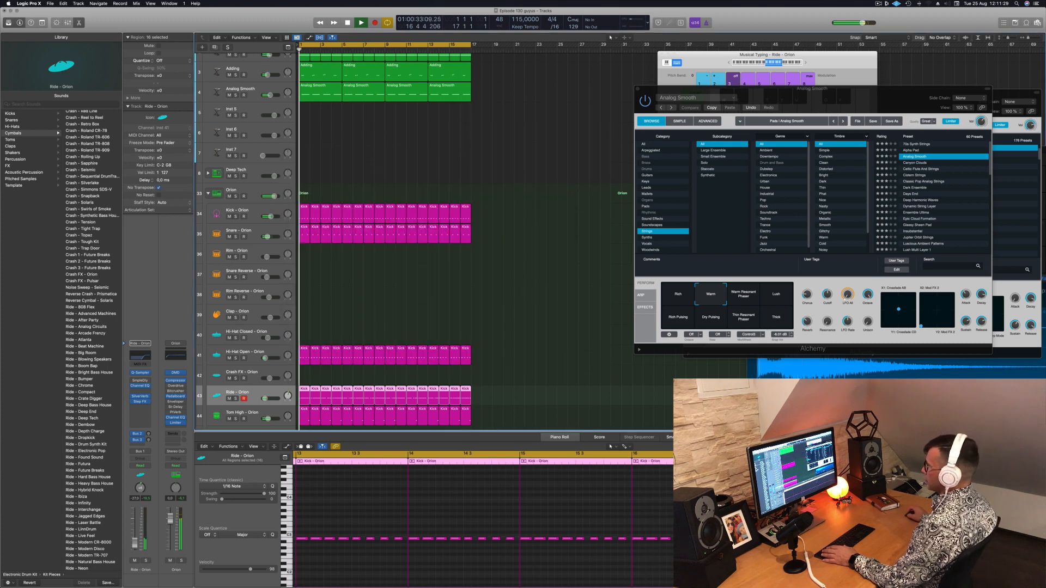
click(422, 284)
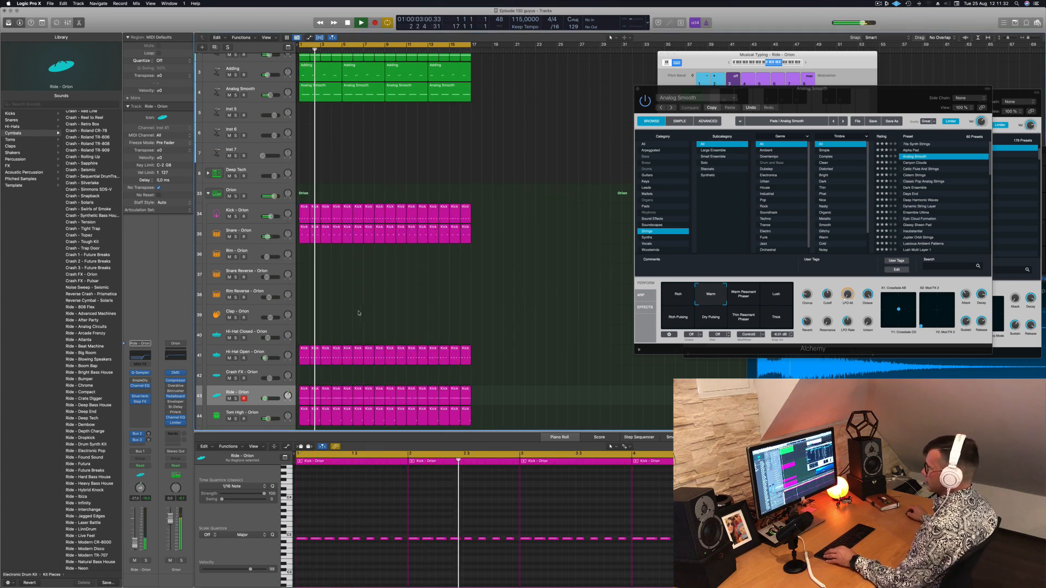
Copy the first Ride region to bar 1 of the Shaker 1 - Orion track
scroll(350, 316, down, 3)
scroll(358, 298, down, 3)
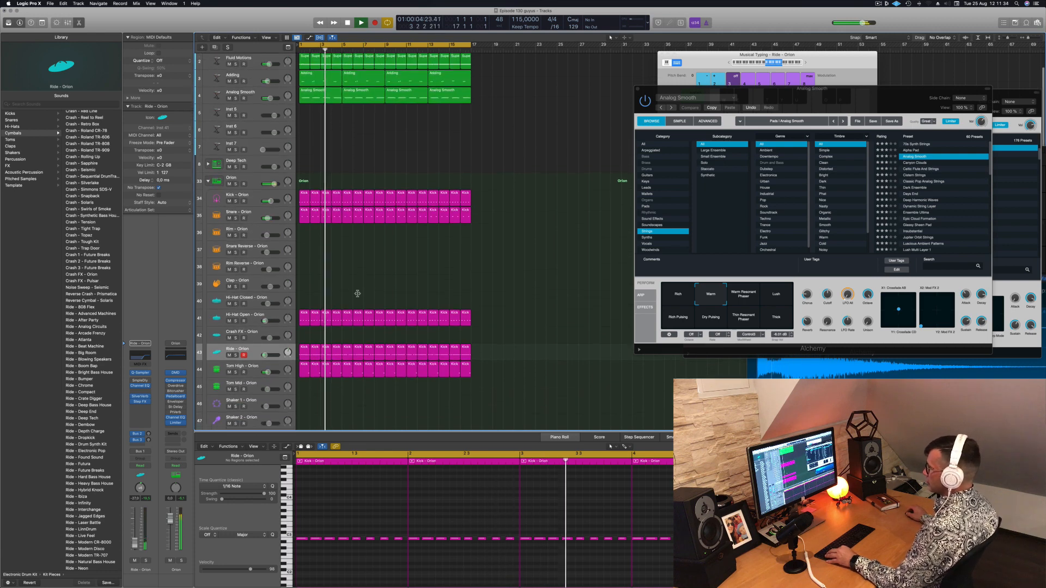
scroll(325, 320, down, 4)
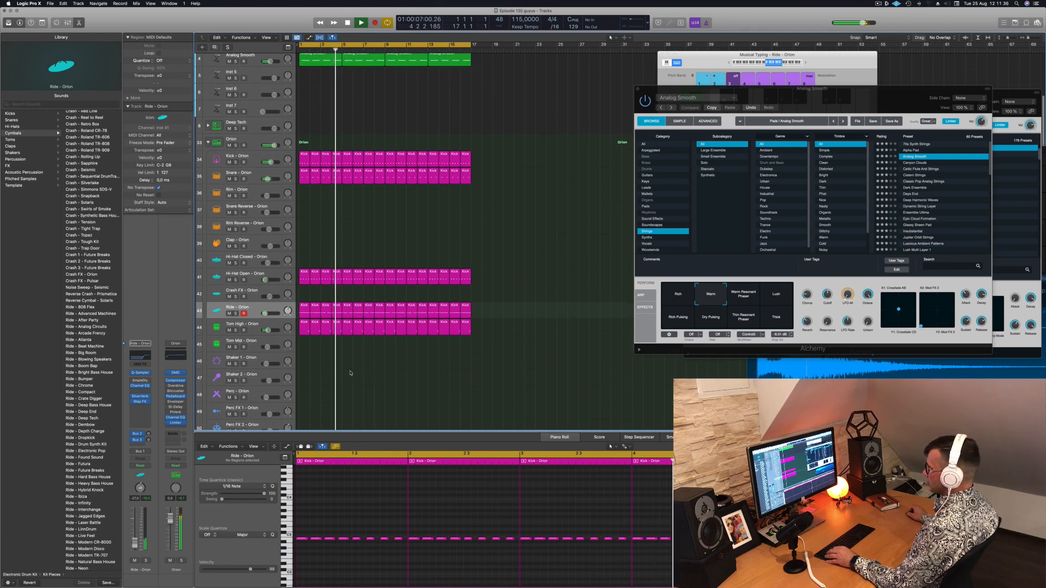
scroll(327, 311, down, 1)
click(305, 288)
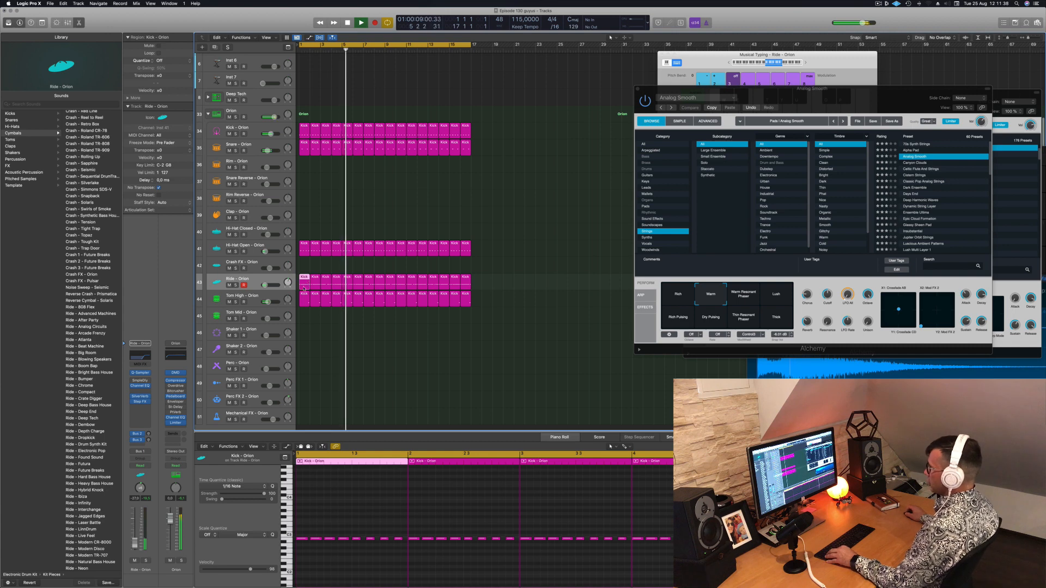
drag(304, 289, 304, 339)
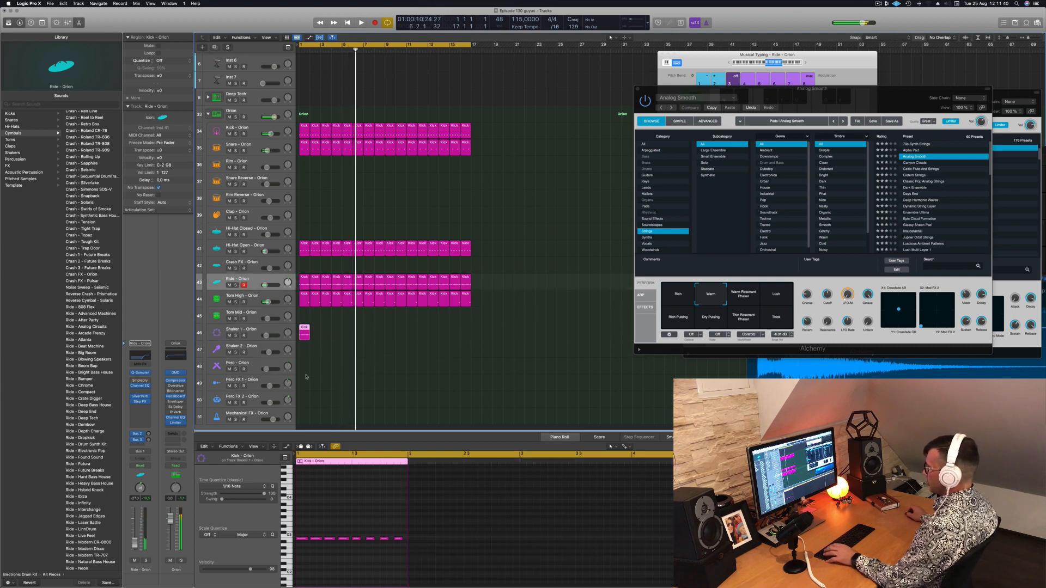
Copy the one-bar Shaker 1 region repeatedly to fill all 16 bars and play the arrangement
click(261, 333)
key(space)
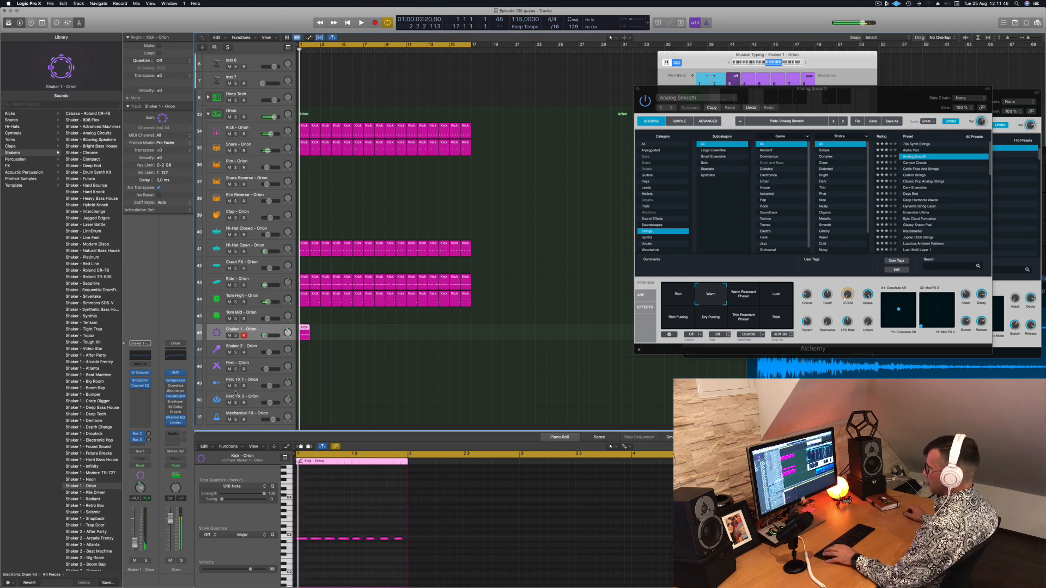
drag(304, 330, 391, 337)
shift+click(304, 335)
key(space)
key(space)
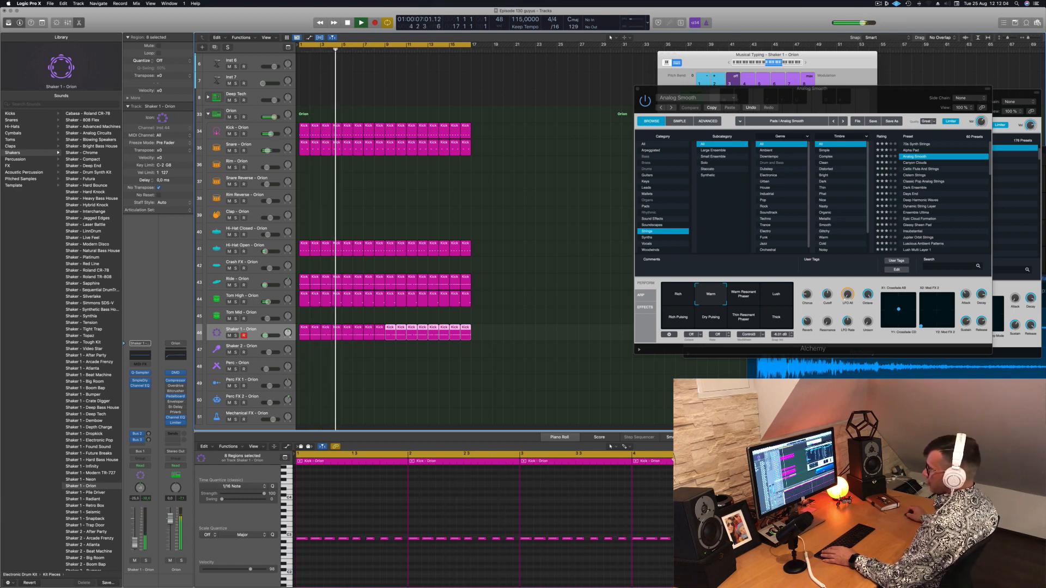
click(369, 410)
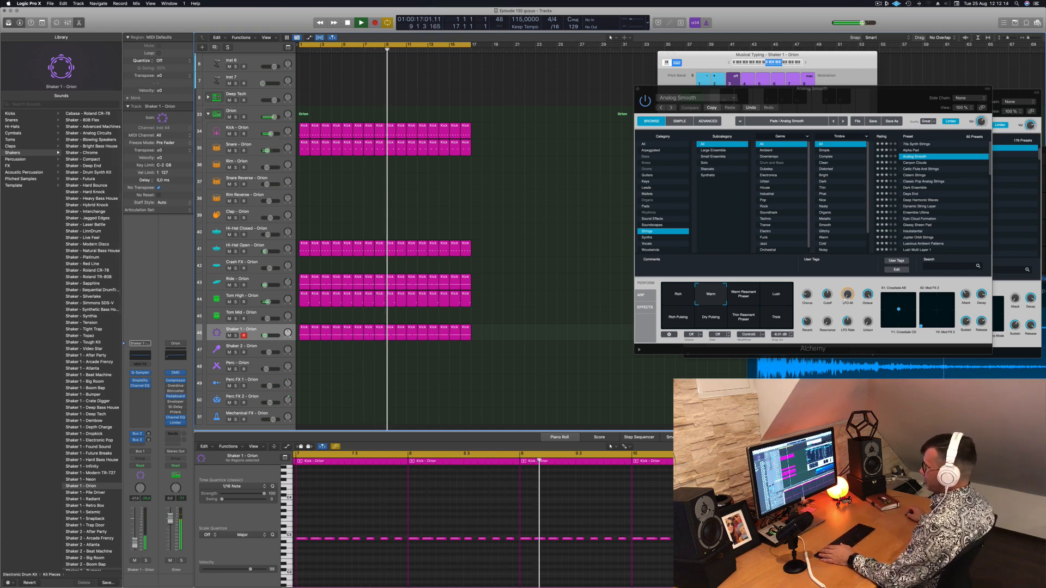
Create a new track with duplicate settings from the Super Lead track
scroll(468, 267, up, 3)
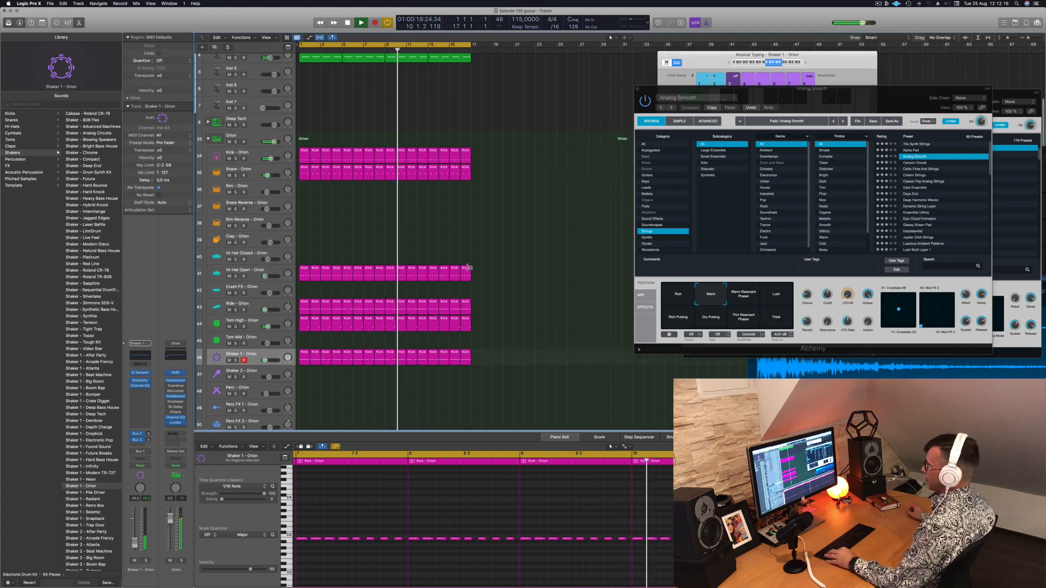
scroll(468, 267, down, 5)
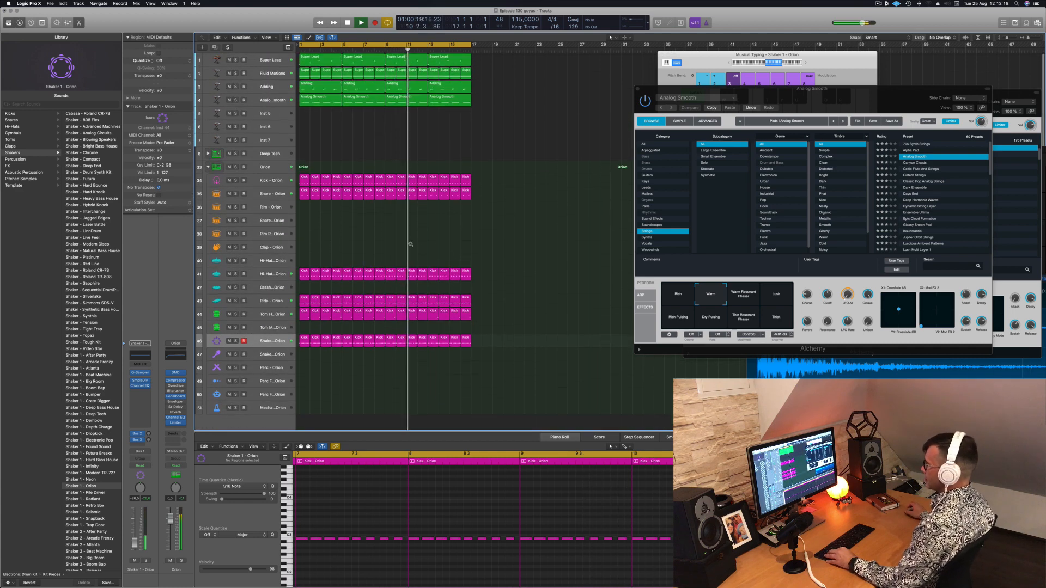
scroll(411, 244, down, 4)
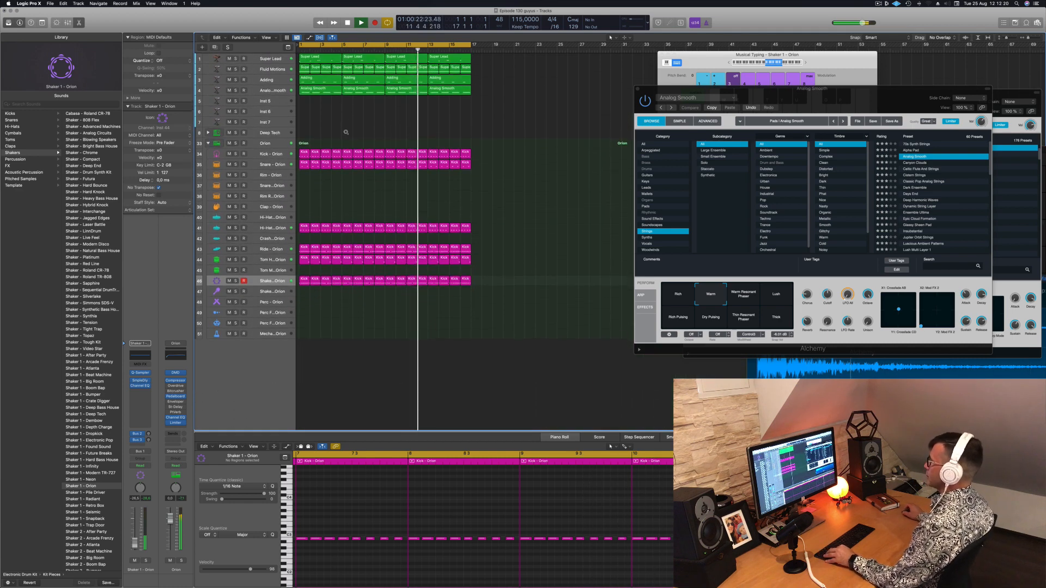
scroll(346, 132, up, 4)
click(256, 59)
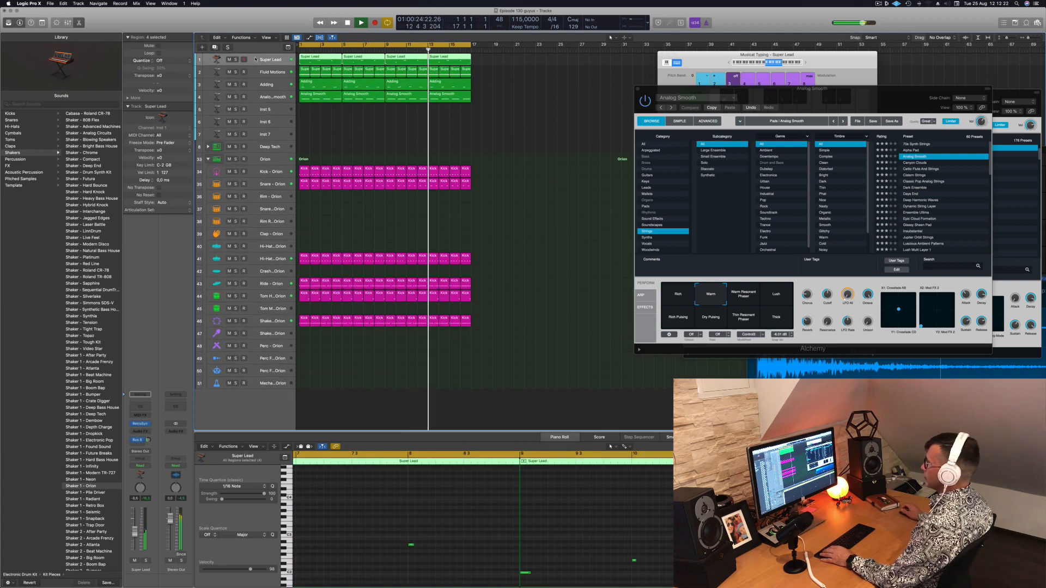
key(super+d)
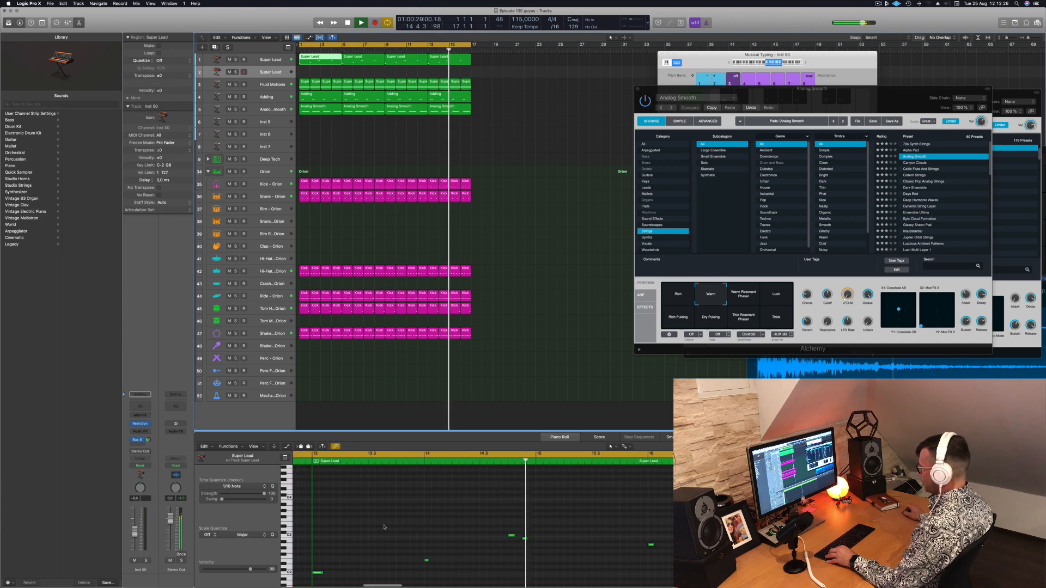
Copy the first Super Lead region to bar 1 of the duplicated Super Lead track and show its notes in the Piano Roll
scroll(381, 526, down, 3)
click(327, 528)
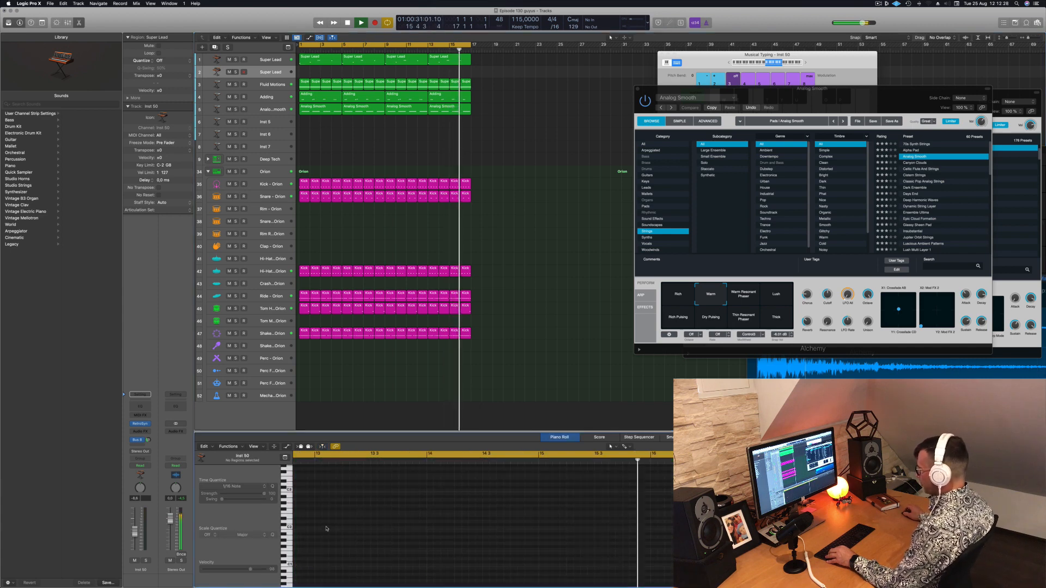
click(316, 60)
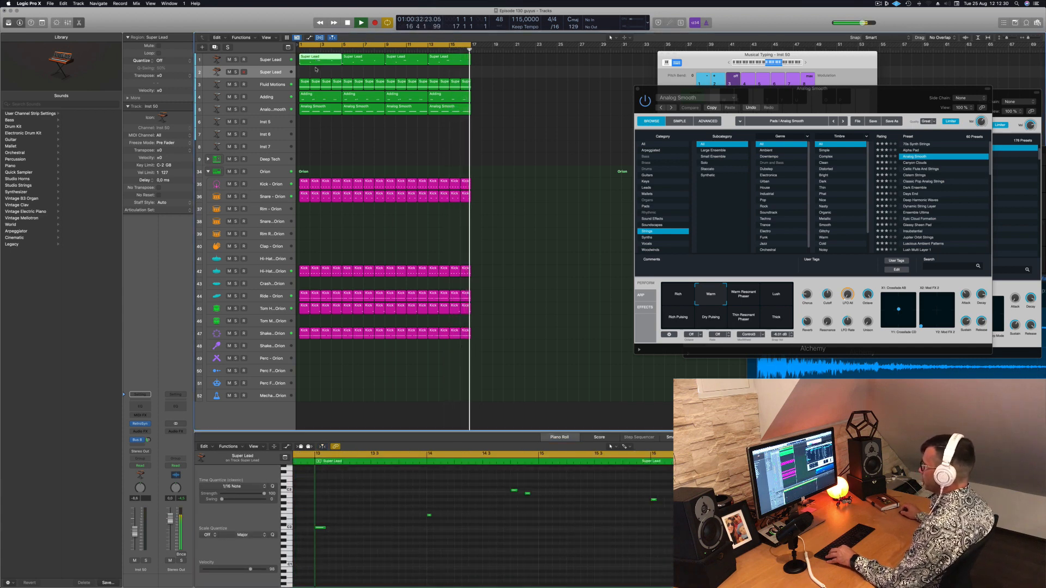
drag(316, 69, 316, 73)
key(space)
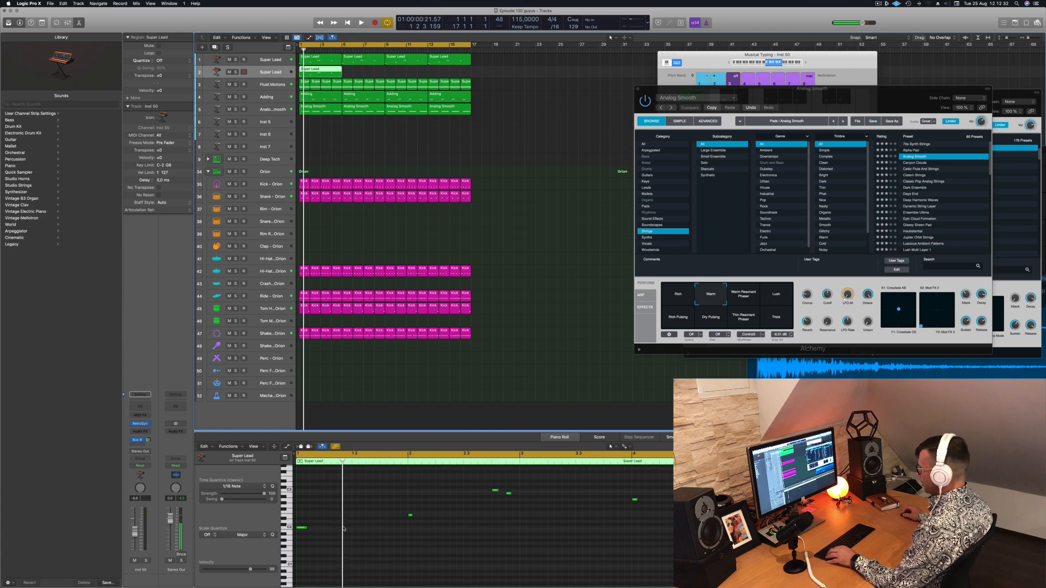
Delete the earlier of the two notes just before bar 3 in the duplicated Super Lead region and lengthen the remaining notes to about one bar each
click(312, 530)
drag(307, 528, 303, 531)
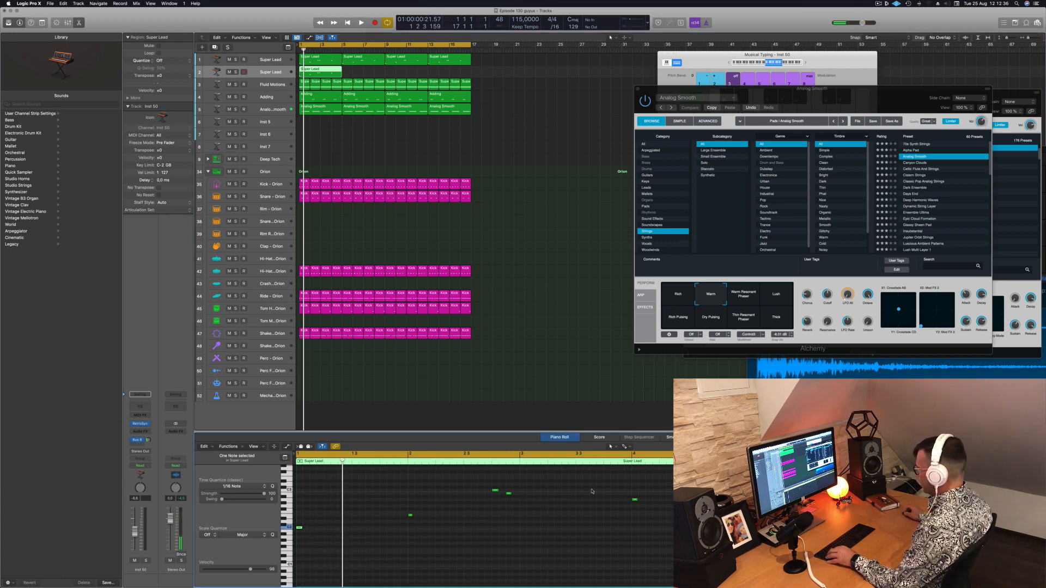
drag(678, 493, 463, 585)
scroll(496, 563, up, 5)
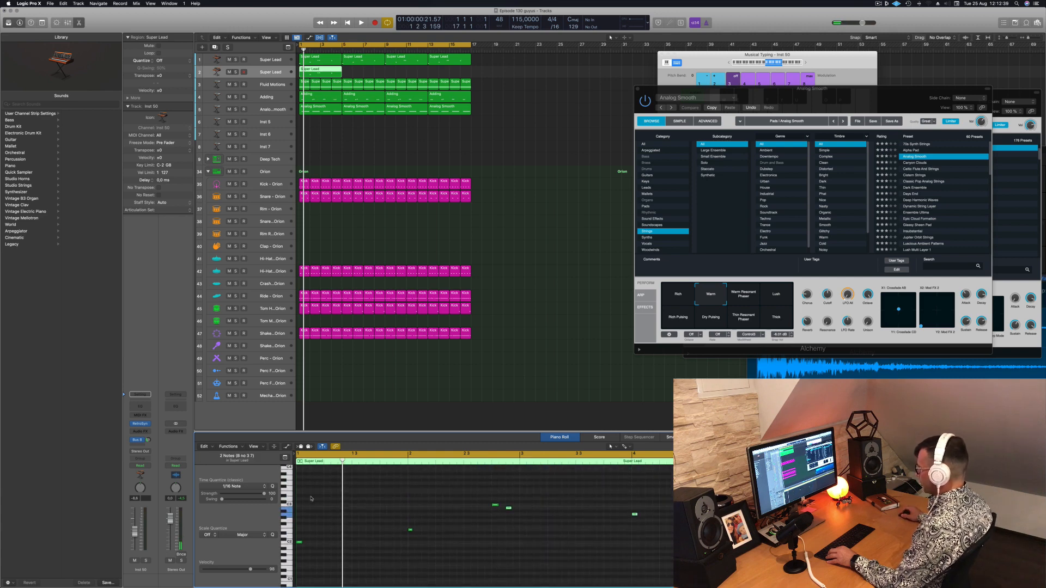
drag(301, 502, 669, 565)
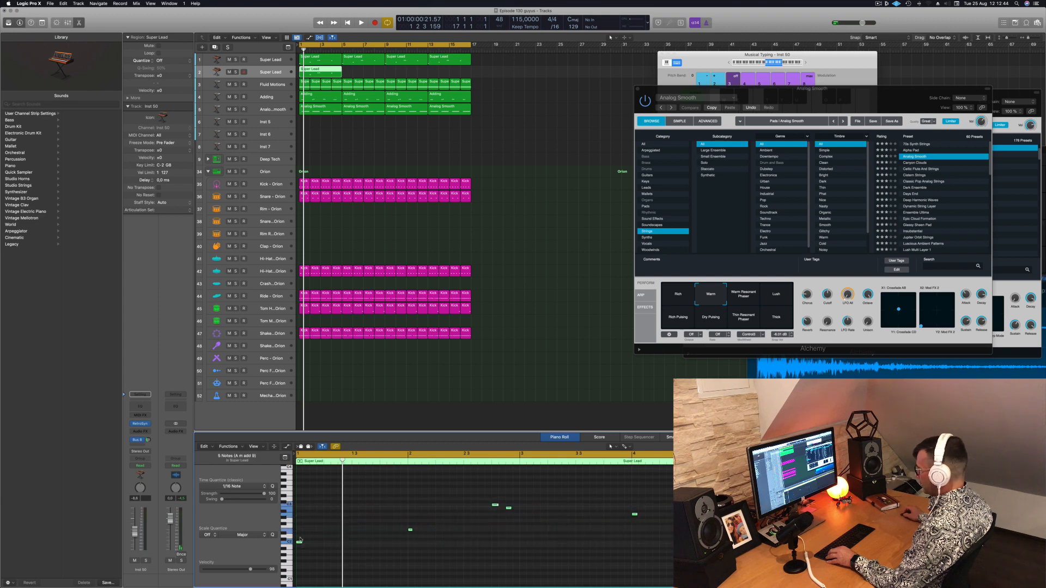
drag(300, 541, 407, 543)
click(495, 494)
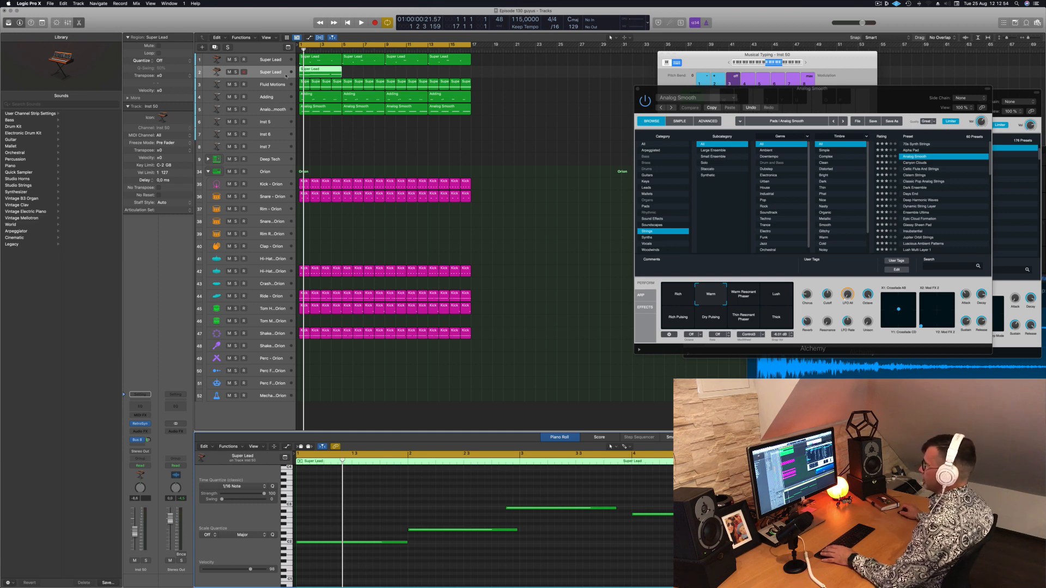
Copy the edited four-bar region along the duplicated Super Lead track to fill all 16 bars during playback
key(space)
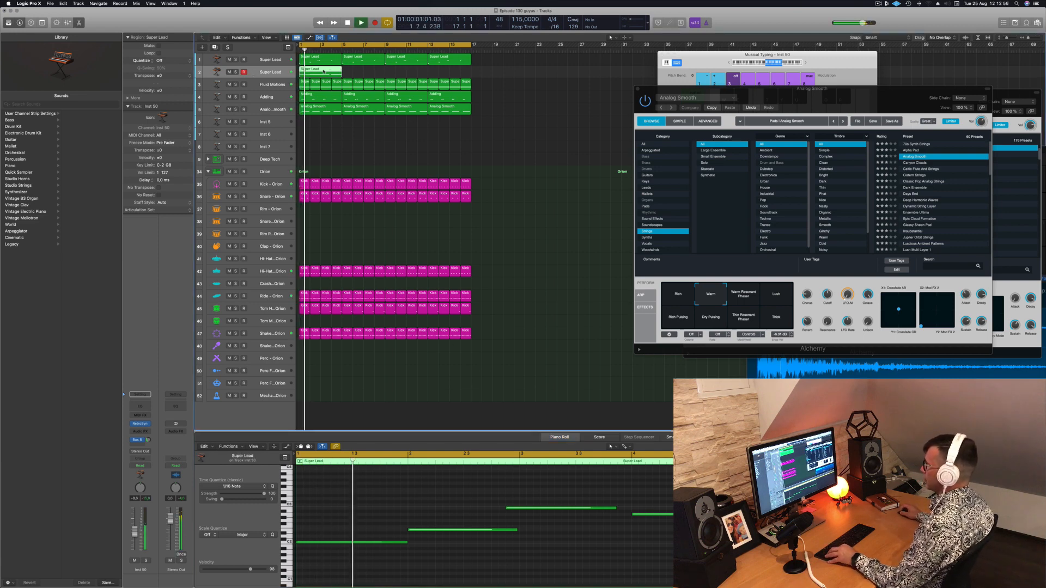
drag(331, 71, 408, 74)
key(space)
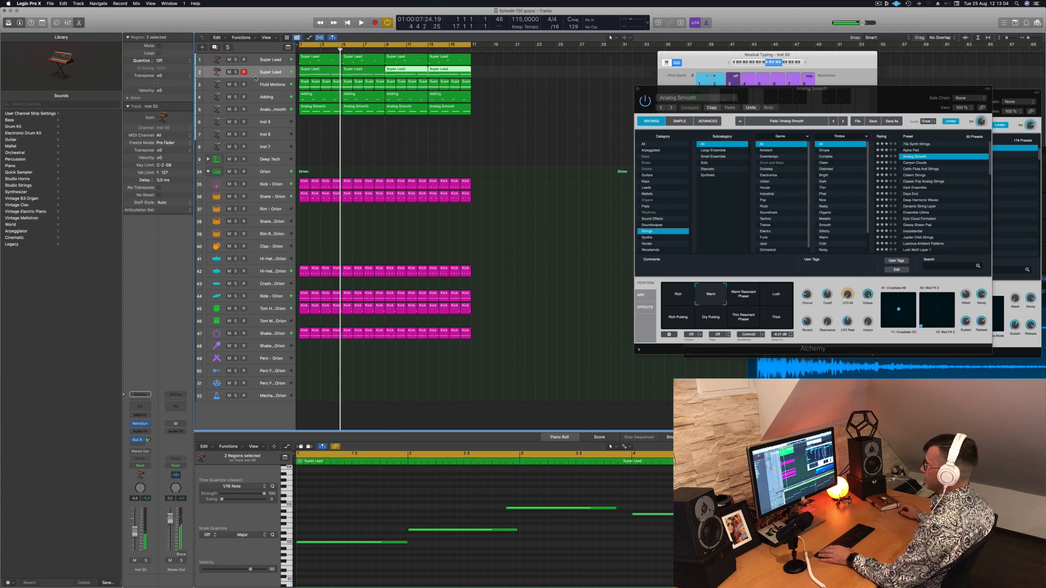
Open the Retro Synth on the duplicated Super Lead track, load the Mellow Brass preset and play the arrangement
click(255, 77)
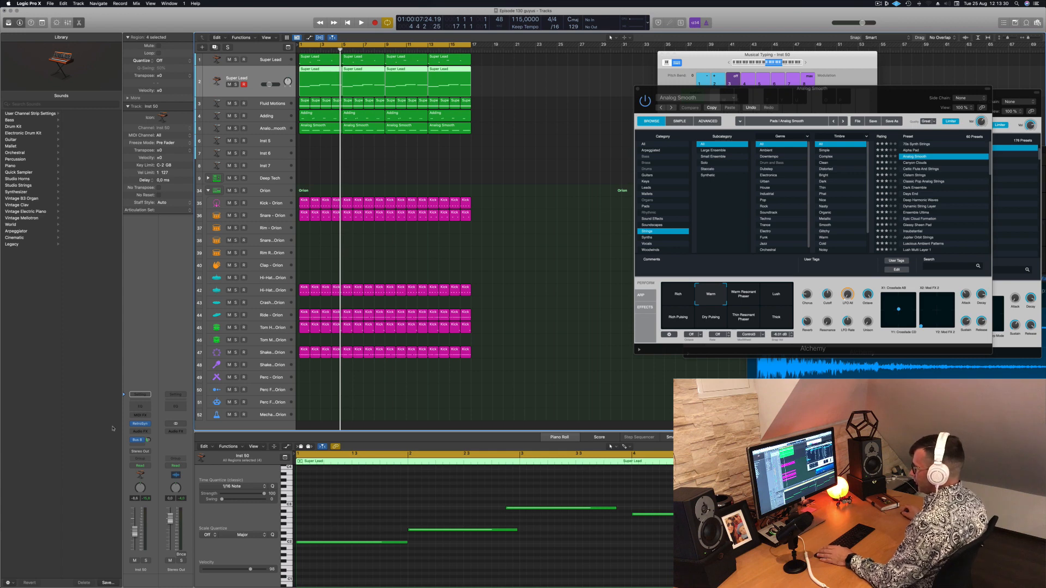
click(141, 425)
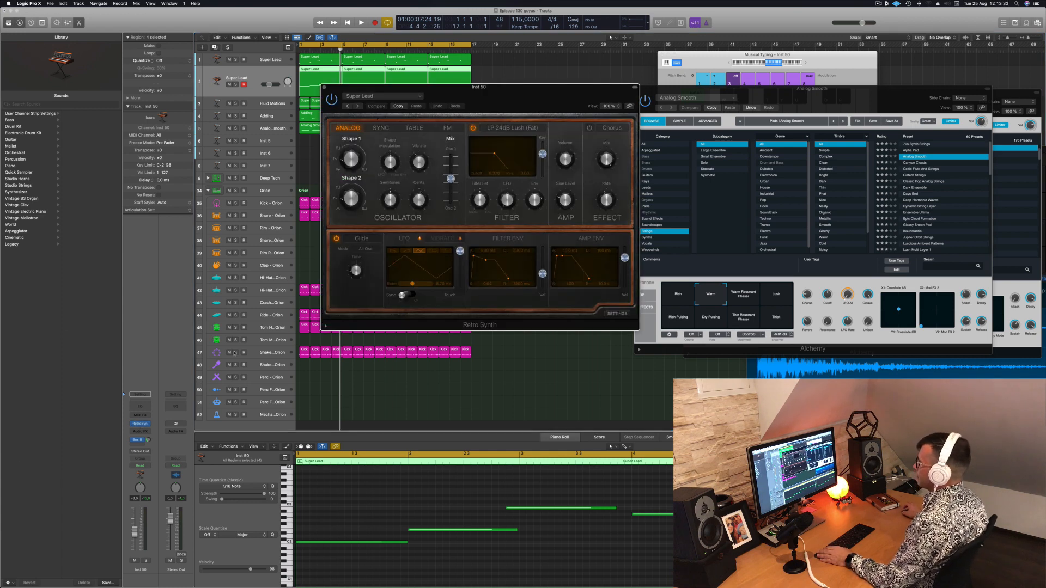
drag(513, 87, 606, 77)
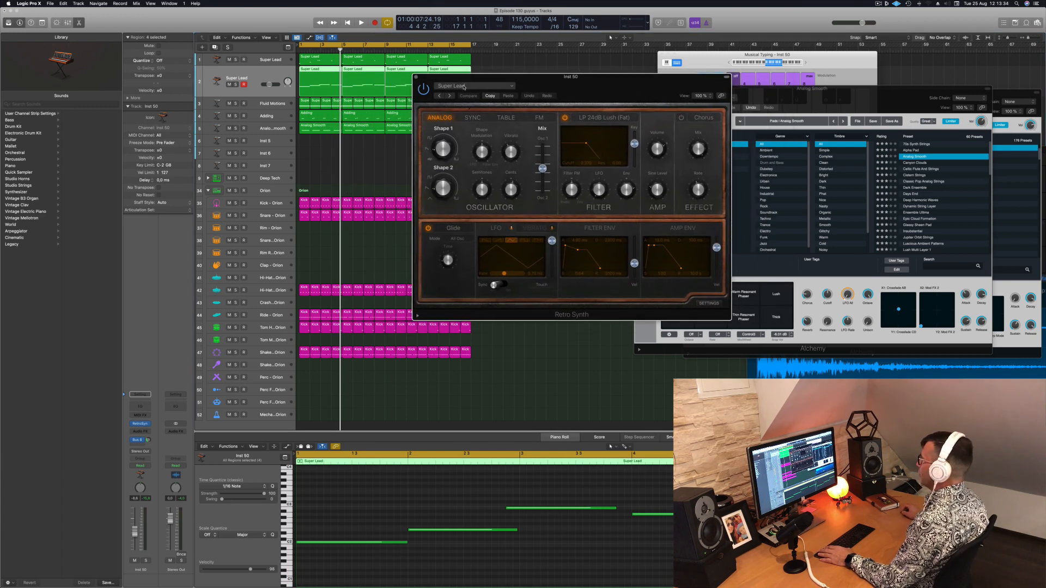
click(464, 86)
mouse_move(512, 225)
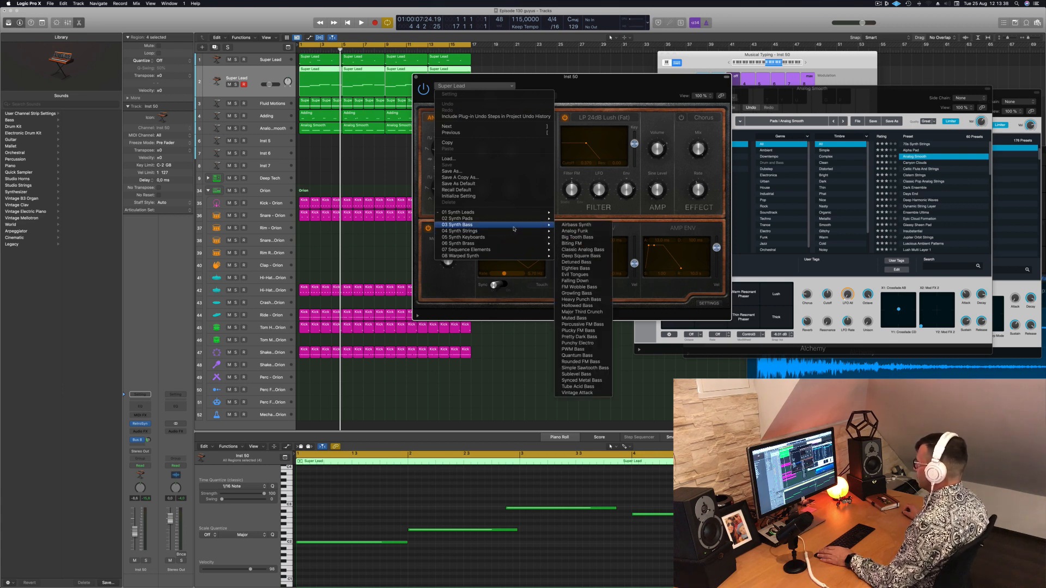
click(577, 246)
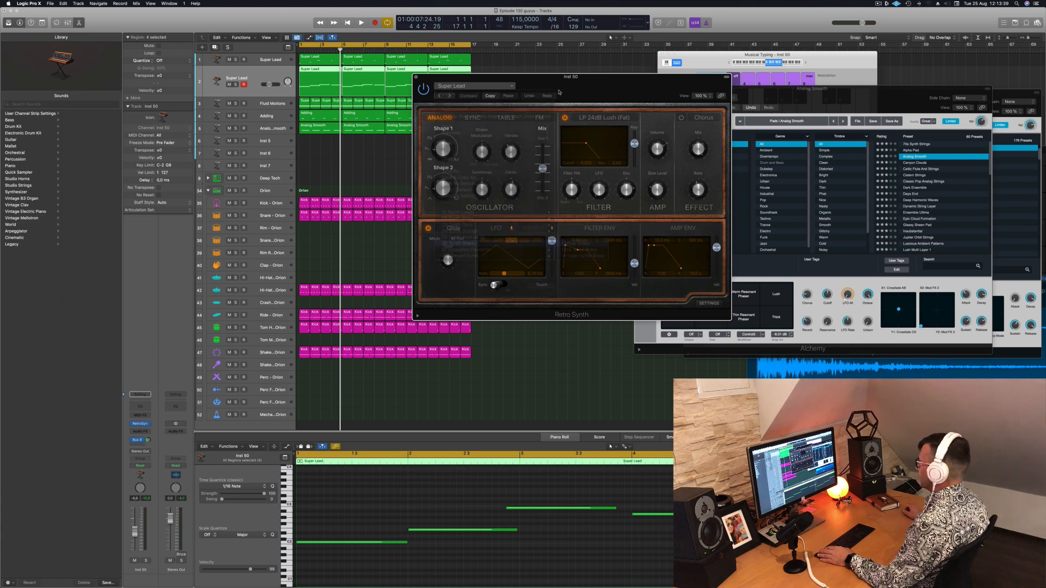
key(space)
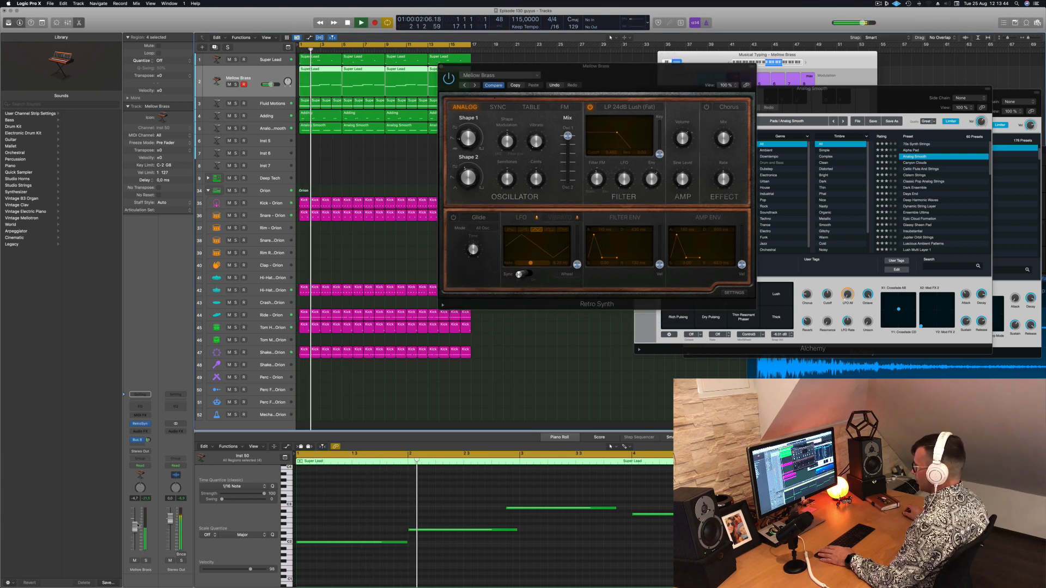
Audition the following Retro Synth presets from Slow Swell Brass to Vintage Synth Brass, adjusting the track volume and replaying from the start
click(476, 85)
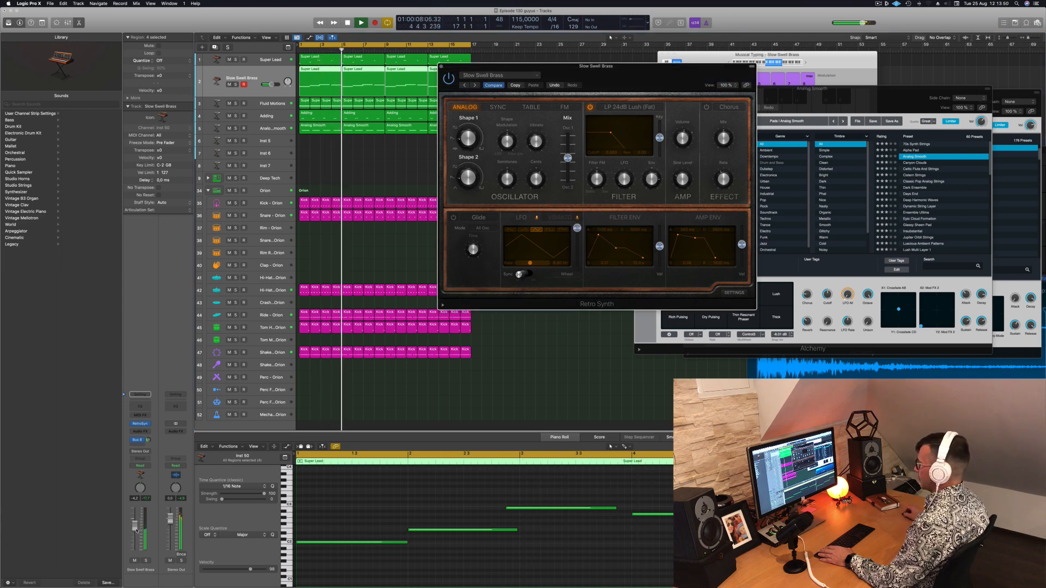
drag(135, 537, 135, 534)
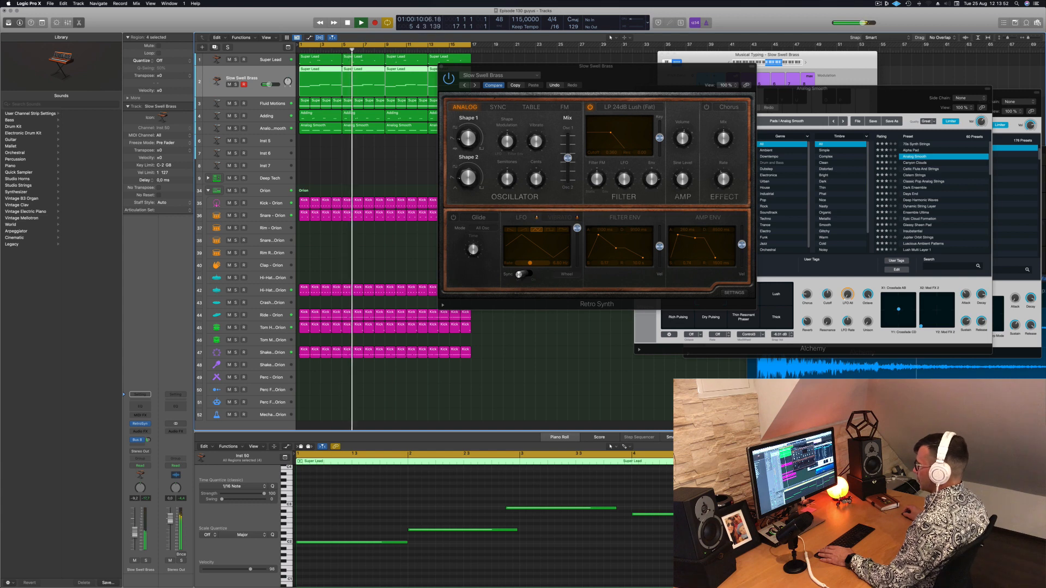
click(148, 440)
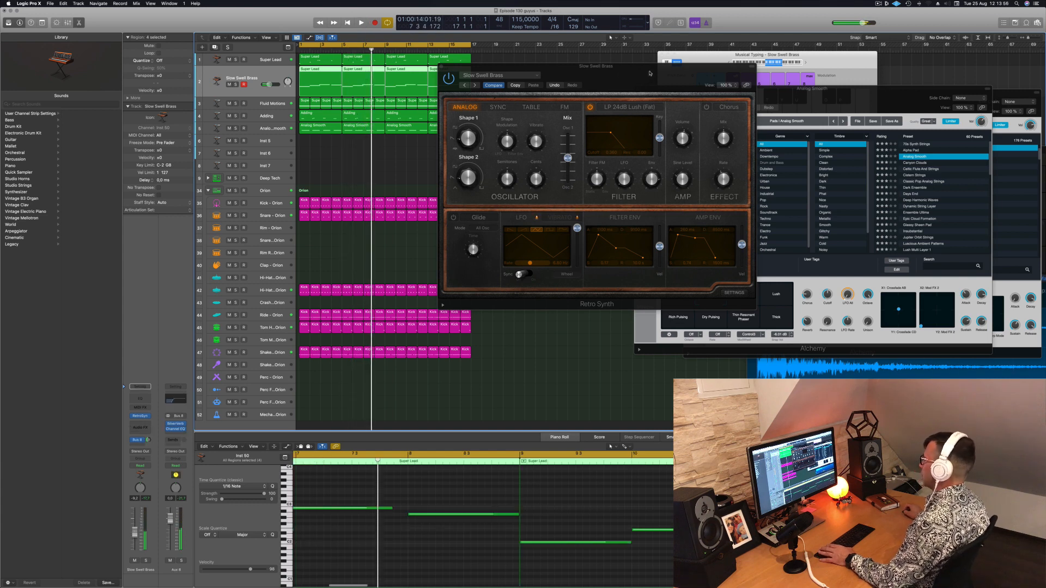
drag(523, 66, 481, 67)
key(Return)
click(433, 86)
click(433, 86)
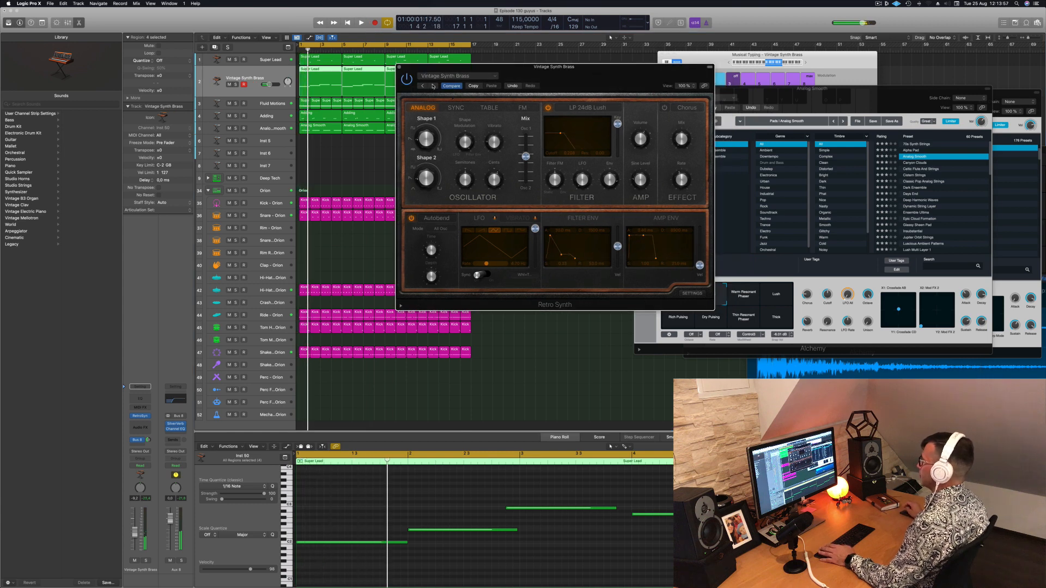
key(Return)
drag(583, 67, 587, 64)
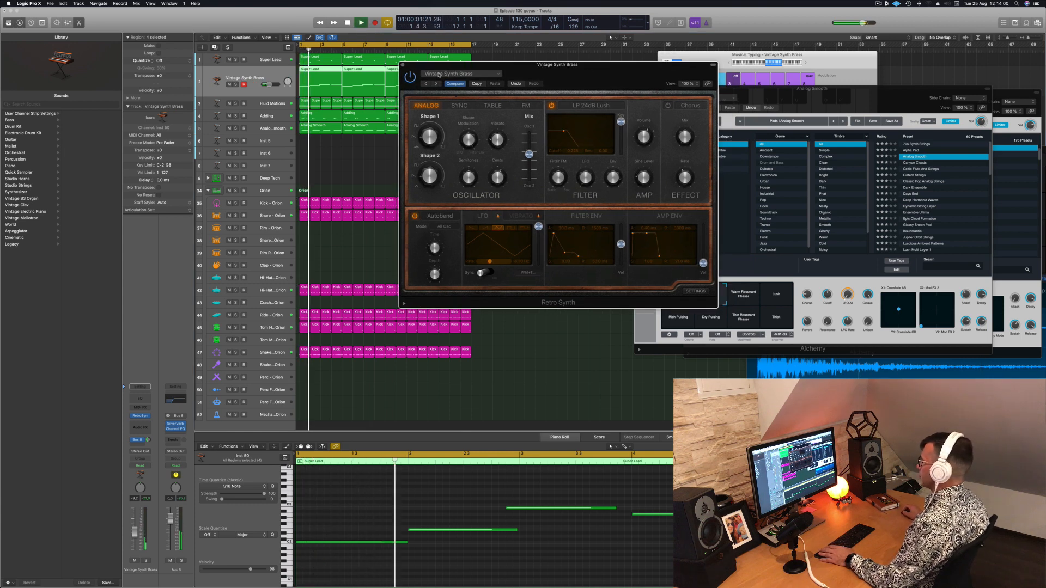
Load the Airy Picks preset from the Retro Synth's Sequence Elements category and play it from the start
click(460, 74)
mouse_move(483, 238)
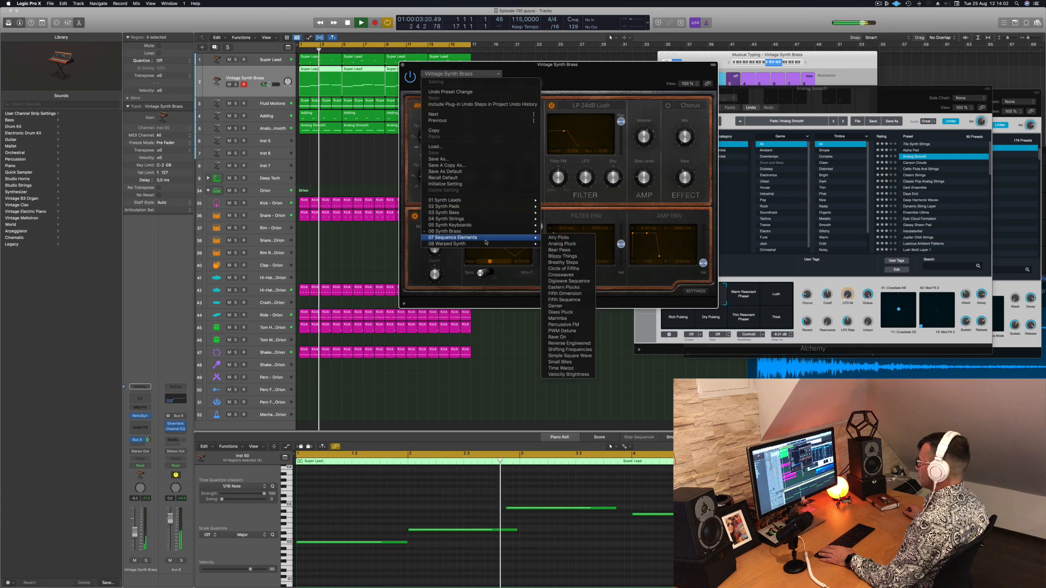
click(555, 238)
drag(588, 74, 615, 42)
key(Return)
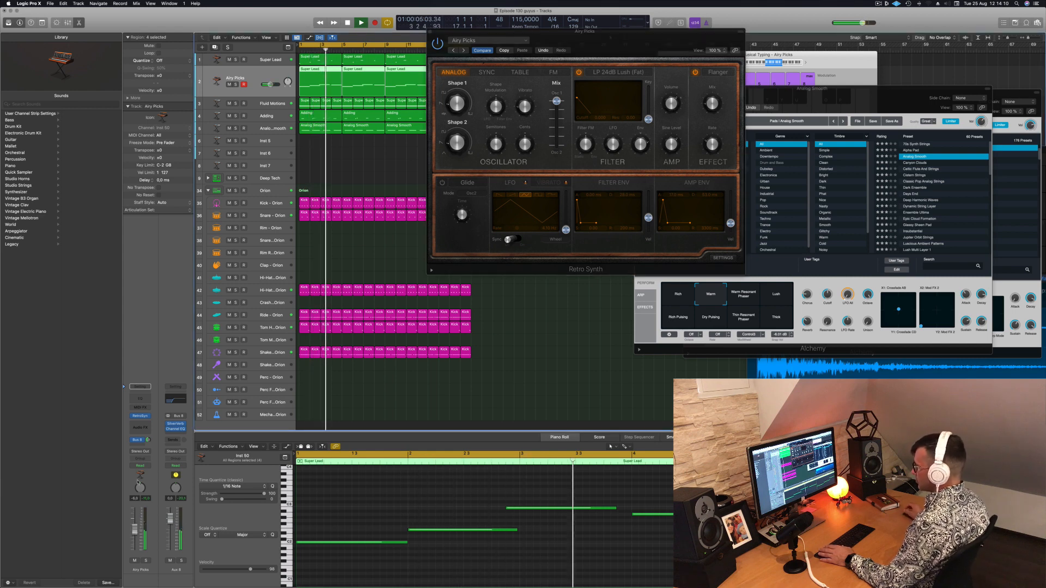
Insert the Arpeggiator MIDI effect on the Airy Picks track, play the result and arrange the two plug-in windows apart
key(space)
click(145, 408)
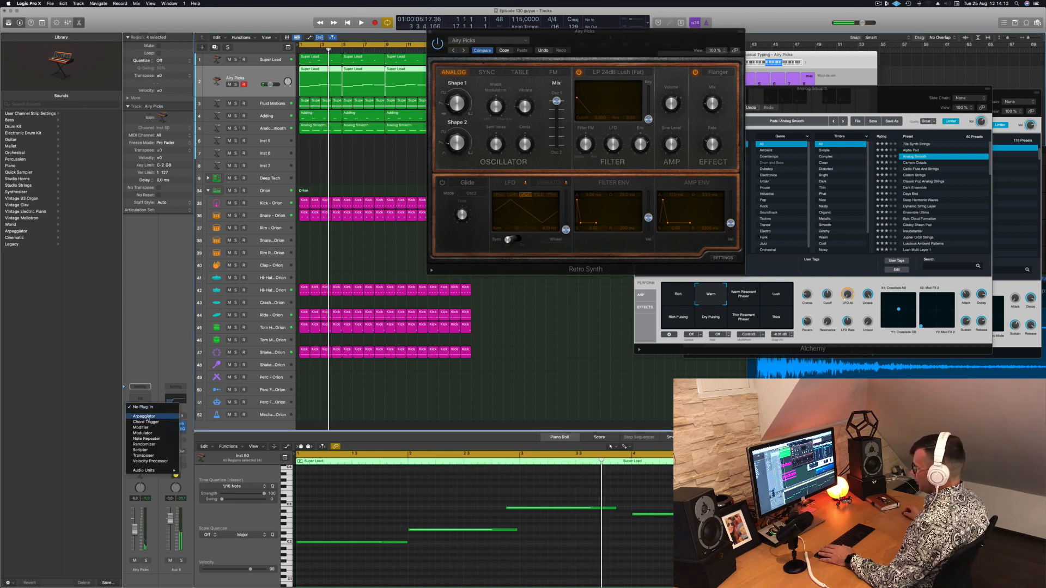
key(Return)
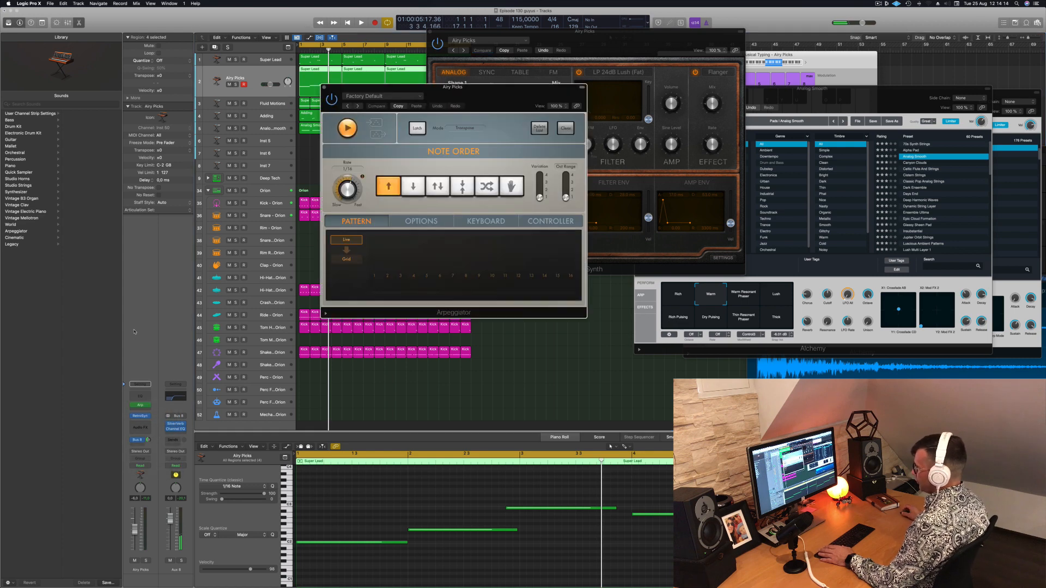
key(space)
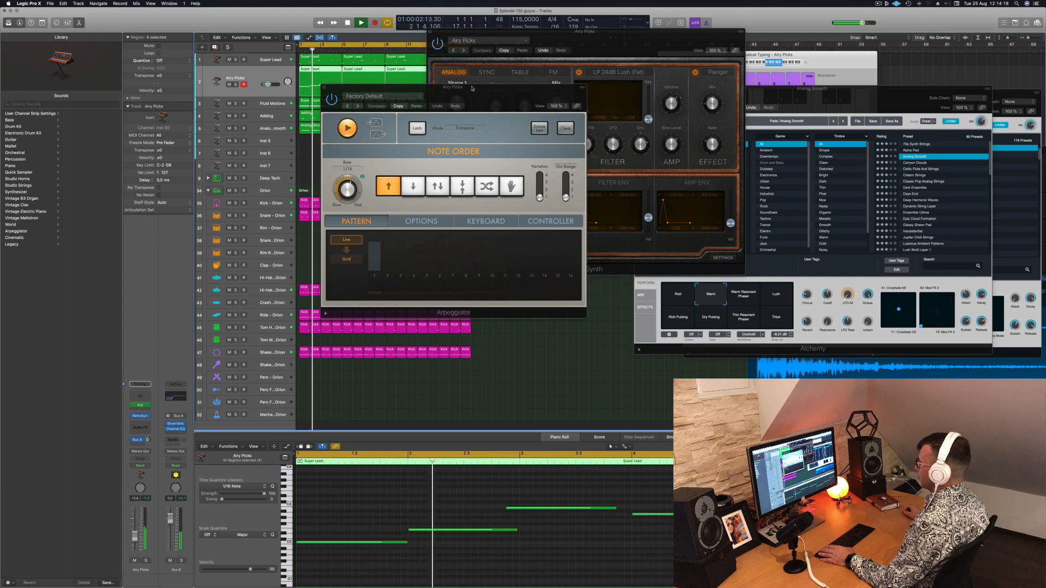
drag(485, 94, 940, 102)
drag(668, 41, 610, 109)
Shift the third note of the first Airy Picks region to bar 3 and recopy the corrected region across the 16 bars
click(451, 517)
key(space)
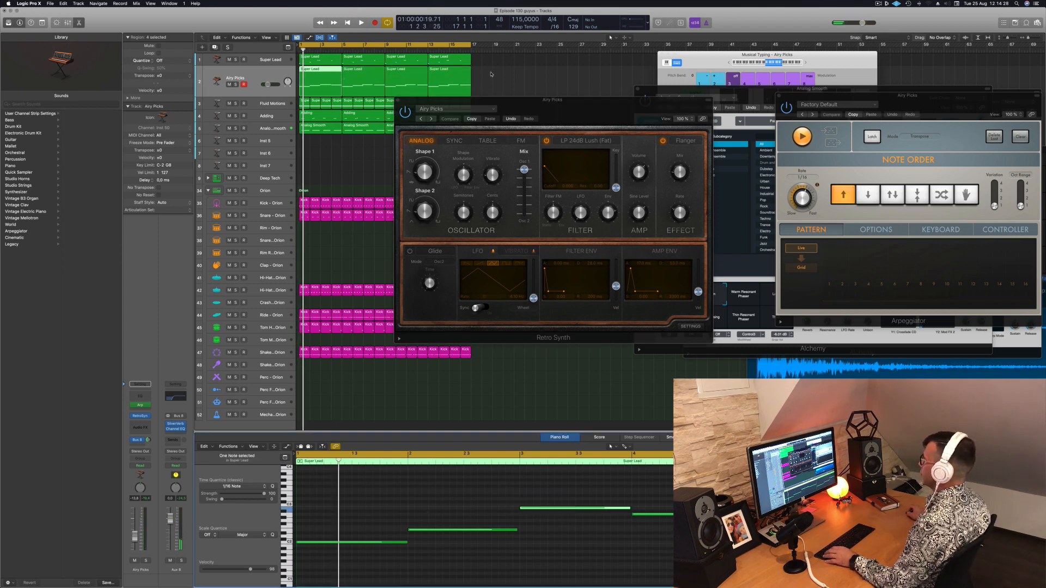
drag(491, 74, 446, 75)
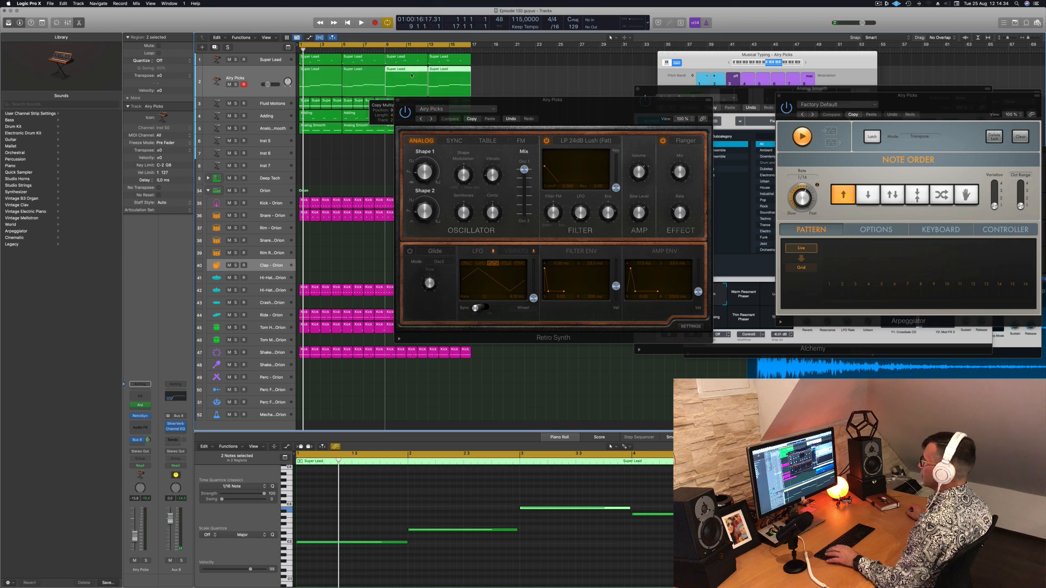
key(space)
click(248, 75)
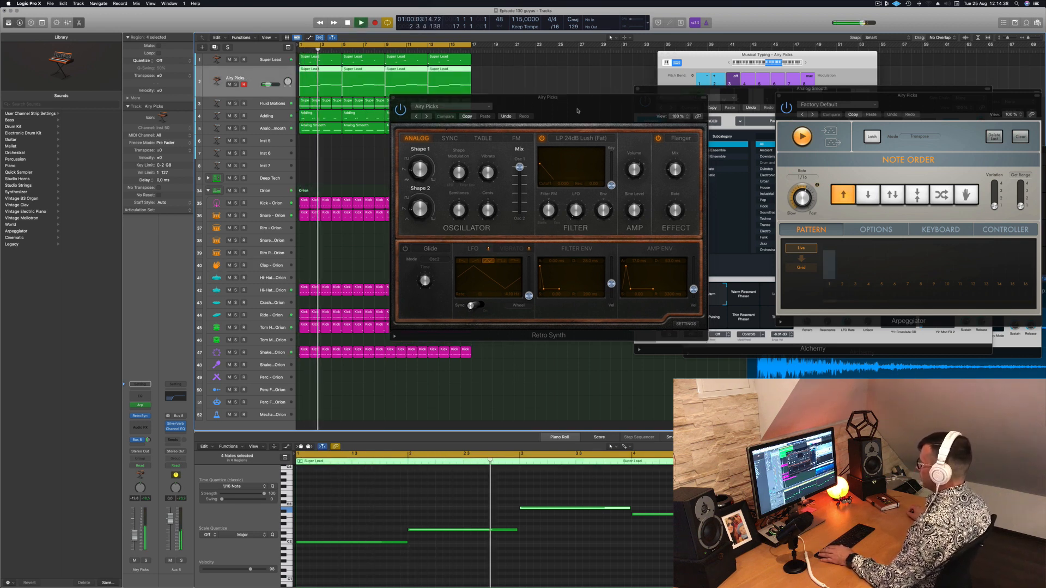
Step through the Retro Synth presets during playback to Circle of Fifths and lower the track volume slightly
drag(588, 116, 520, 102)
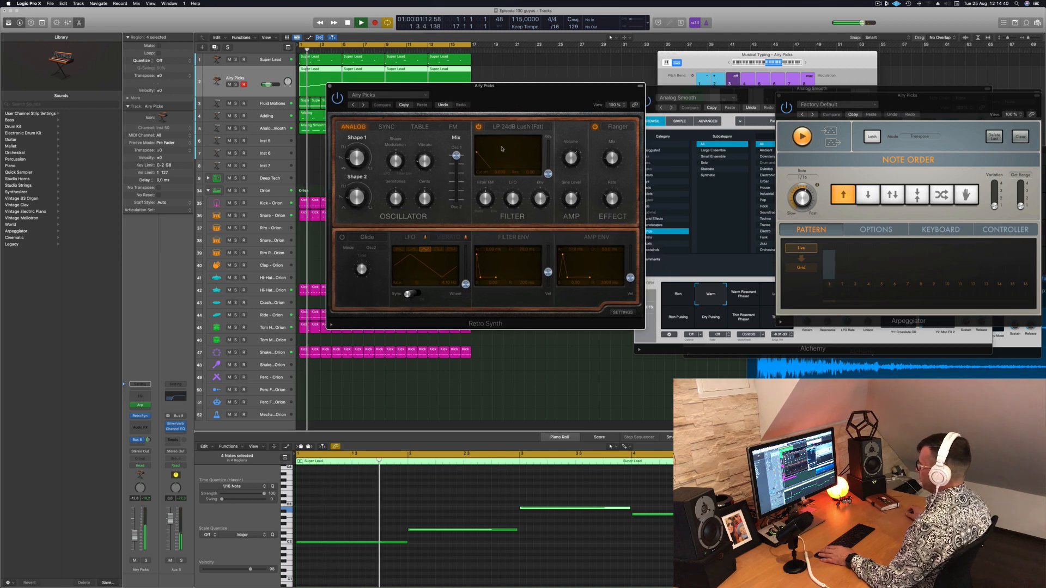
click(364, 106)
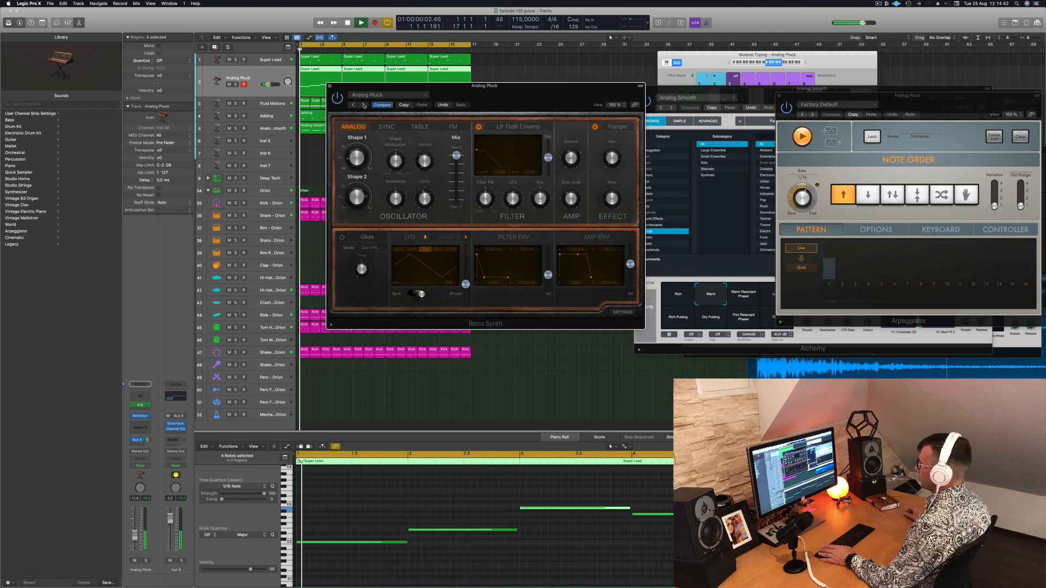
click(364, 105)
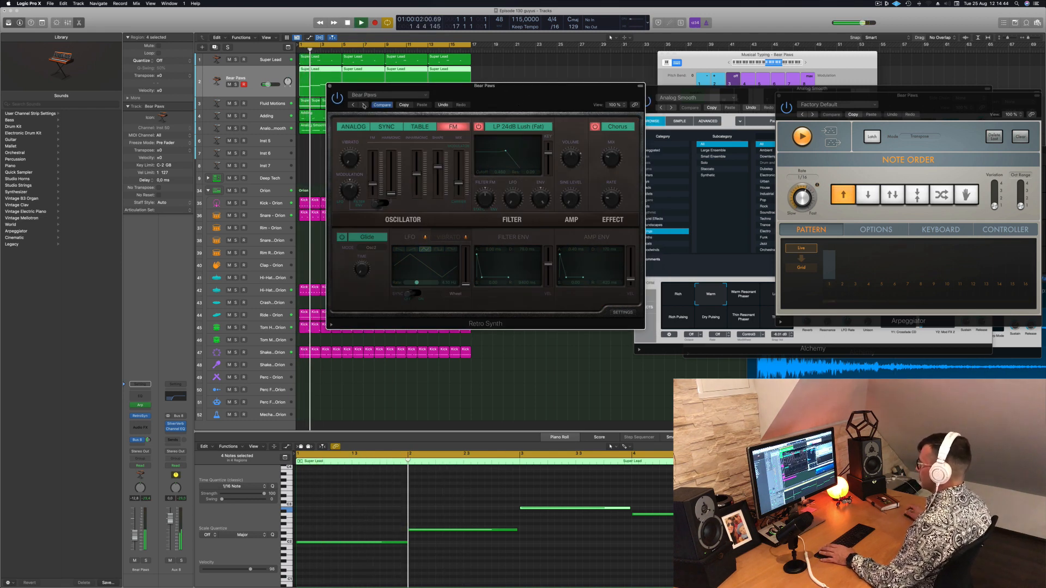
click(364, 105)
click(364, 105)
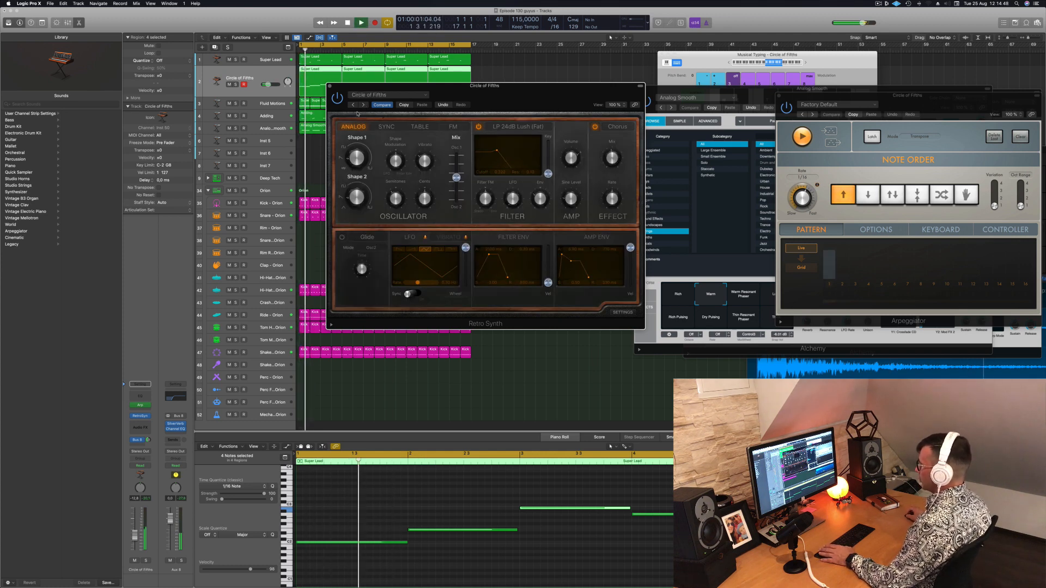
drag(135, 535, 135, 536)
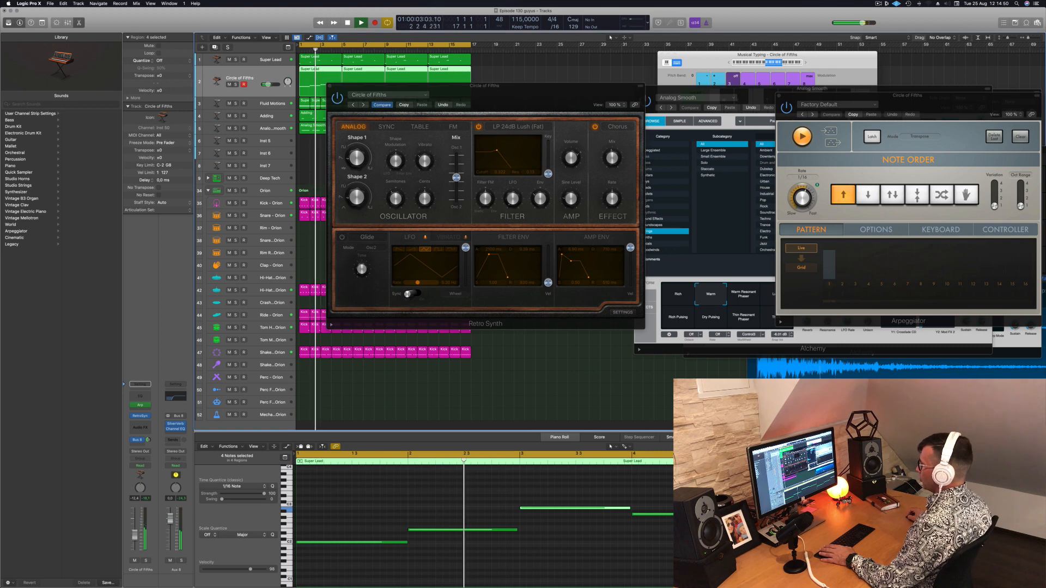
Transpose all notes in the four Circle of Fifths regions up one octave
click(375, 525)
key(alt+shift+Up)
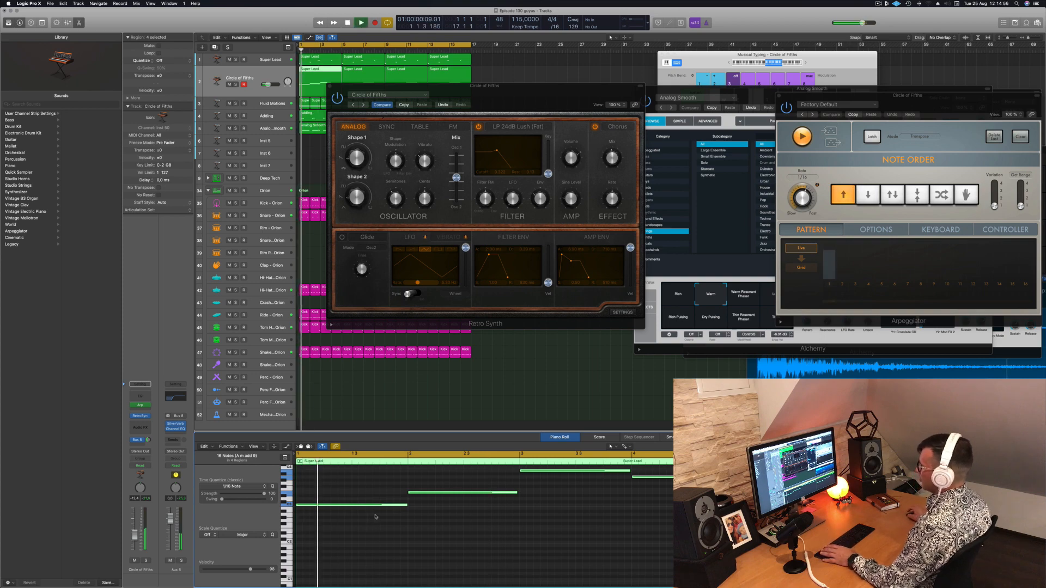
Delete the last three regions on the Circle of Fifths track, keep the first one and select it
drag(517, 102, 694, 249)
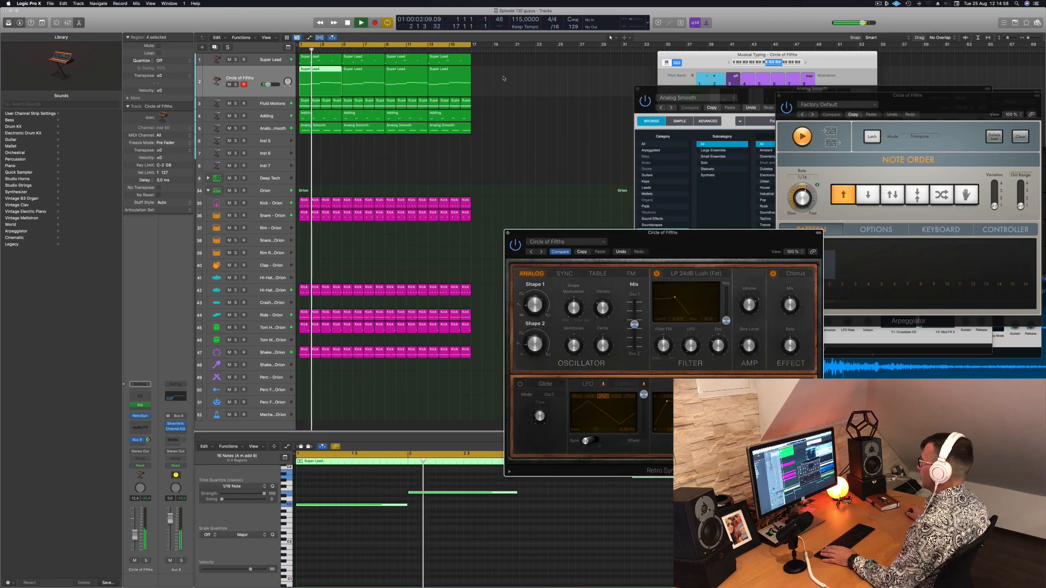
drag(513, 86, 374, 88)
key(space)
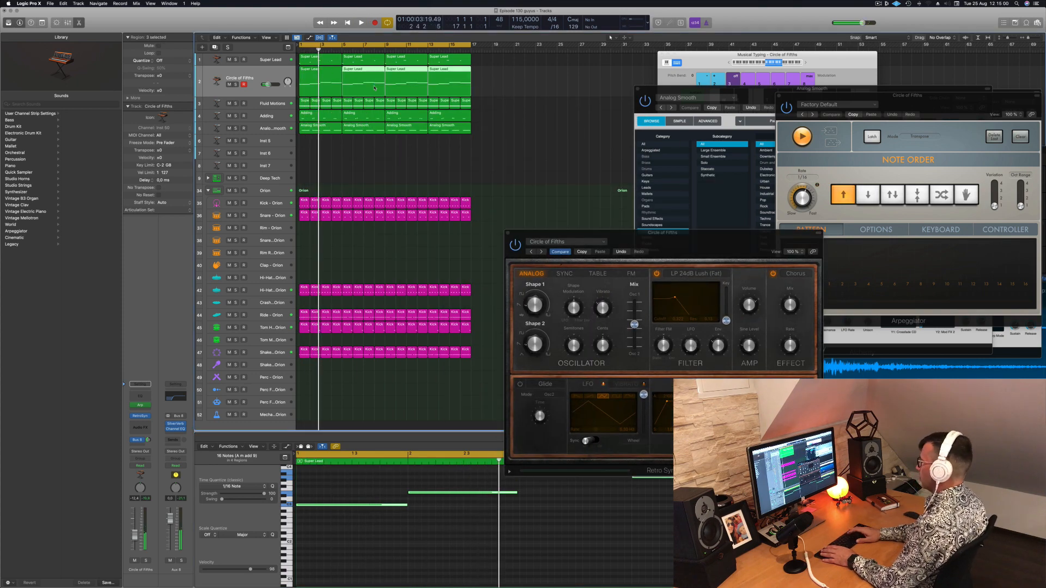
key(Delete)
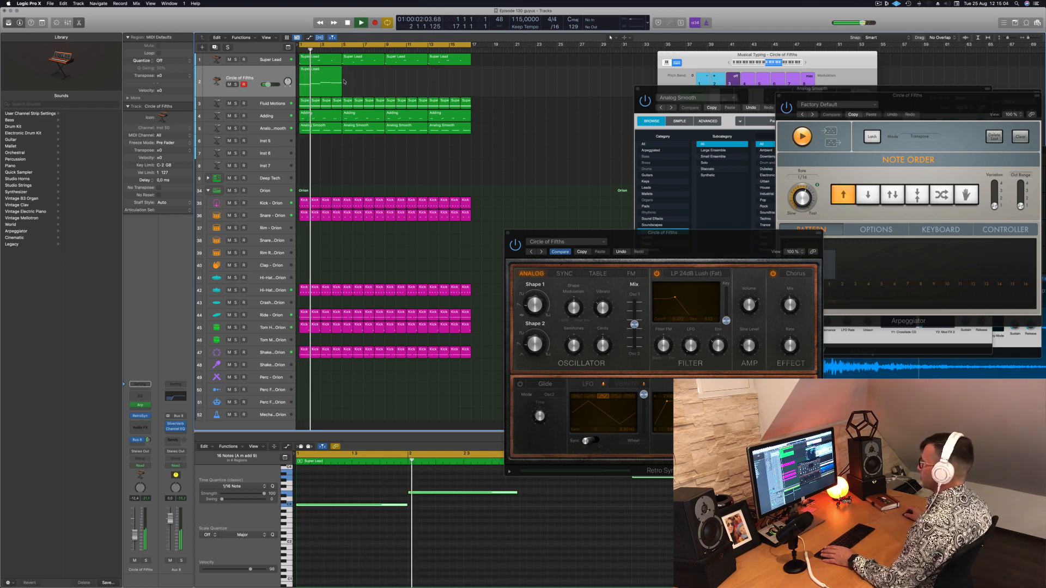
click(274, 71)
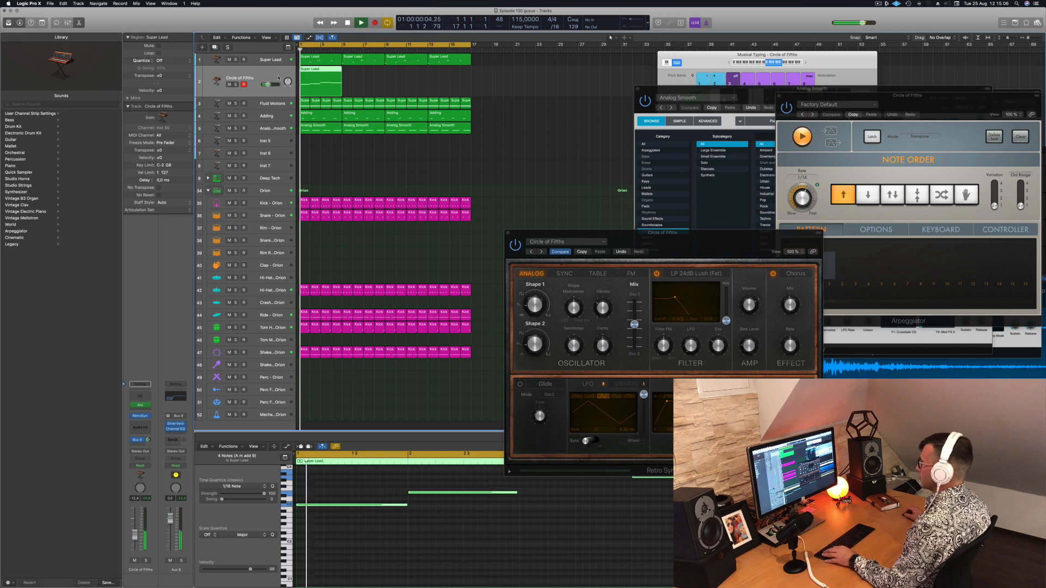
Copy the single region on the Circle of Fifths track three times to fill the 16 bars and play from the start
drag(321, 71, 385, 83)
drag(326, 71, 411, 82)
drag(324, 83, 324, 83)
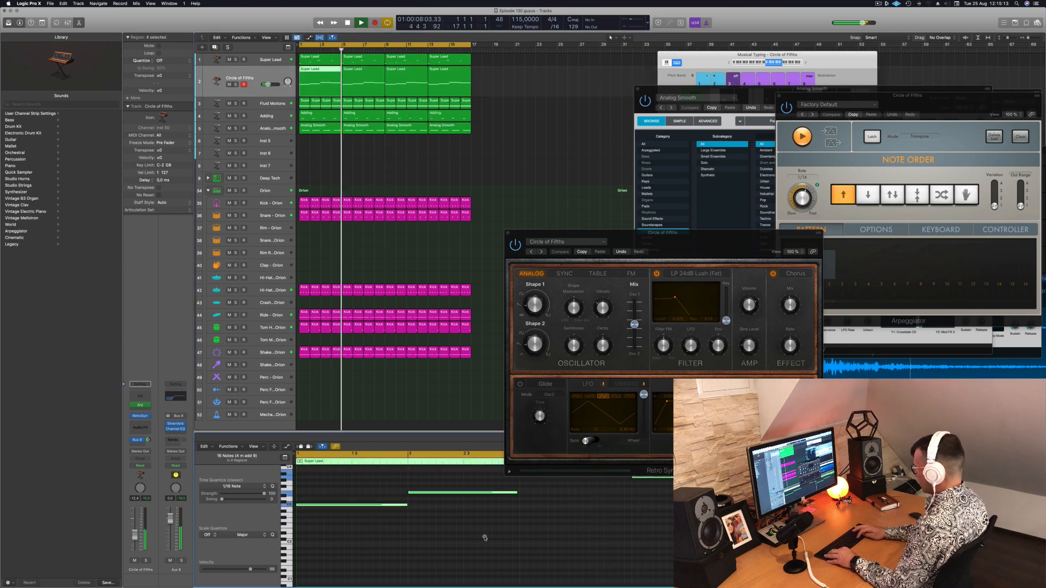
key(Return)
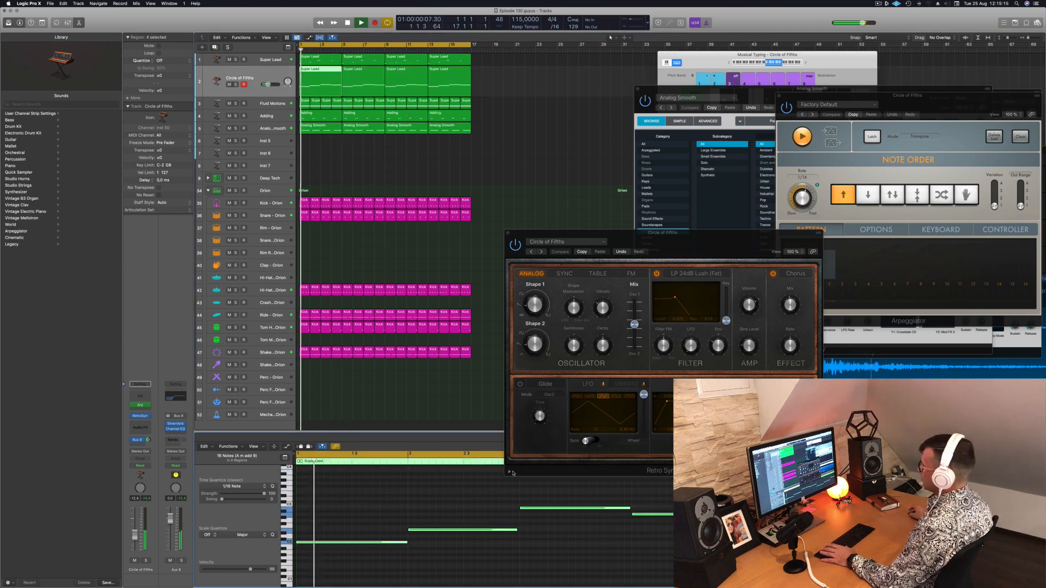
drag(511, 89, 306, 88)
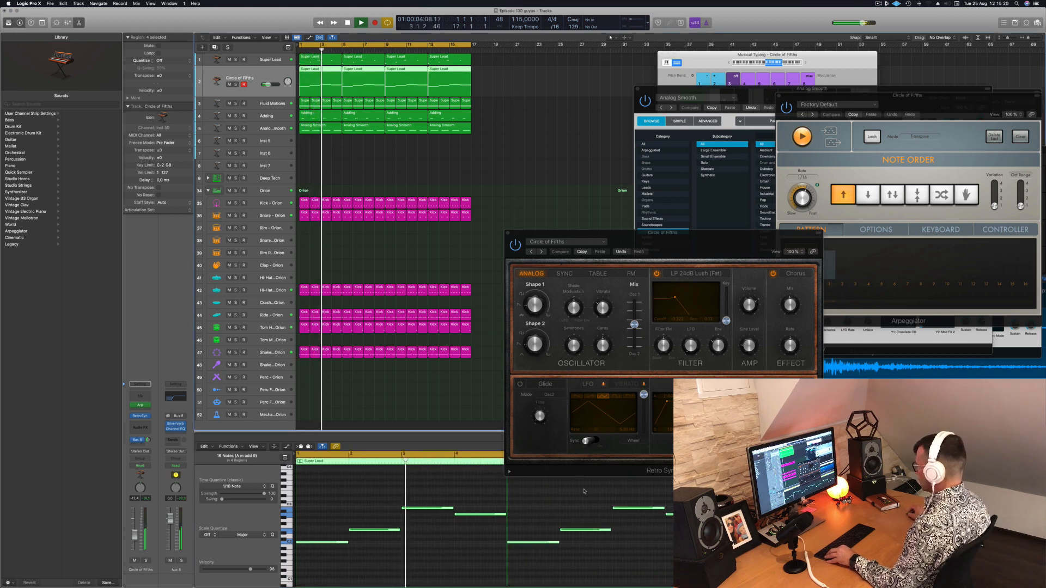
Step through the Retro Synth presets during playback to Fifth Dimension and try a lower filter cutoff
drag(707, 241, 638, 134)
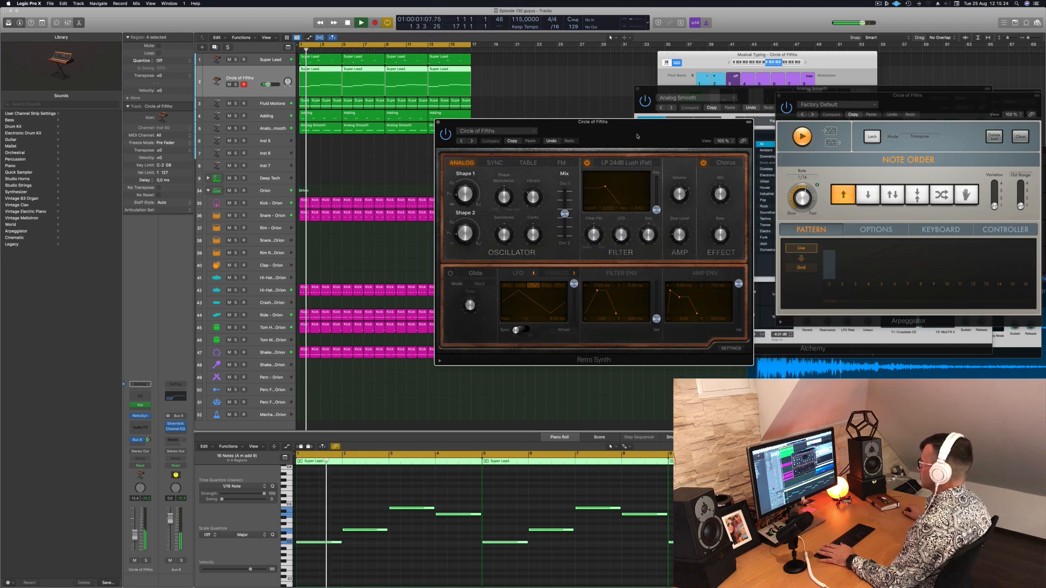
click(511, 141)
key(space)
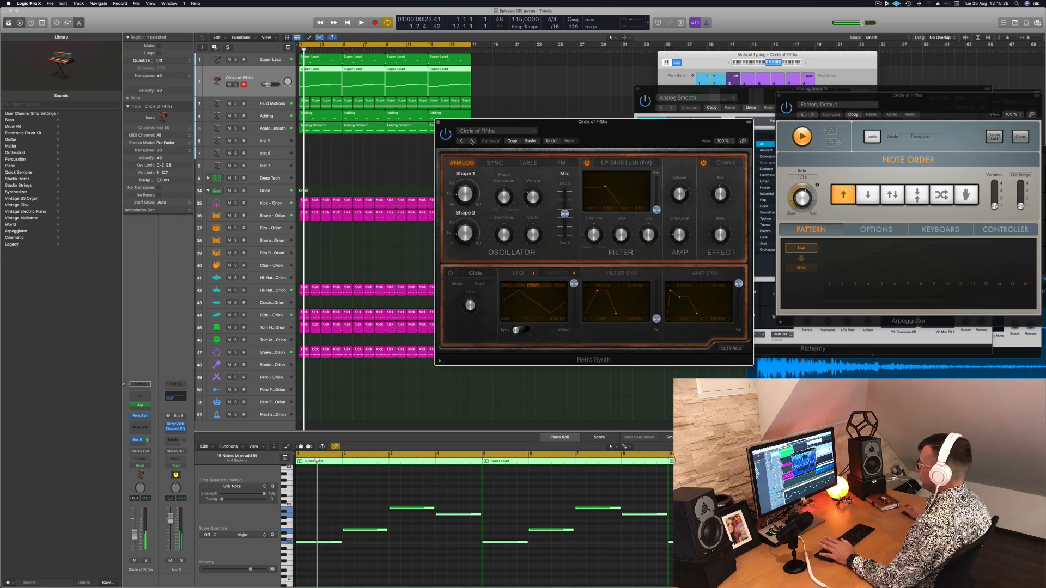
click(472, 141)
key(space)
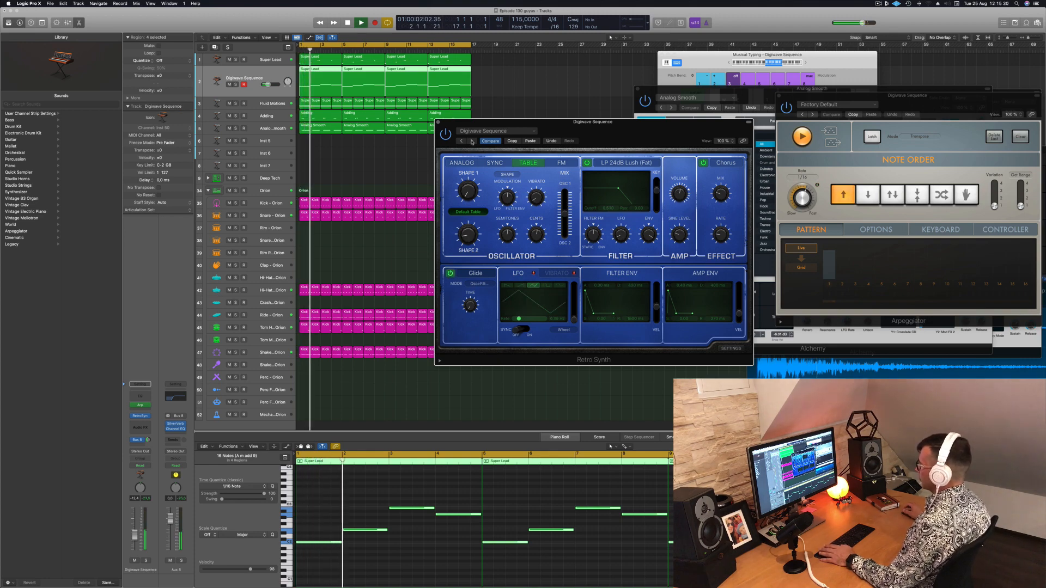
click(472, 141)
click(472, 141)
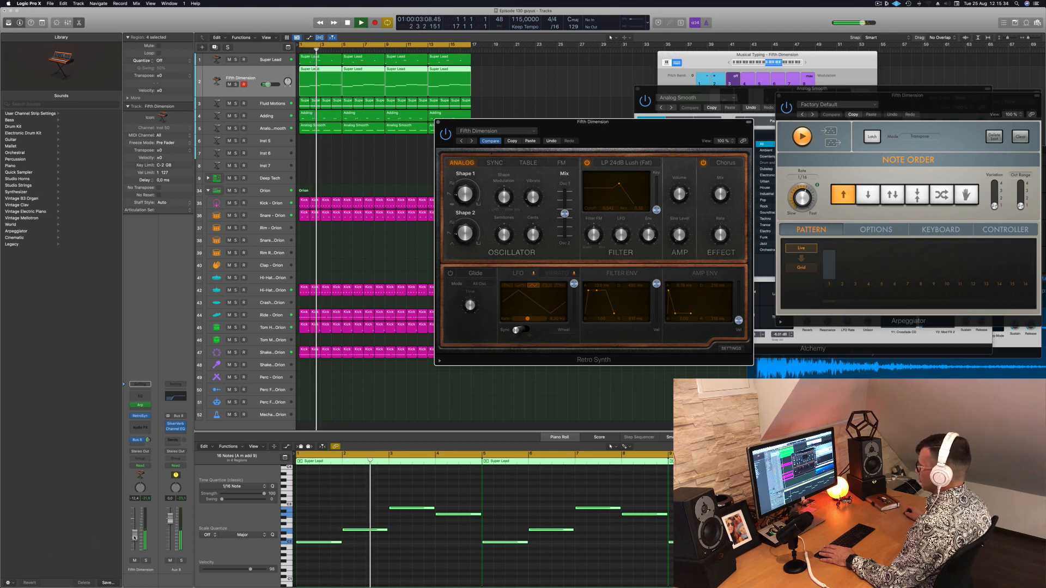
click(240, 78)
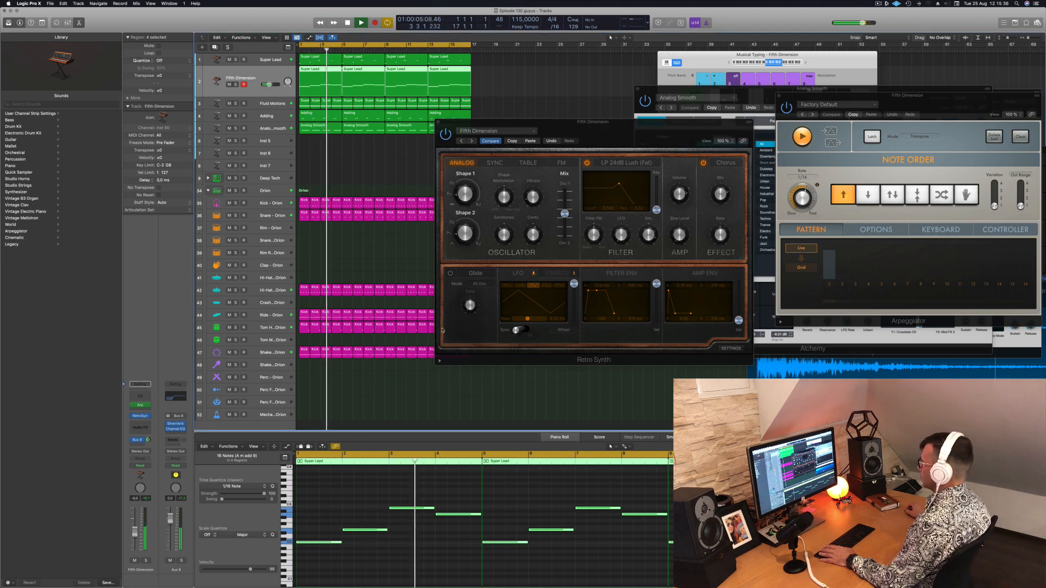
drag(619, 184, 610, 185)
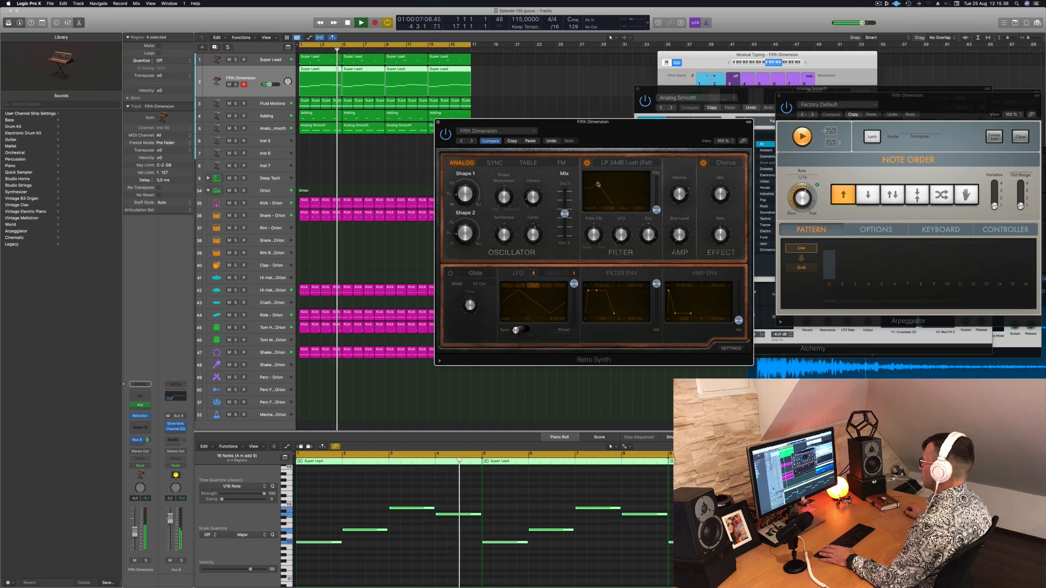
Load the Fifth Sequence preset in Retro Synth, replay the loop and lower the track volume slightly
click(472, 141)
key(Return)
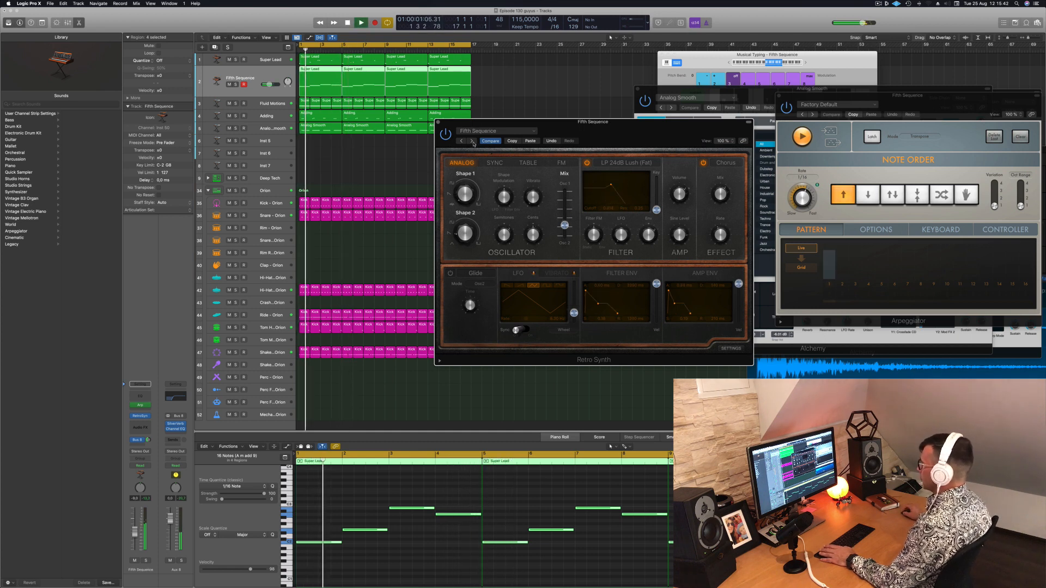
drag(551, 122, 630, 82)
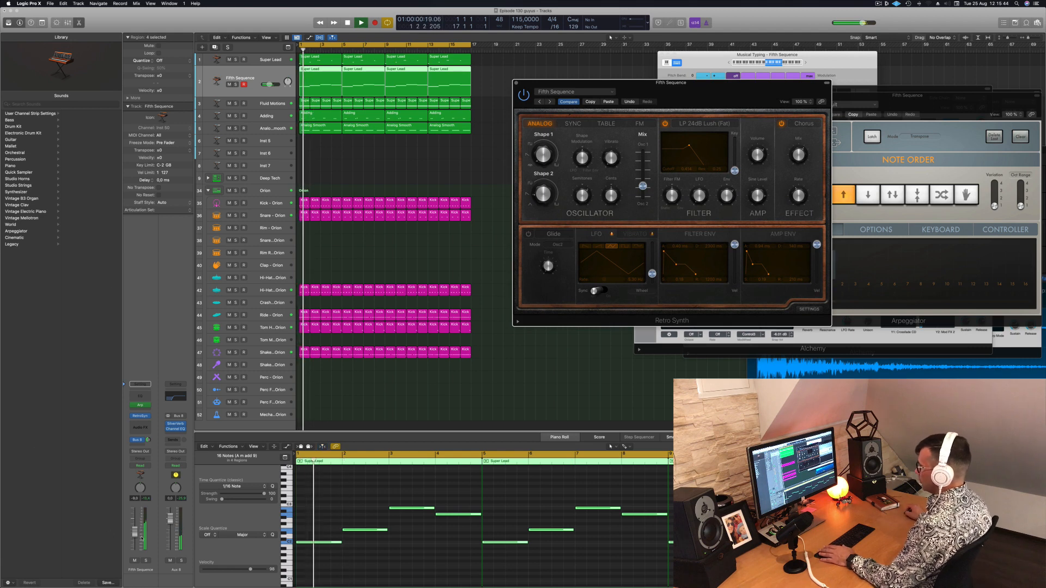
drag(136, 533, 136, 538)
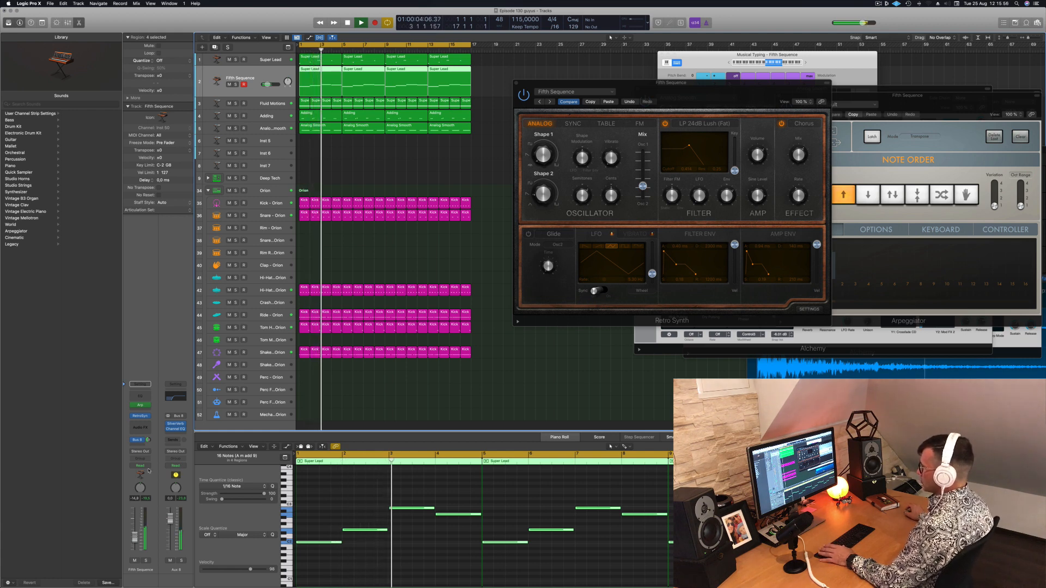
key(space)
key(space)
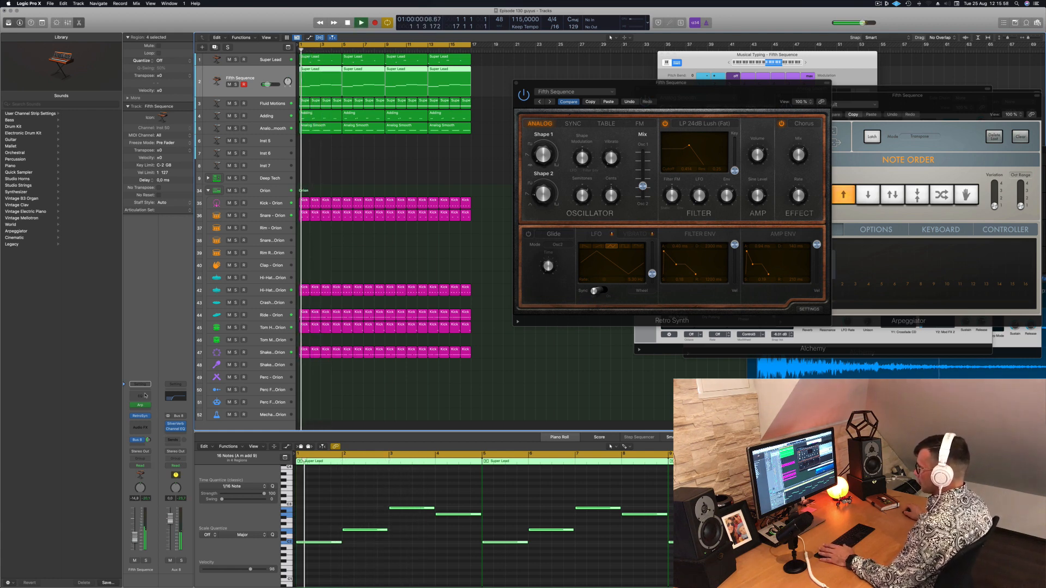
Insert a stereo Compressor on the Fifth Sequence track
click(140, 426)
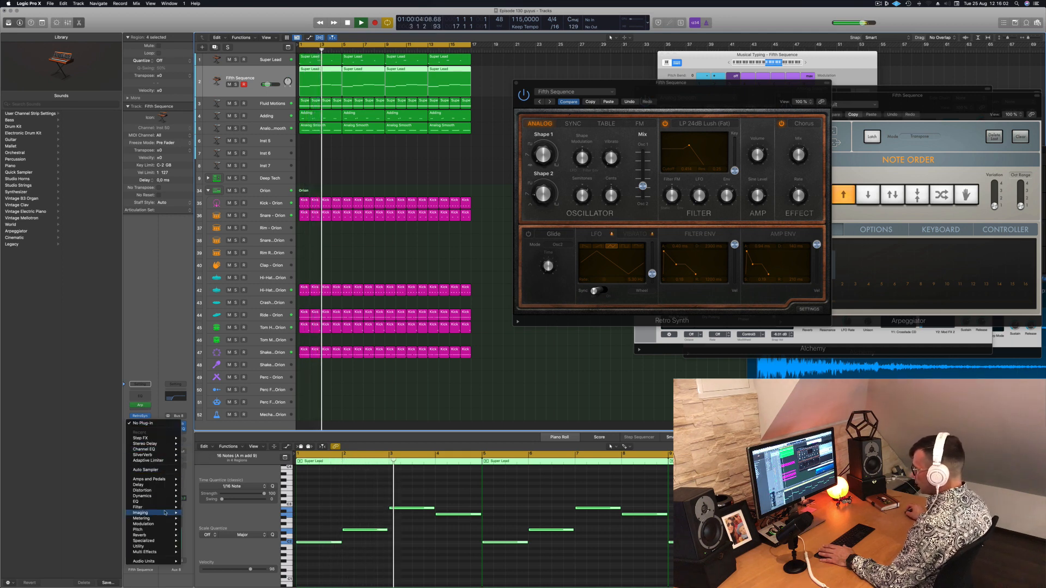
mouse_move(168, 497)
mouse_move(207, 502)
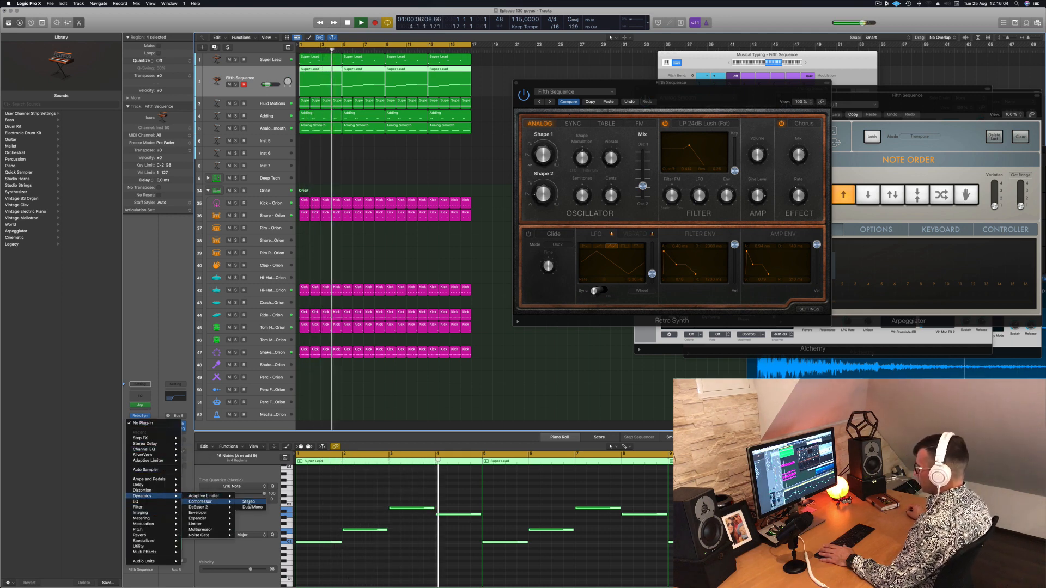
click(249, 502)
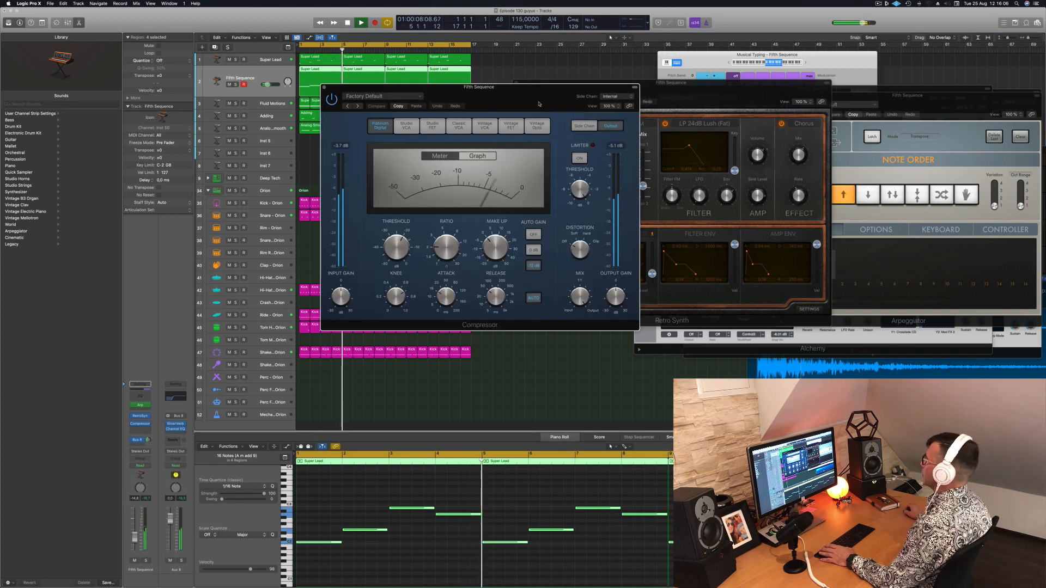
drag(499, 85, 399, 72)
Set the Compressor's side chain source to Kick 1 - Deep Tech (Inst 8)
click(521, 84)
mouse_move(519, 102)
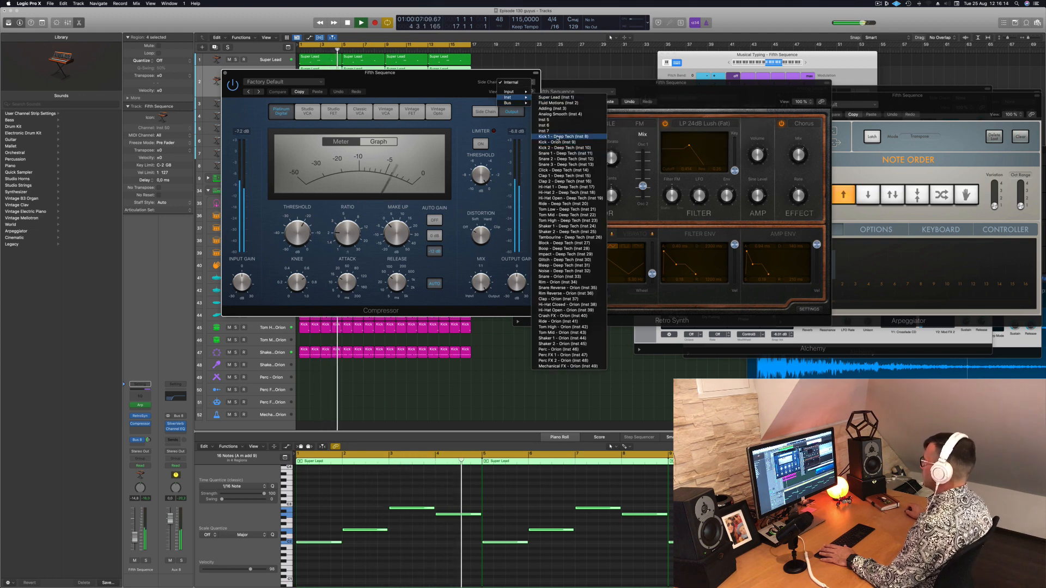
click(545, 137)
drag(436, 89, 493, 90)
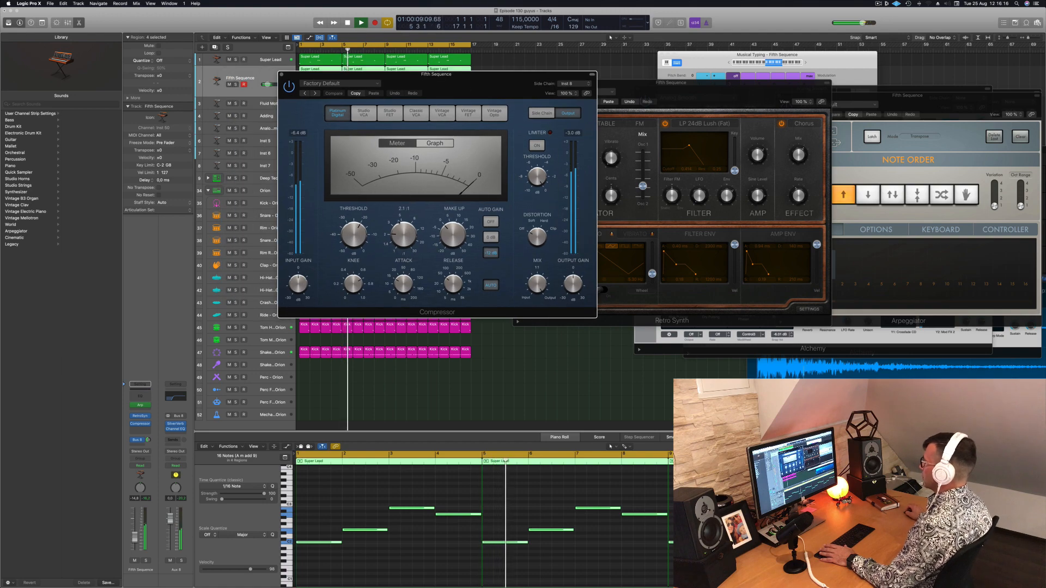
drag(355, 236, 358, 239)
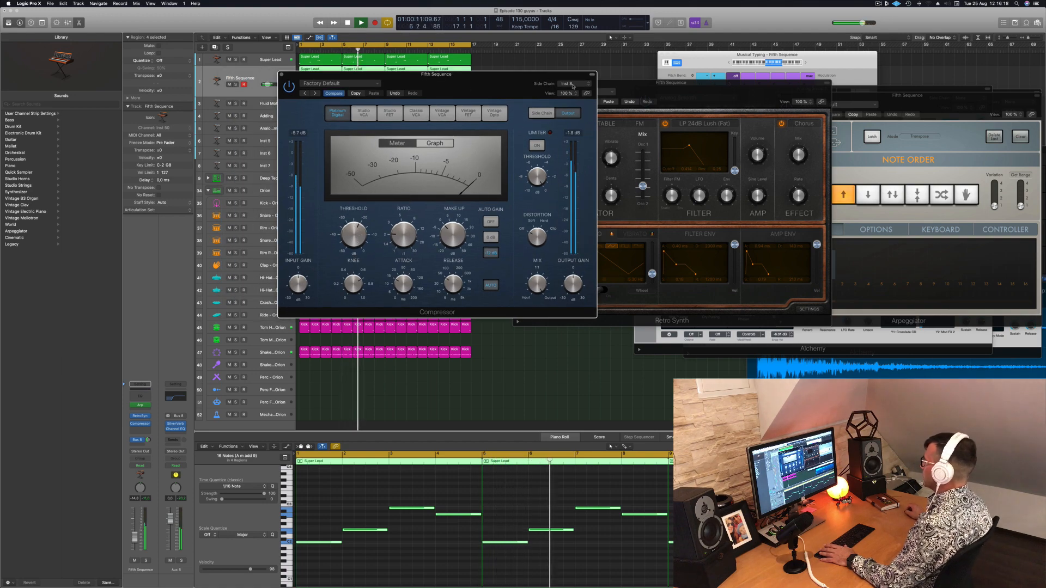
Set the Compressor's side chain source to Kick - Orion (Inst 9), adjust its ratio and release, and close the plug-in windows
drag(473, 83, 718, 95)
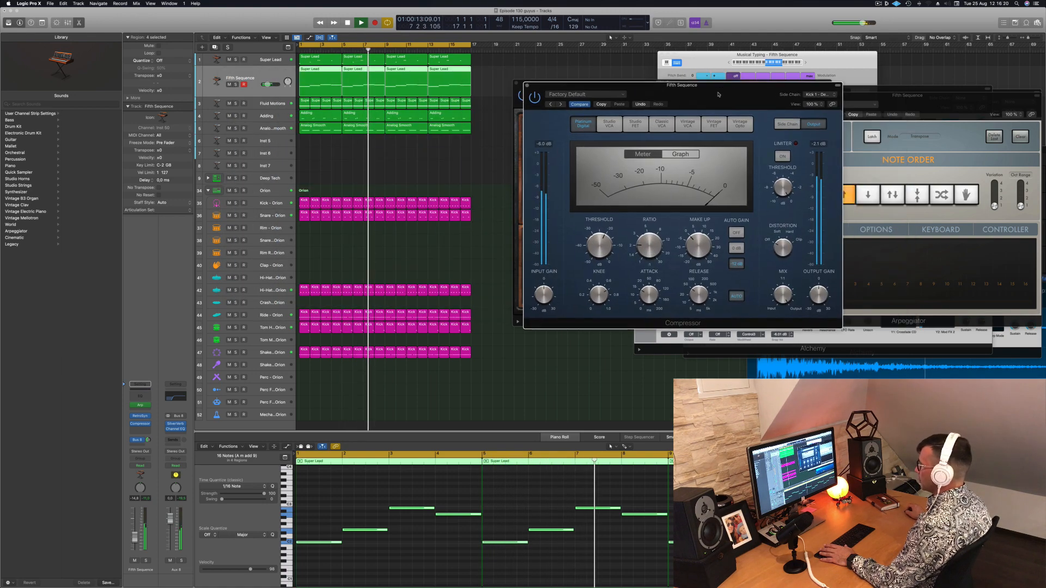
click(818, 94)
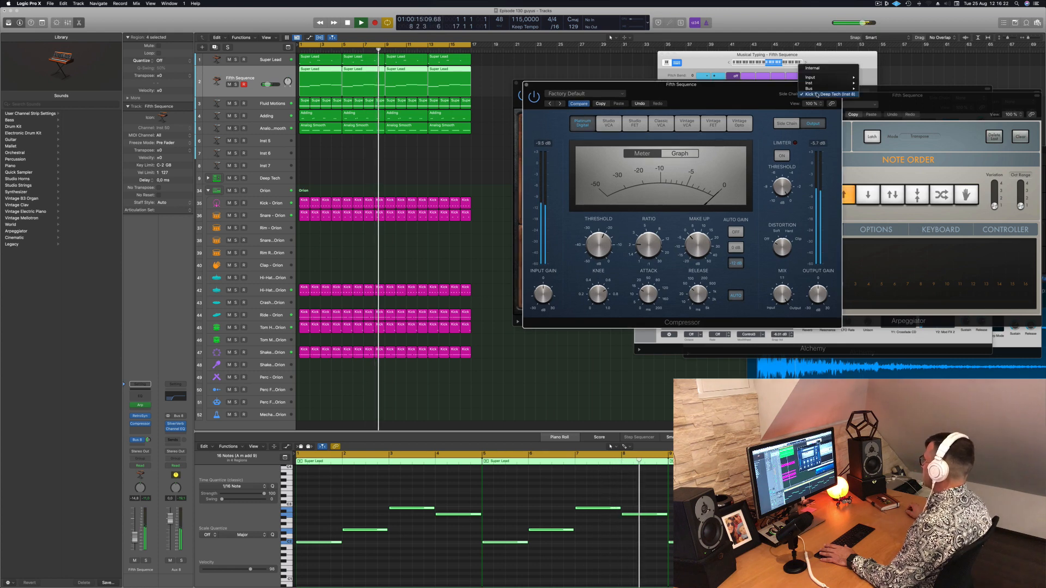
mouse_move(811, 83)
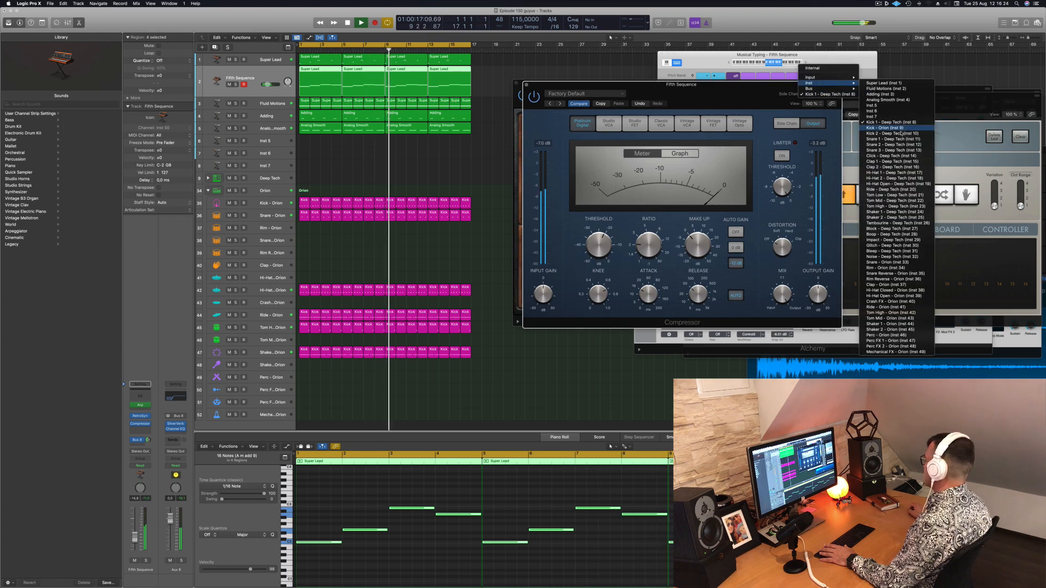
click(899, 128)
drag(722, 102, 705, 91)
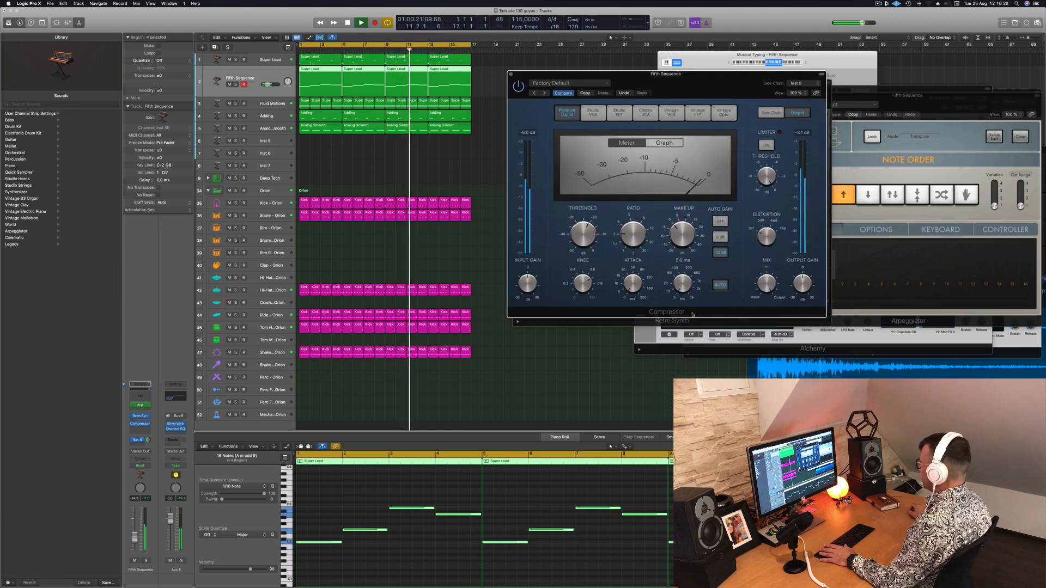
drag(633, 234, 588, 231)
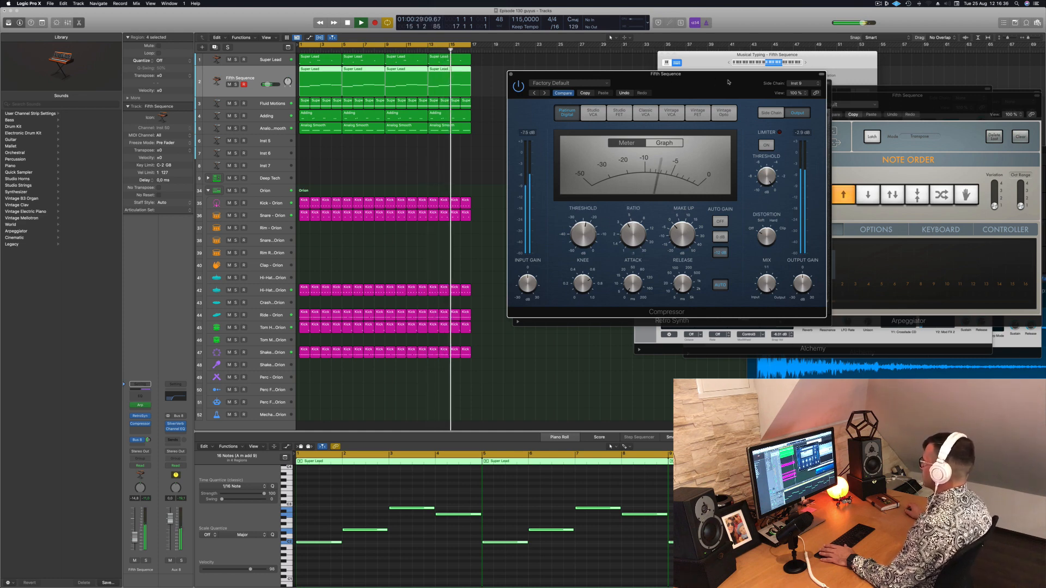
click(511, 74)
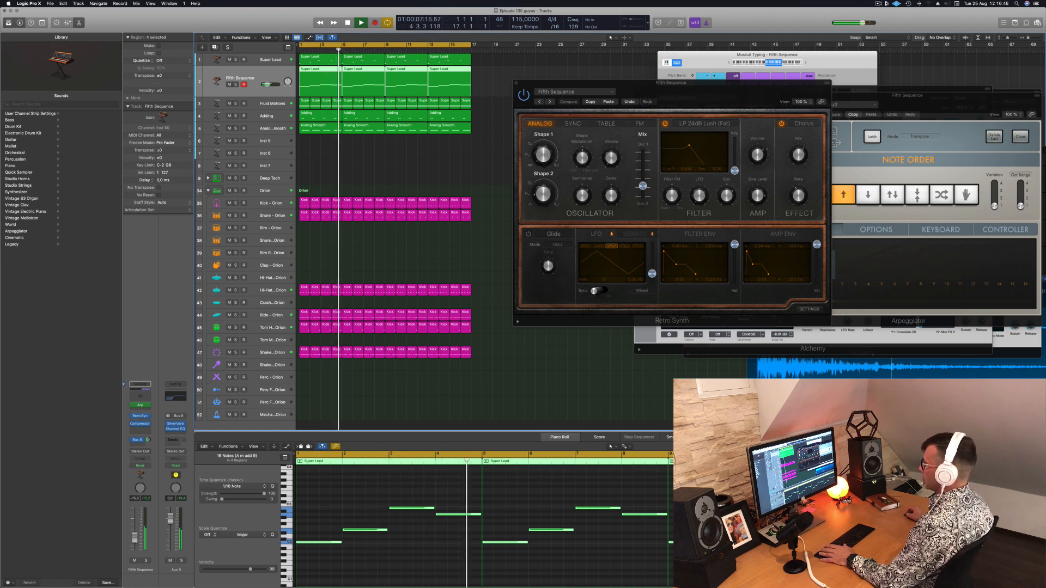
drag(527, 79, 507, 72)
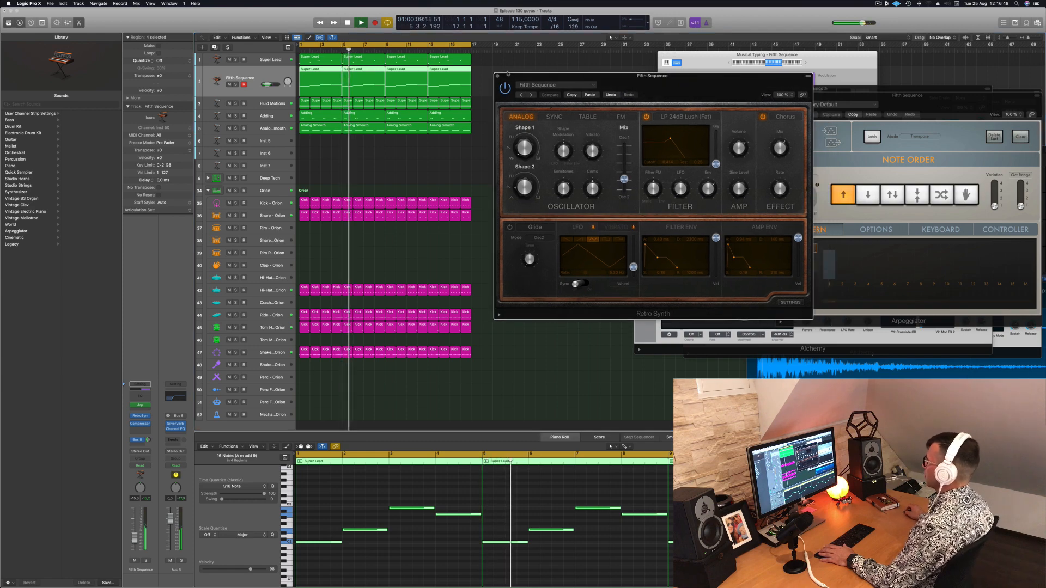
click(498, 76)
Select the Super Lead track and check its Retro Synth settings during playback
key(space)
click(216, 61)
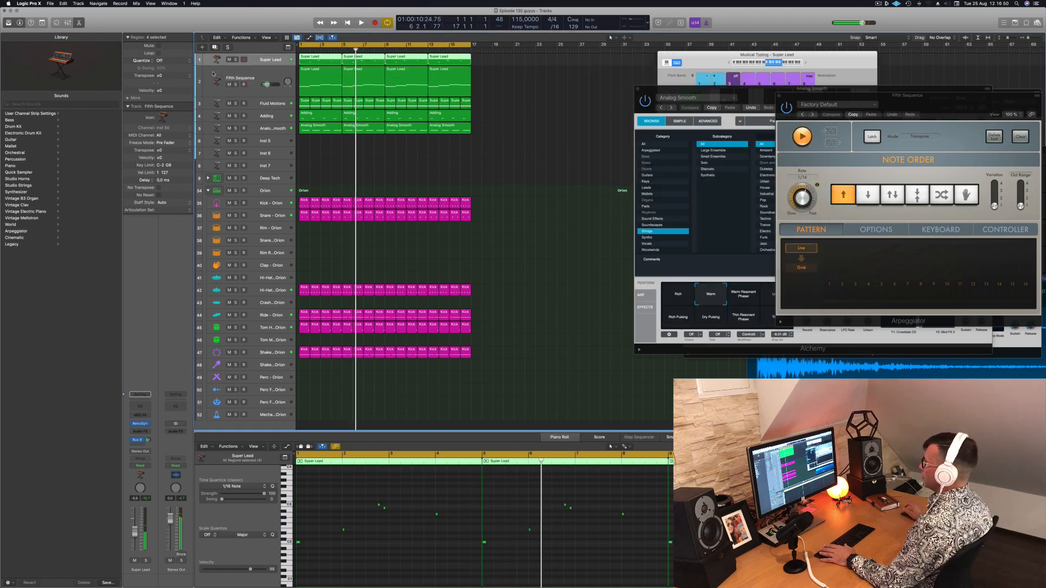
key(space)
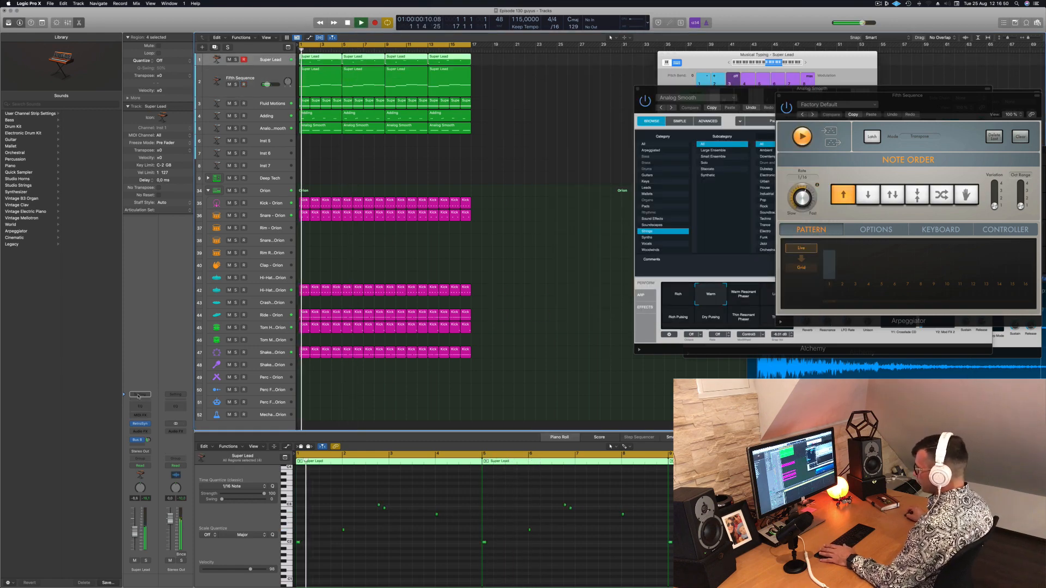
click(140, 424)
drag(524, 67, 527, 64)
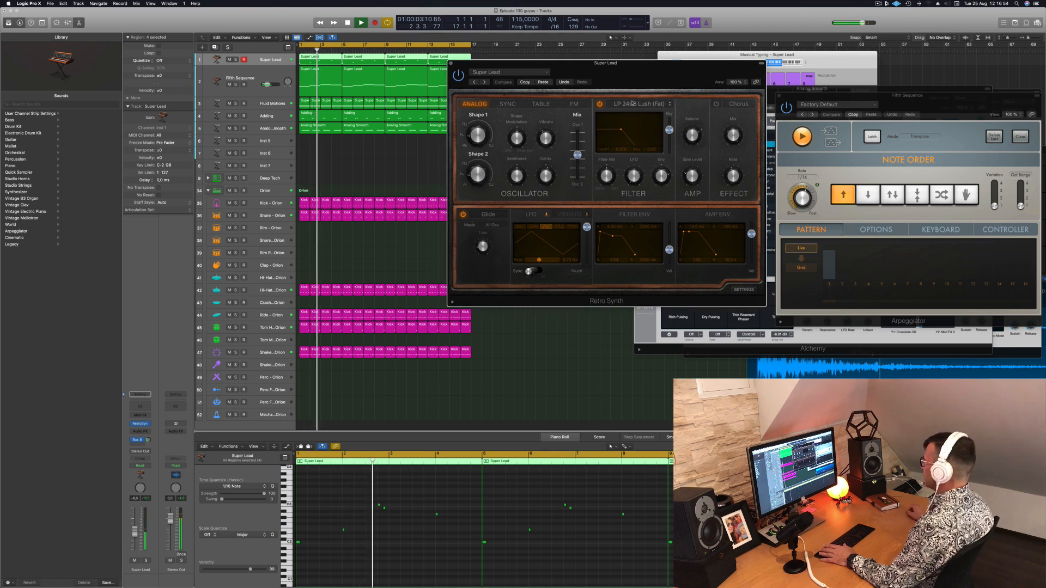
click(451, 63)
key(space)
key(space)
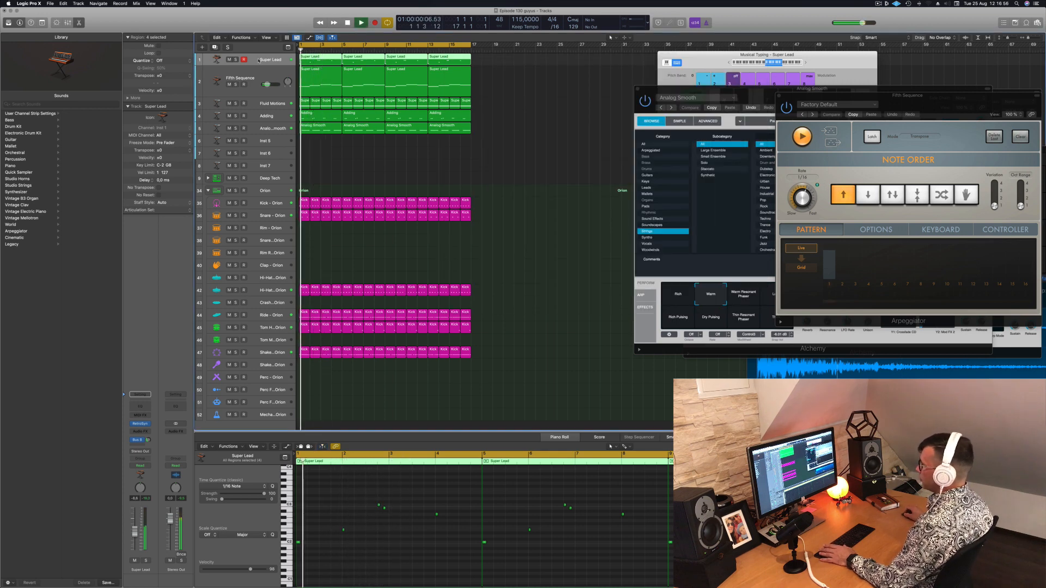
Add a Channel EQ to the Super Lead track with a high-cut filter at 167 Hz and 36 dB/Oct, then reselect the track
click(140, 406)
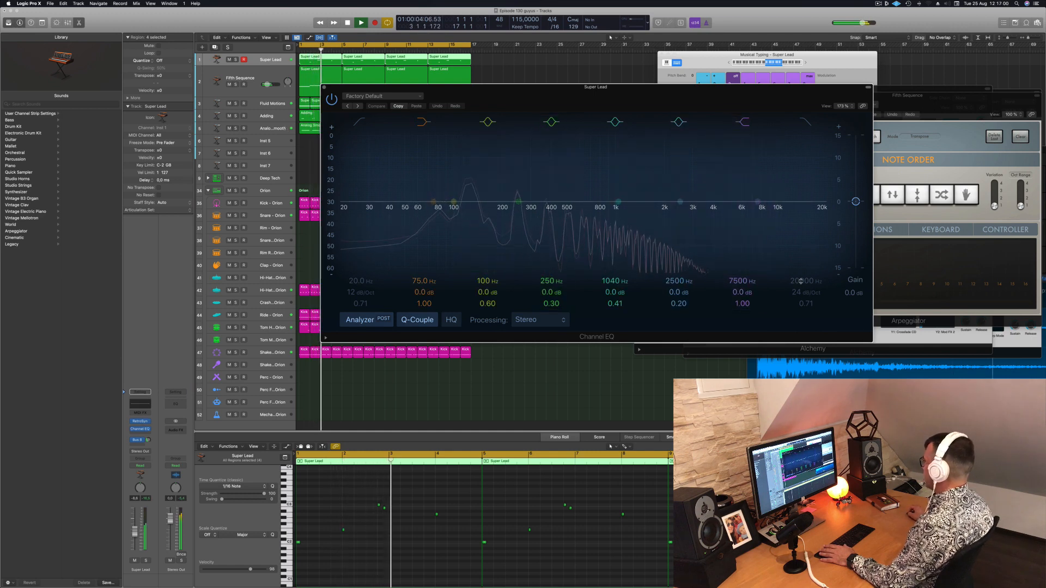
click(806, 122)
mouse_move(805, 293)
mouse_down()
mouse_move(805, 327)
mouse_move(786, 301)
mouse_up()
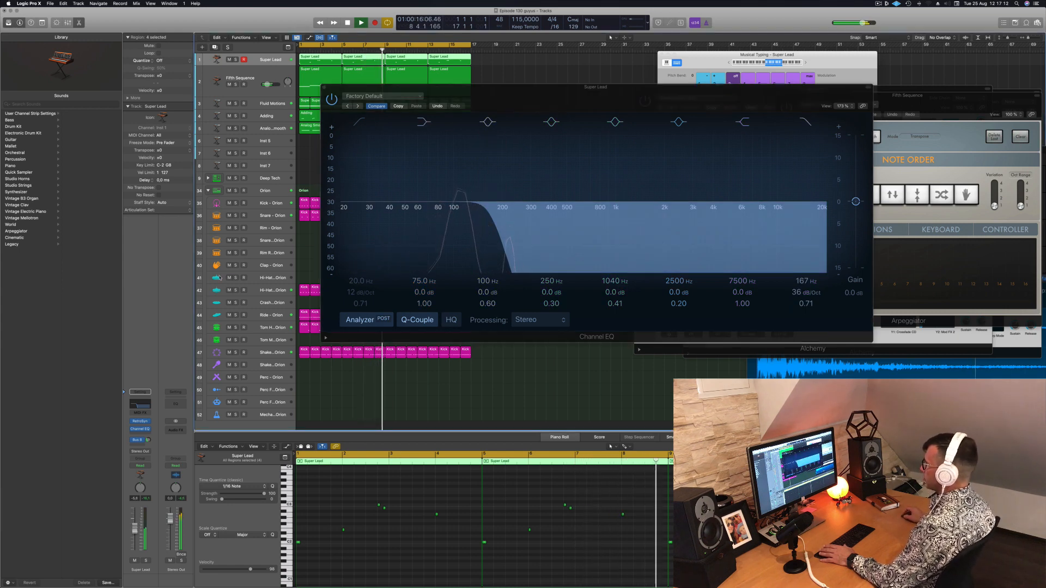
drag(332, 92, 534, 92)
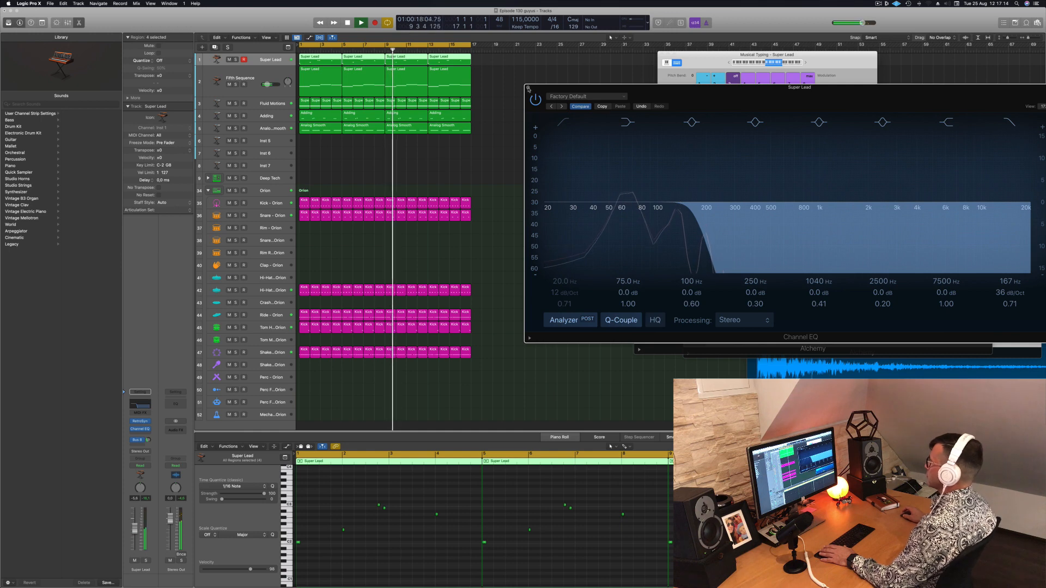
click(528, 87)
click(229, 61)
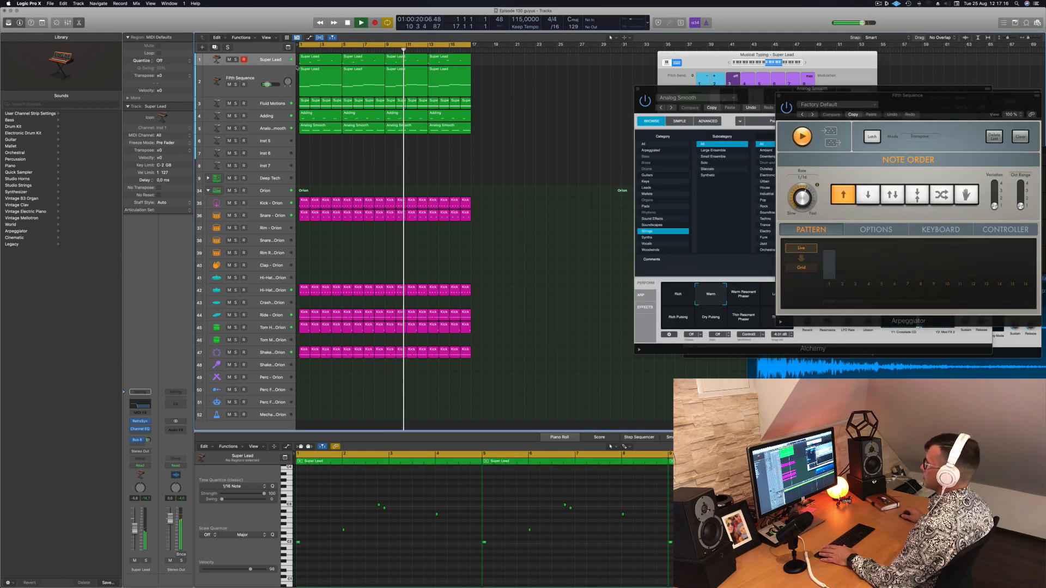
click(254, 60)
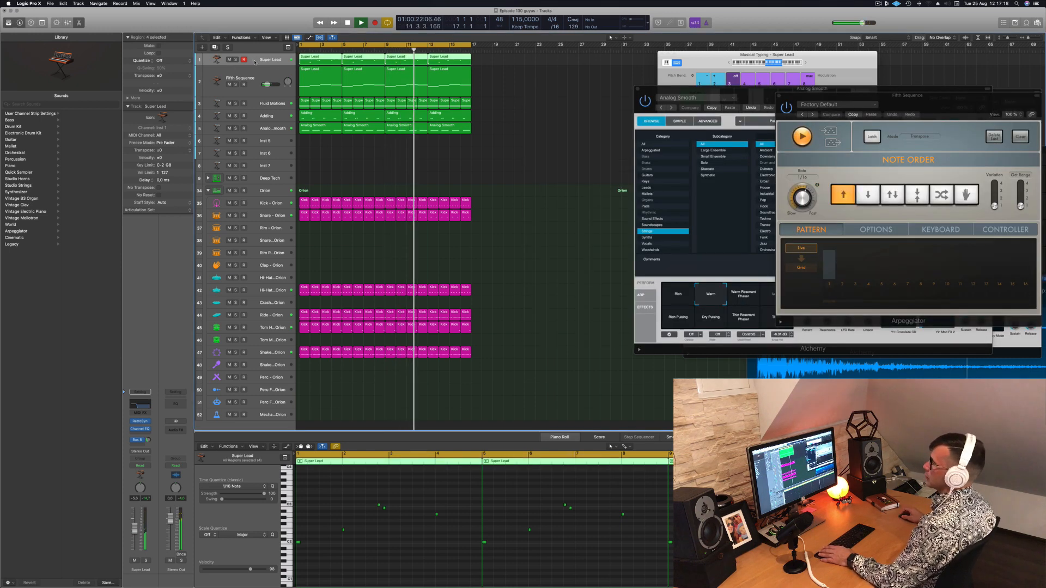
Duplicate the Super Lead track and copy the four Super Lead regions from the Fifth Sequence track onto it
click(215, 47)
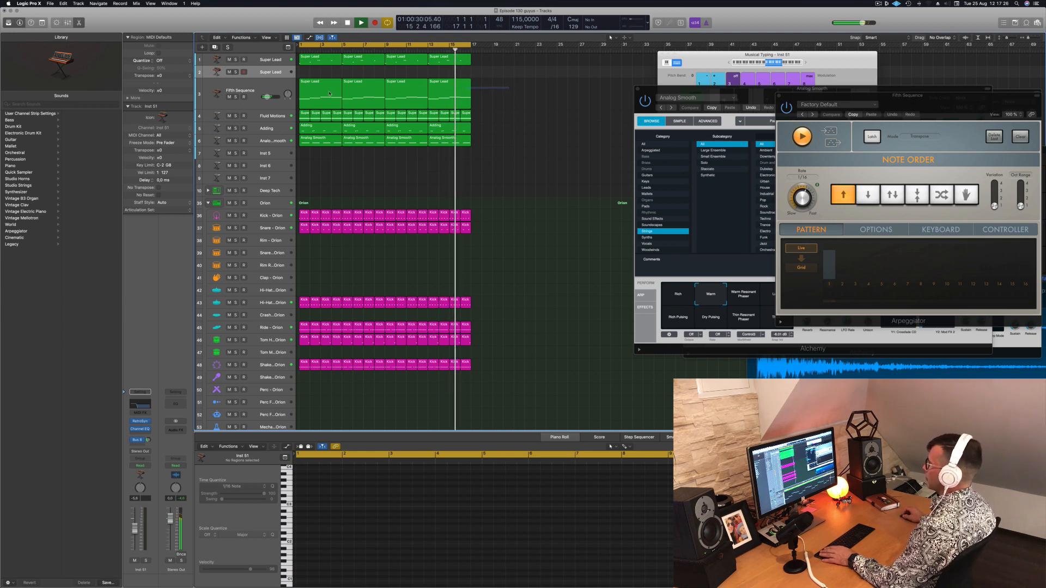
drag(507, 89, 314, 76)
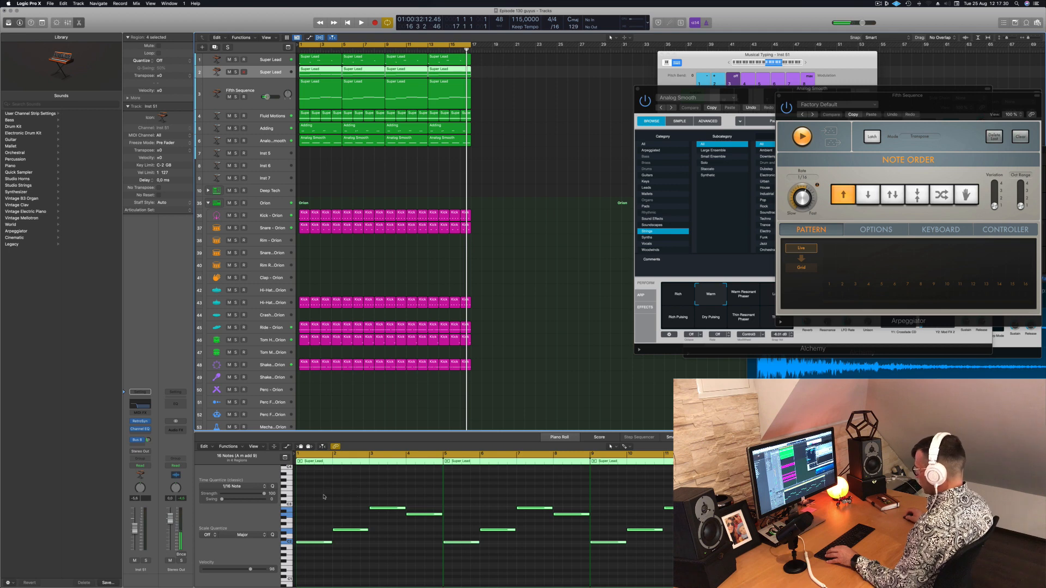
Shorten all notes in the copied regions to eighth notes and duplicate each one about three sixteenths after its original
drag(323, 496, 681, 566)
drag(872, 566, 872, 566)
scroll(872, 567, right, 3)
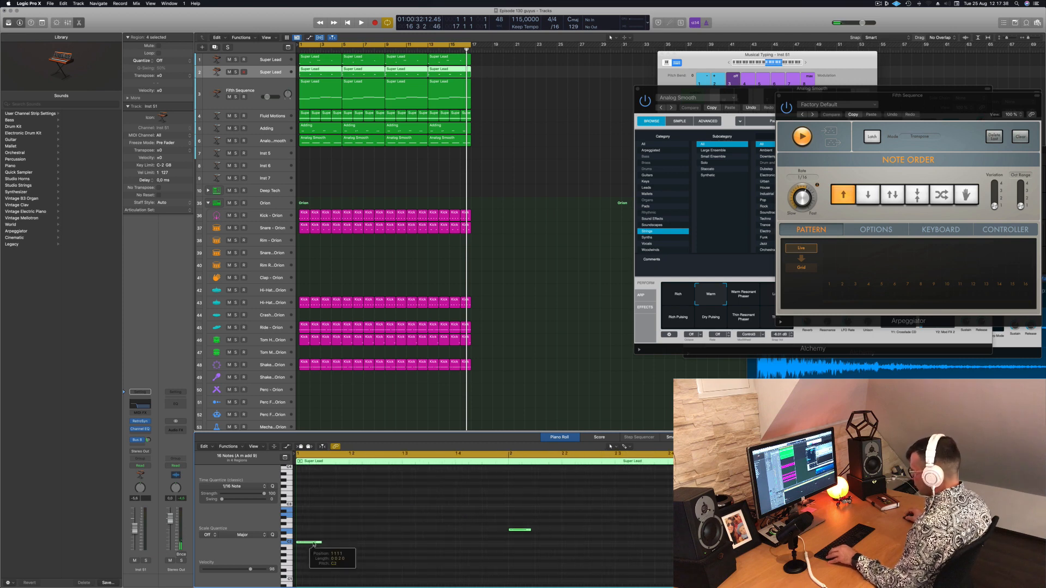
drag(314, 545, 355, 544)
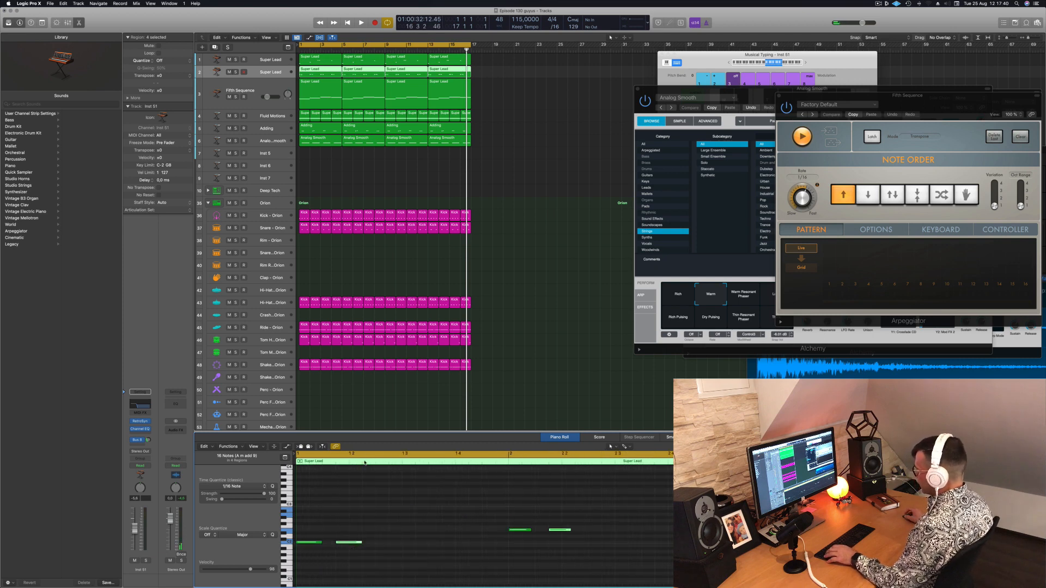
Play the arrangement from the start and enlarge the duplicated Super Lead track's height
key(space)
scroll(539, 234, down, 3)
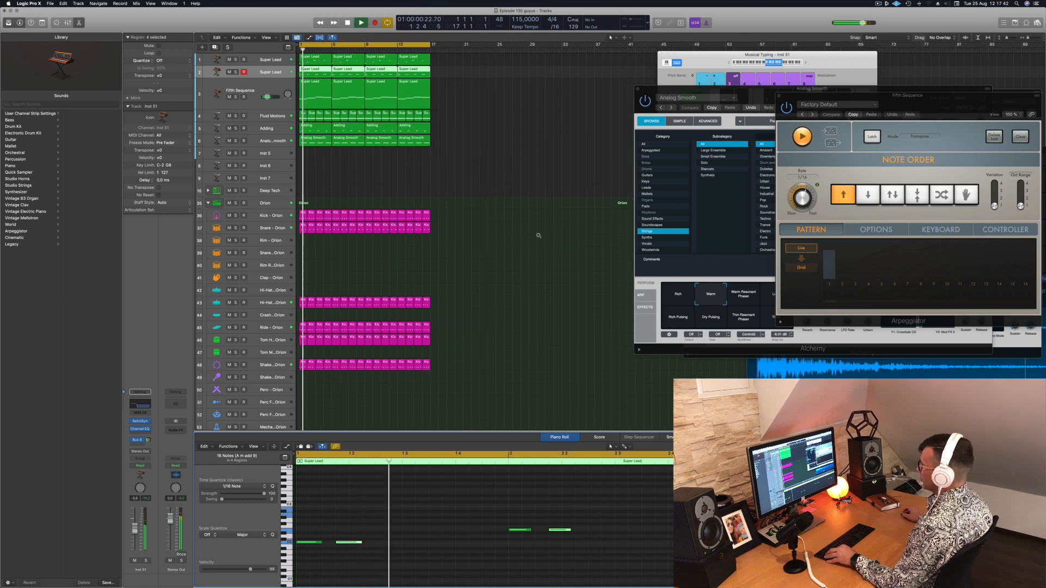
scroll(420, 241, down, 1)
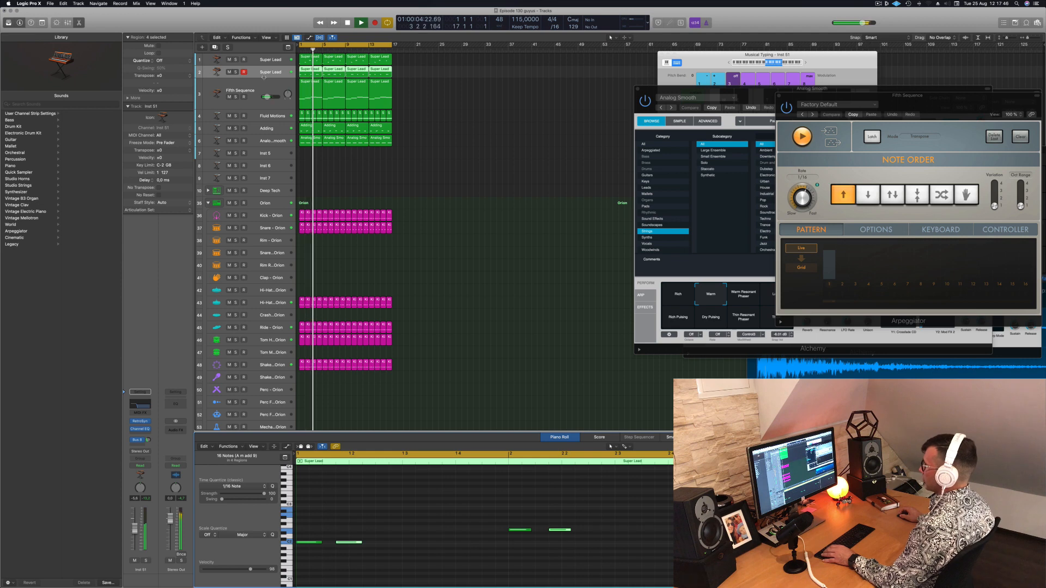
drag(264, 78, 265, 102)
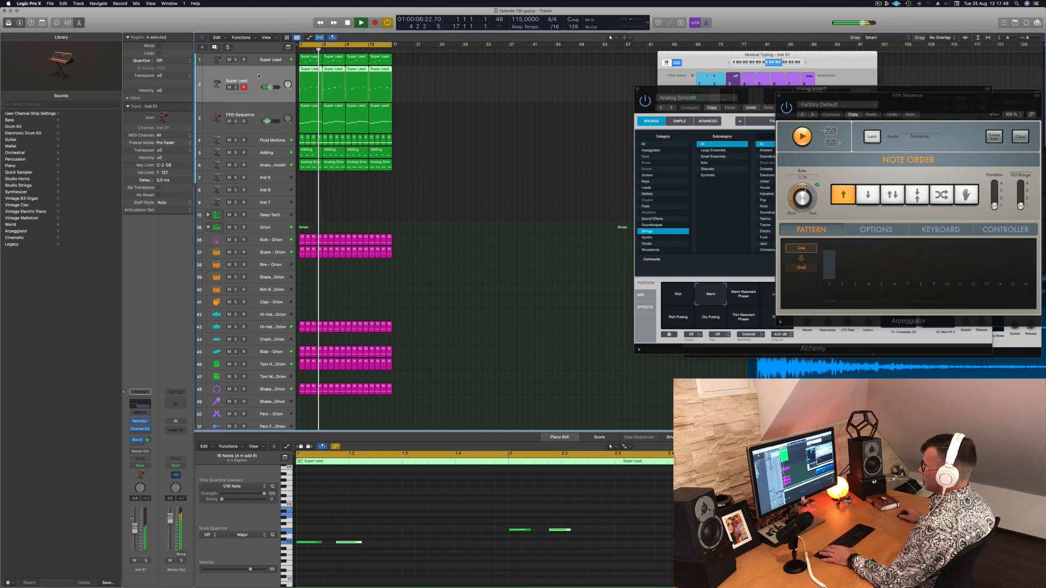
Open the duplicated track's Retro Synth and switch its preset to Synthesized Voice
click(140, 422)
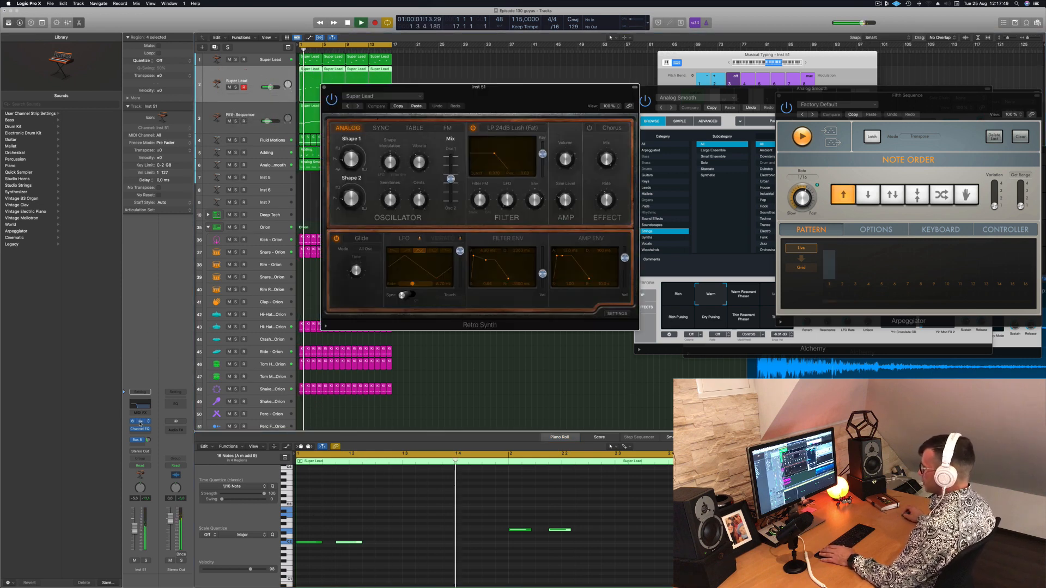
drag(443, 96, 435, 94)
key(space)
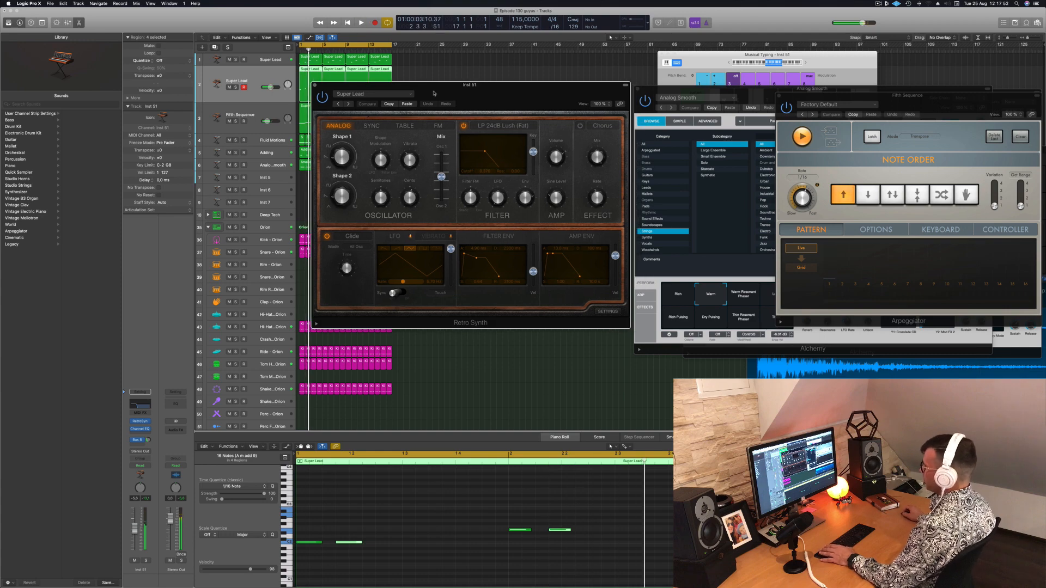
key(space)
click(348, 104)
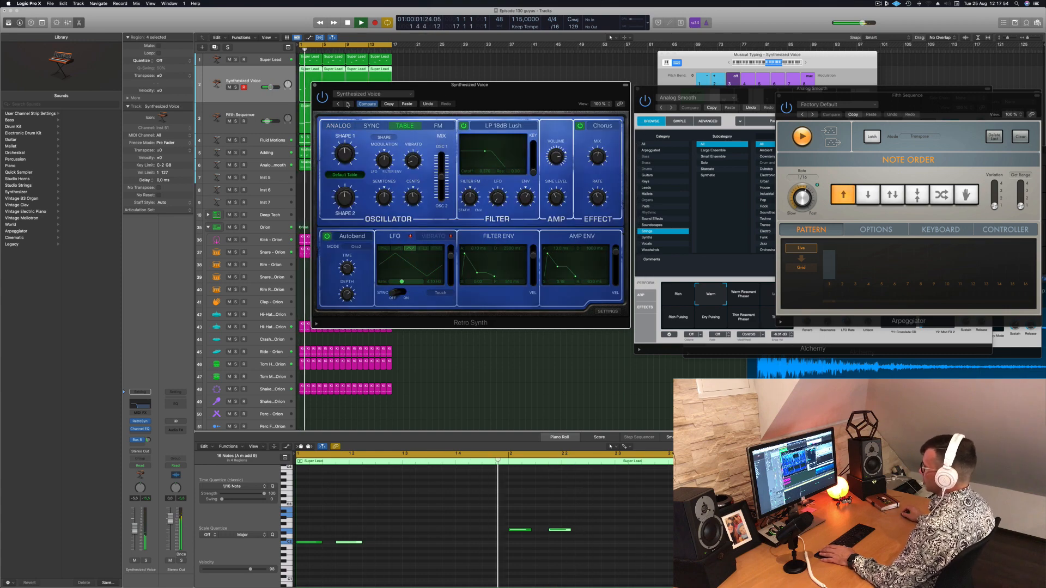
Try raising the Channel EQ's high cut to 1200 Hz, plus the Low Cut: more and Brighten Hi Hat presets
click(136, 404)
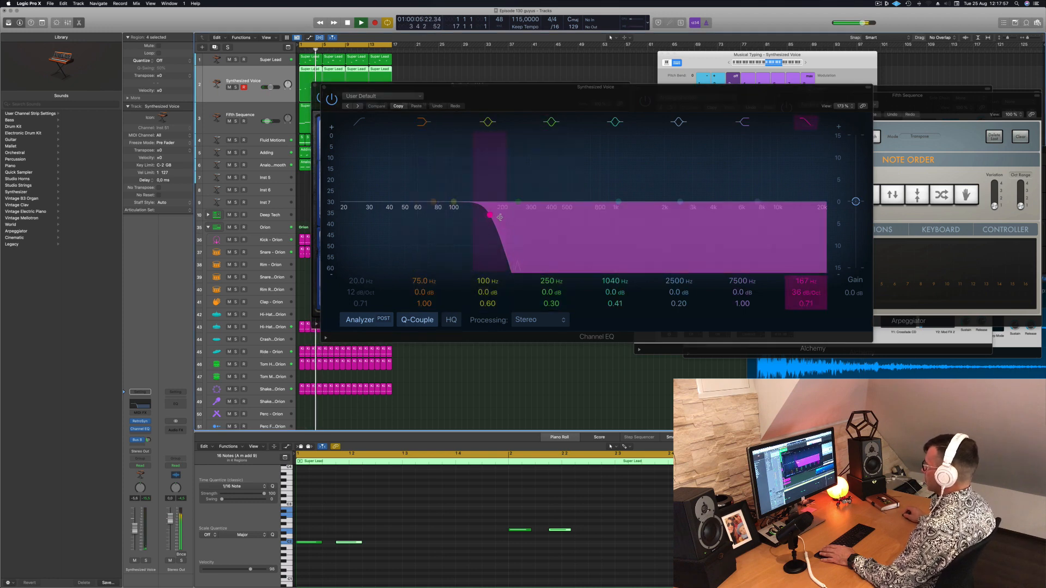
drag(499, 217, 629, 205)
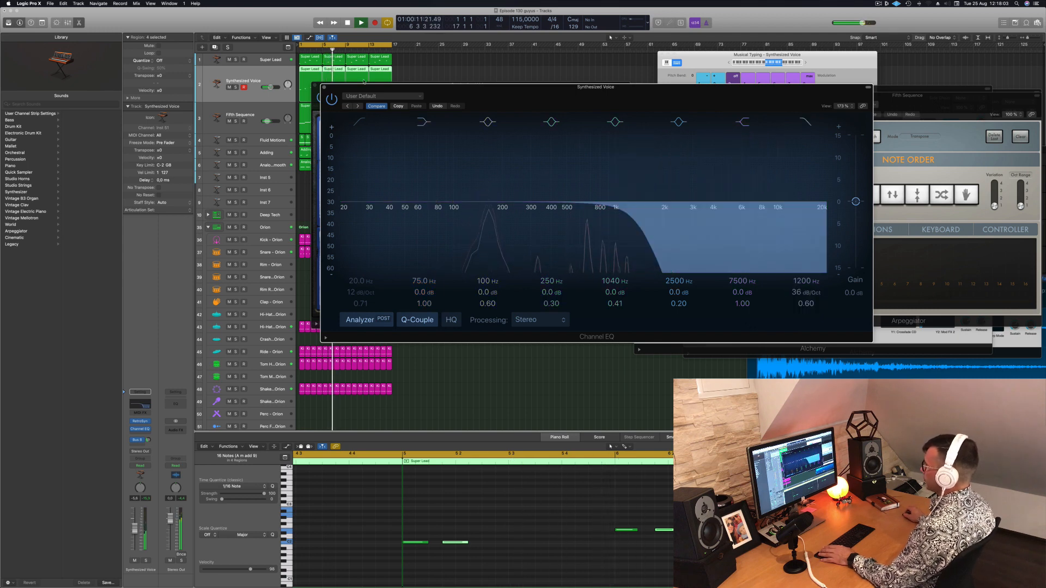
click(357, 106)
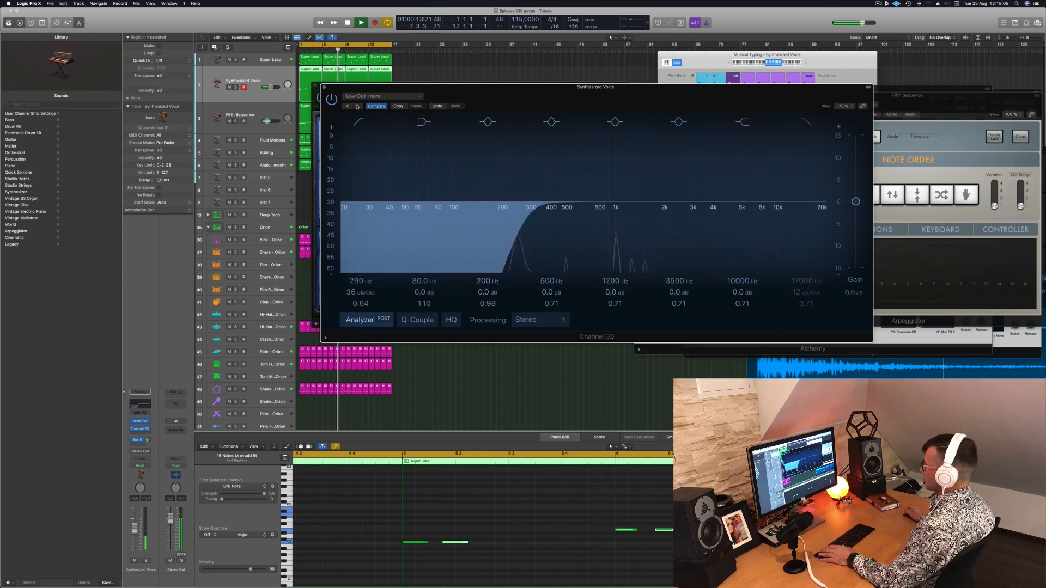
click(357, 106)
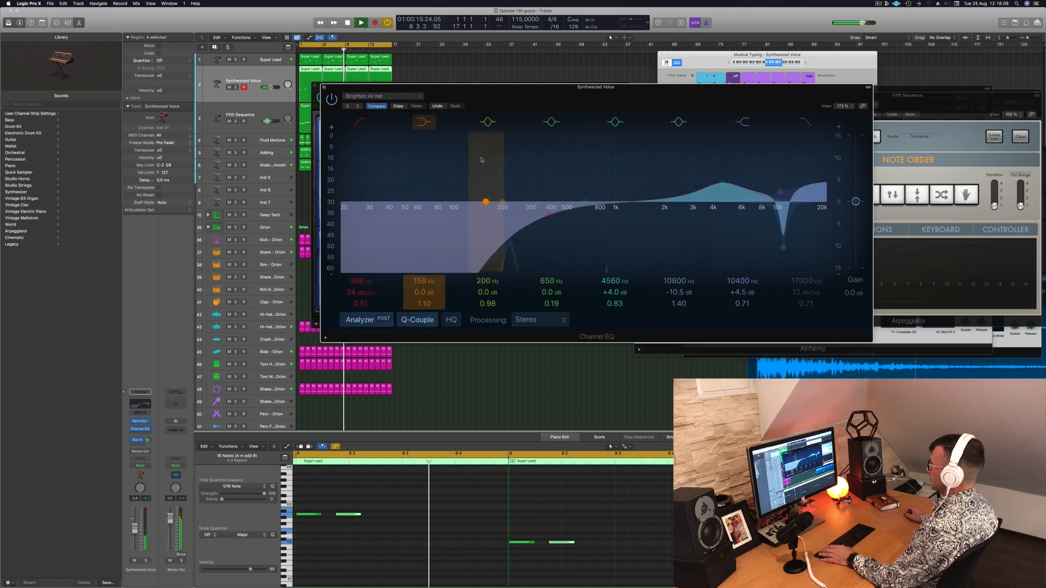
Recall the Channel EQ's default setting on the duplicated track and close the EQ
click(383, 96)
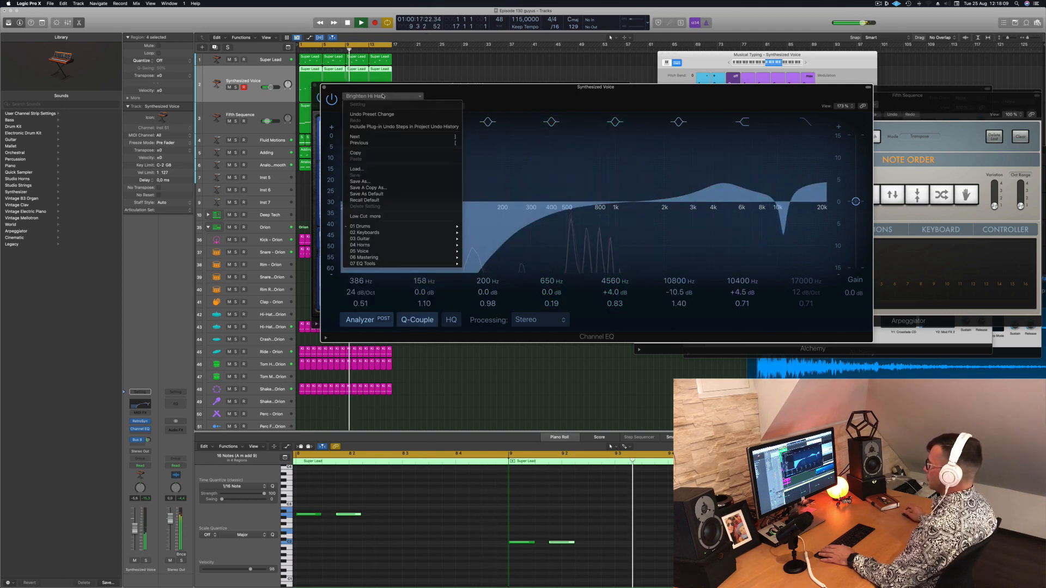
click(380, 199)
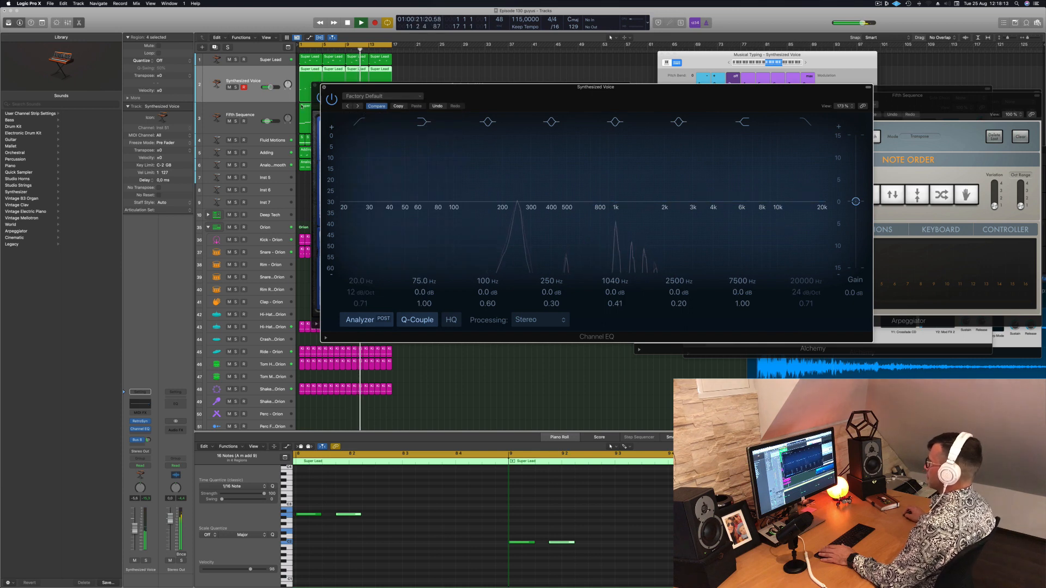
click(324, 87)
Audition other Retro Synth presets, choose the Synth Bass preset Analog Funk, and lower the track's volume slightly
drag(351, 104, 380, 98)
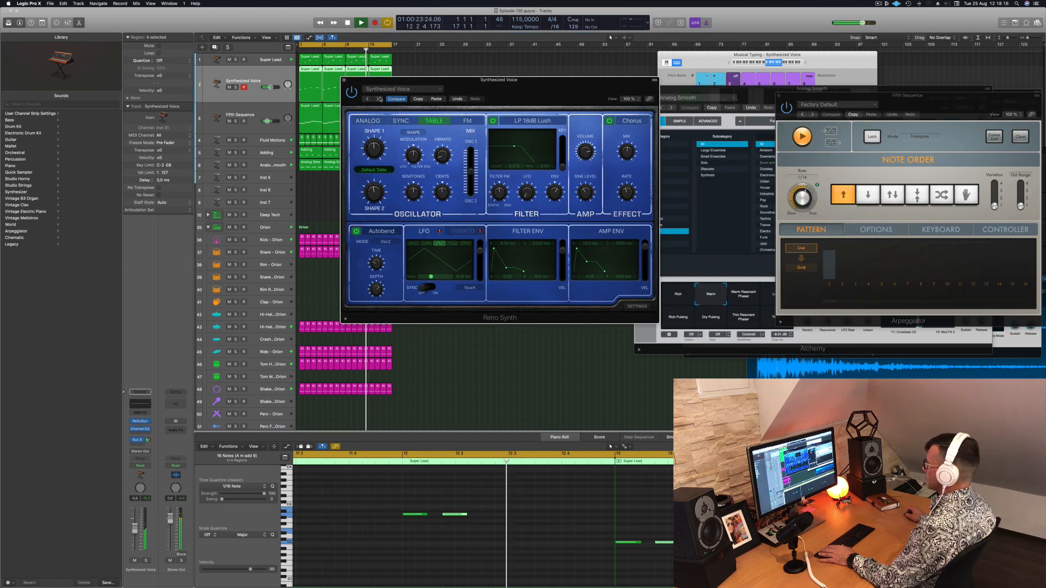
click(378, 99)
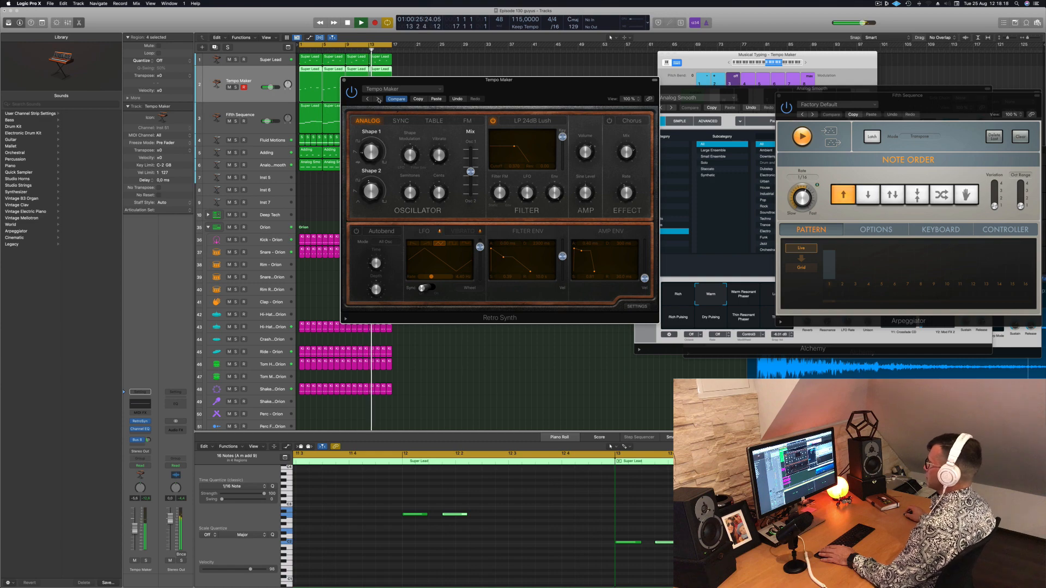
click(416, 90)
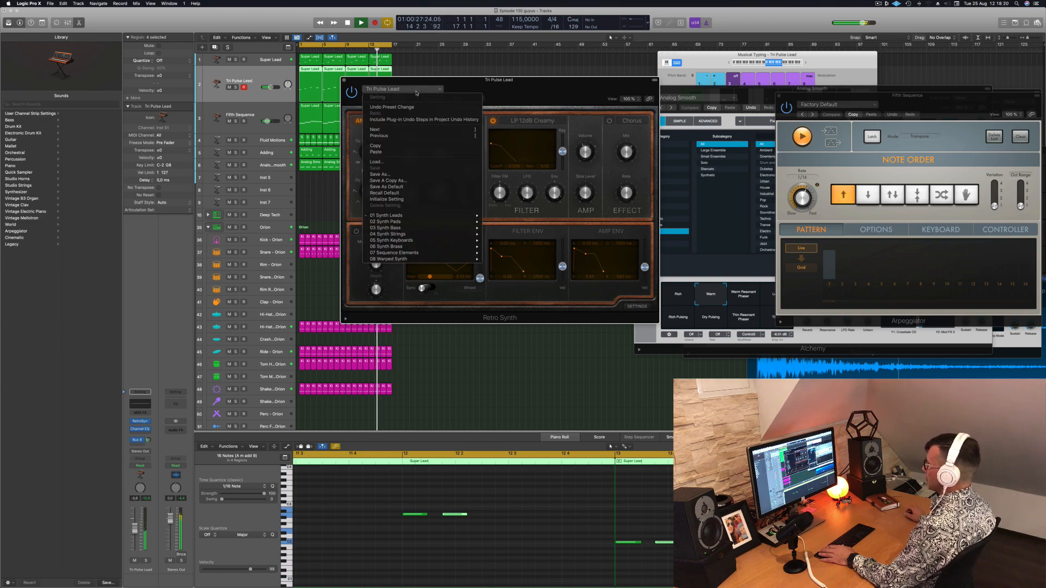
mouse_move(393, 228)
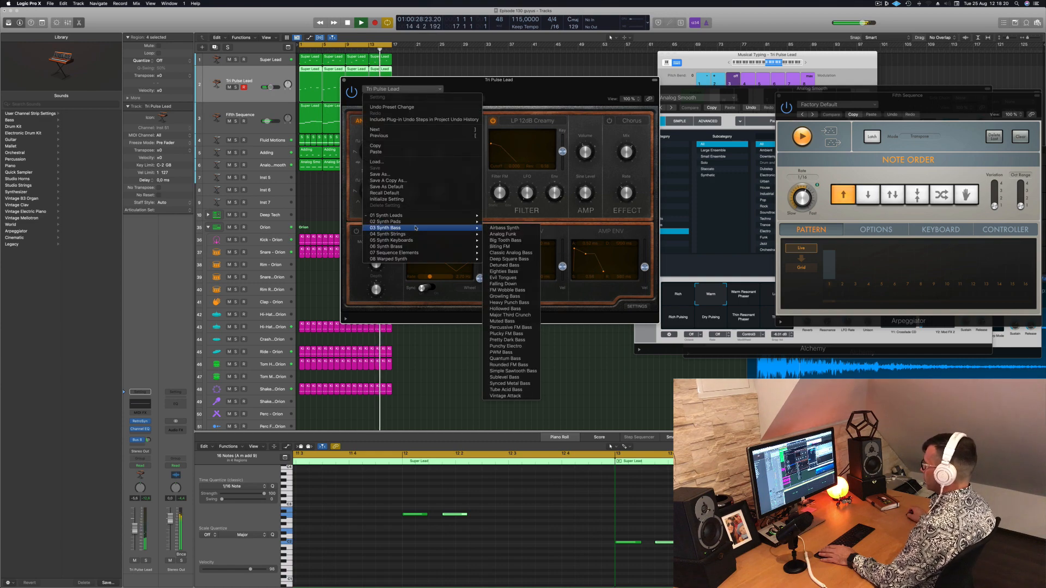
click(499, 228)
drag(528, 80, 540, 79)
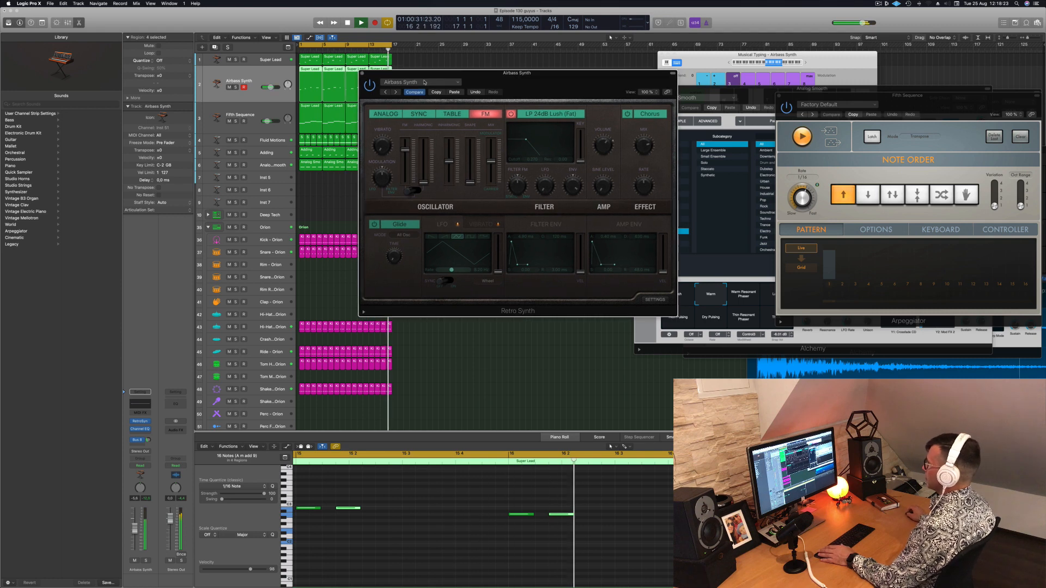
click(396, 92)
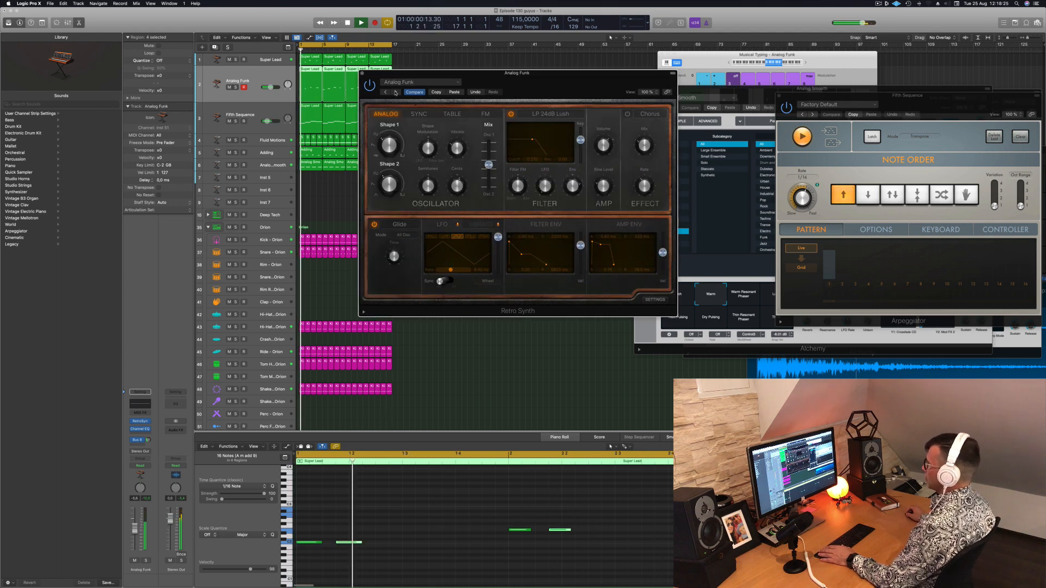
drag(474, 72, 523, 62)
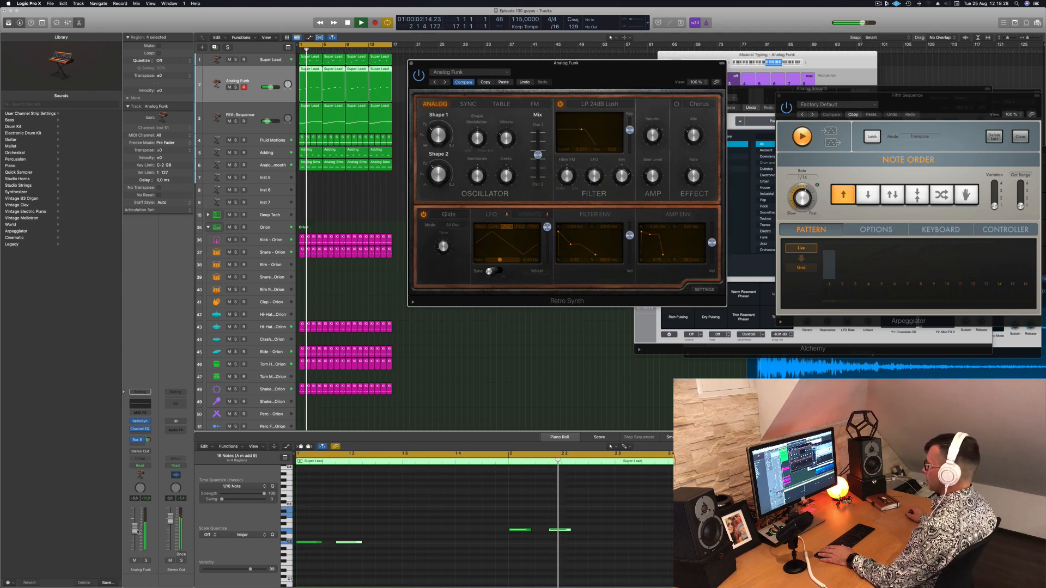
drag(135, 529, 135, 534)
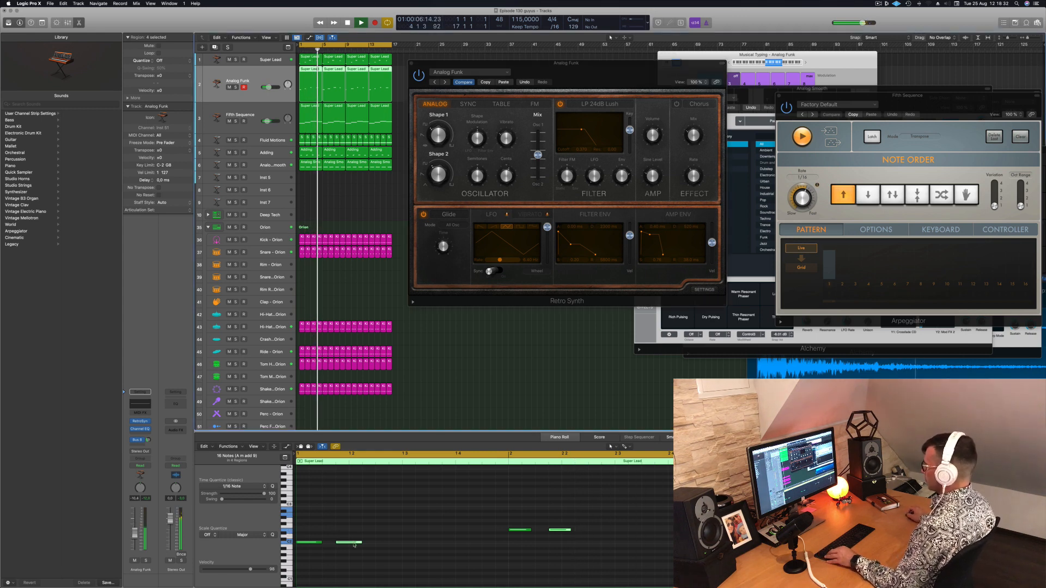
Copy the second short note of each bar to just before beat four in the Analog Funk regions, then close Retro Synth
drag(349, 542, 421, 545)
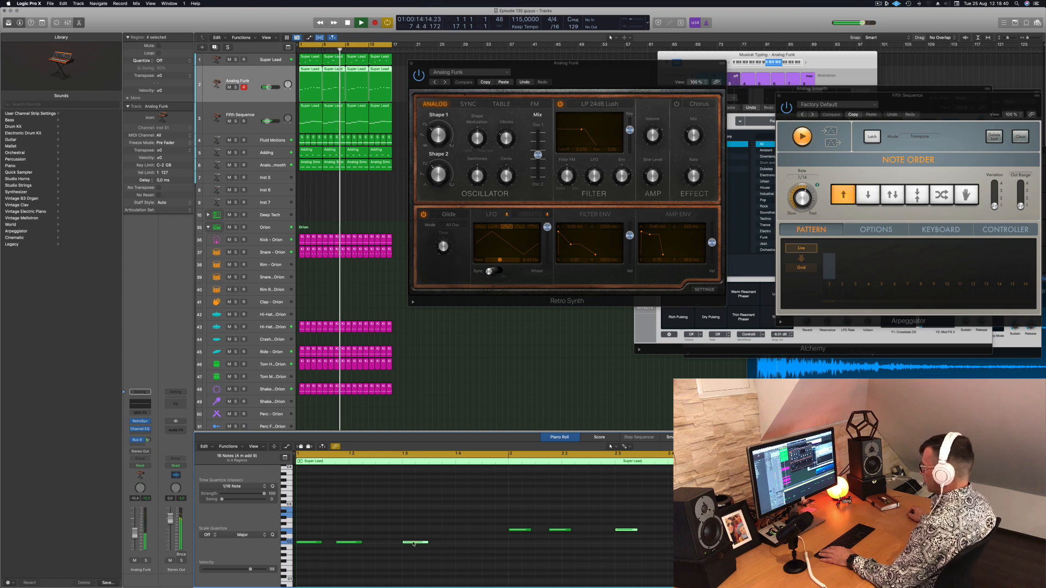
drag(414, 545, 453, 543)
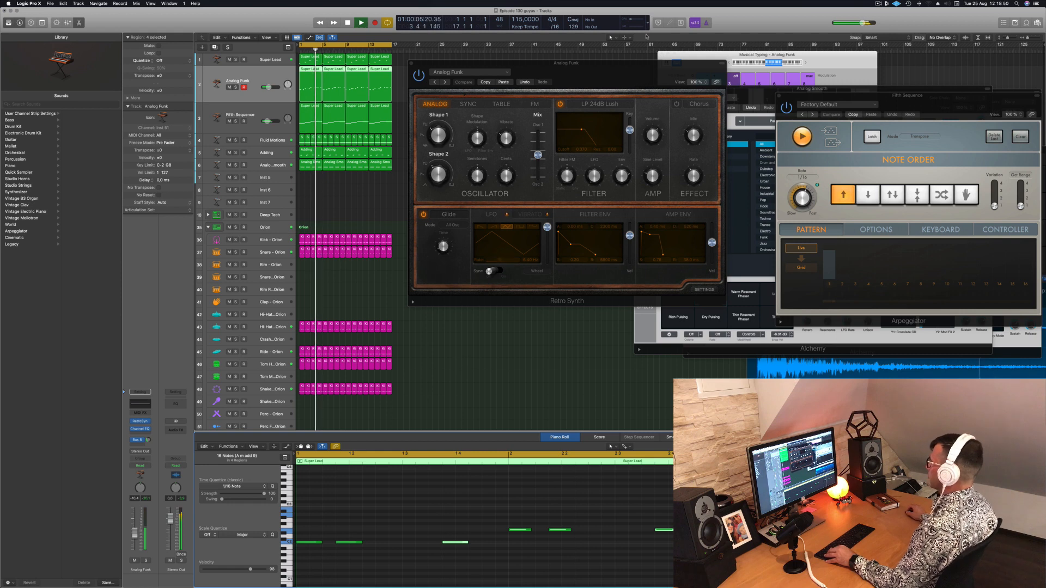
drag(420, 63, 400, 72)
click(391, 72)
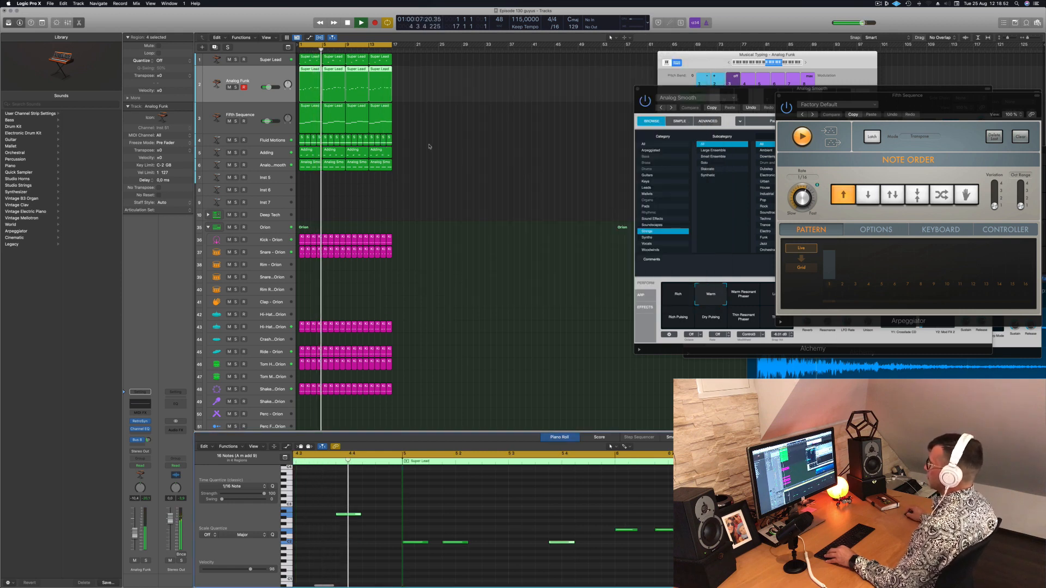
Select all regions in the arrangement and repeat them three times, extending every part to bar 65
click(413, 214)
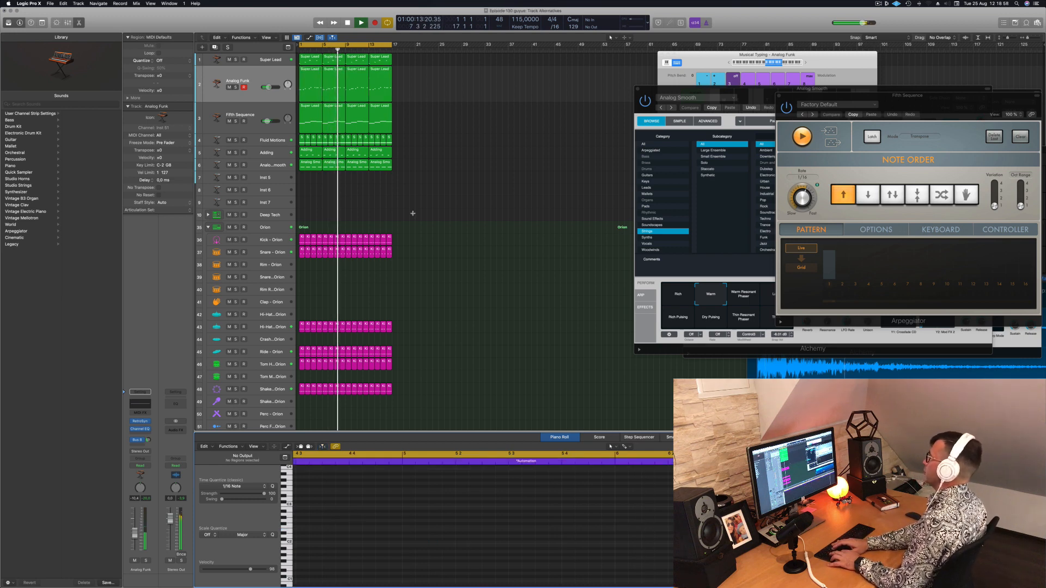
click(418, 214)
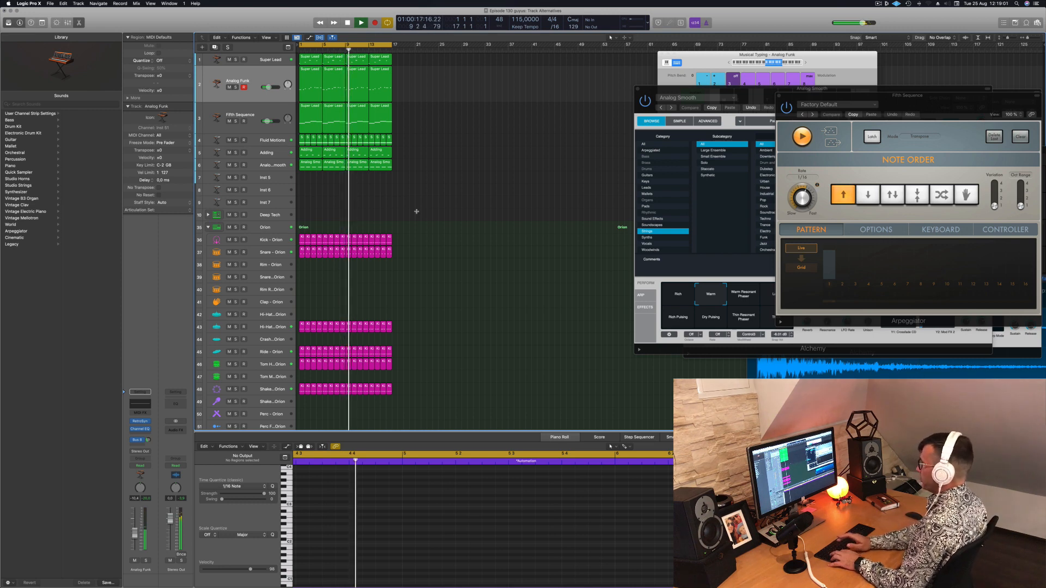
key(super+a)
key(super+r)
key(super+r)
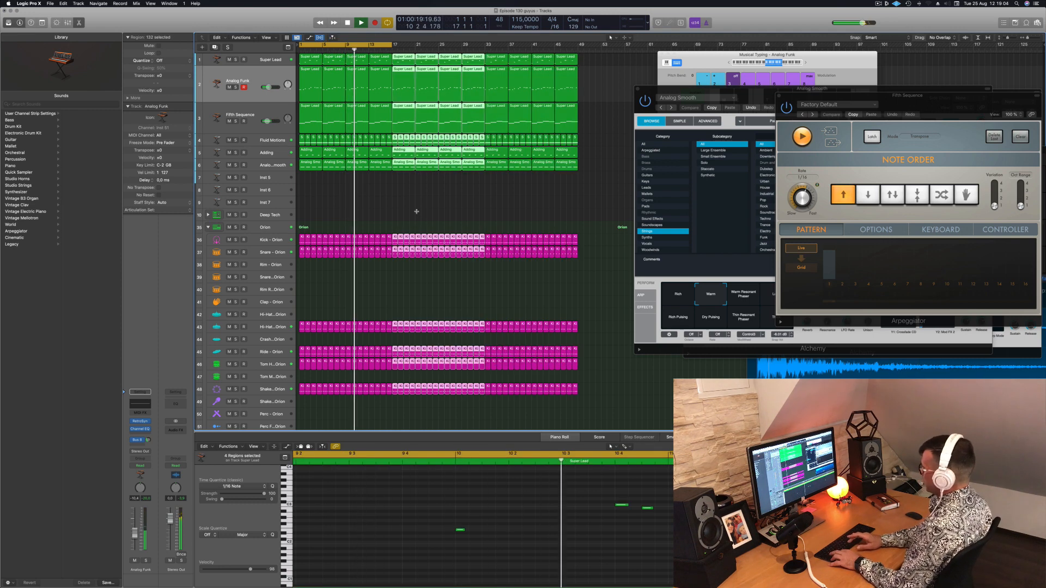
key(super+r)
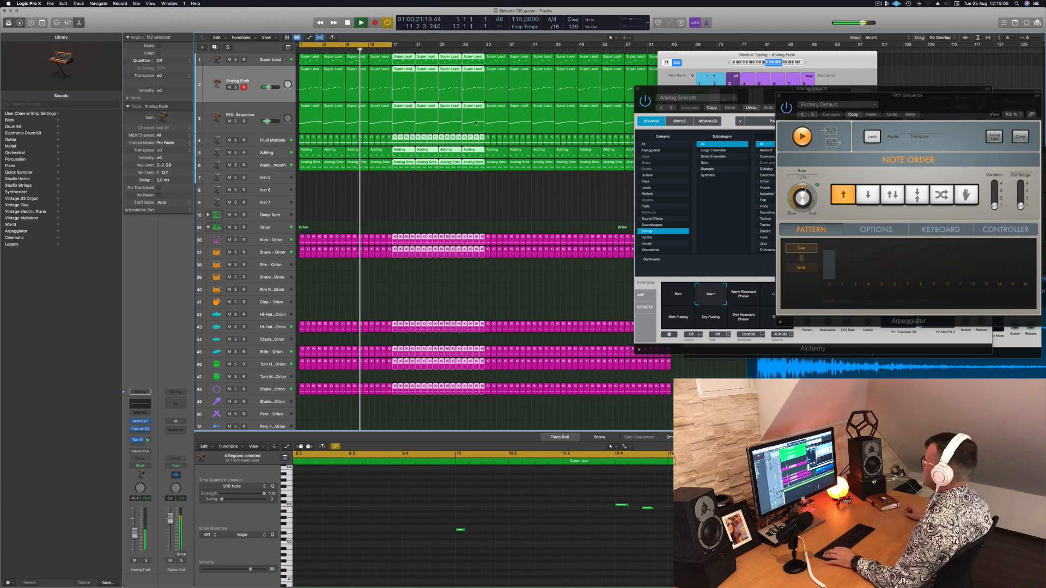
Move the Musical Typing and Alchemy windows aside and extend the cycle range over all repeated regions to bar 65
drag(707, 55, 918, 56)
drag(768, 89, 960, 297)
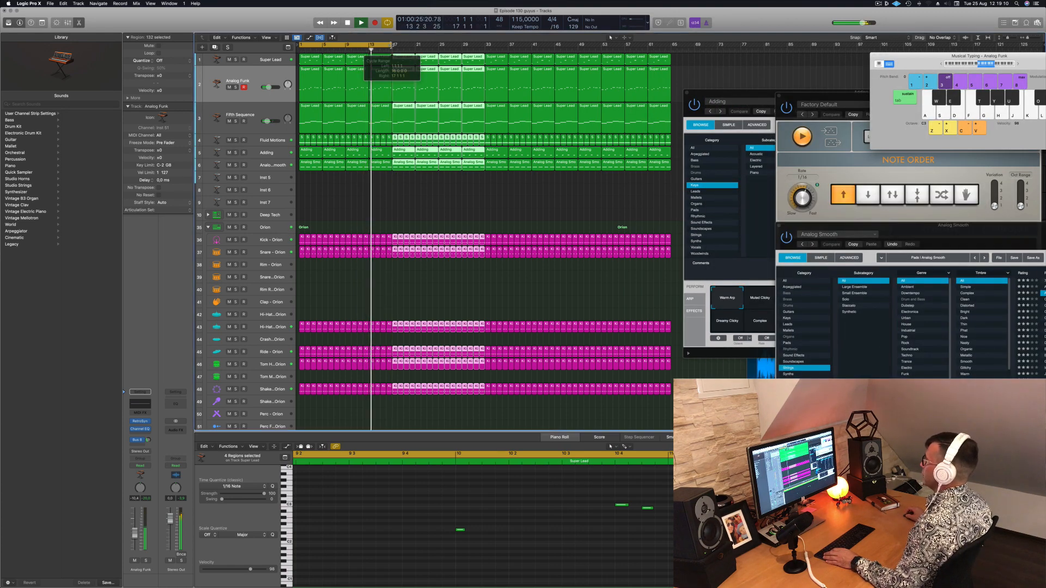
drag(392, 45, 672, 44)
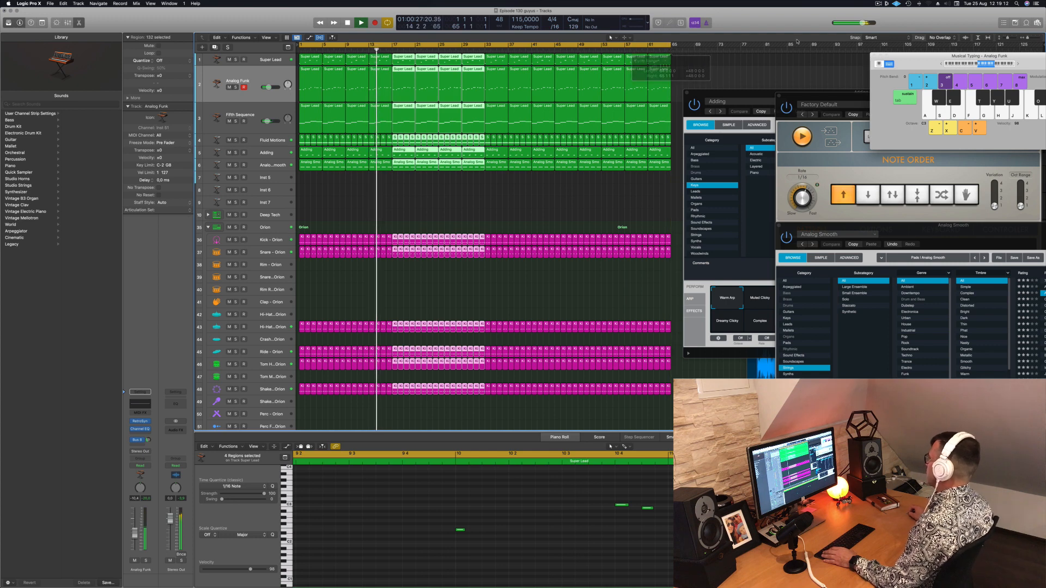
click(879, 4)
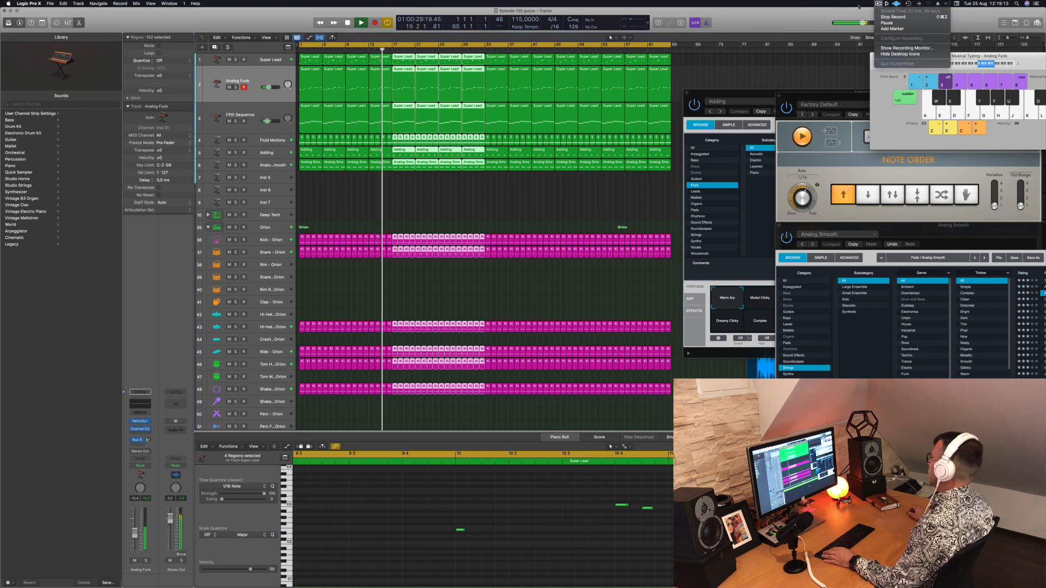
click(859, 7)
click(491, 199)
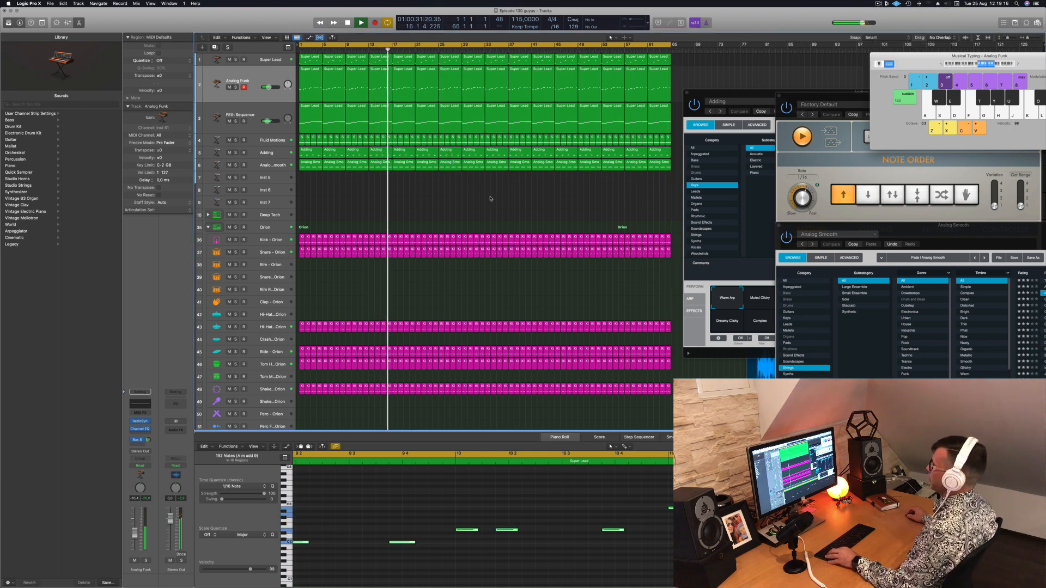
Close the open Adding, Arpeggiator and Analog Smooth plug-in windows that cover the arrangement
click(737, 98)
key(super+w)
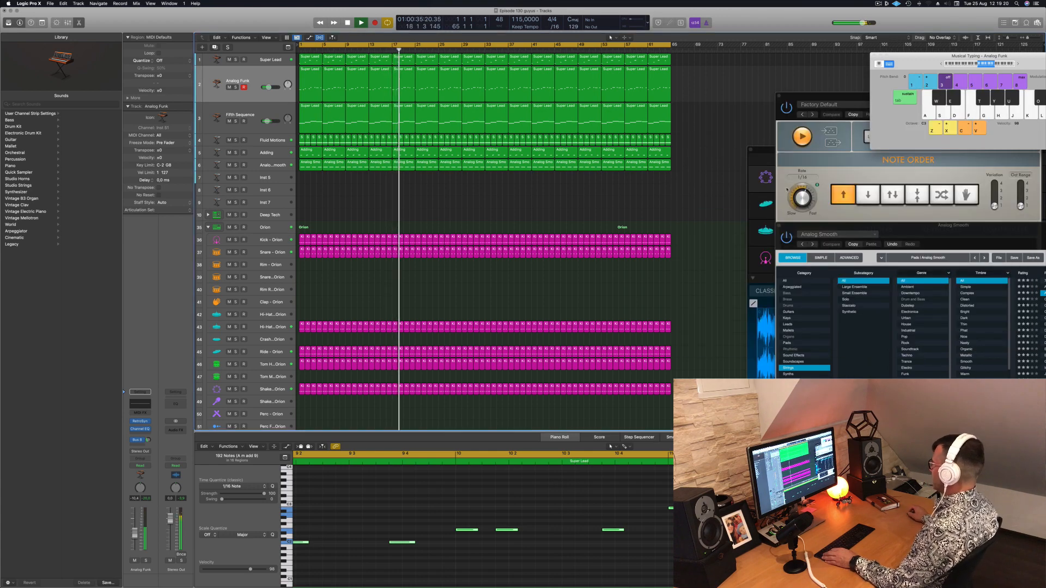
drag(779, 96, 564, 65)
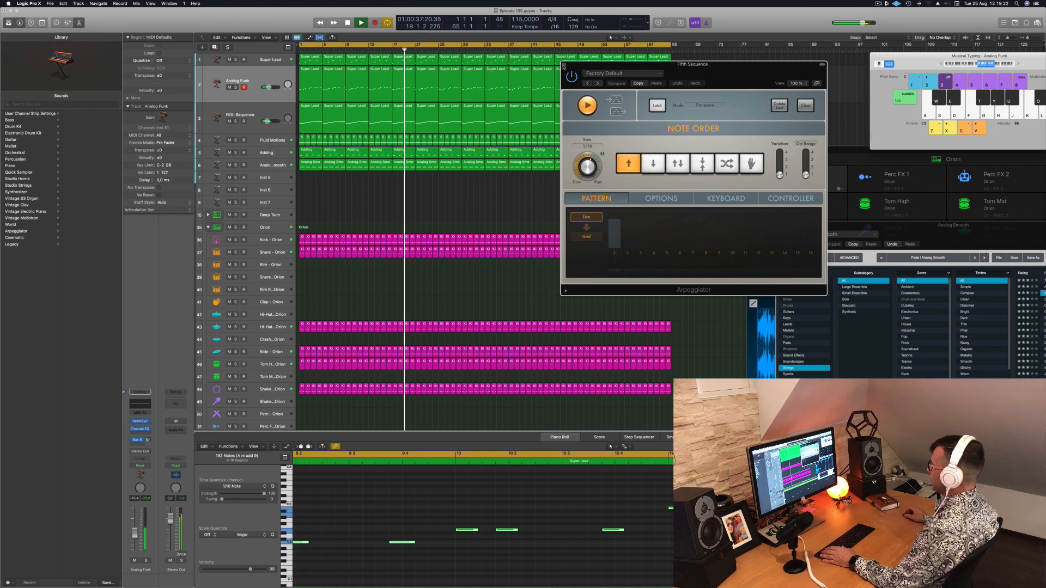
click(564, 65)
drag(900, 231, 776, 169)
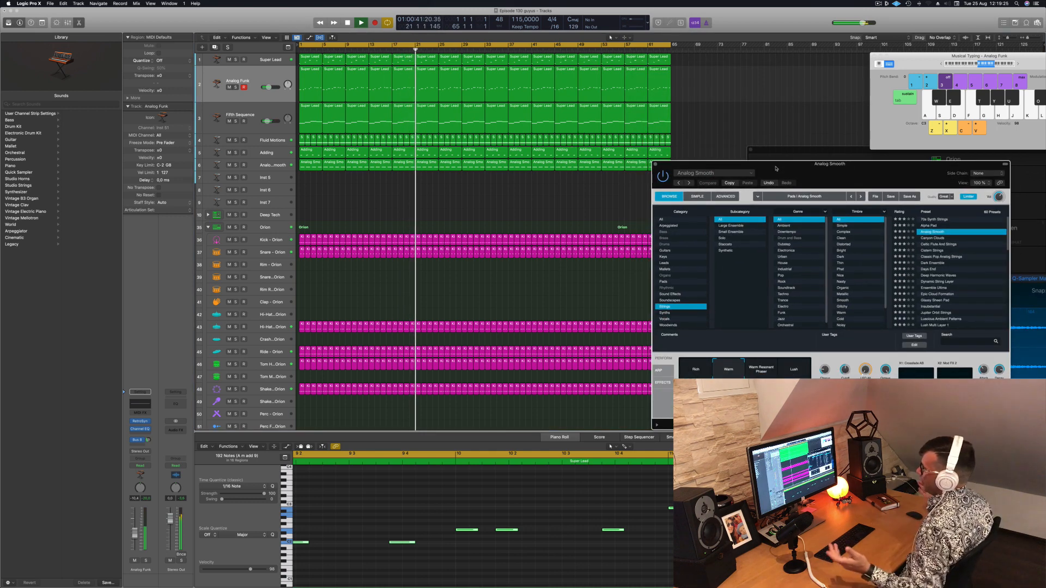
drag(777, 168, 785, 149)
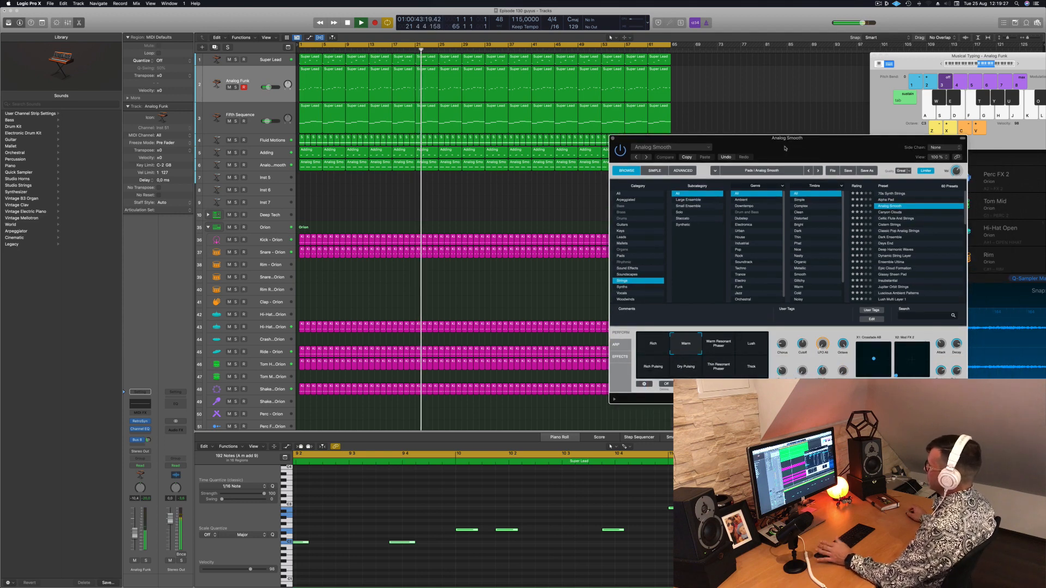
click(613, 138)
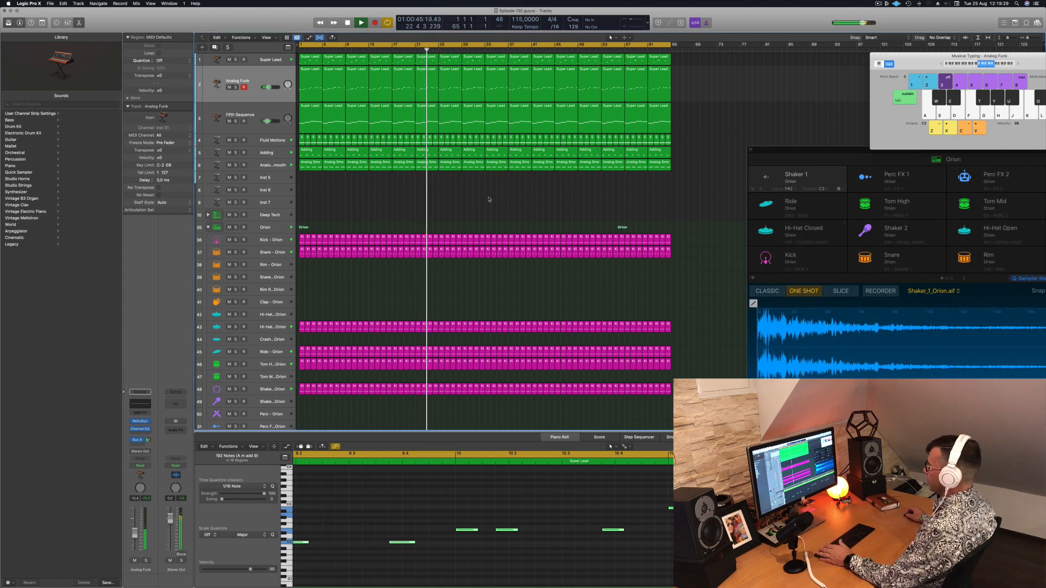
Lower the Snare - Orion track's volume slightly, clear the region selection, and restart playback from the beginning
click(269, 253)
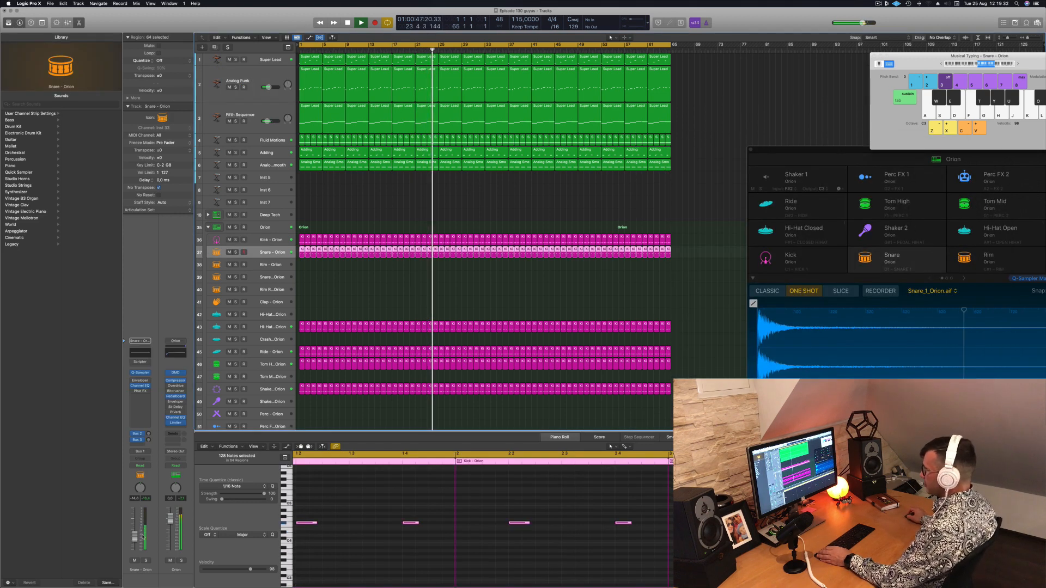
drag(135, 538, 135, 543)
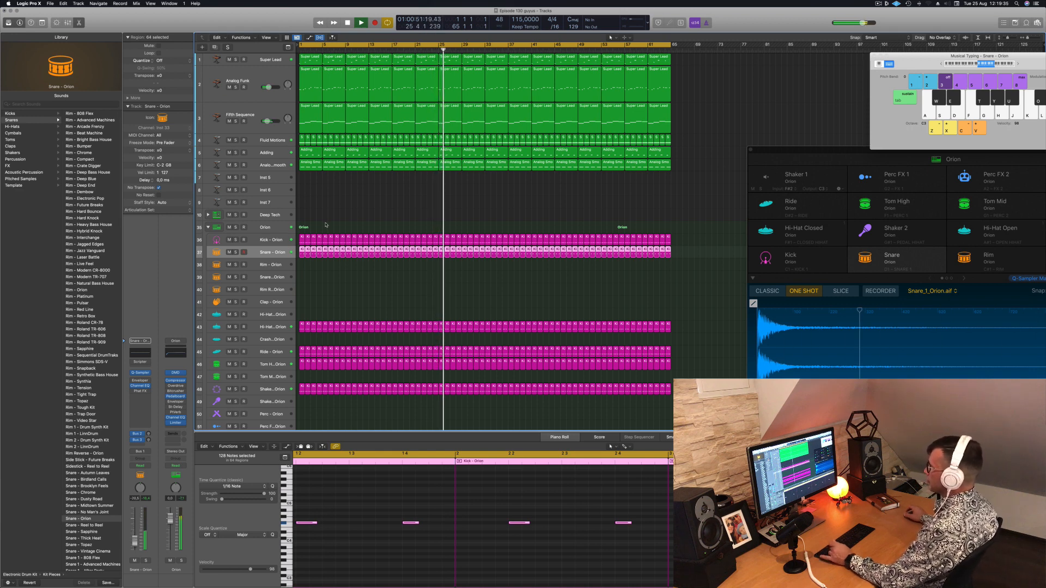
click(360, 212)
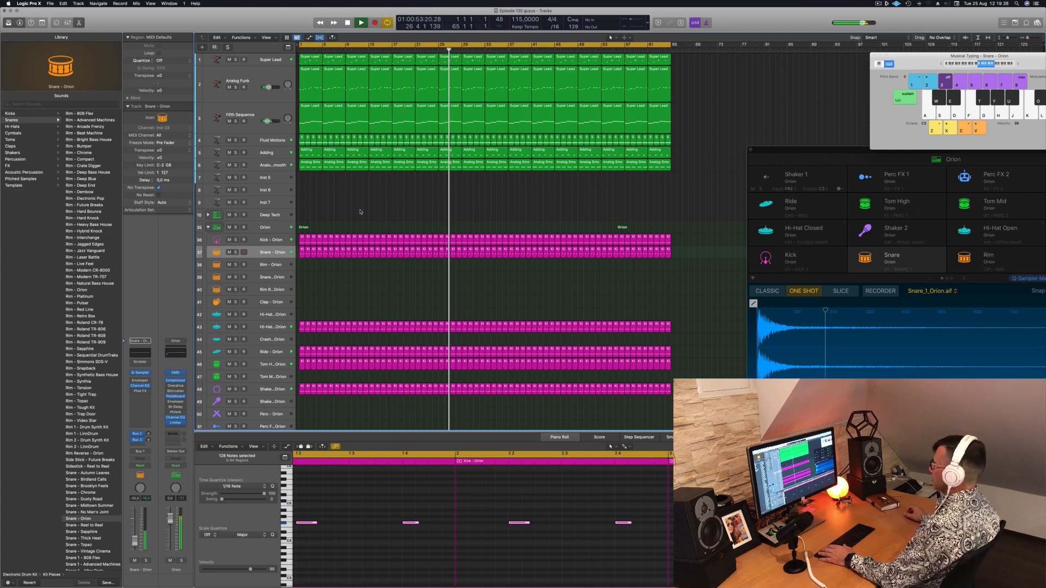
key(space)
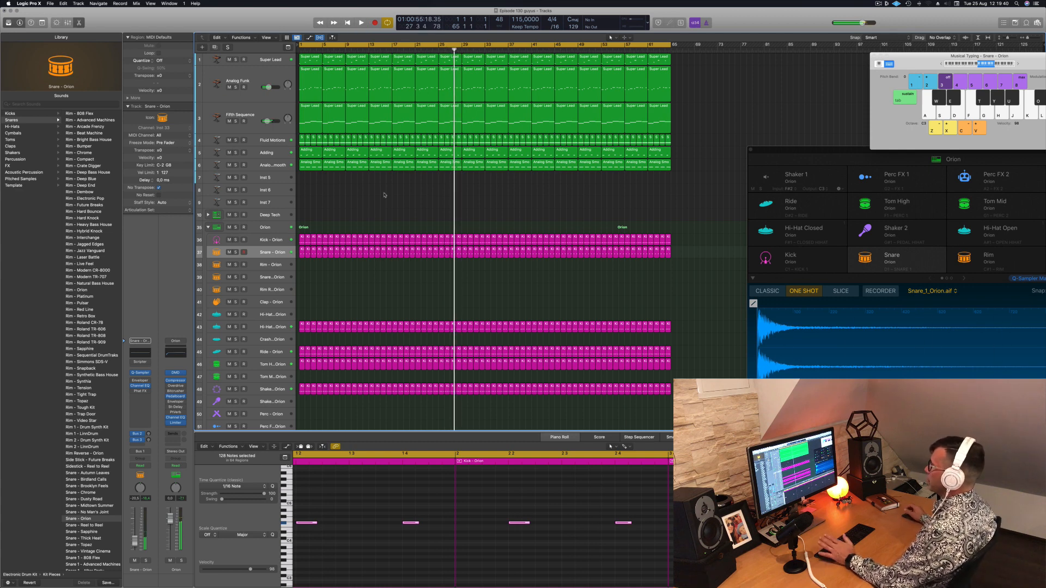
key(Return)
key(space)
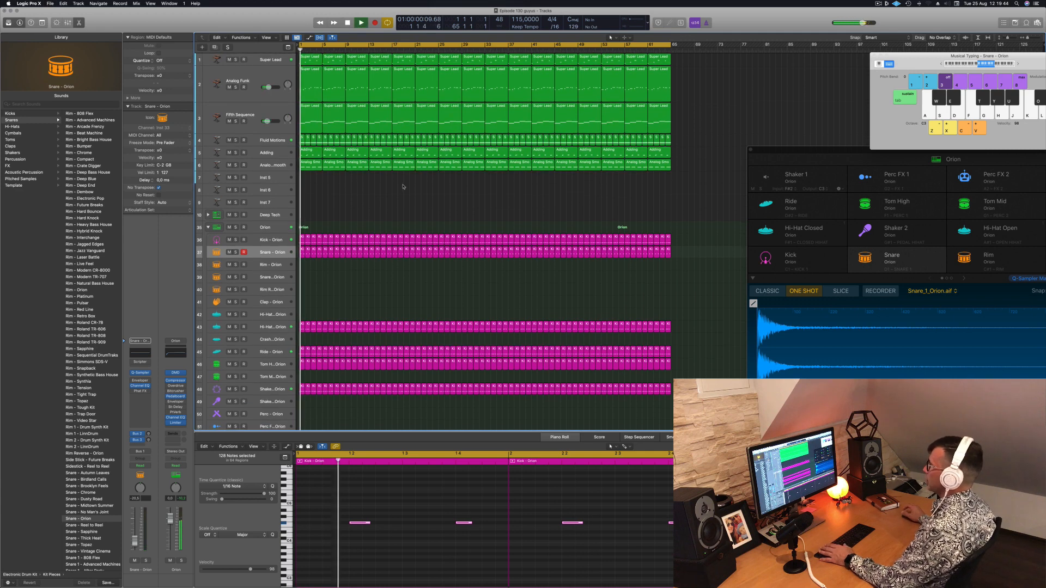
Delete the first four Super Lead track regions so that the part starts at bar 17
click(312, 61)
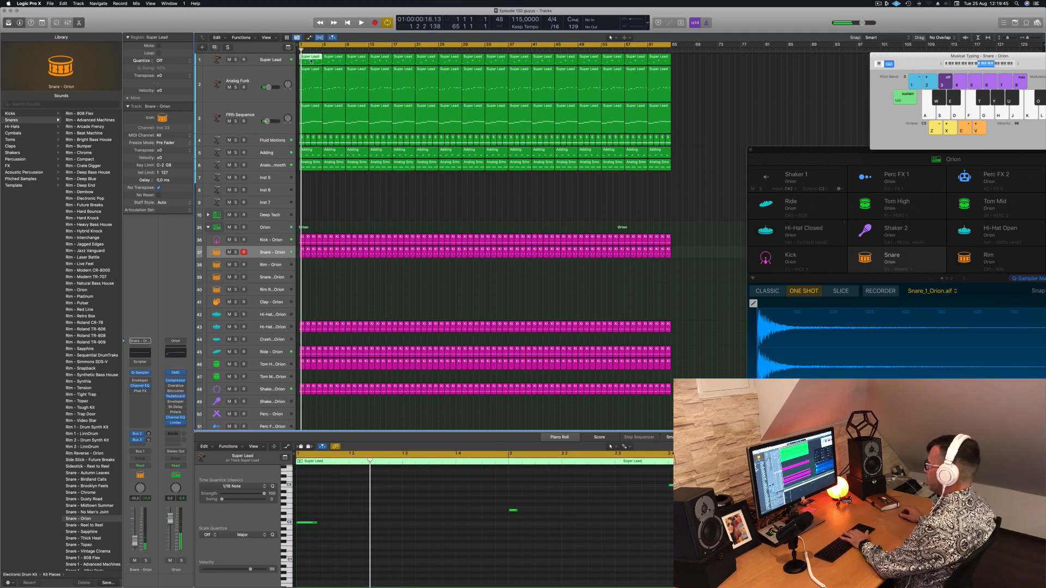
key(Delete)
click(339, 61)
key(Delete)
click(360, 62)
key(Delete)
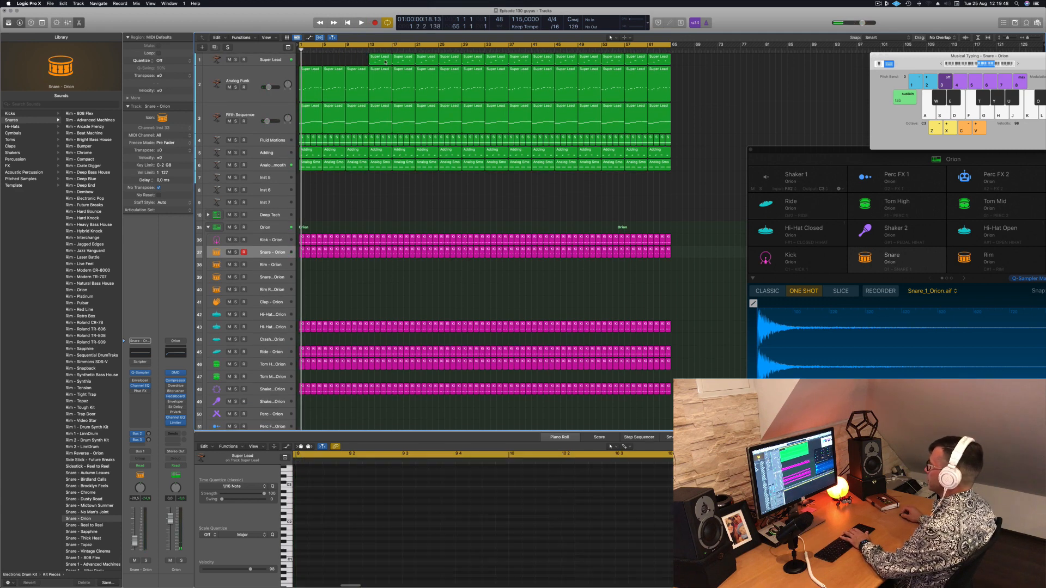
click(385, 61)
key(Delete)
Solo the Analog Funk track briefly during playback, then delete its first four regions before bar 17
key(space)
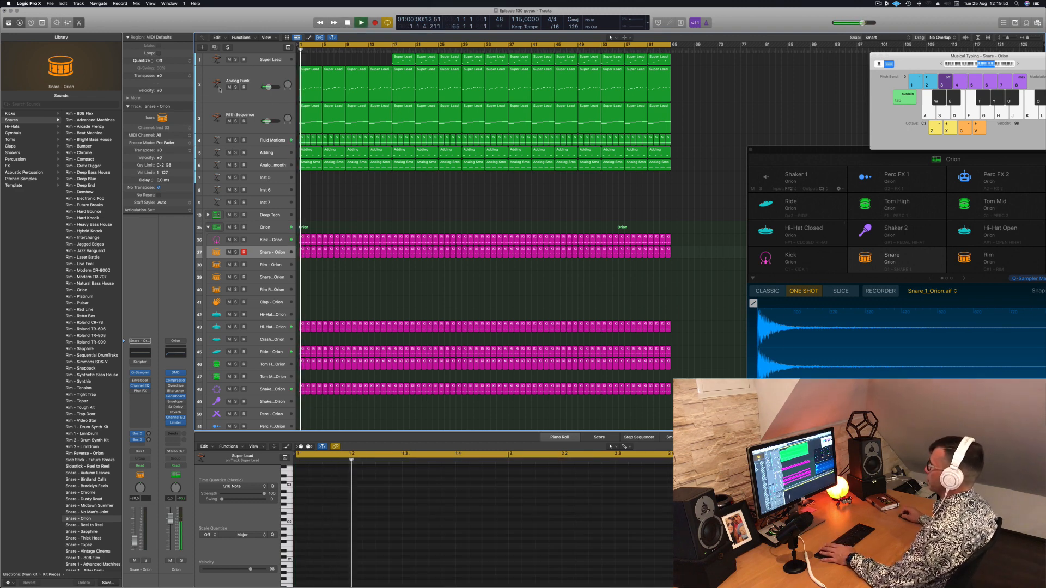
click(236, 87)
click(236, 87)
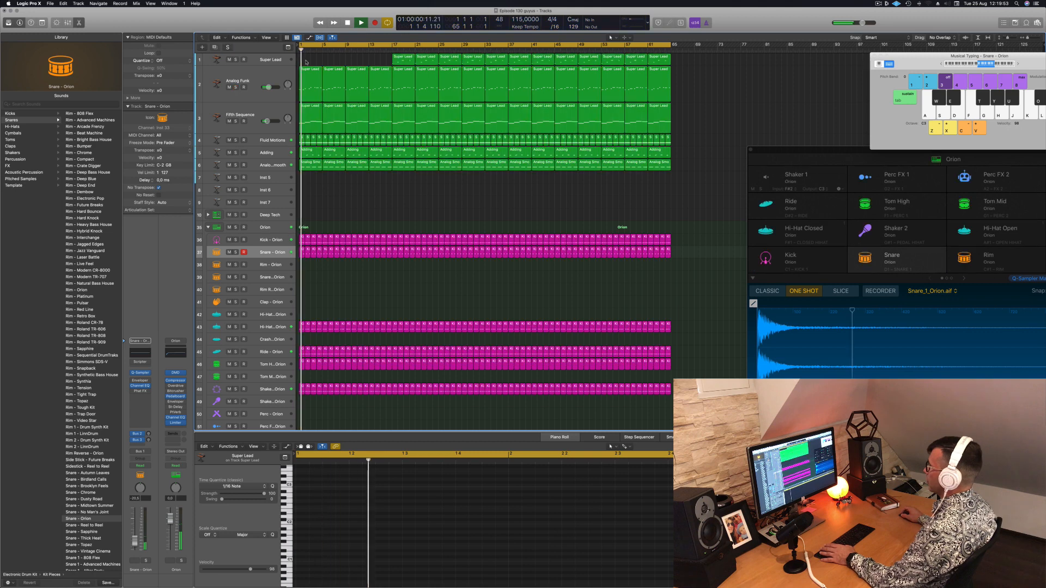
drag(308, 61, 379, 72)
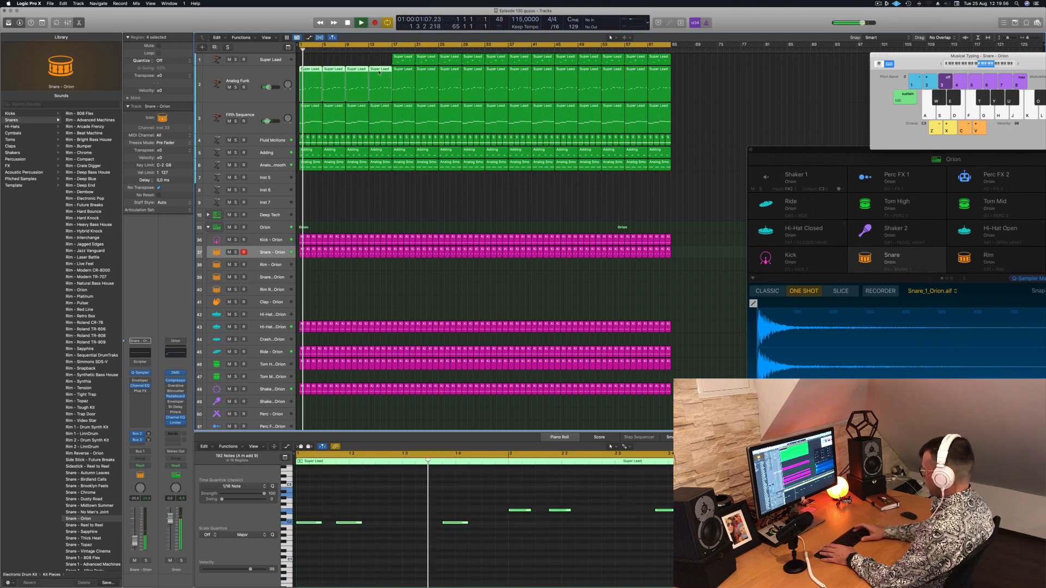
key(BackSpace)
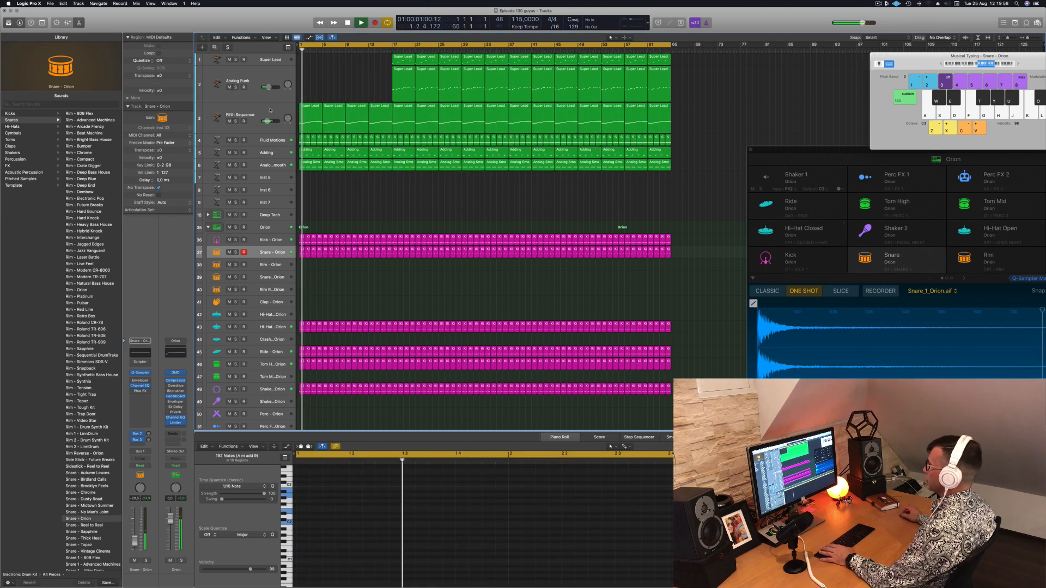
Solo the Fluid Motions track briefly to identify its sound, then delete all its regions before bar 17
click(267, 129)
click(268, 138)
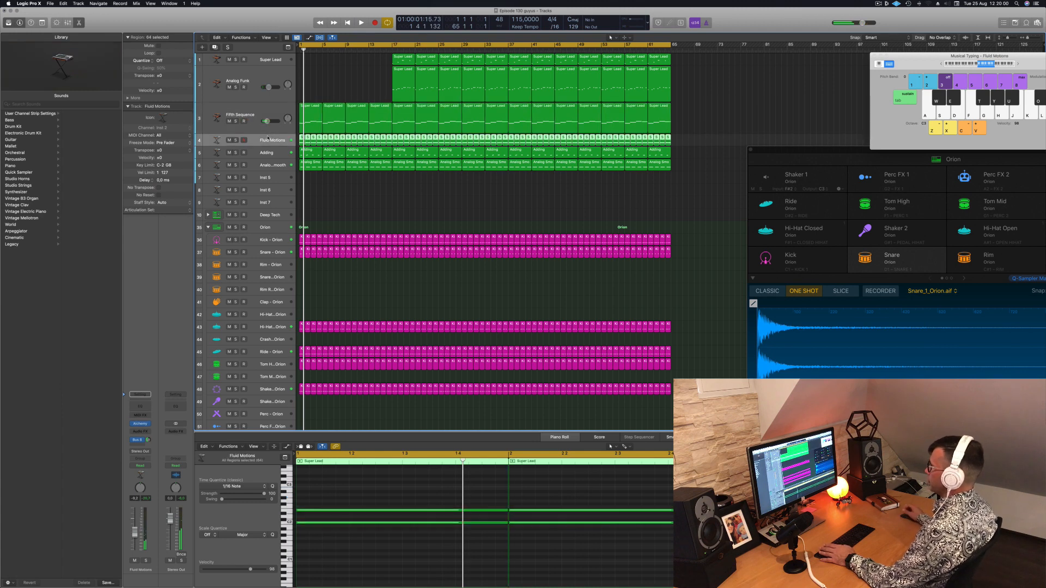
key(space)
click(236, 140)
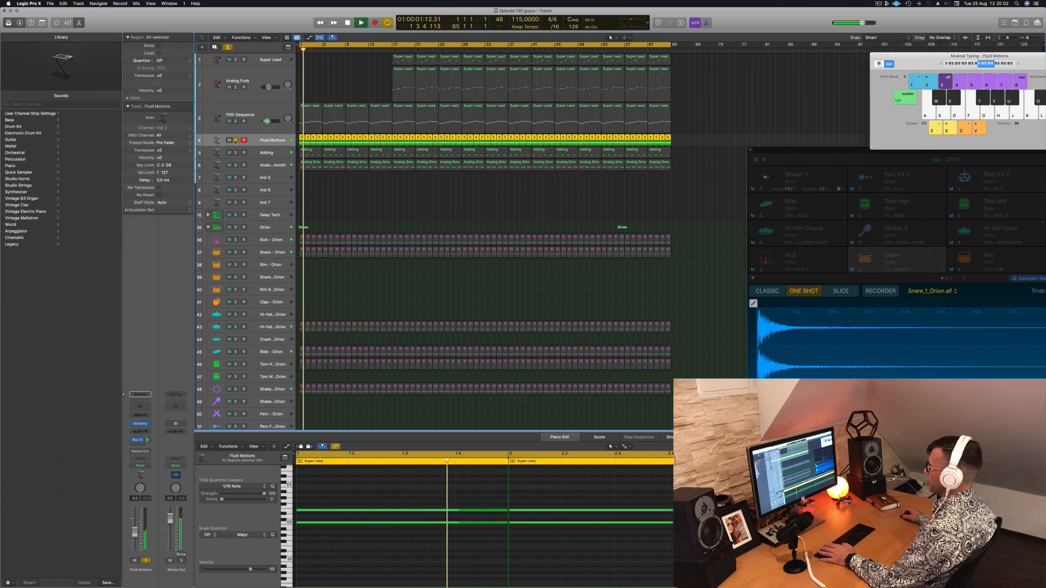
click(235, 140)
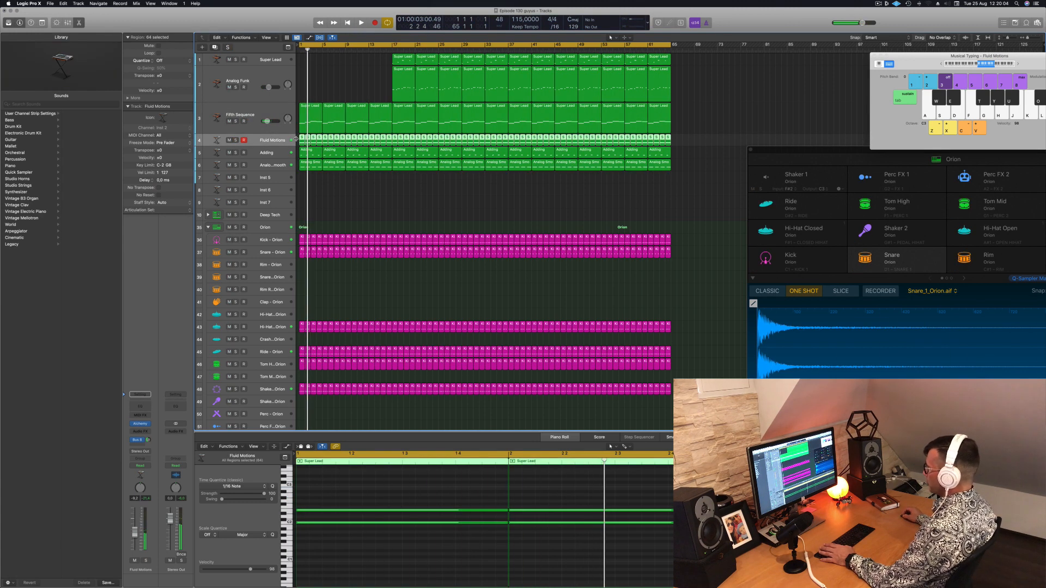
click(346, 196)
click(303, 141)
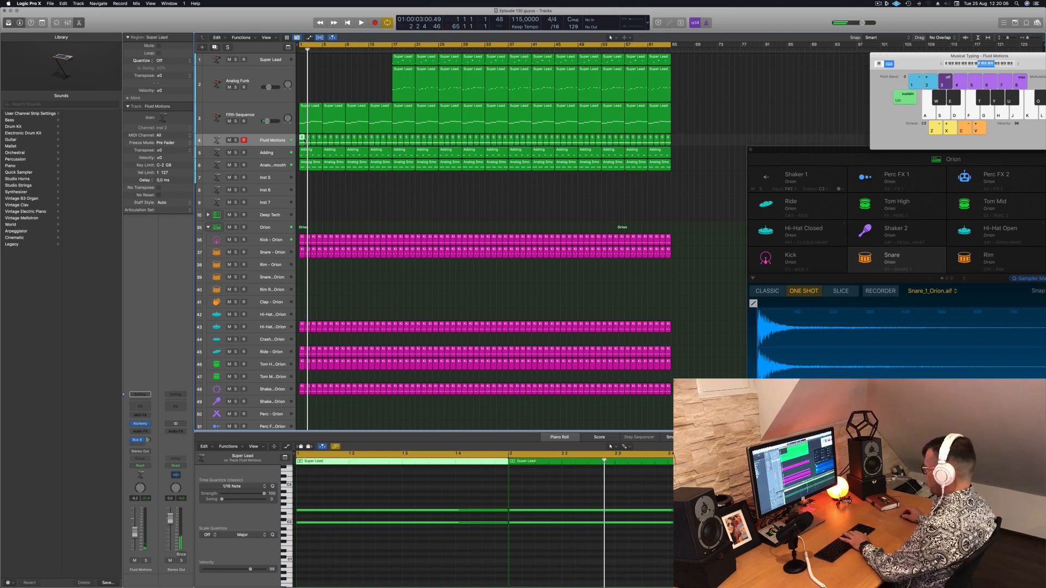
key(Delete)
click(307, 140)
key(Delete)
drag(303, 140, 389, 142)
key(Delete)
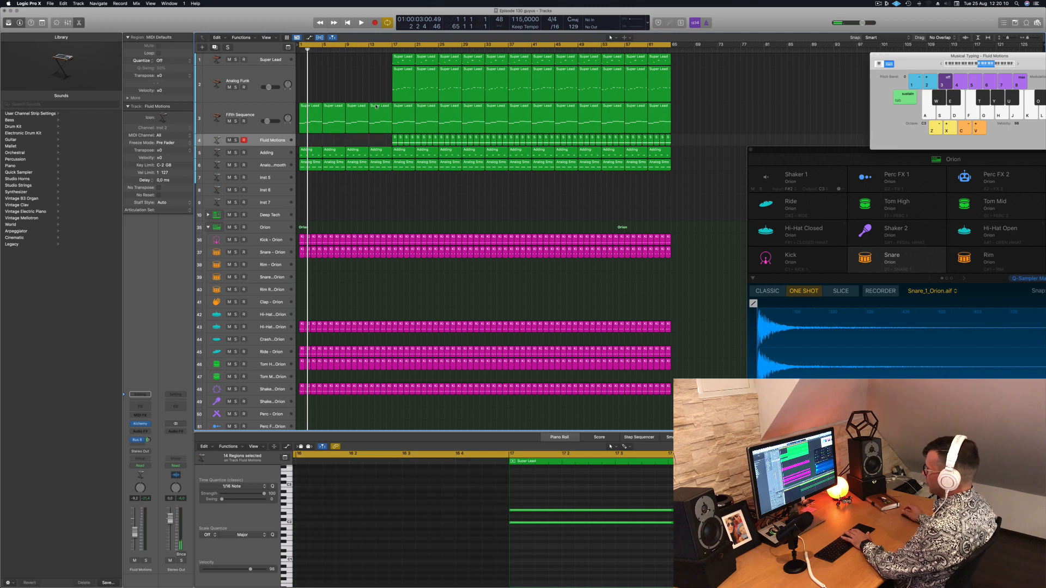
Play from the start and briefly solo the Analog Smooth track to check its sound
key(space)
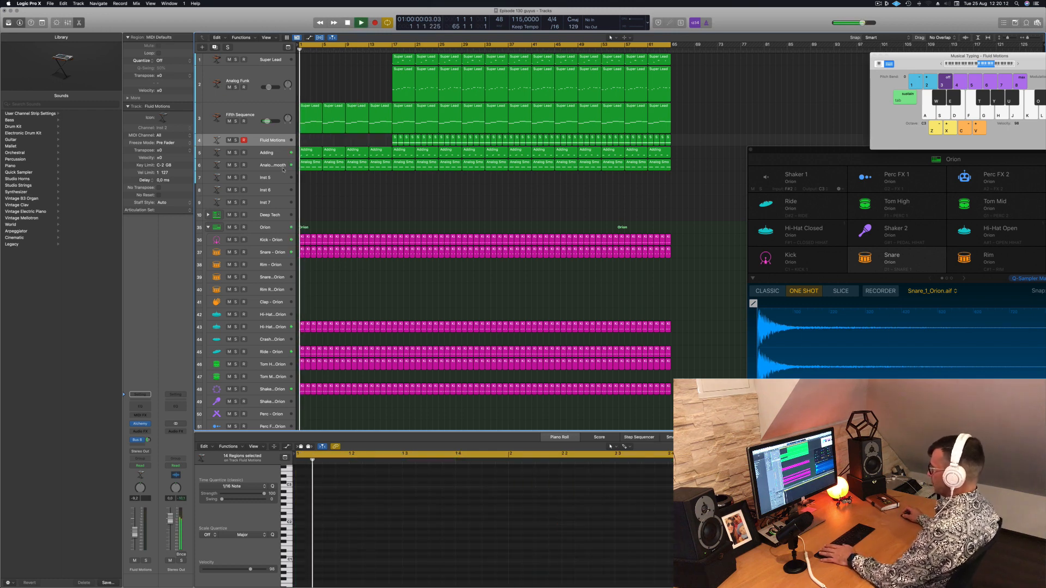
click(236, 165)
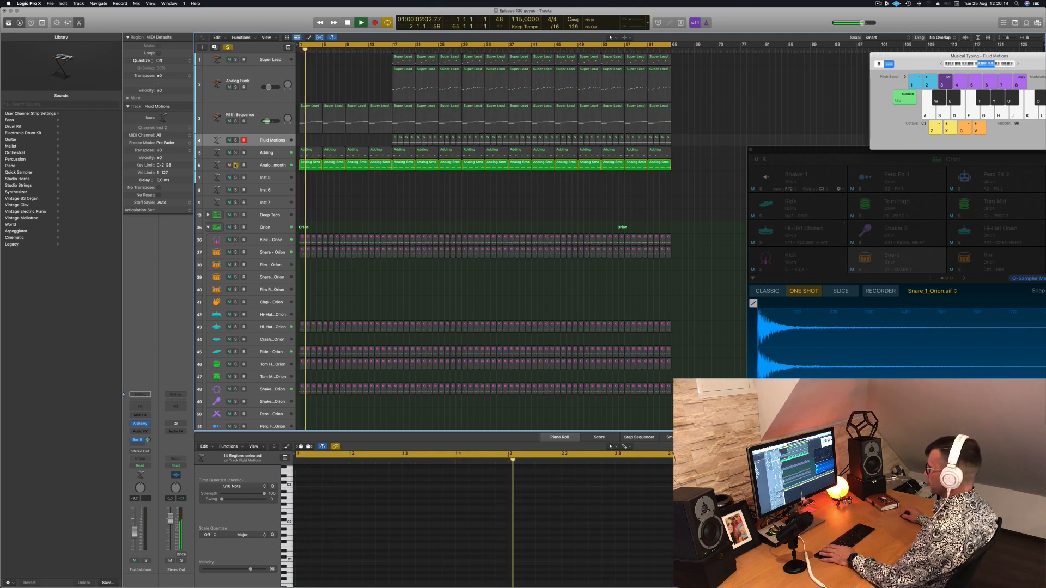
click(236, 165)
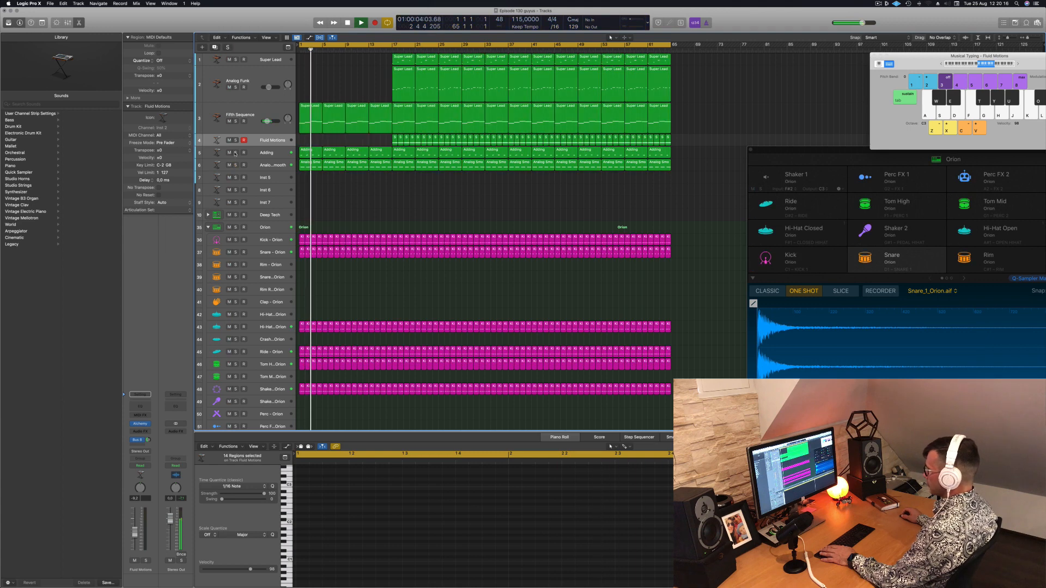
Solo the Adding track briefly during playback, then delete its first four regions before bar 17
click(235, 153)
key(space)
key(space)
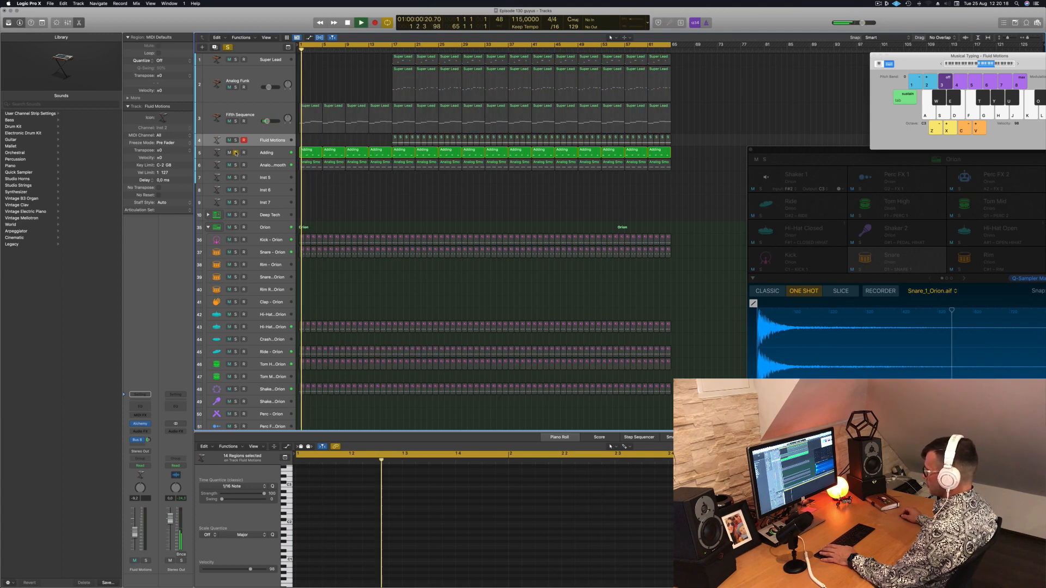
click(235, 153)
key(space)
drag(312, 144, 389, 151)
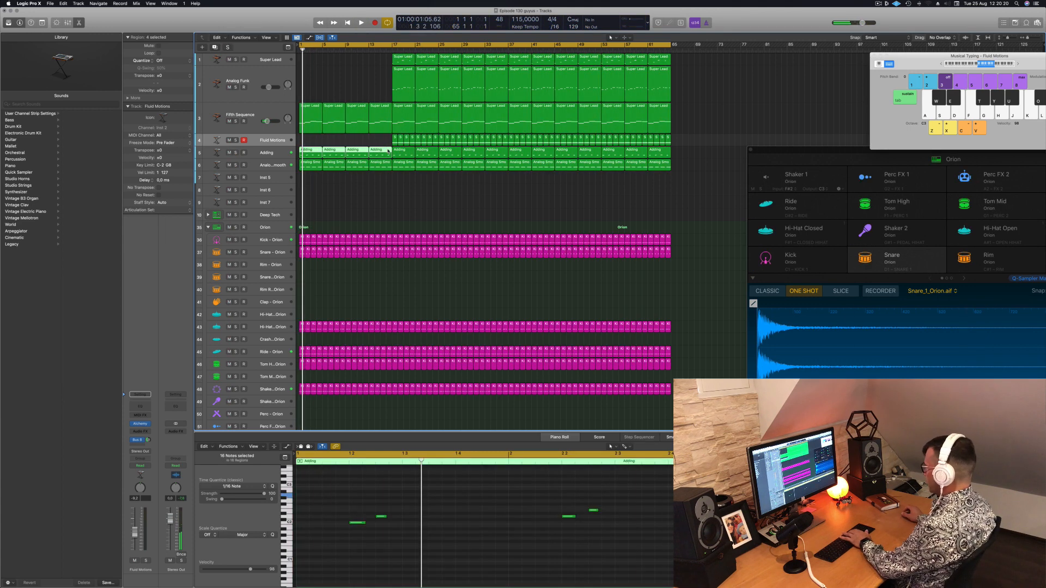
key(Delete)
In the first Fifth Sequence region, delete the notes in bars 2 to 4 and copy the first bar's note across them
key(space)
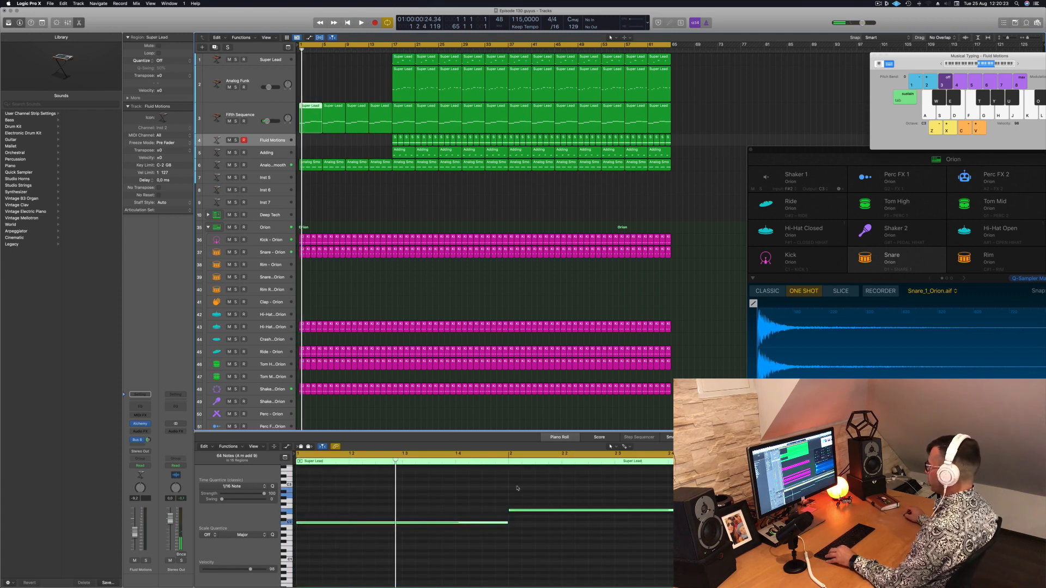
scroll(557, 533, left, 5)
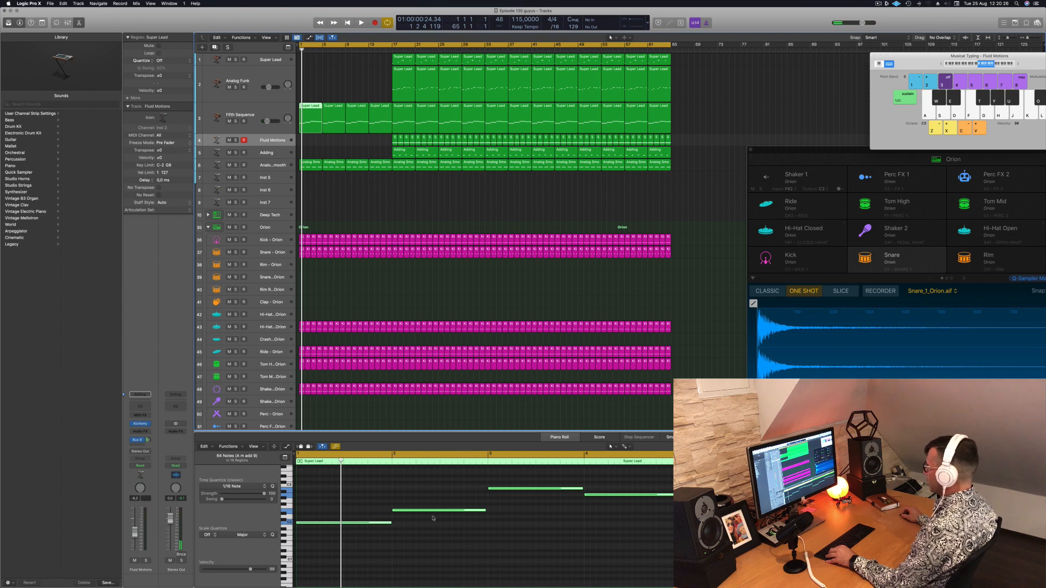
drag(439, 473, 596, 563)
key(Delete)
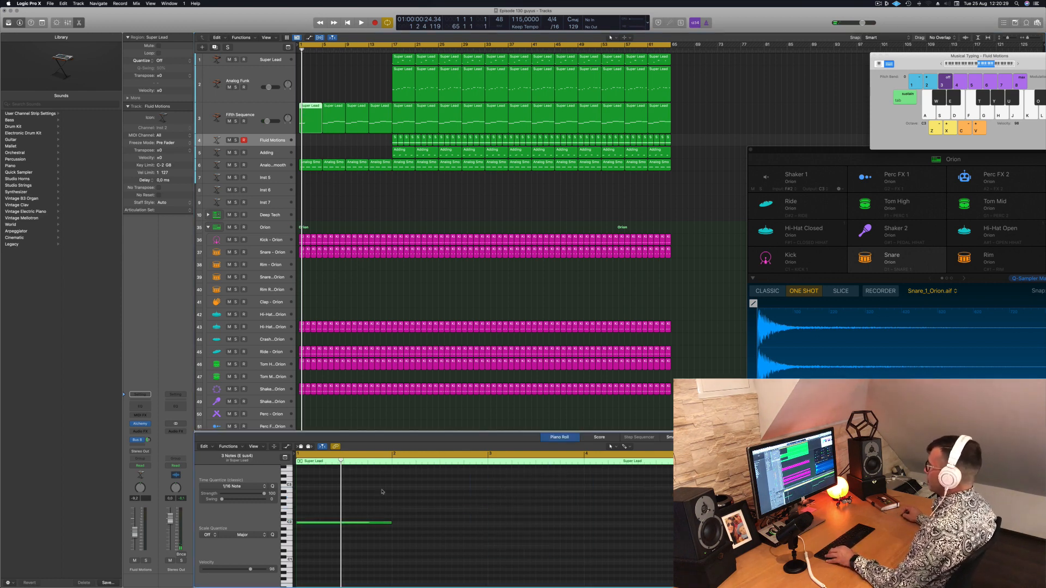
drag(413, 510, 562, 527)
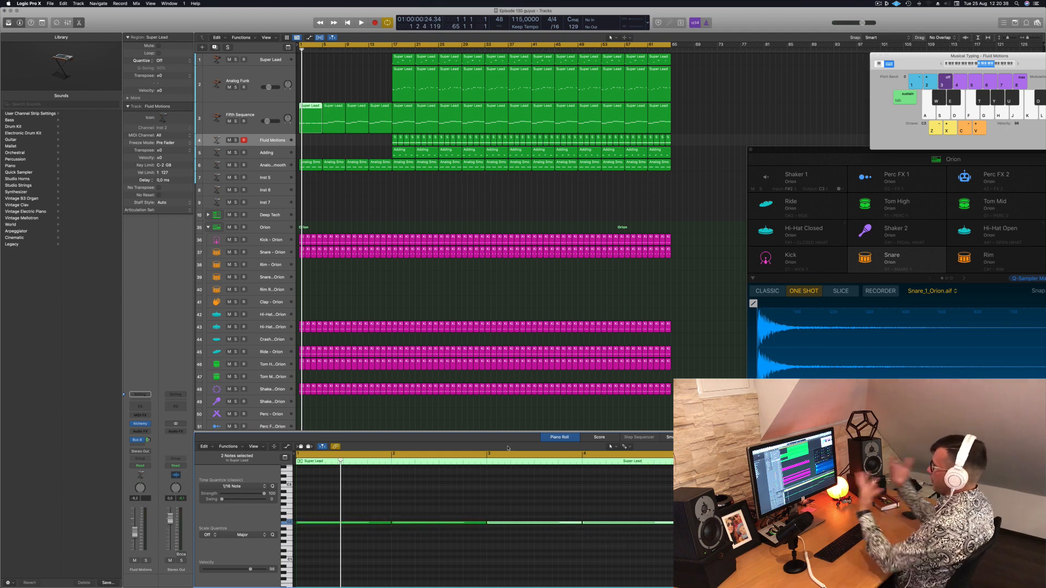
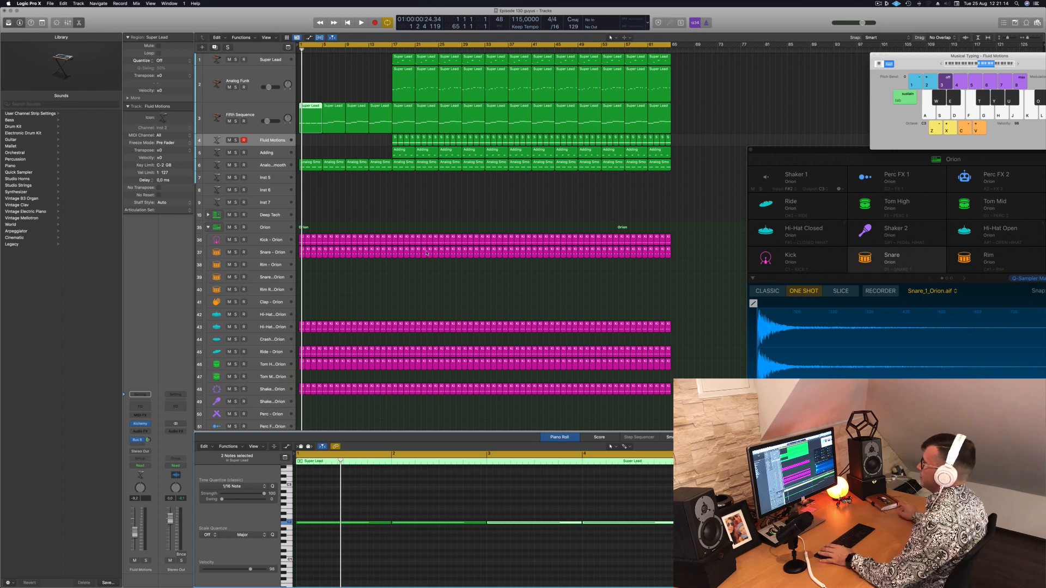
Play the opening briefly, then delete the second Fifth Sequence region at bar 5
click(399, 188)
key(space)
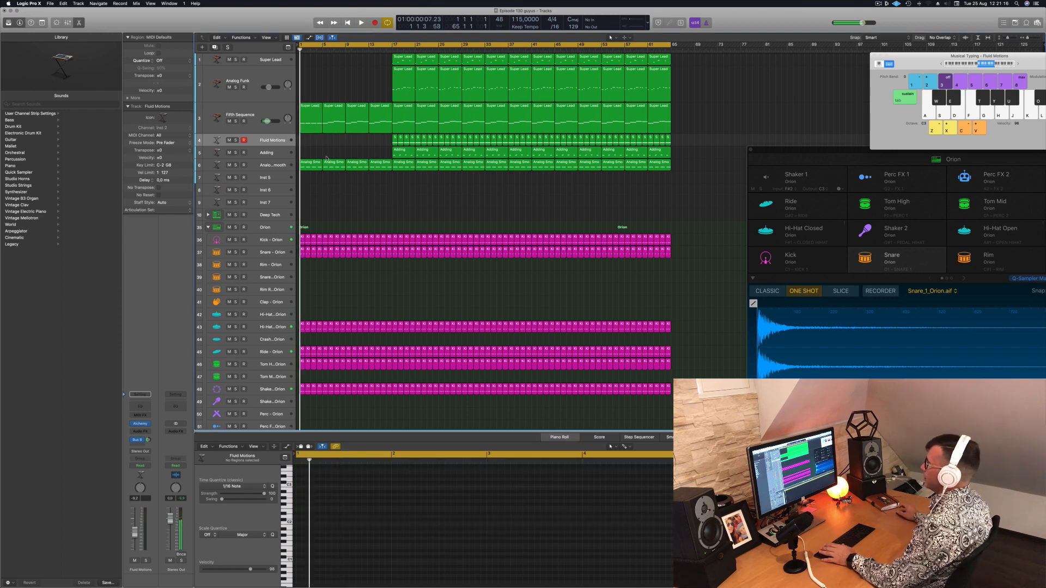
click(309, 115)
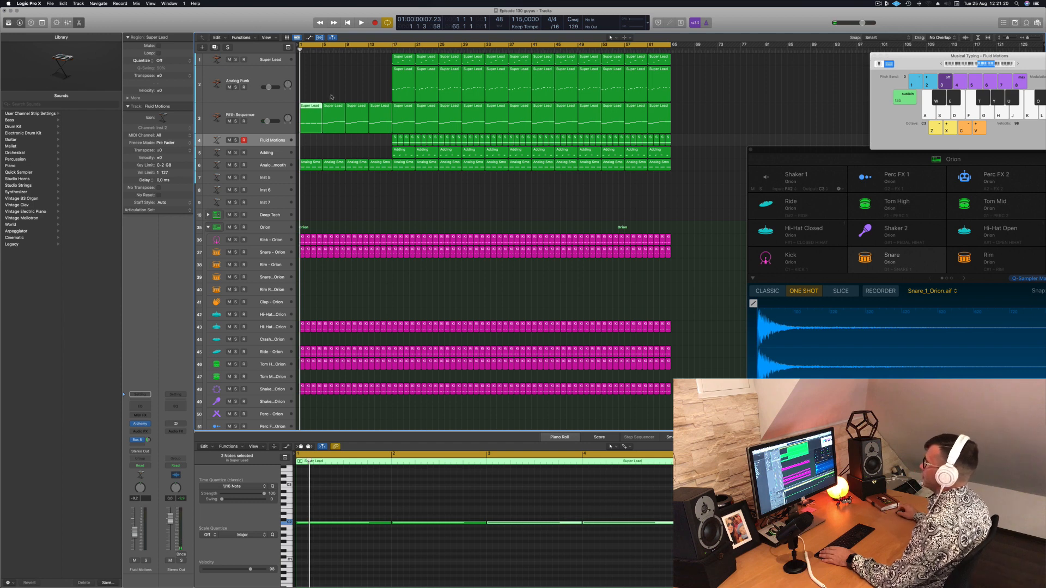
click(337, 111)
In the first Analog Smooth region, delete the notes in bars 2 to 4 and copy the first bar's note across them
click(308, 167)
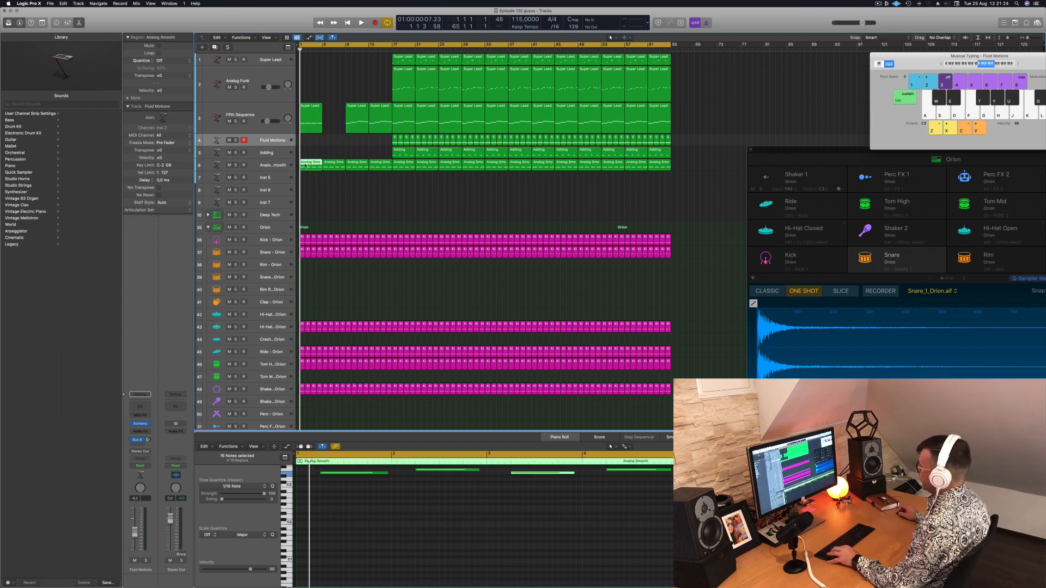
scroll(425, 533, down, 3)
scroll(418, 529, up, 3)
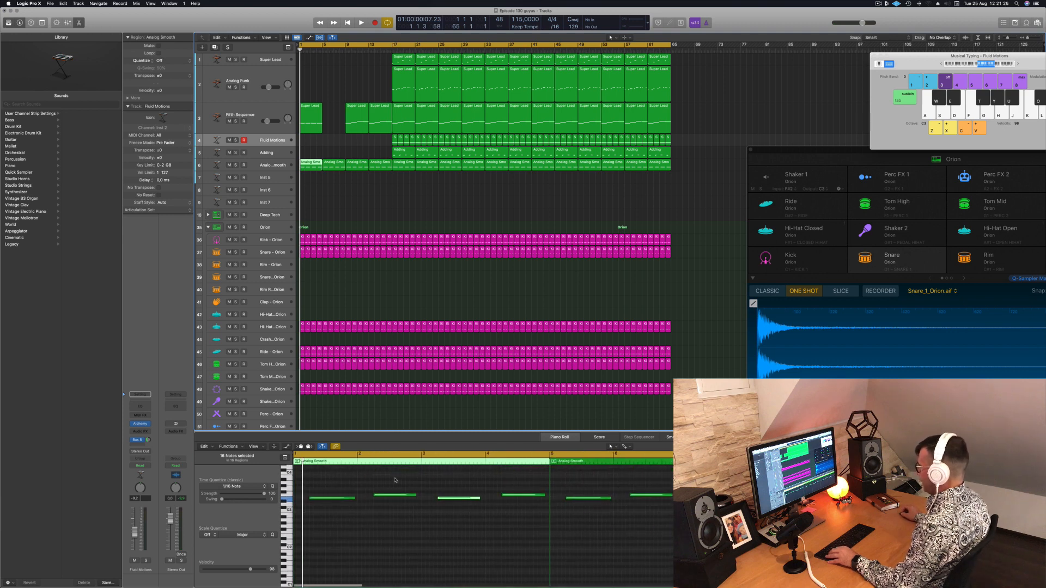
drag(395, 480, 536, 502)
key(Delete)
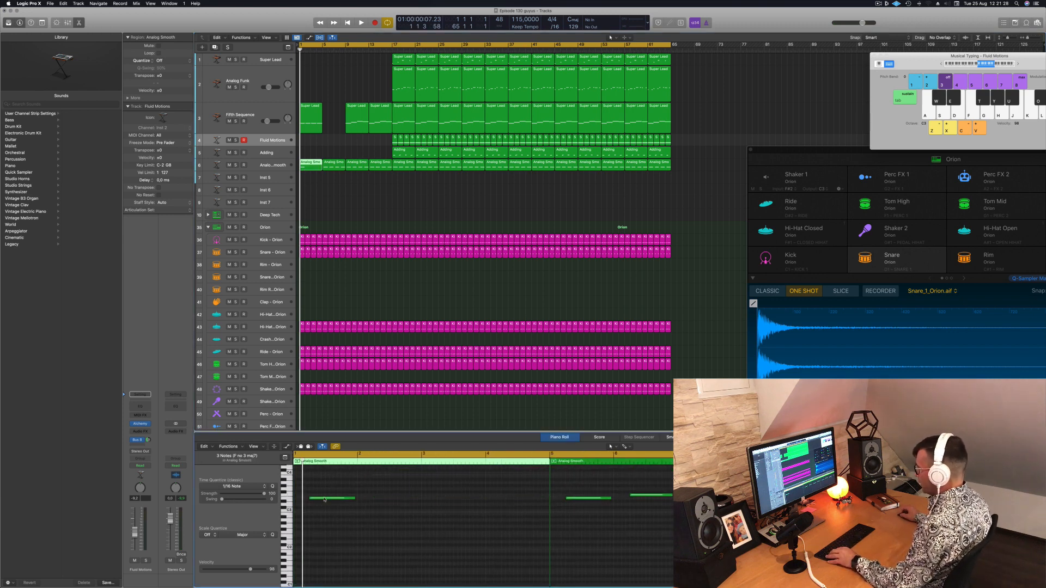
drag(323, 499, 392, 501)
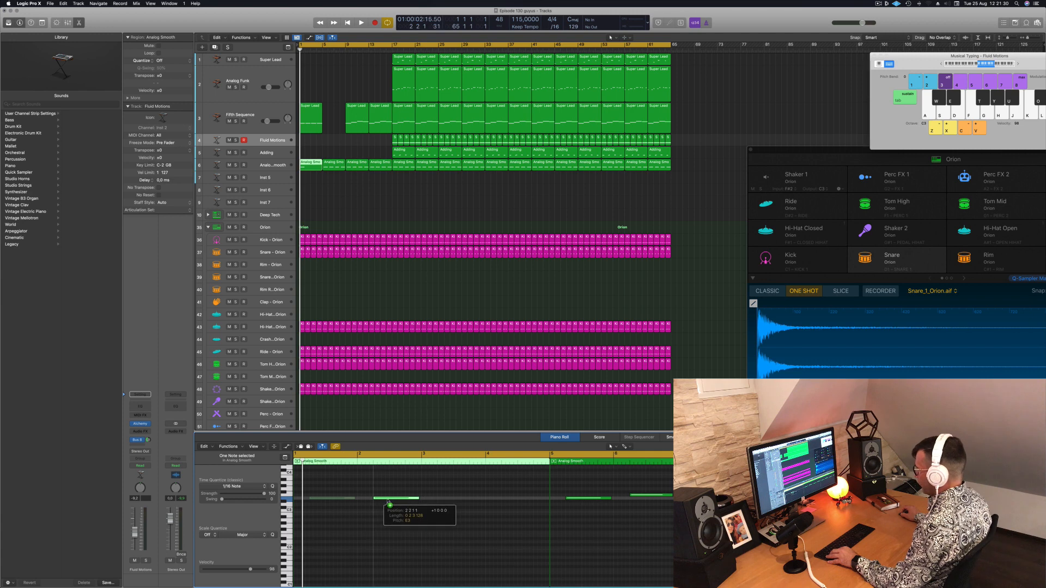
shift+click(335, 498)
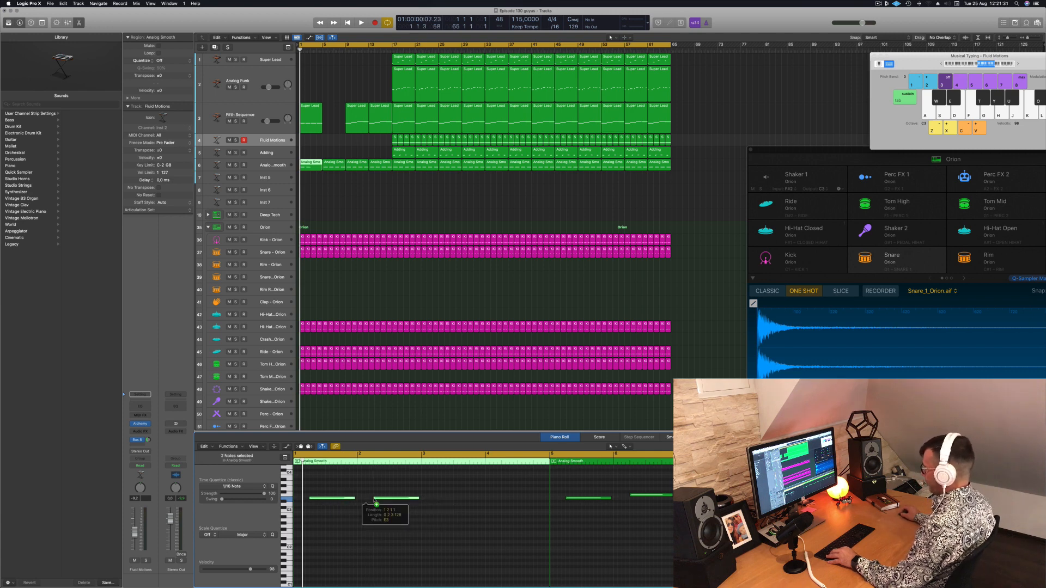
drag(376, 504, 463, 502)
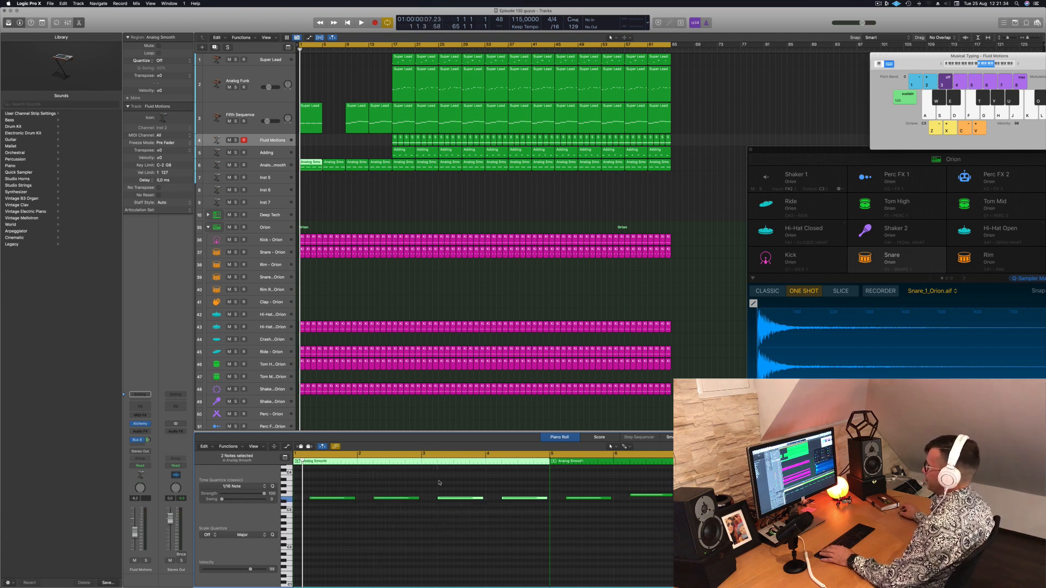
Delete the second Analog Smooth region, then copy the first Fifth Sequence and Analog Smooth regions to bar 5
click(338, 167)
key(Delete)
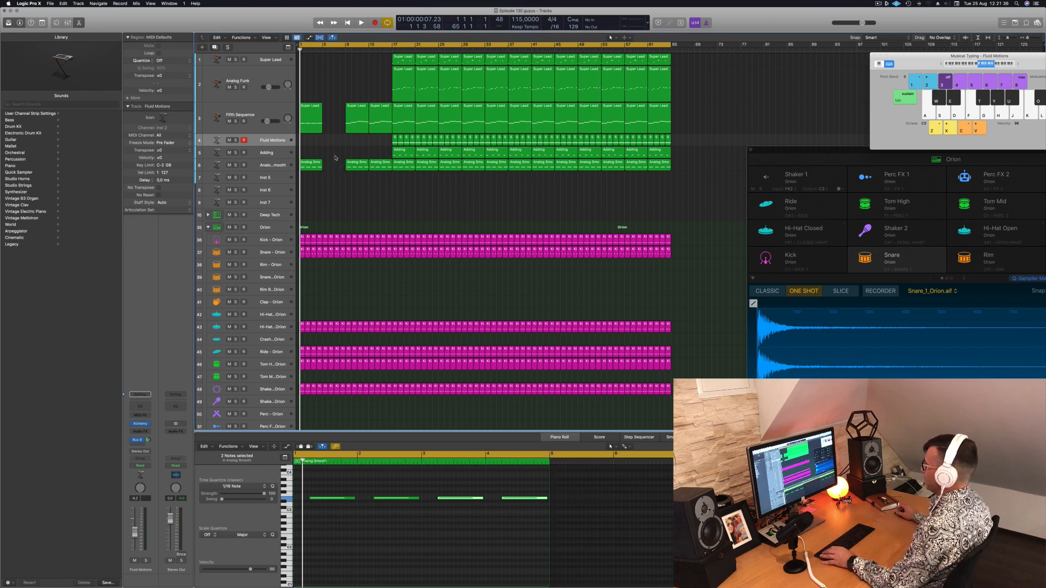
drag(325, 114, 300, 182)
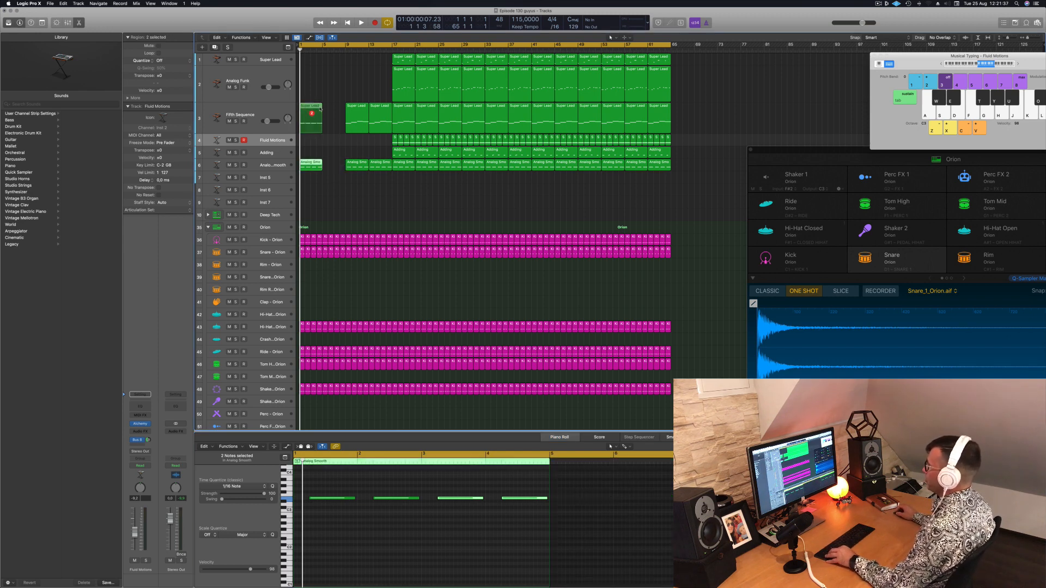
drag(320, 109, 328, 110)
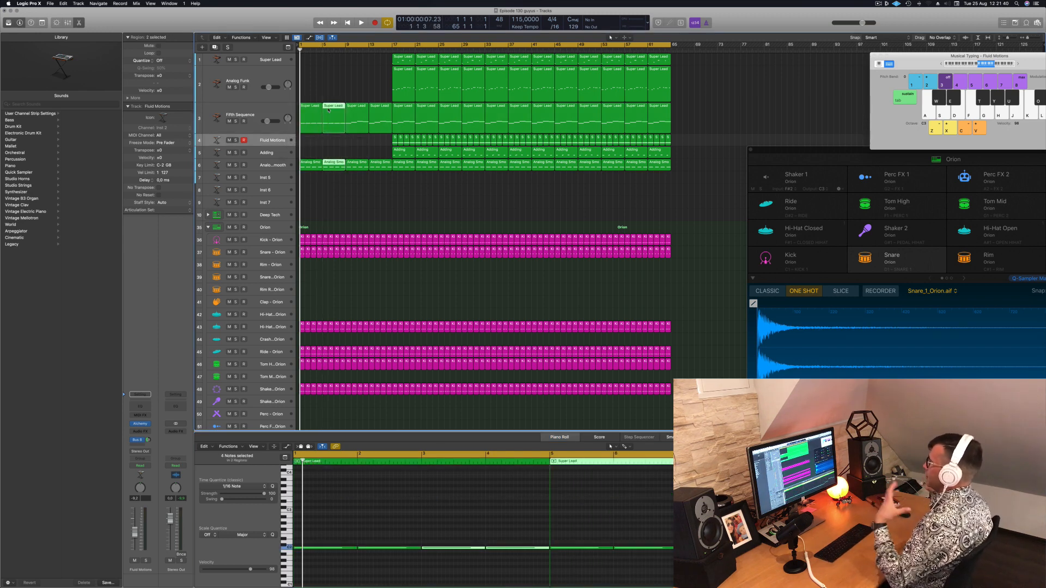
Play the Fifth Sequence opening from the start, then delete all Shaker 1 regions before bar 17
click(270, 111)
key(space)
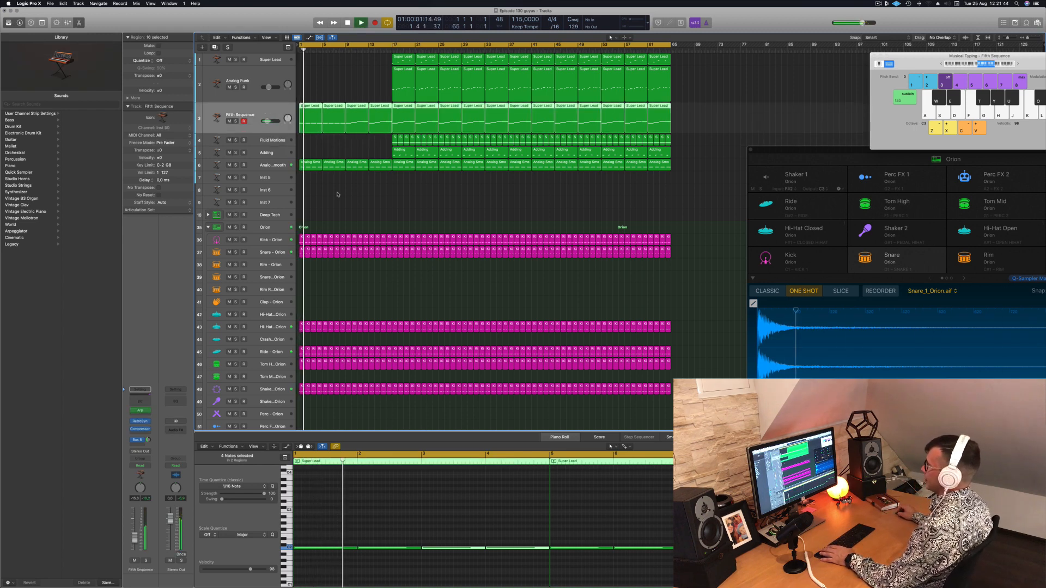
key(Return)
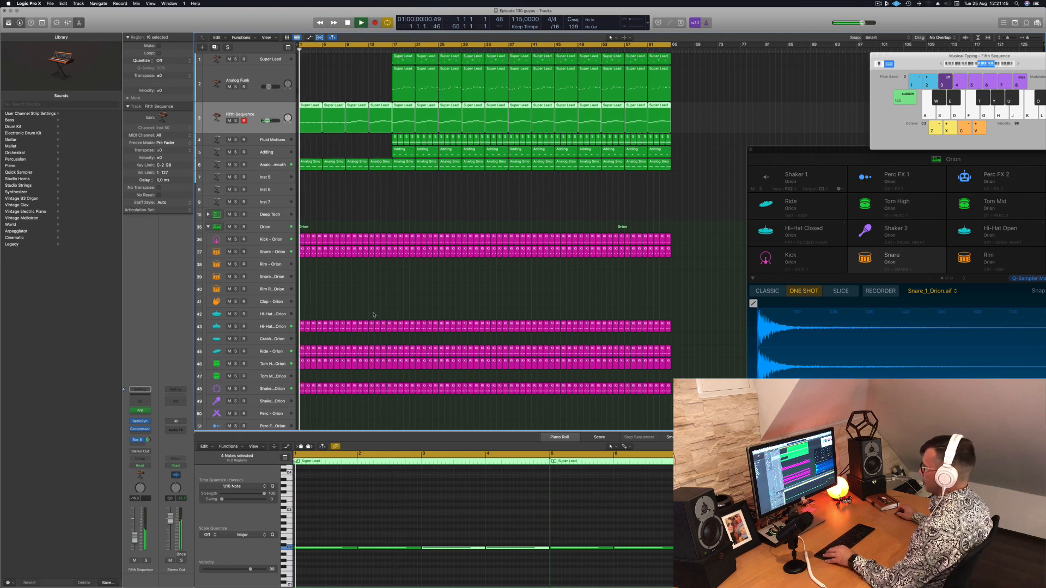
scroll(373, 315, down, 3)
key(space)
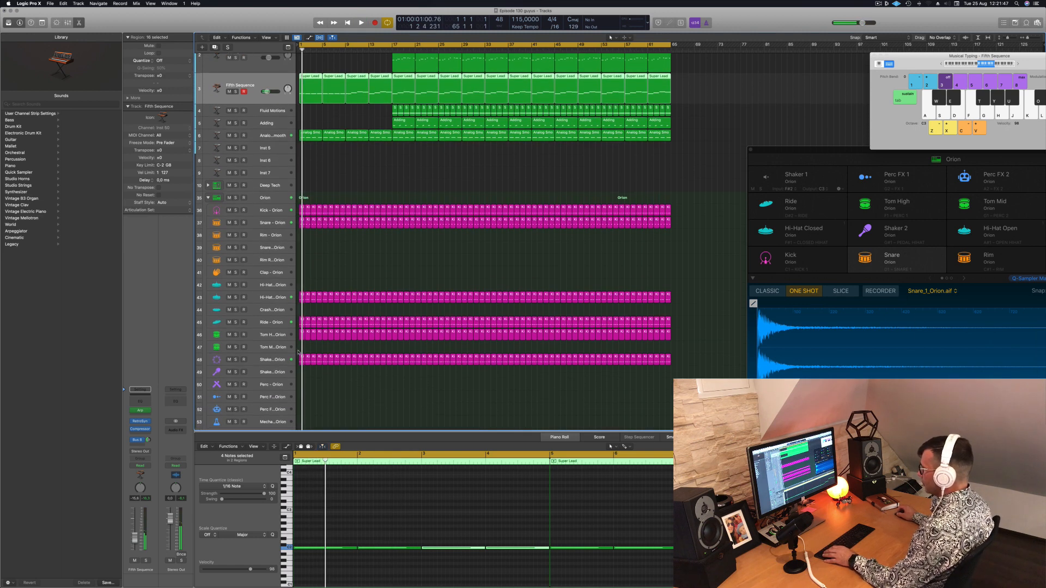
drag(299, 352, 322, 366)
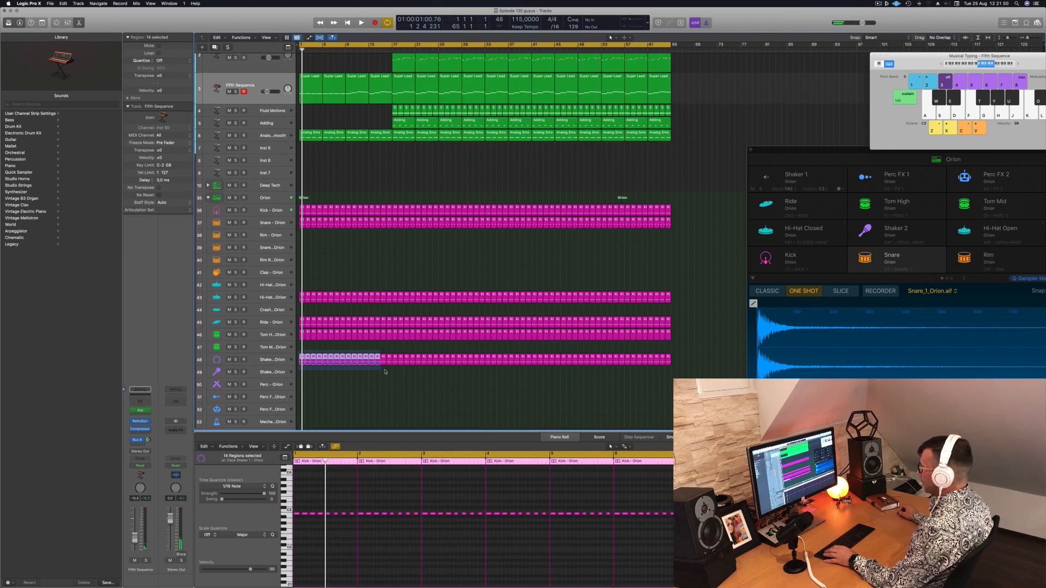
key(Delete)
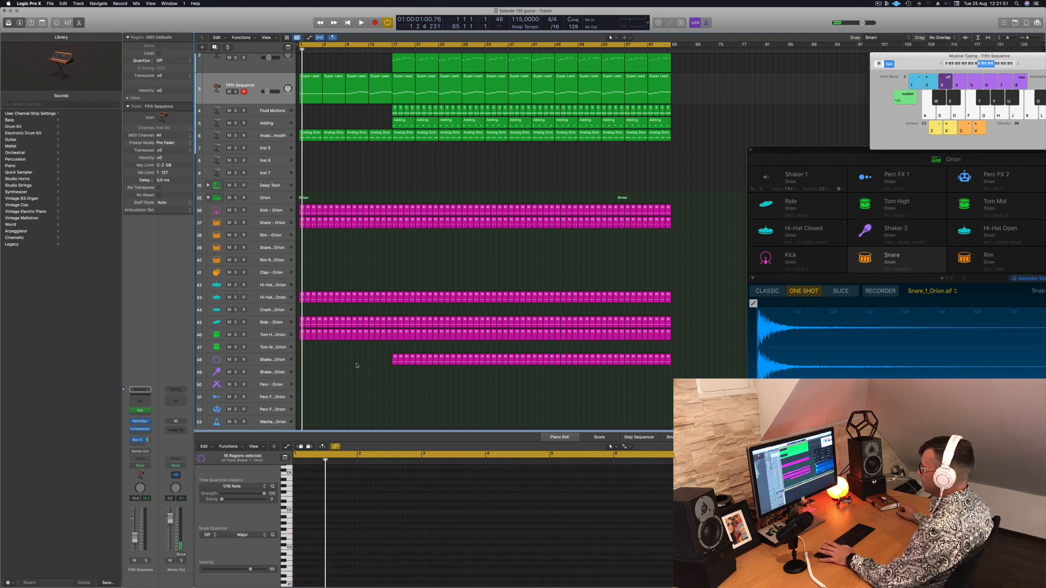
Listen briefly to the thinned drums, then delete all Ride regions before bar 17
key(space)
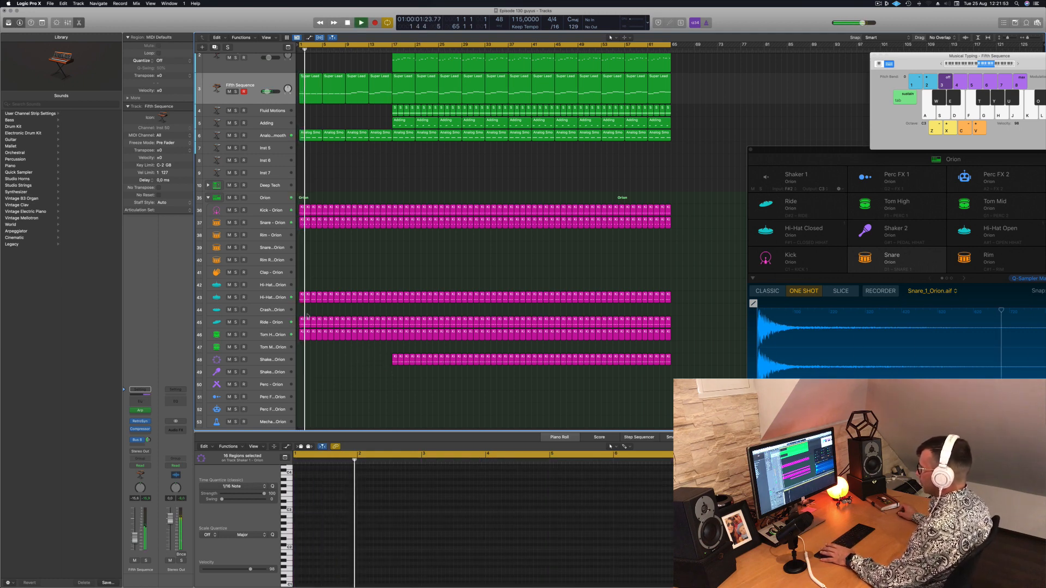
key(space)
scroll(308, 316, down, 2)
drag(301, 303, 386, 312)
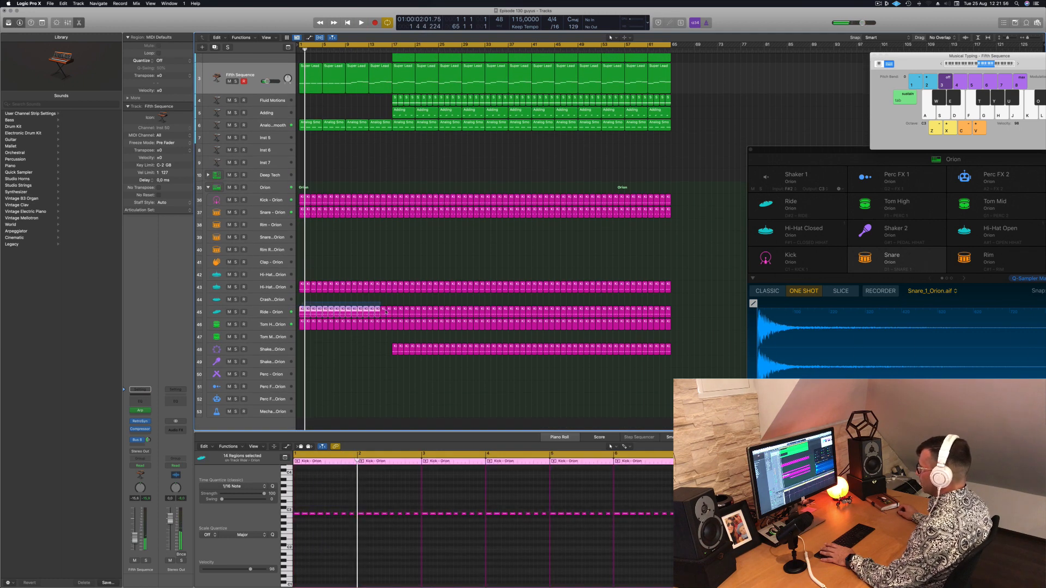
key(Delete)
Play the opening briefly, then open the Fifth Sequence track's Retro Synth and move its window aside
key(space)
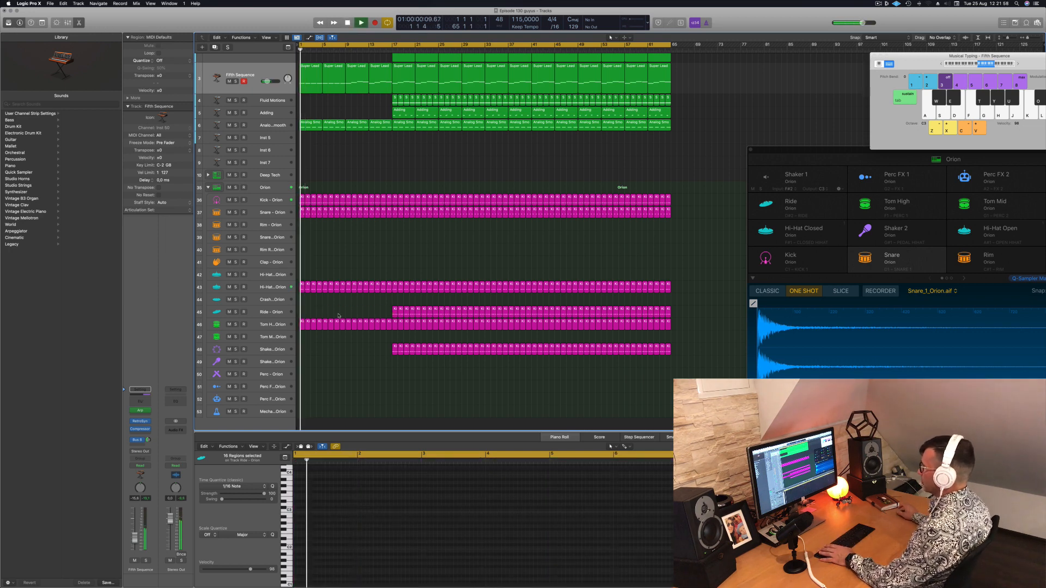
scroll(392, 313, up, 1)
scroll(260, 87, up, 1)
key(space)
click(260, 85)
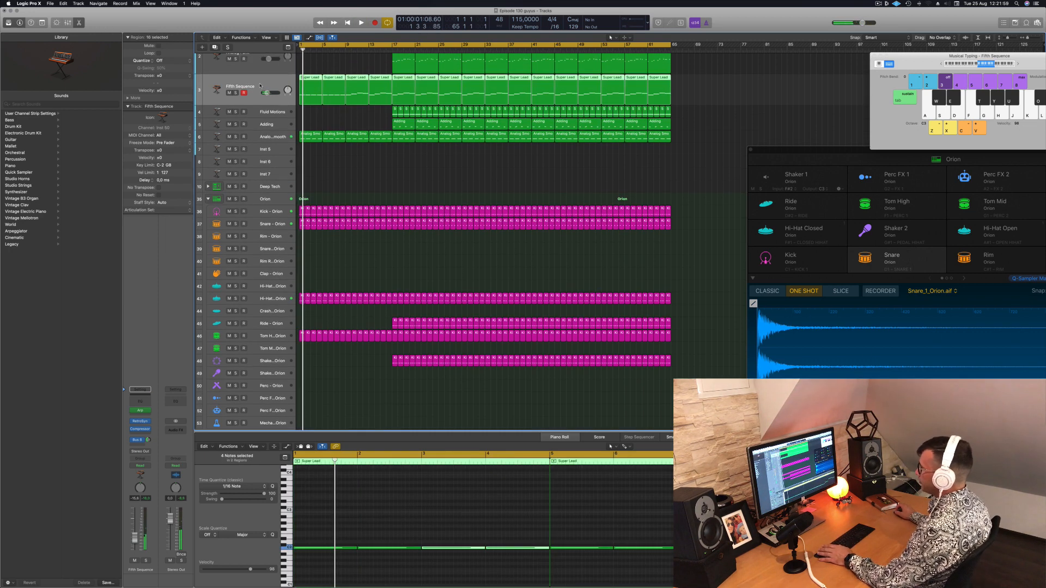
click(140, 421)
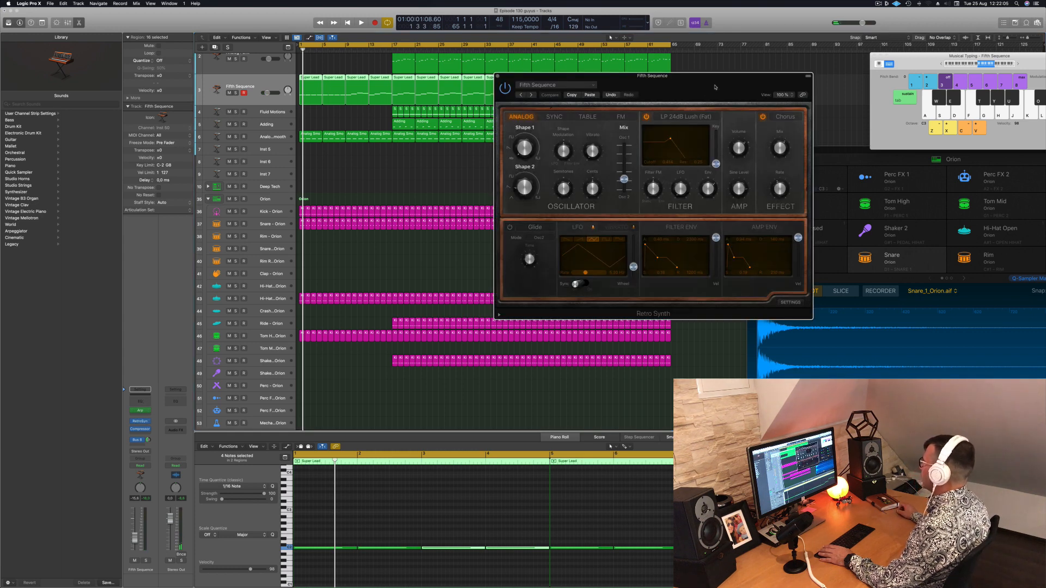
drag(716, 87, 735, 85)
Adjust the Retro Synth filter's cutoff and resonance during playback to try out a sweep, then return to the start
key(space)
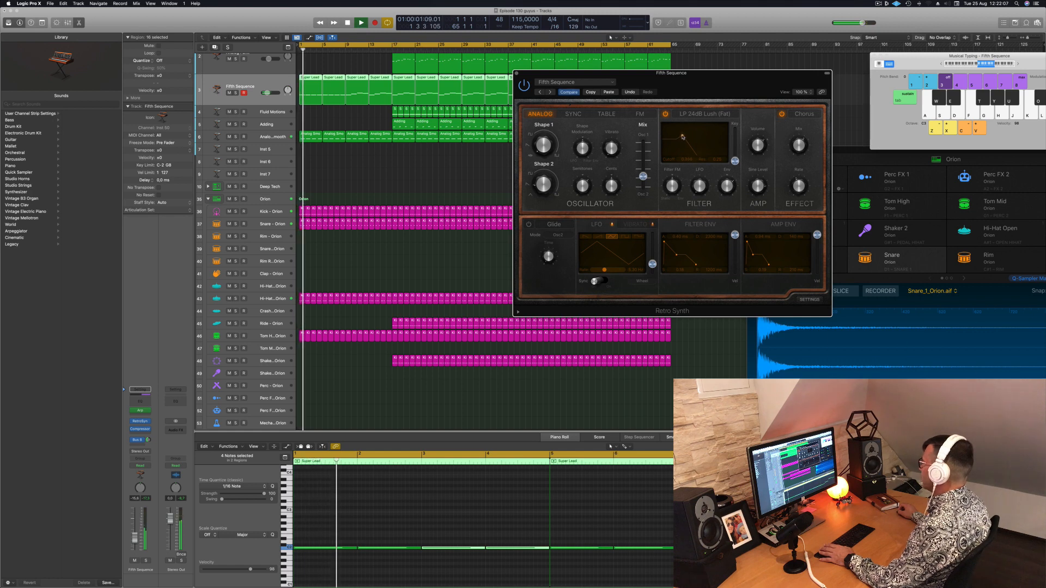
mouse_move(682, 137)
mouse_down()
mouse_move(674, 138)
mouse_move(688, 136)
mouse_up()
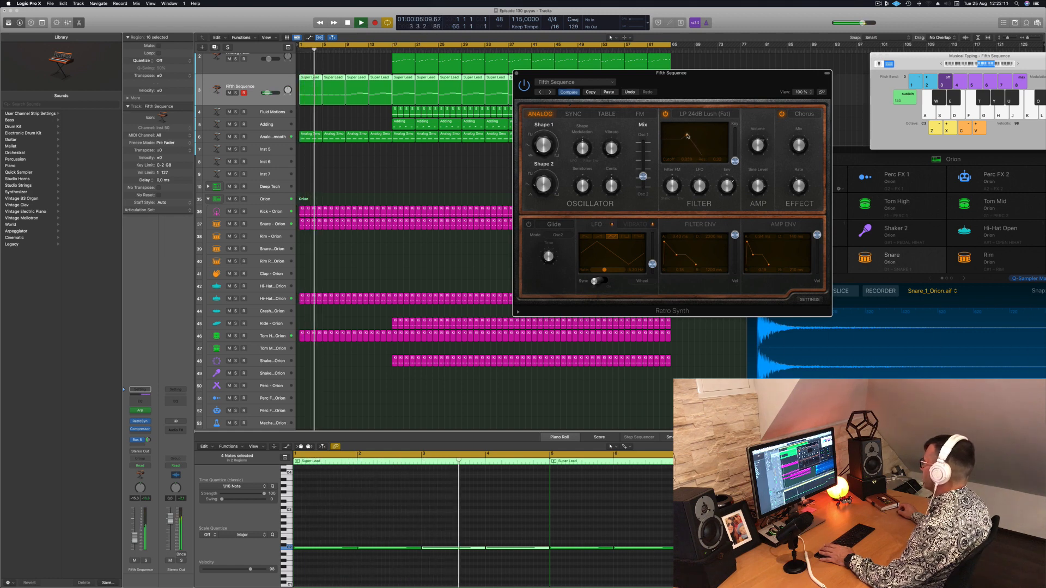
drag(727, 82, 739, 80)
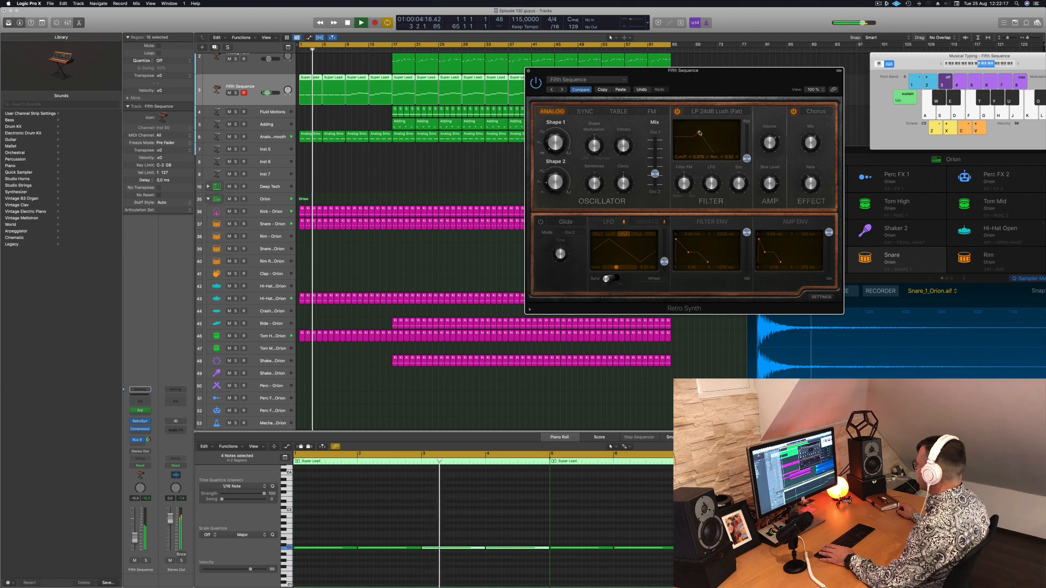
drag(700, 133, 700, 134)
key(Return)
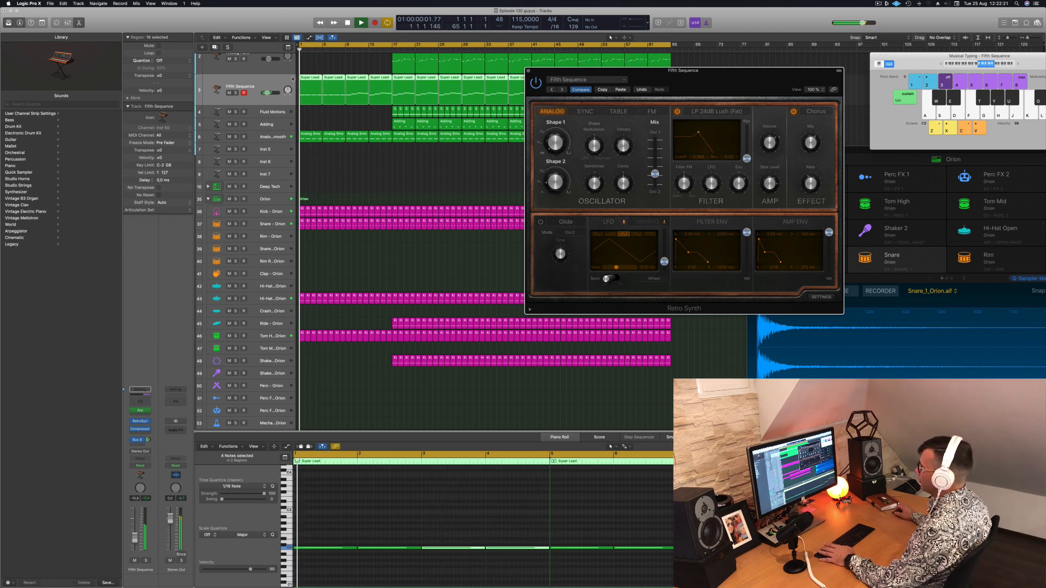
Set the Fifth Sequence track's automation mode to Touch and record a short filter cutoff and resonance movement during playback
click(136, 383)
key(space)
click(146, 452)
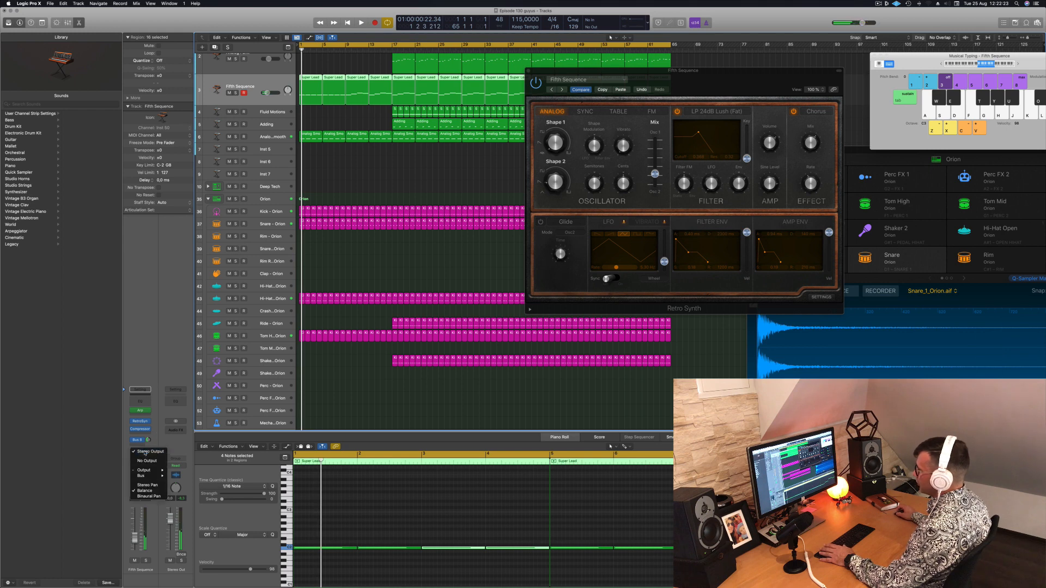
click(149, 451)
click(144, 465)
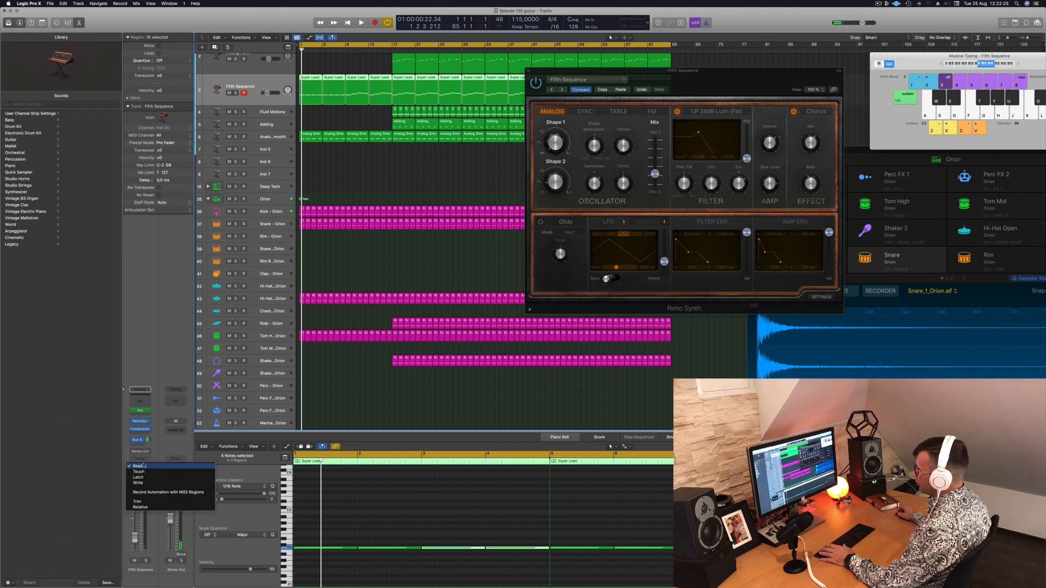
click(144, 472)
key(space)
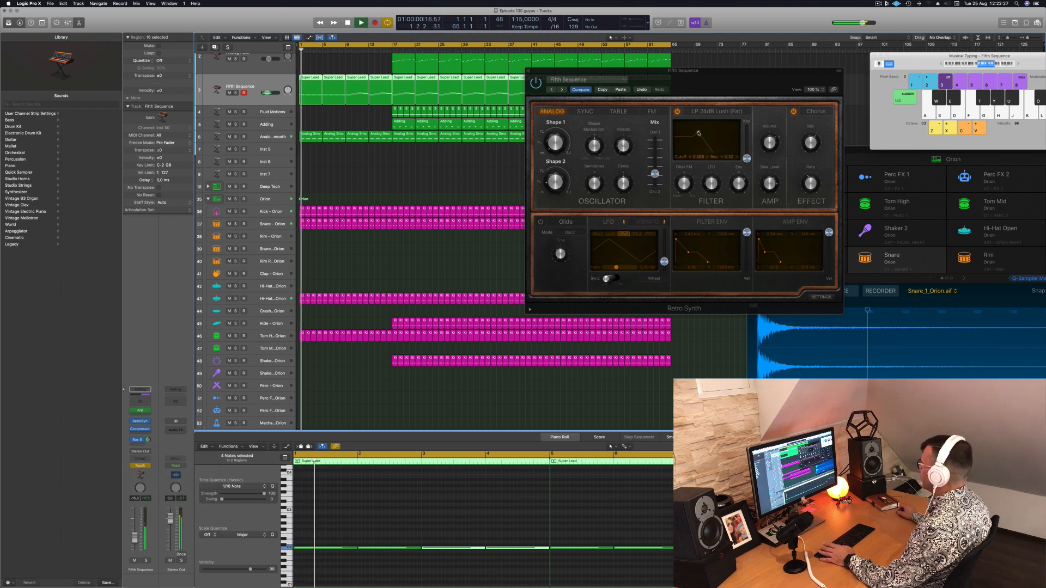
drag(698, 132, 695, 133)
Show automation on the enlarged tracks and display the Retro Synth Cutoff curve on the Fifth Sequence track
click(250, 81)
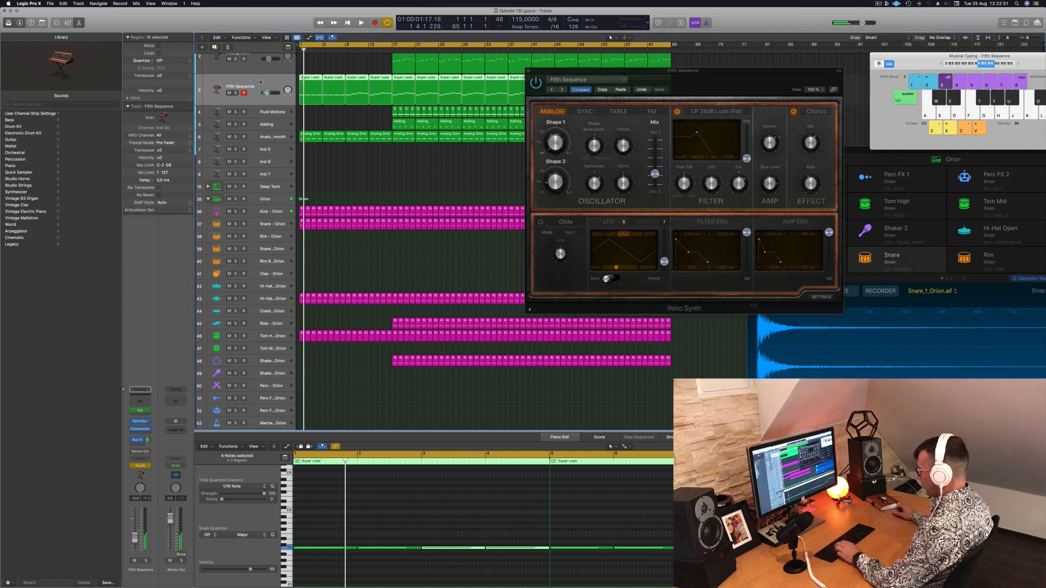
key(super+k)
key(super+Down)
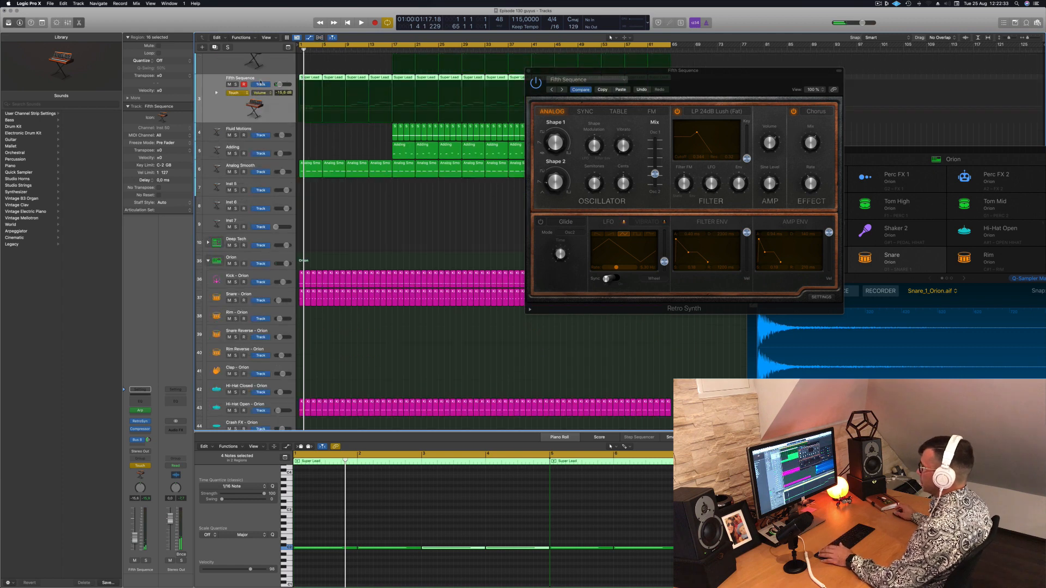
click(258, 93)
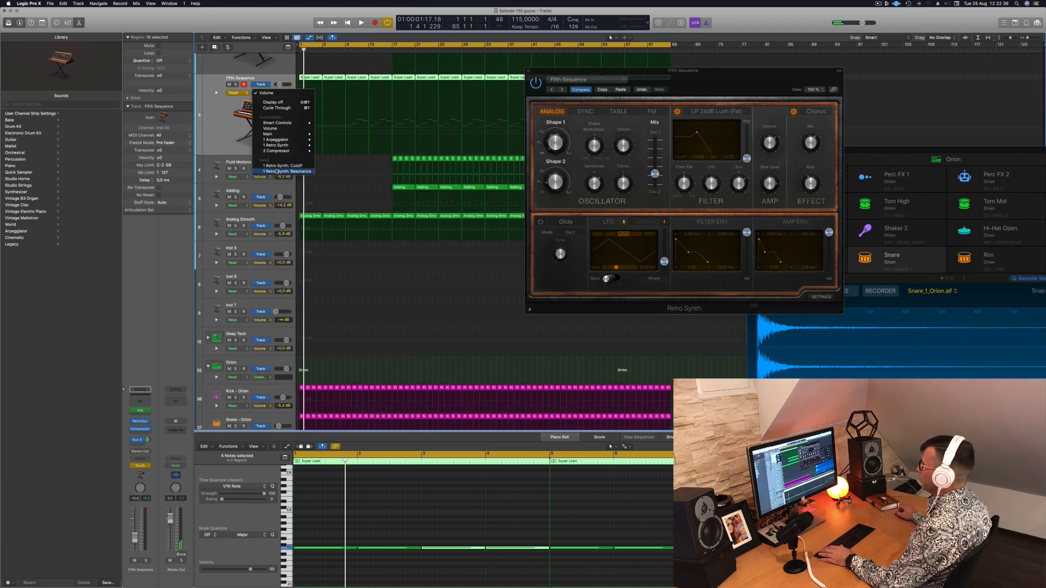
click(281, 167)
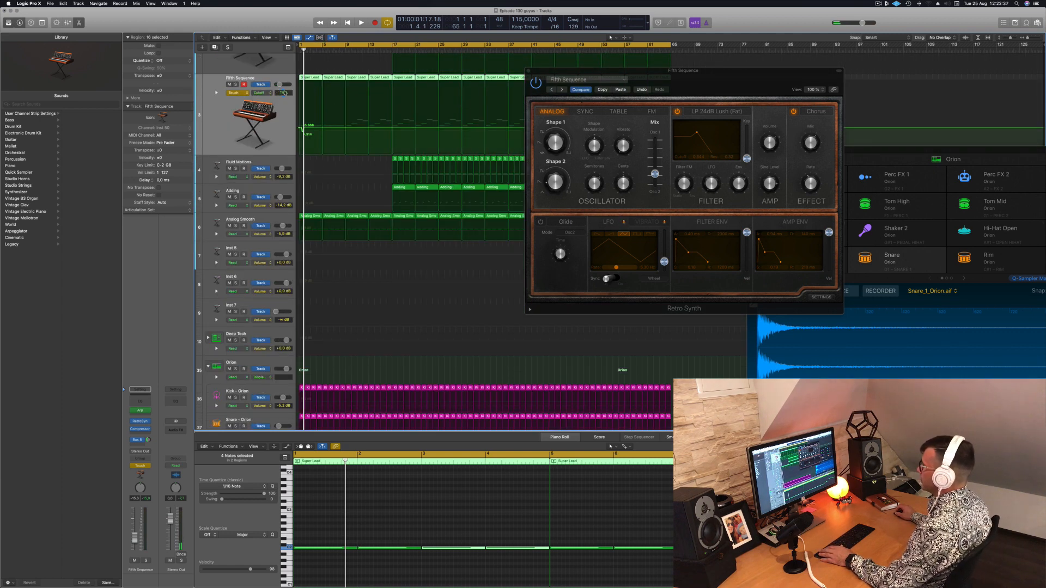
Expand the Resonance automation lane below Fifth Sequence and delete all automation recorded on the track
click(218, 95)
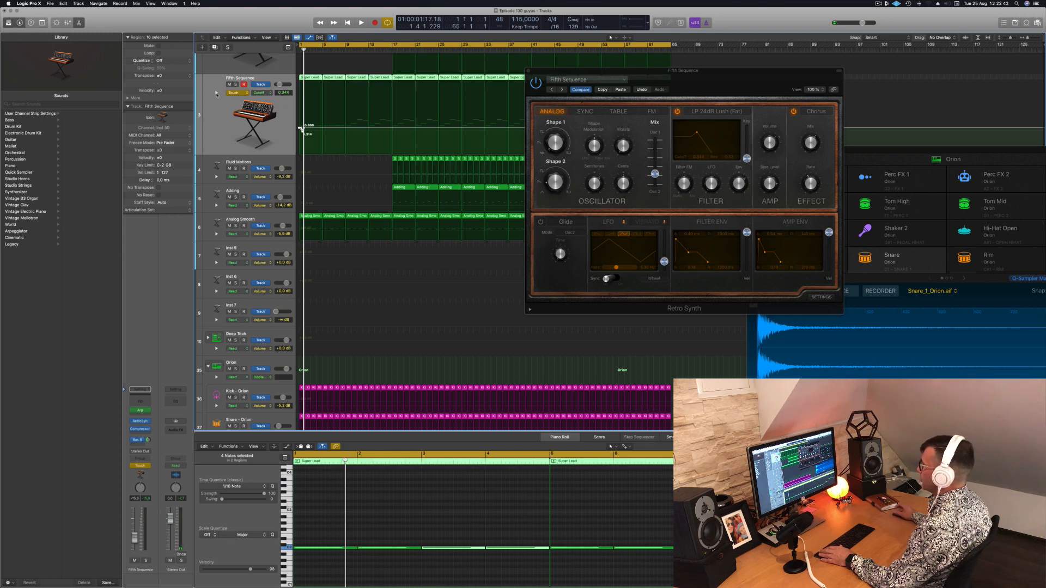
click(216, 94)
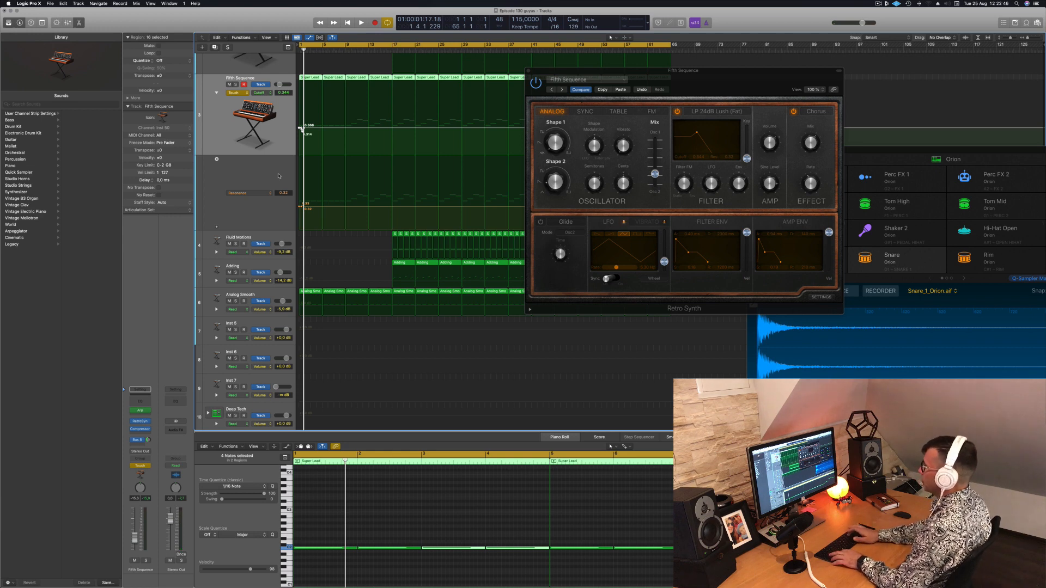
key(ctrl+shift+super+BackSpace)
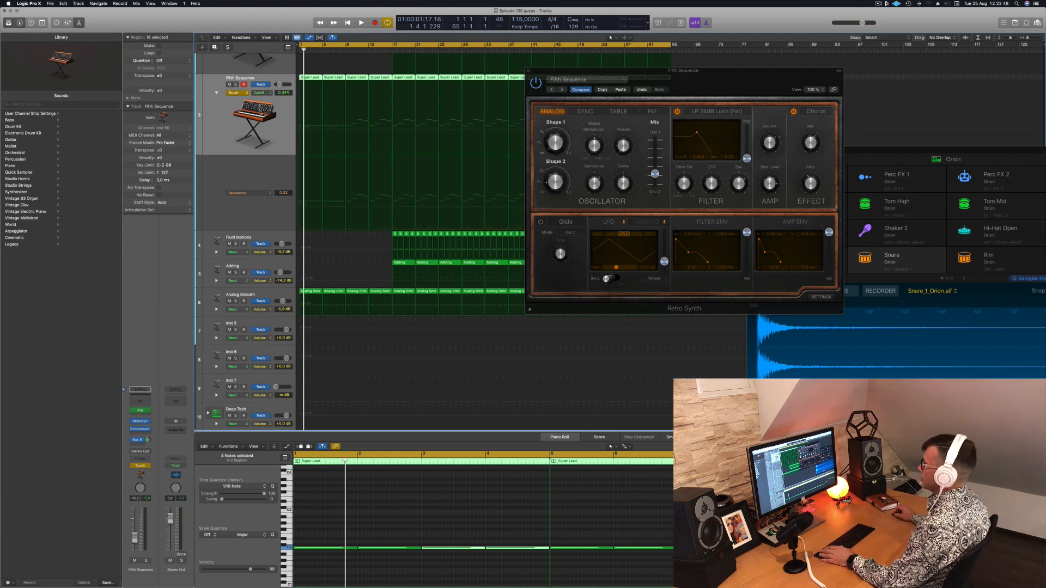
Add a Cutoff automation point of 0.344 at the start of Fifth Sequence and set the track's automation mode to Read
click(306, 131)
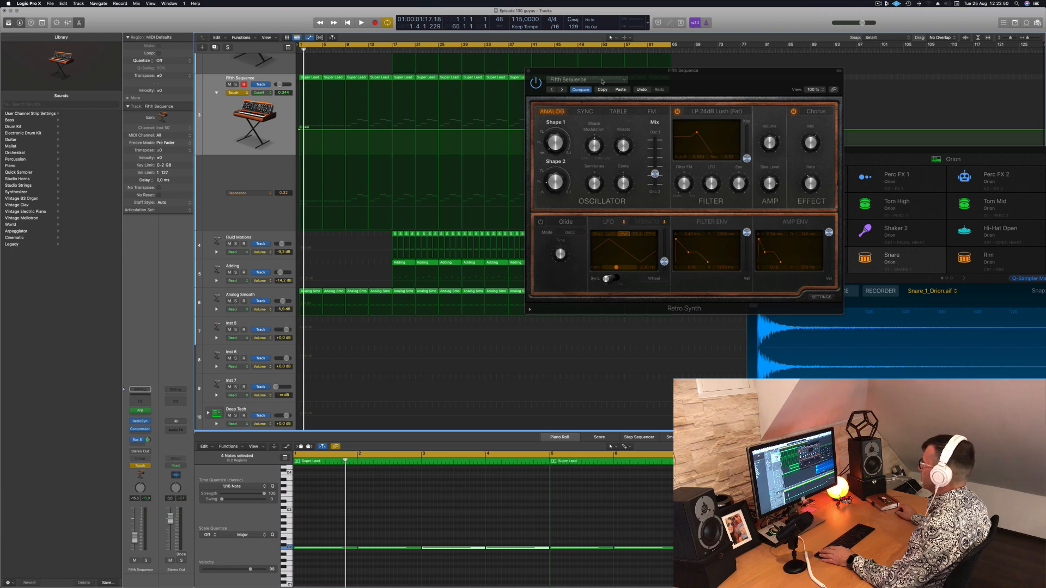
drag(606, 71, 719, 75)
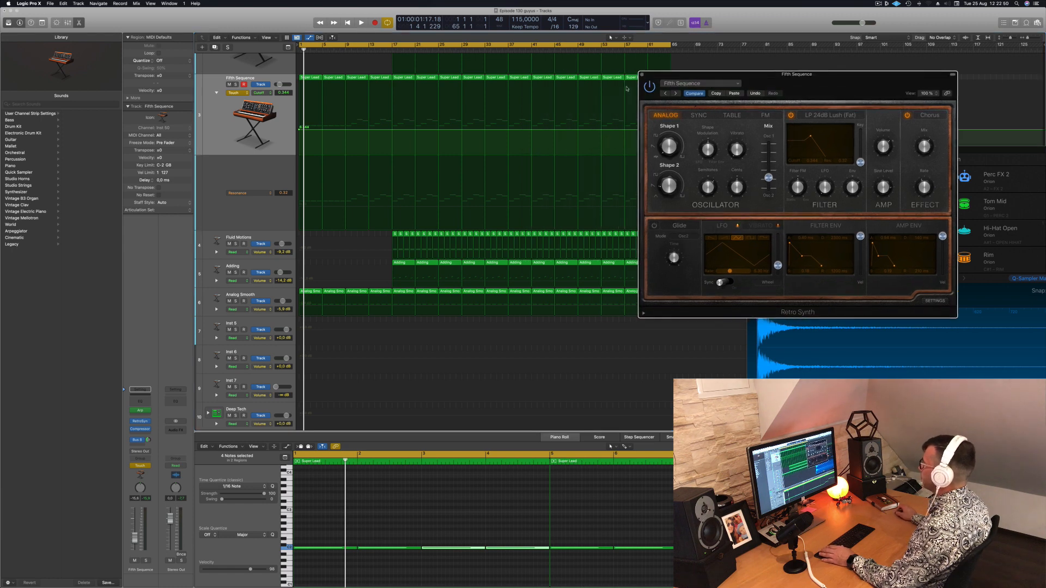
click(243, 94)
click(234, 87)
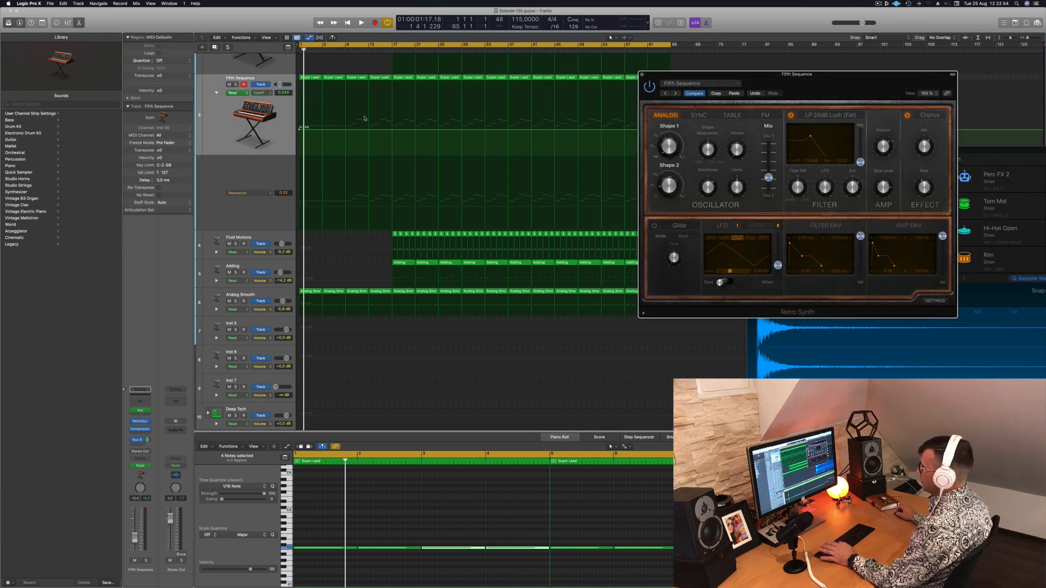
Add a Cutoff point at about bar 10 on Fifth Sequence and lower the starting point to 0.184 for a rising ramp
key(space)
click(352, 131)
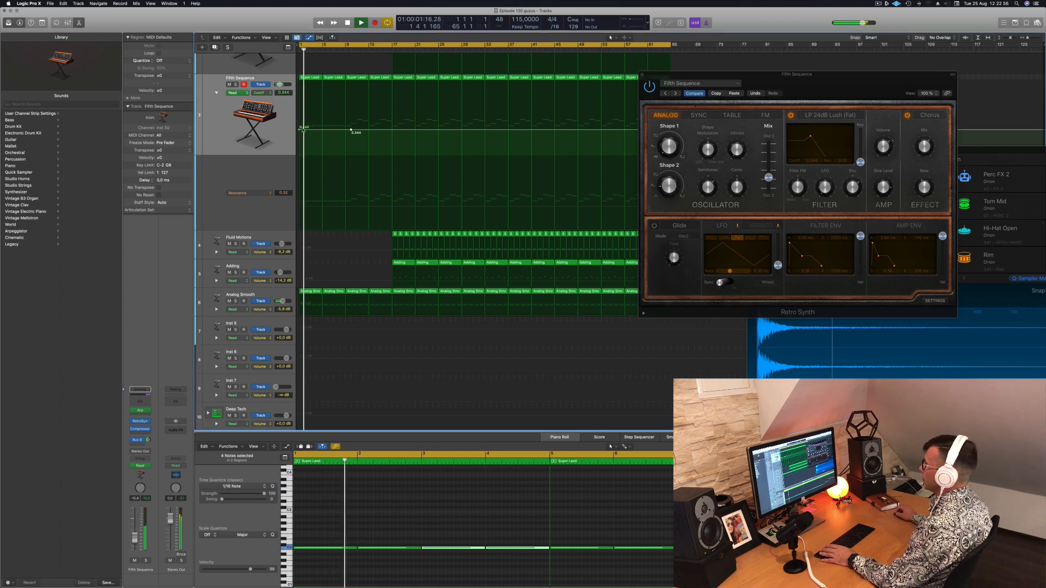
key(space)
click(299, 143)
key(space)
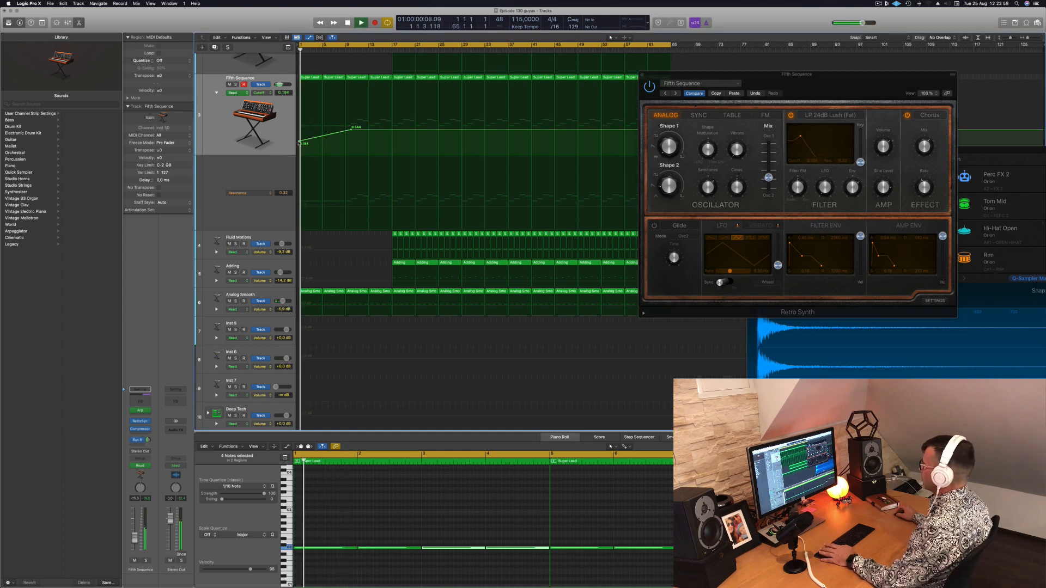
key(space)
key(space)
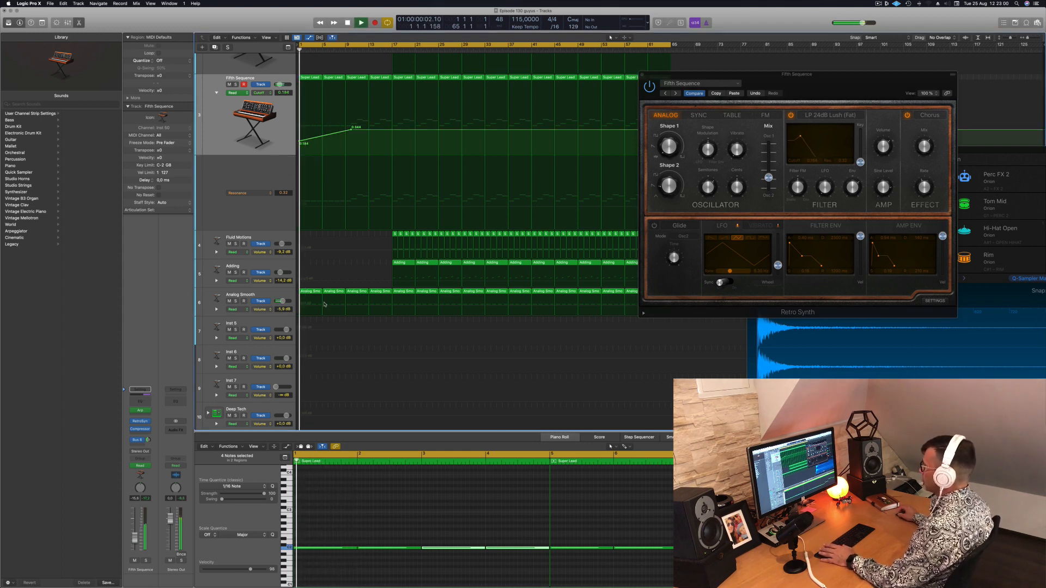
Delete the first Analog Smooth region and copy the bar 5 region to bar 1 in its place
click(314, 294)
key(Delete)
click(327, 291)
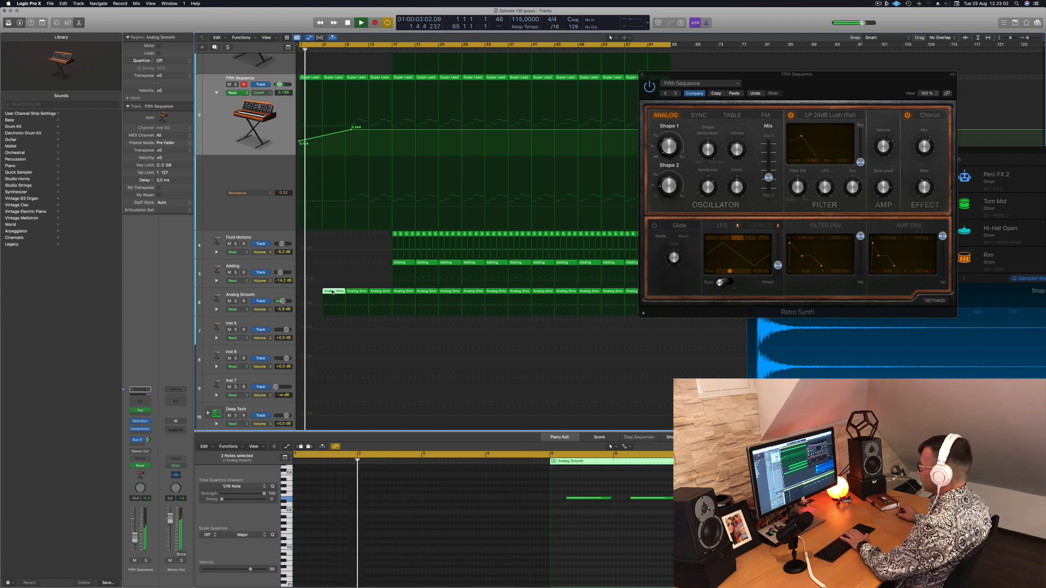
key(space)
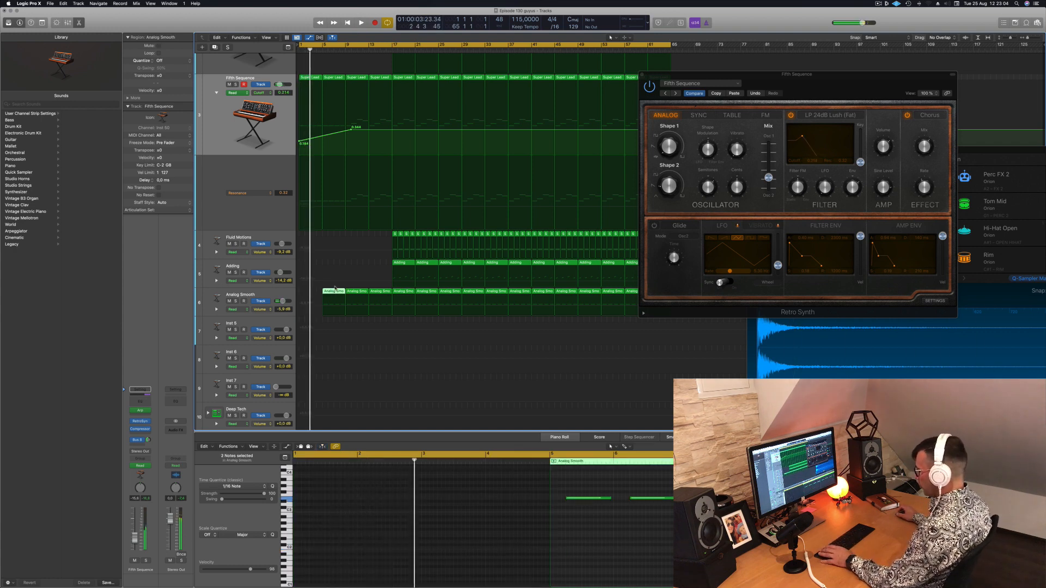
key(space)
drag(334, 289, 312, 290)
key(space)
Delete all notes except the first one in each of the first two Analog Smooth regions and play the result
scroll(377, 513, left, 2)
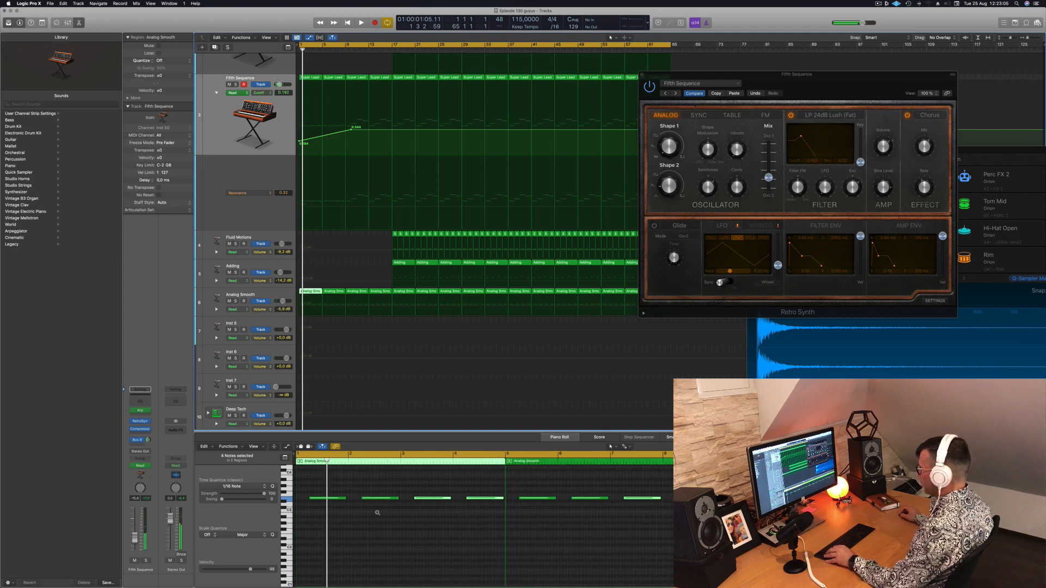
drag(370, 493, 507, 521)
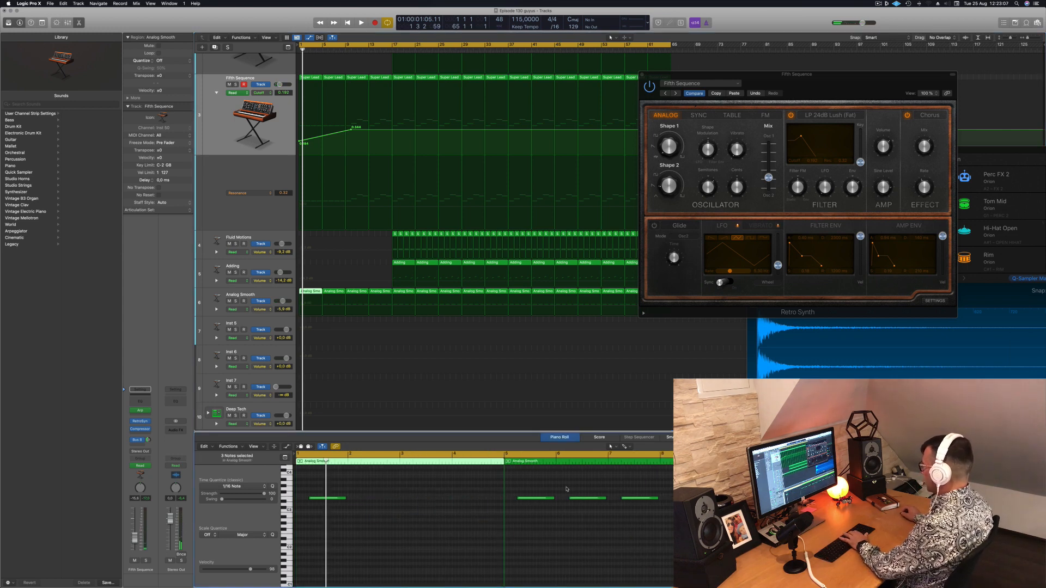
drag(567, 488, 670, 508)
key(Delete)
key(space)
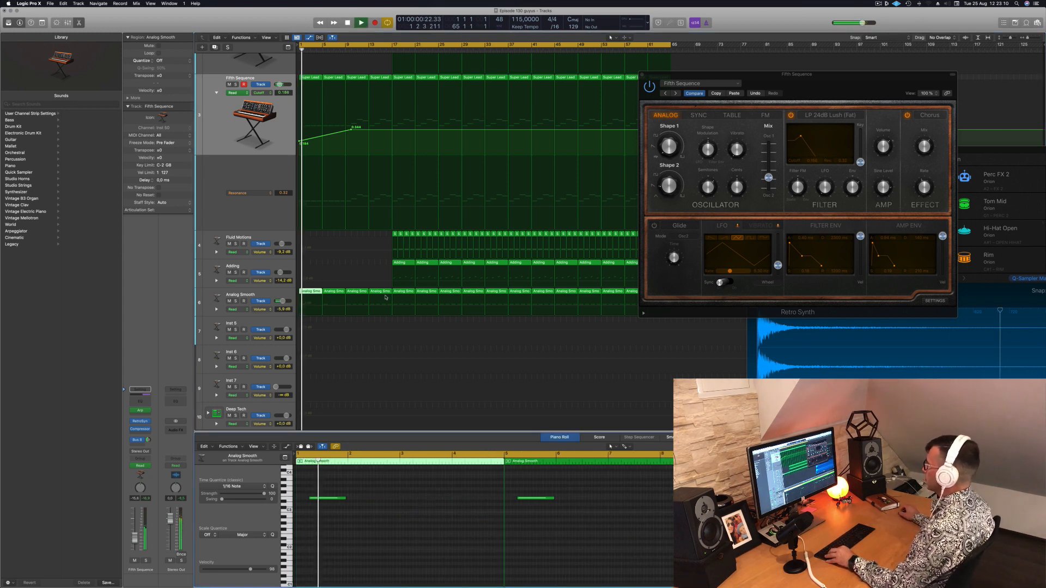
Close the Retro Synth window and save the project
click(642, 74)
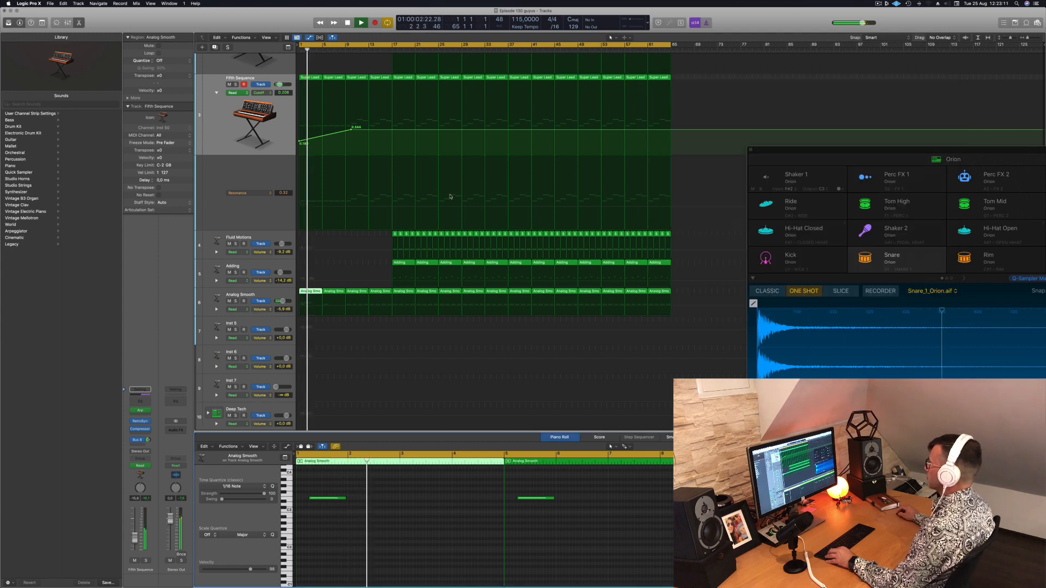
scroll(385, 215, down, 5)
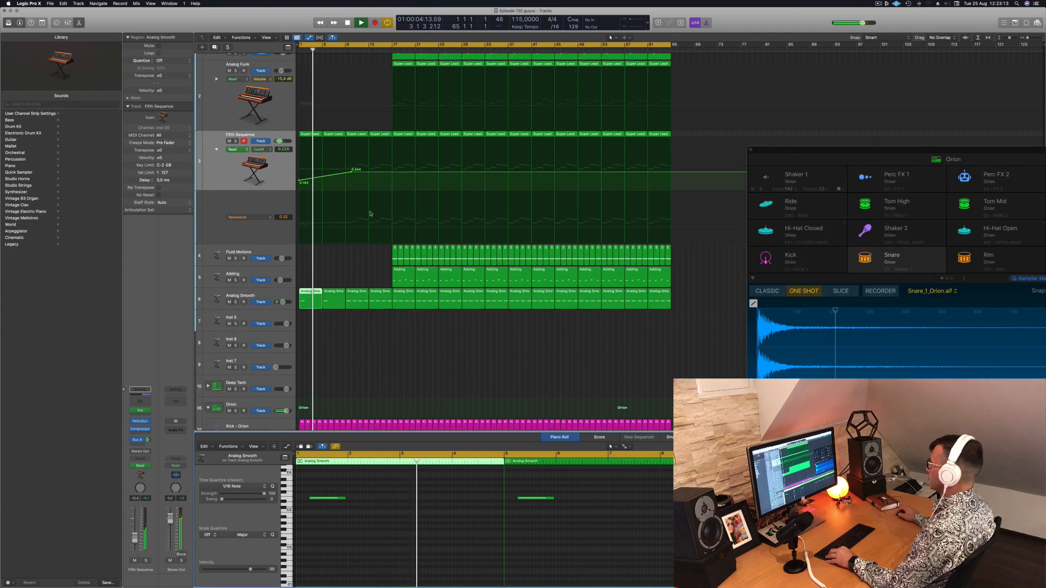
scroll(370, 214, down, 4)
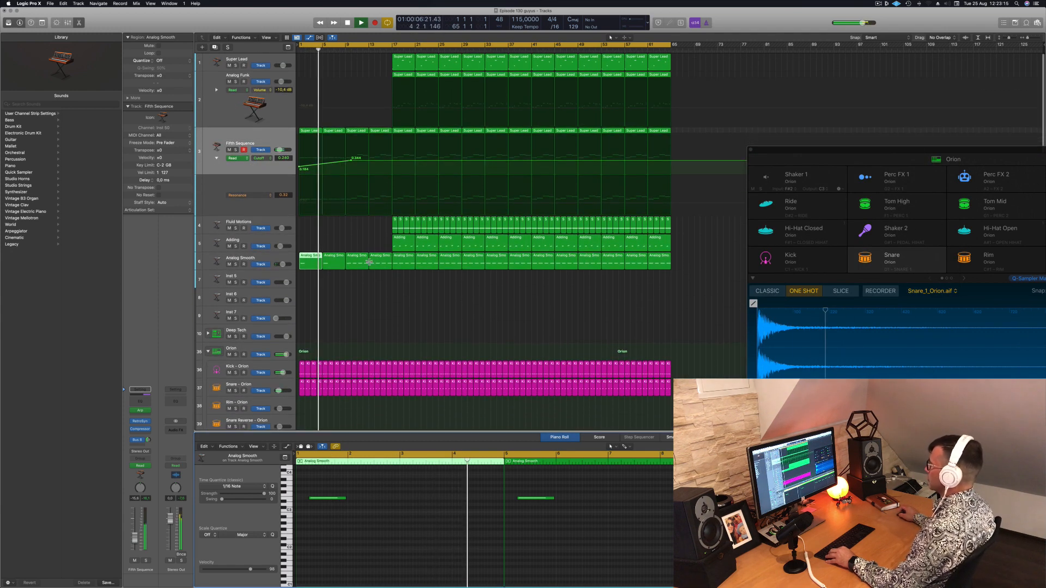
scroll(370, 262, up, 2)
scroll(400, 303, down, 2)
key(super+s)
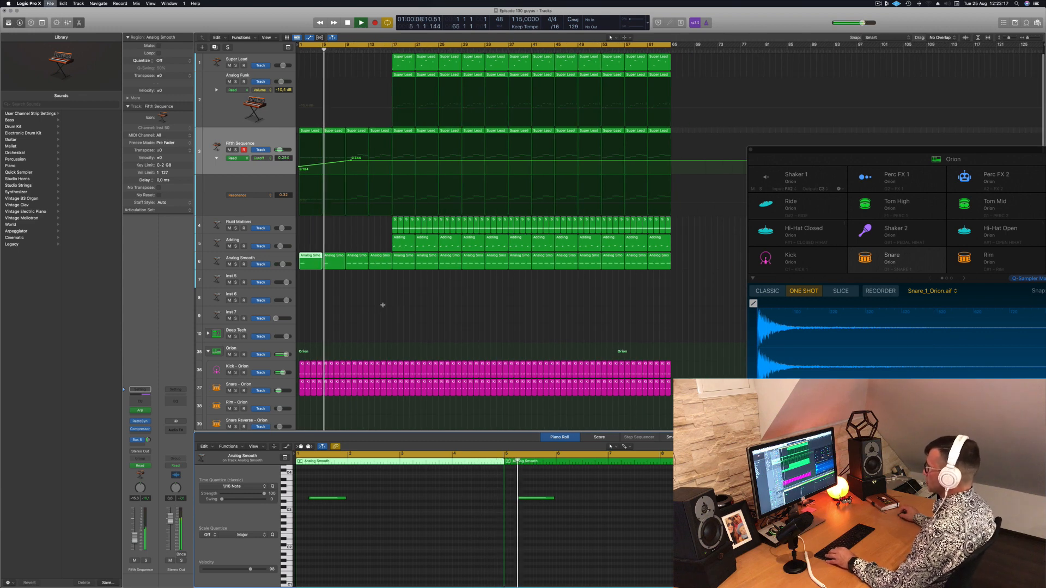
Delete the Analog Smooth and Fifth Sequence regions between bars 9 and 17
drag(355, 290, 375, 260)
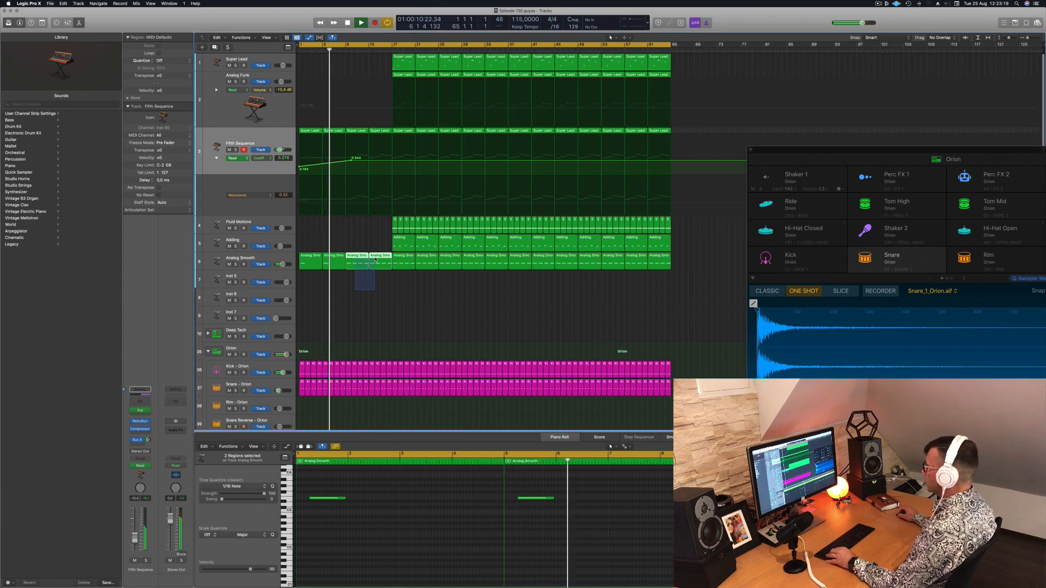
key(Delete)
click(362, 131)
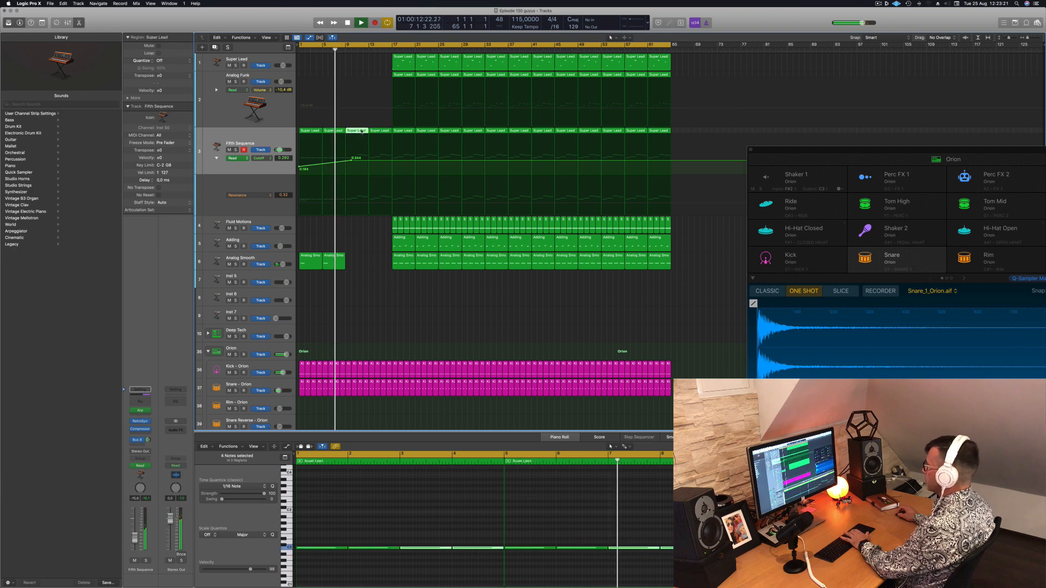
key(Delete)
click(381, 132)
key(Delete)
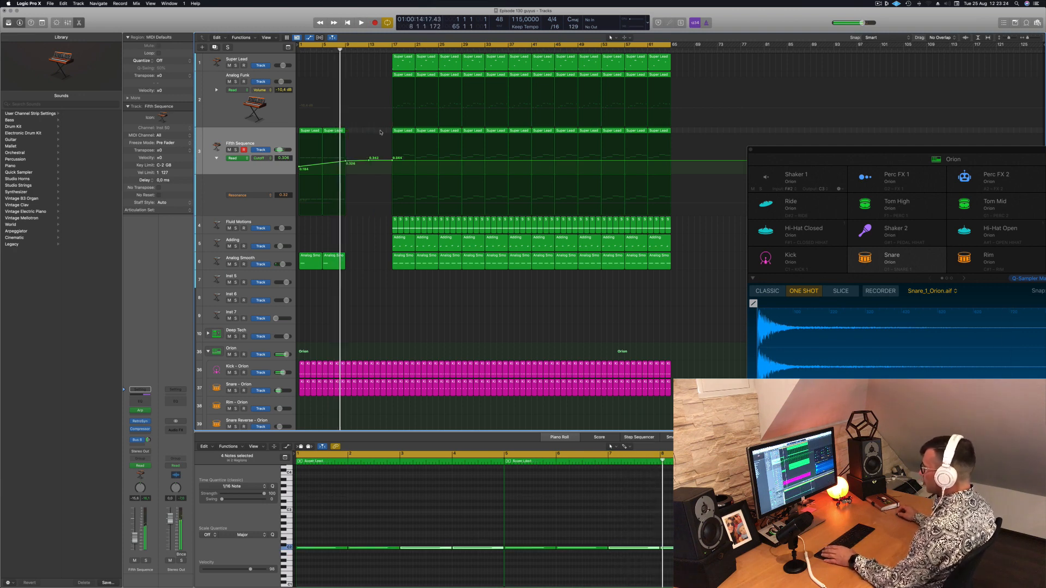
Copy the Fifth Sequence and Analog Smooth regions of bars 1–8, including the Cutoff ramp, to bar 9
drag(374, 131, 301, 265)
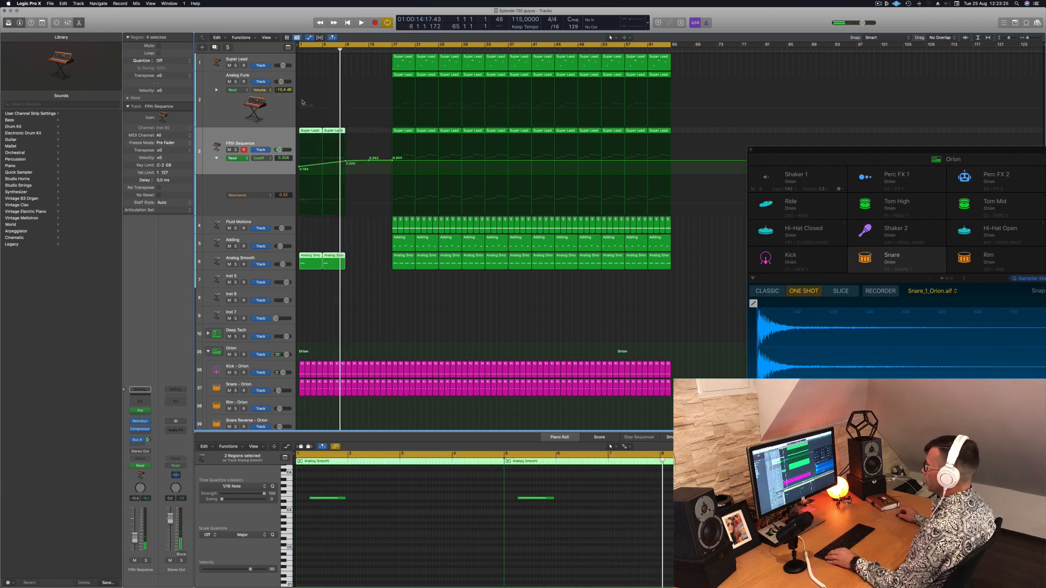
drag(322, 133, 353, 133)
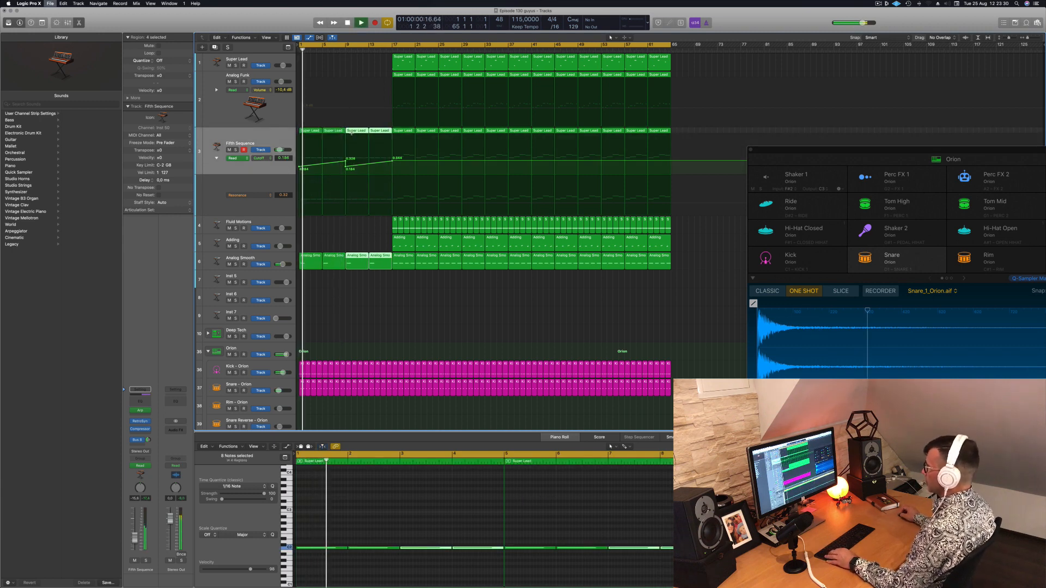
click(346, 169)
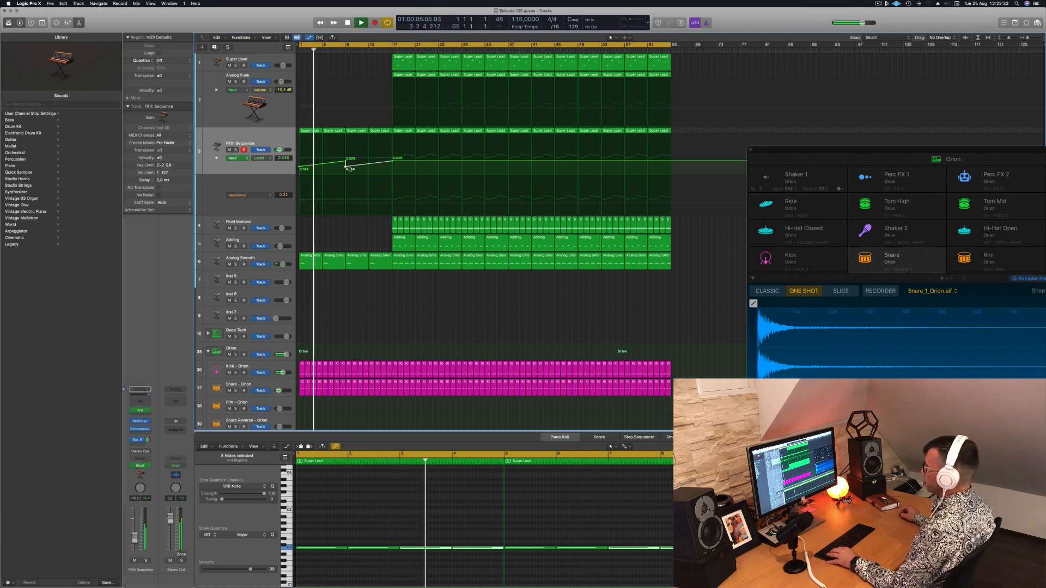
Copy the Adding region from bar 17 to bar 9 and delete all its notes except the two at its start
click(397, 240)
drag(397, 240, 349, 241)
scroll(501, 532, down, 3)
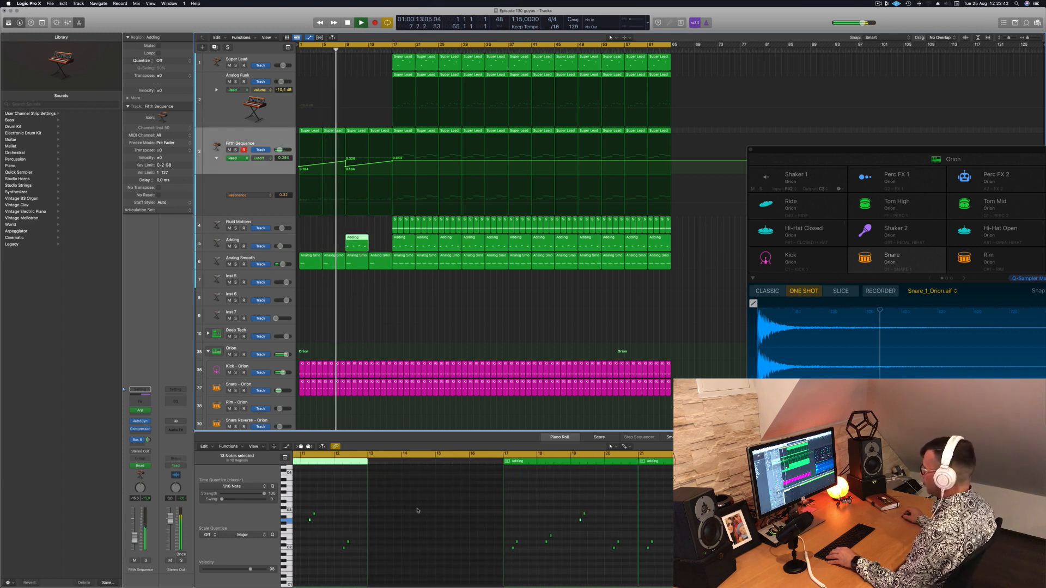
scroll(398, 512, left, 5)
drag(389, 496, 478, 572)
key(Delete)
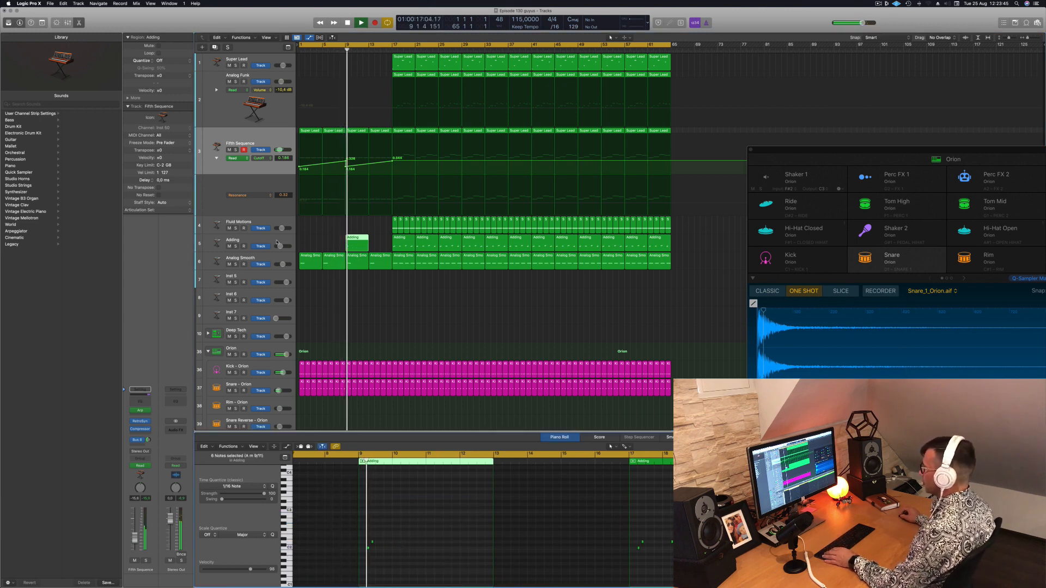
Copy all Adding regions four bars later so they start at bar 13, play from the beginning and clear the selection
click(275, 240)
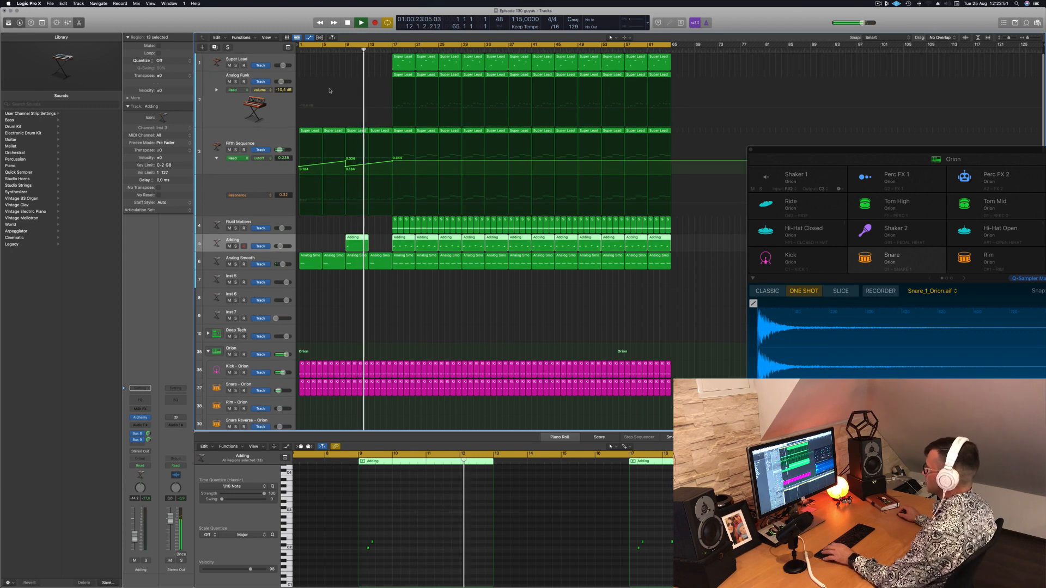
drag(354, 241, 376, 243)
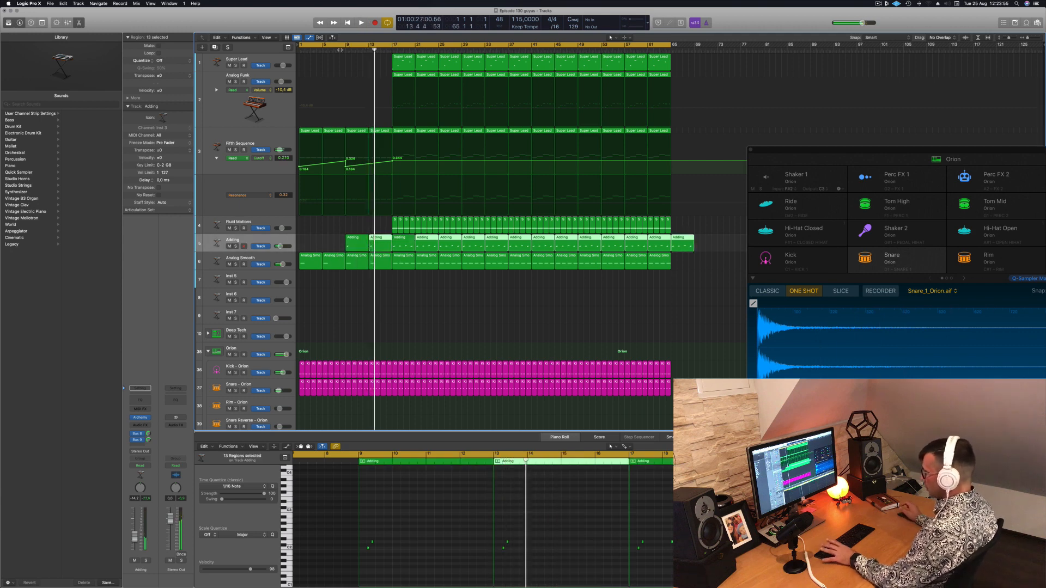
key(Return)
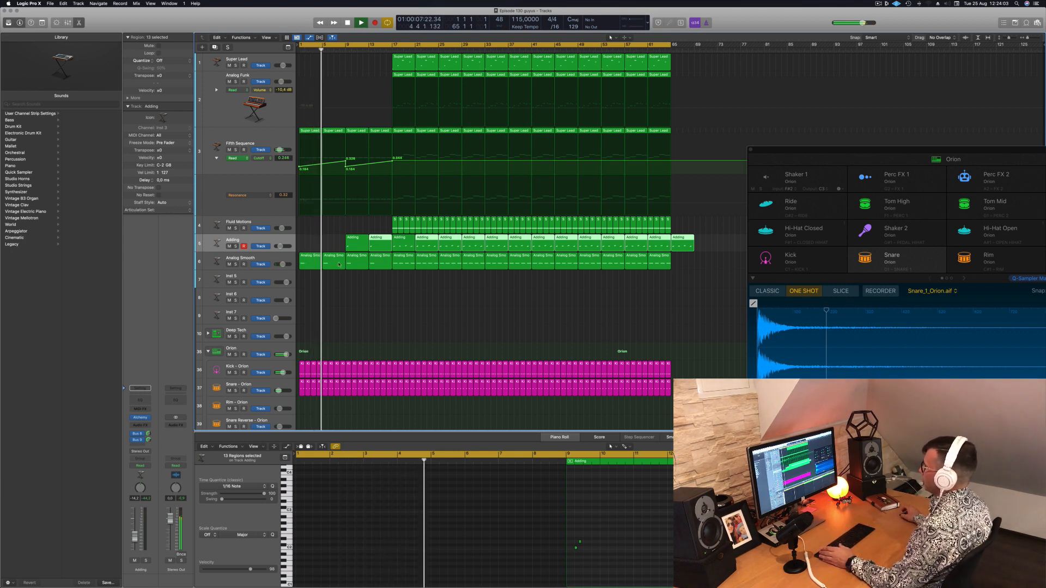
click(390, 305)
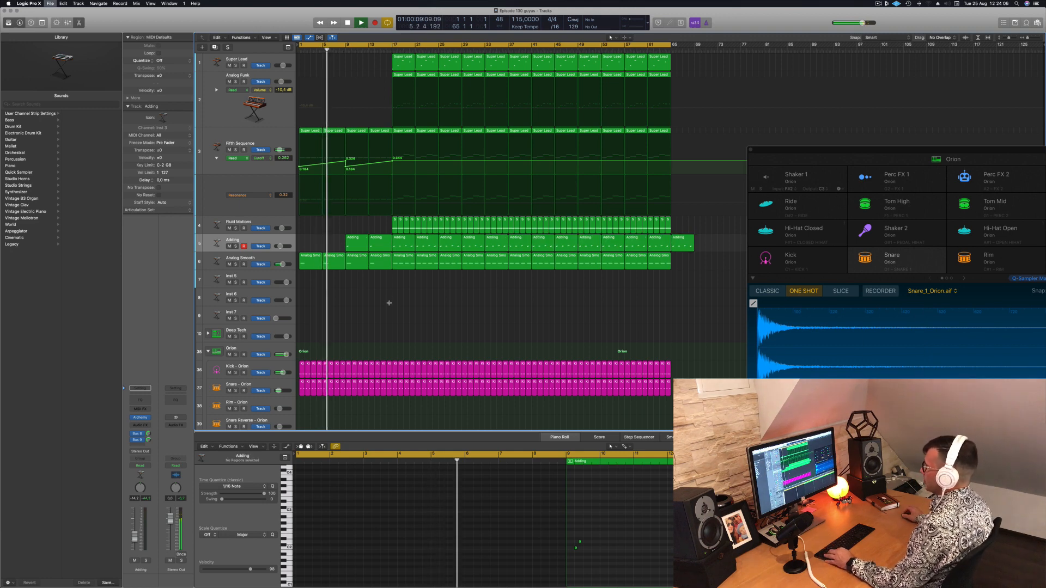
Delete the Orion Snare, Hi-Hat Open, Ride, Tom High and Shaker 1 regions between bars 17 and 25, keeping the Kick
scroll(387, 305, up, 2)
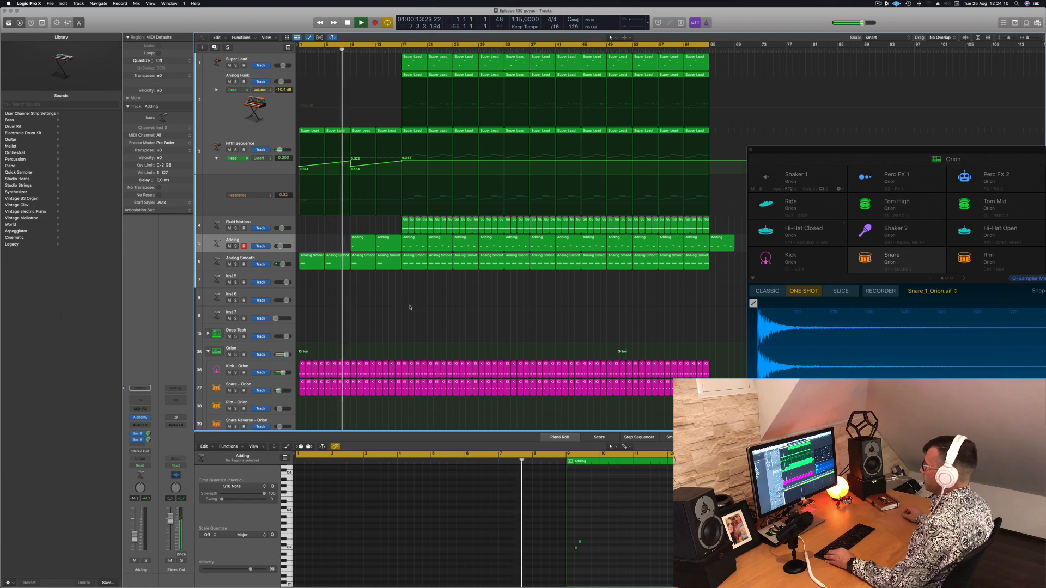
scroll(409, 300, down, 2)
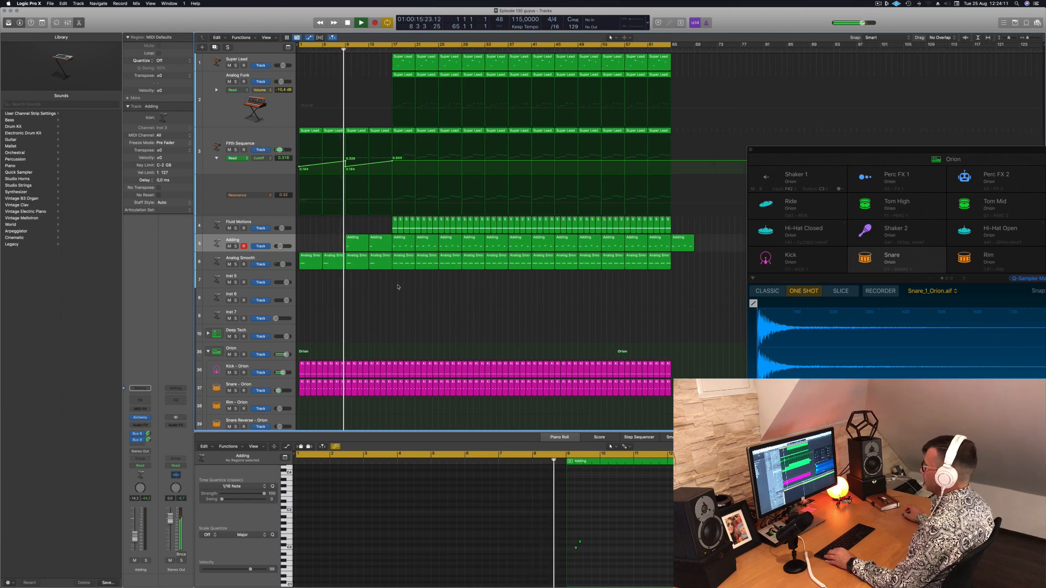
scroll(398, 298, down, 3)
scroll(398, 298, down, 5)
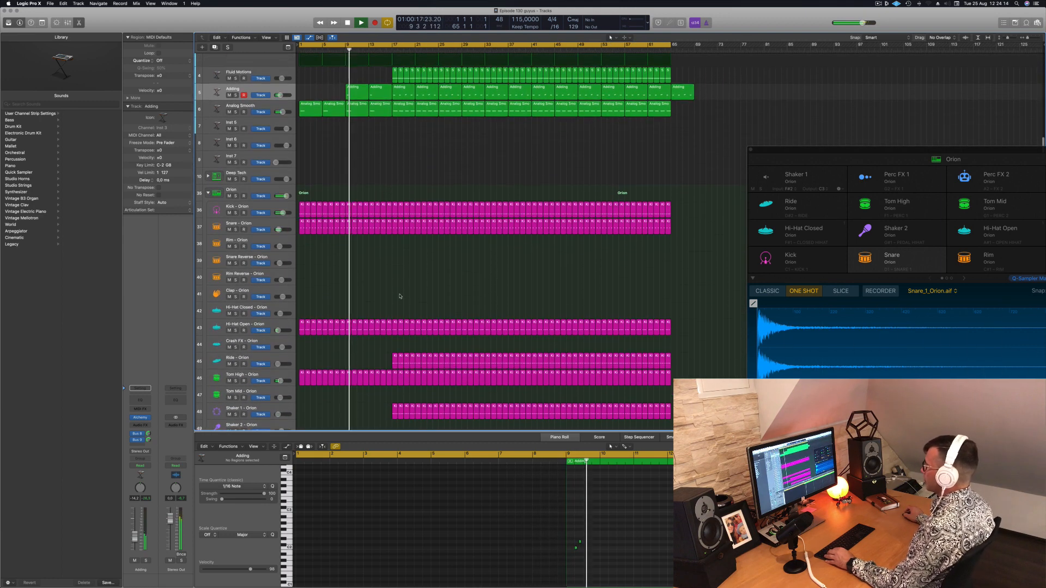
scroll(395, 287, up, 4)
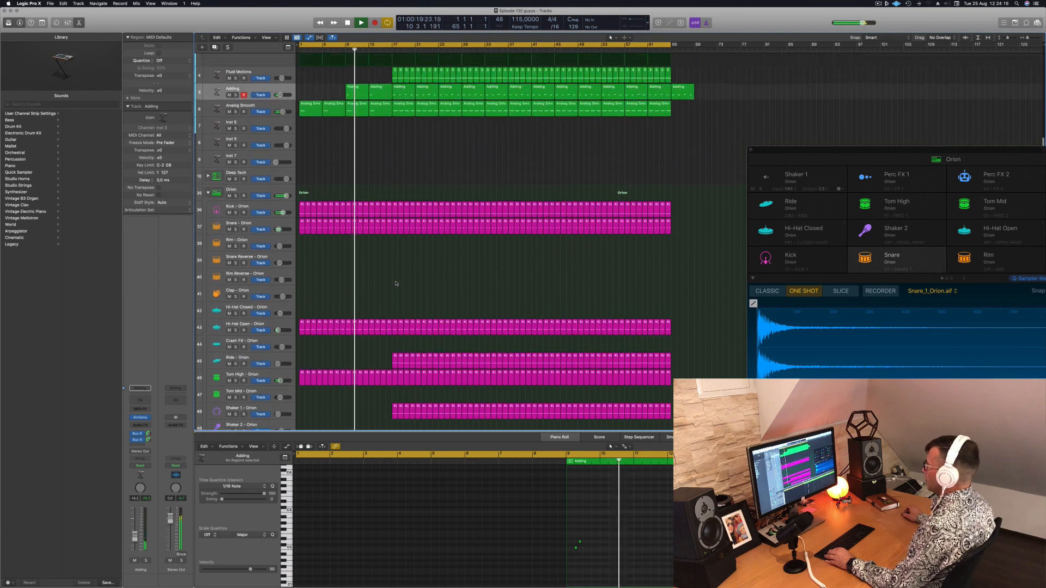
scroll(406, 390, down, 2)
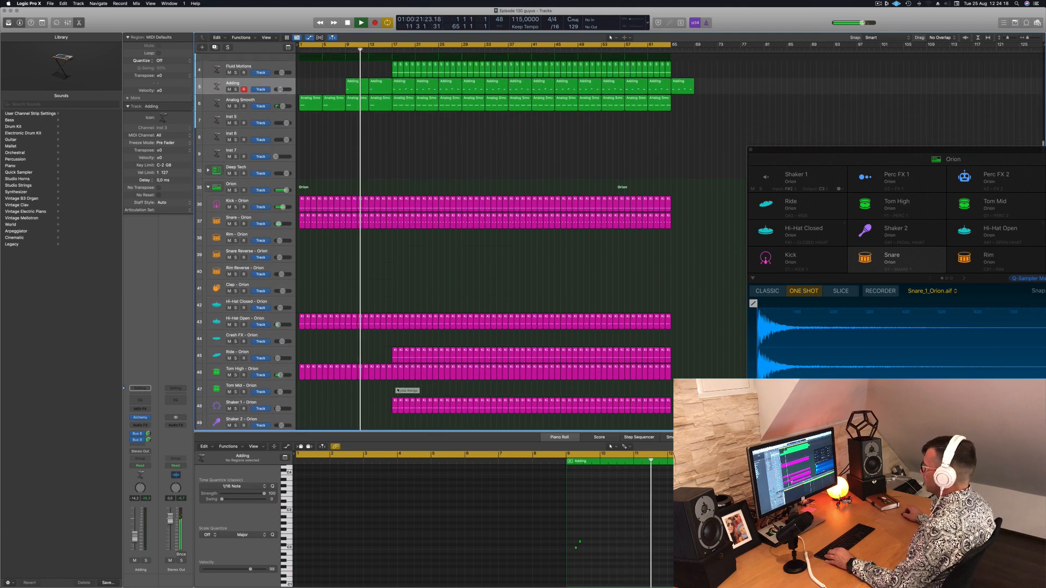
drag(394, 417, 431, 295)
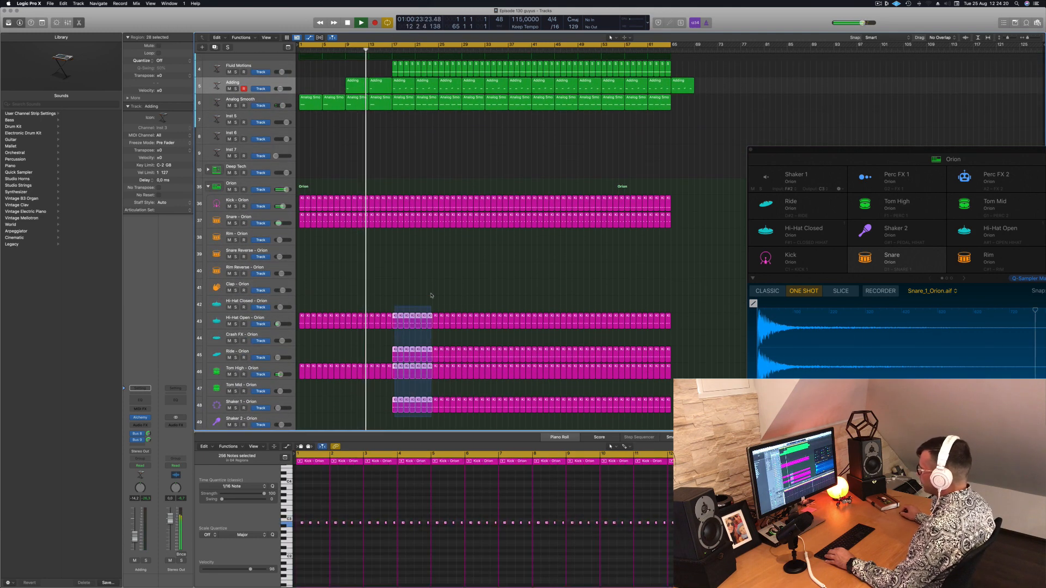
drag(436, 205, 437, 204)
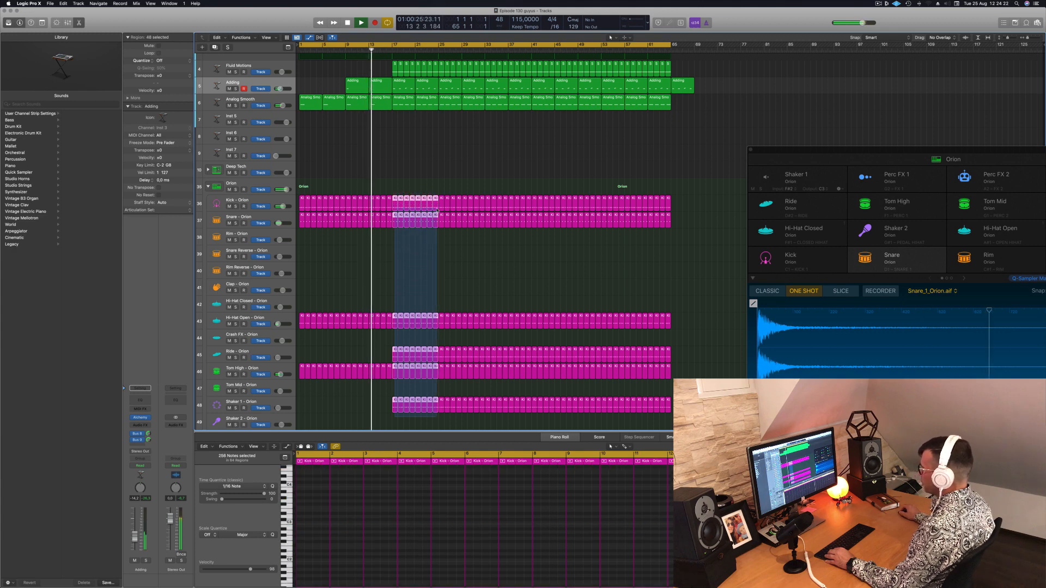
drag(437, 219, 437, 219)
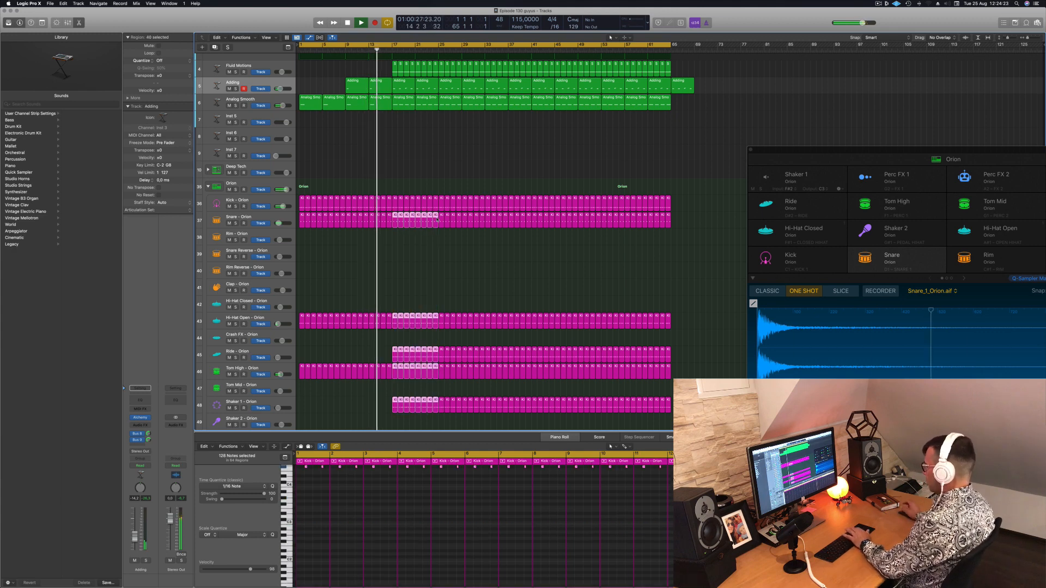
key(Delete)
Delete the Fluid Motions, Adding, Analog Smooth and Analog Funk regions between bars 17 and 25
scroll(437, 202, up, 1)
scroll(413, 194, up, 1)
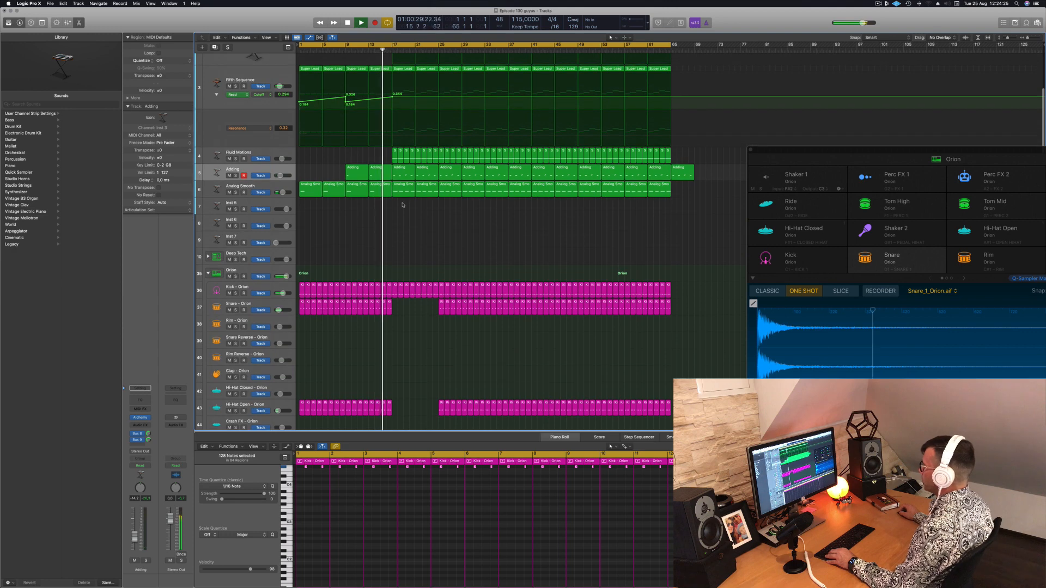
drag(417, 194, 433, 162)
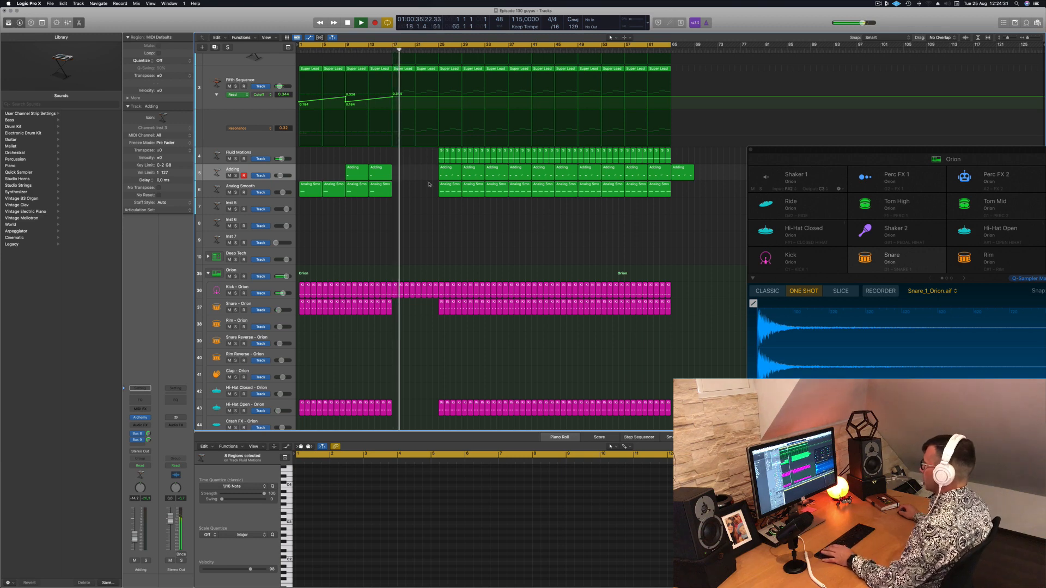
scroll(429, 184, up, 5)
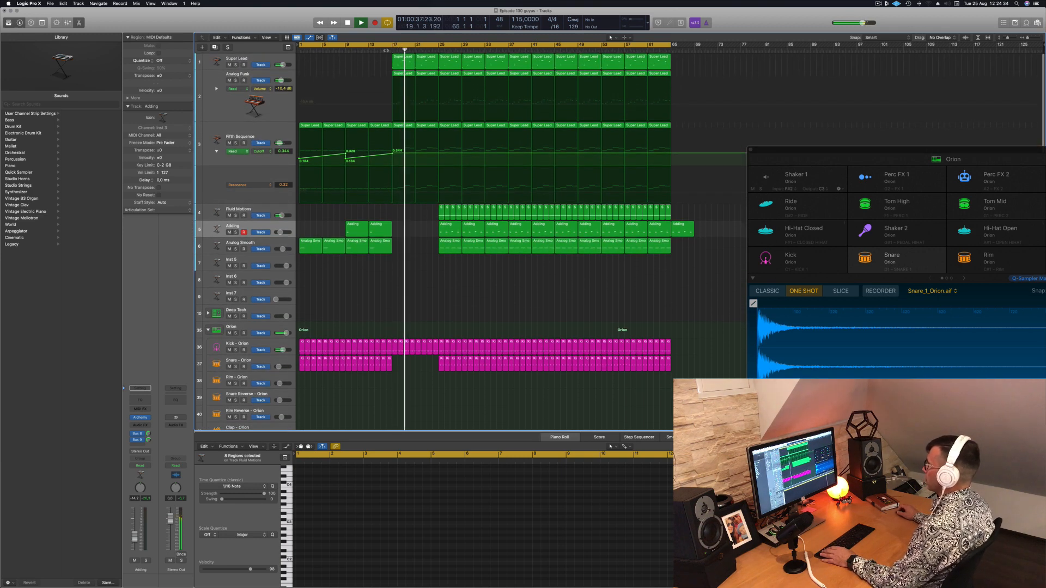
click(406, 72)
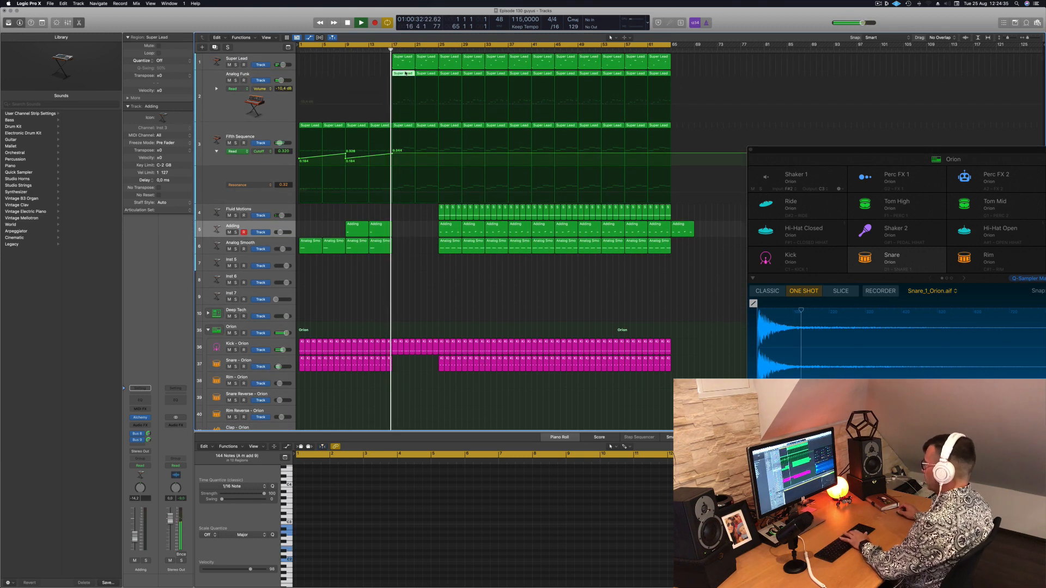
Open the Channel EQ of the Super Lead track and switch off its high-cut band
click(273, 58)
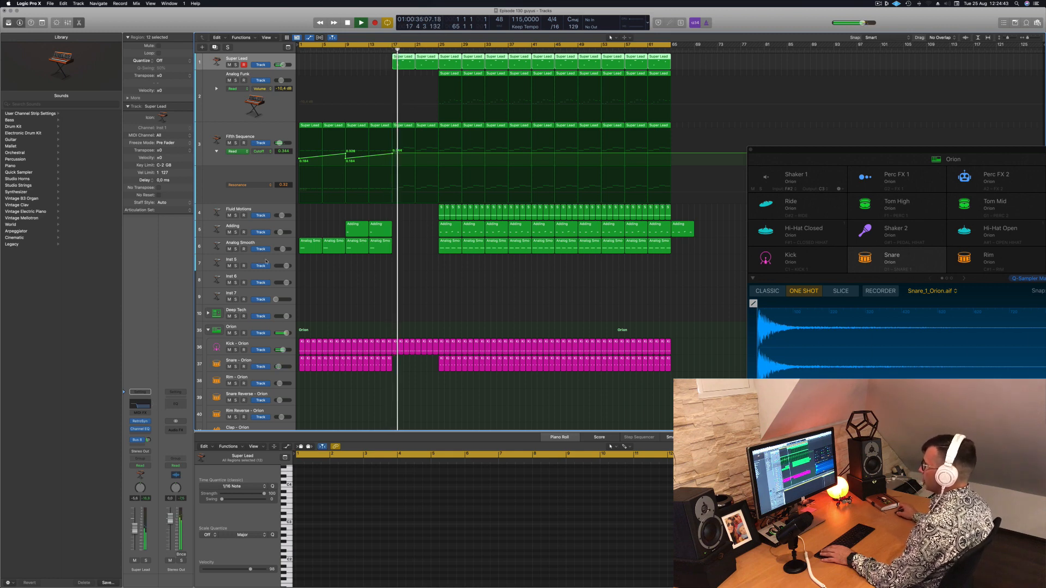
click(138, 403)
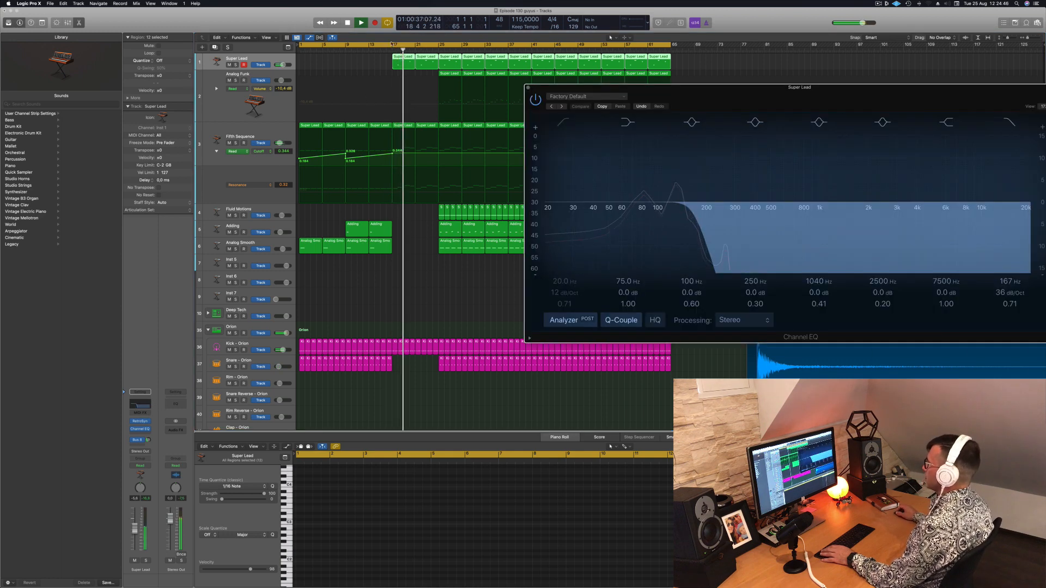
drag(799, 87, 368, 142)
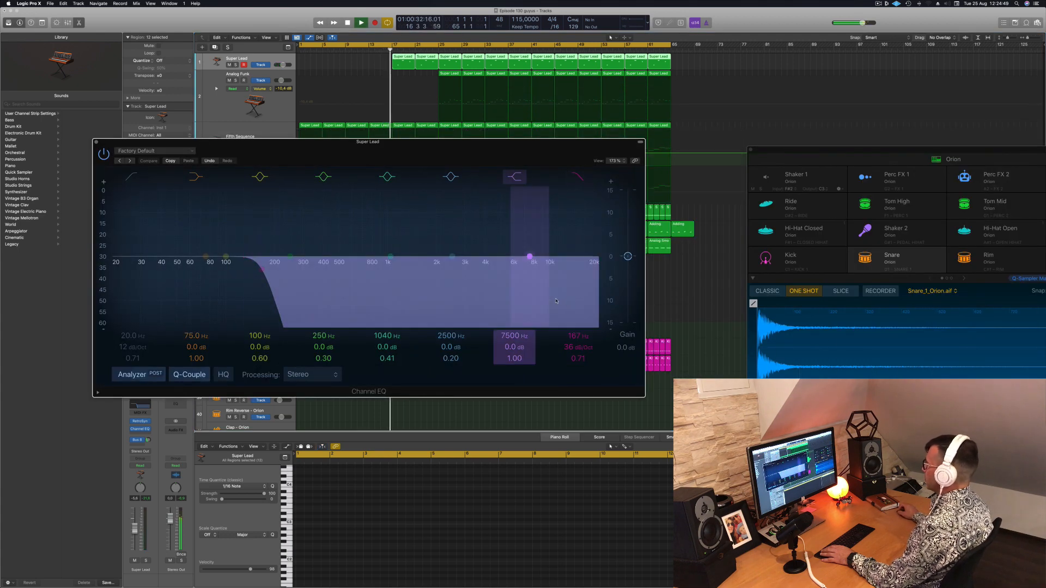
click(578, 177)
drag(473, 168, 806, 175)
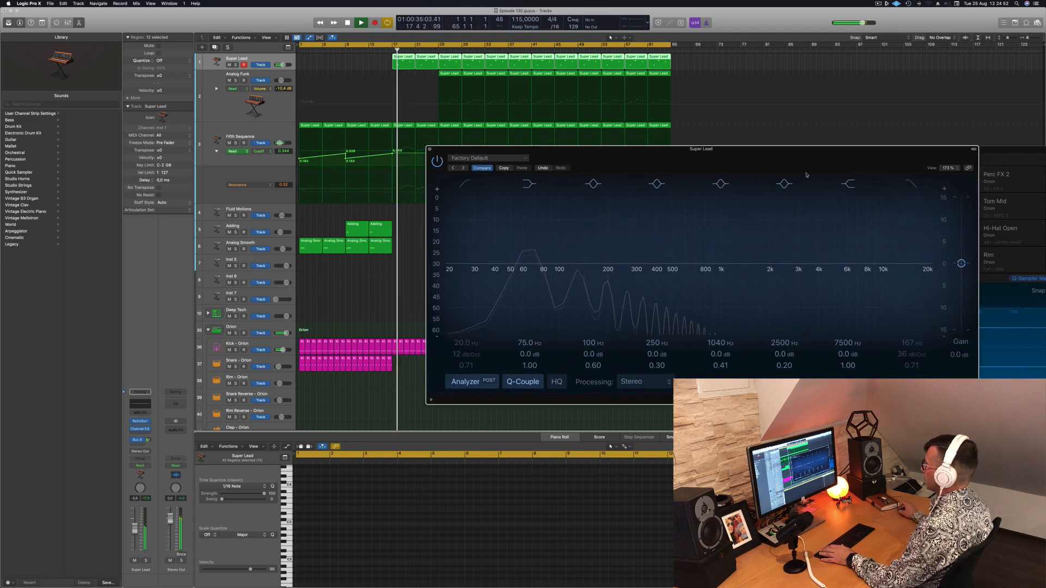
Play from just before bar 17 and drop the Fifth Sequence Cutoff automation to 0.140 right after bar 17
click(388, 50)
click(391, 155)
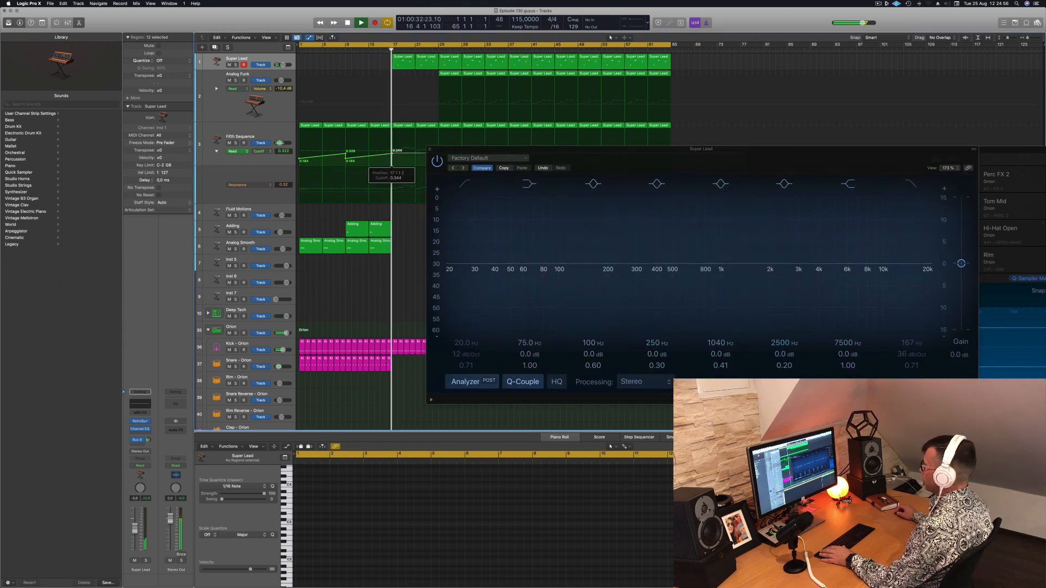
drag(392, 155, 389, 153)
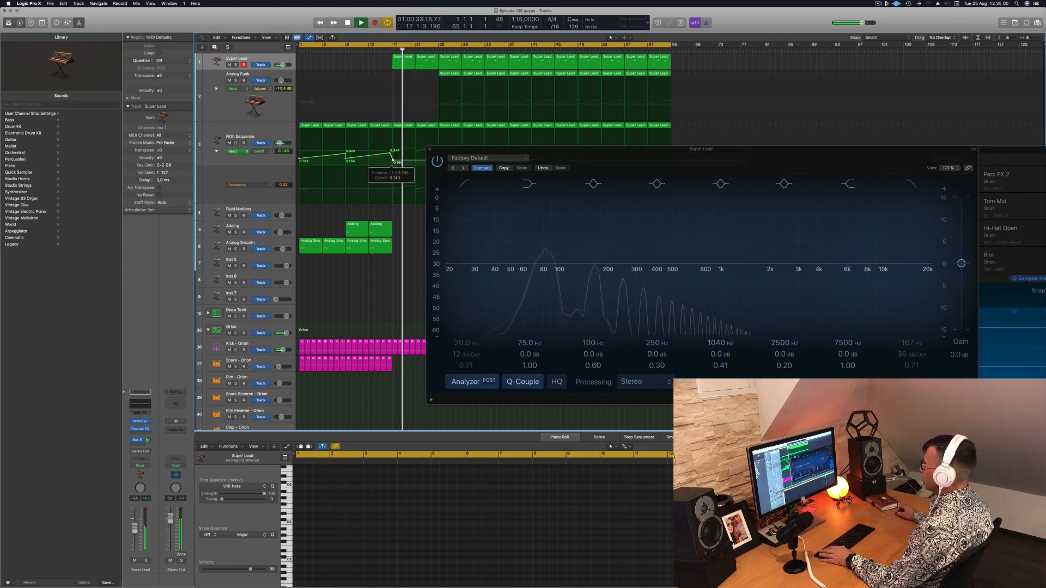
Switch the high-cut band of the Super Lead Channel EQ back on
drag(502, 149, 334, 195)
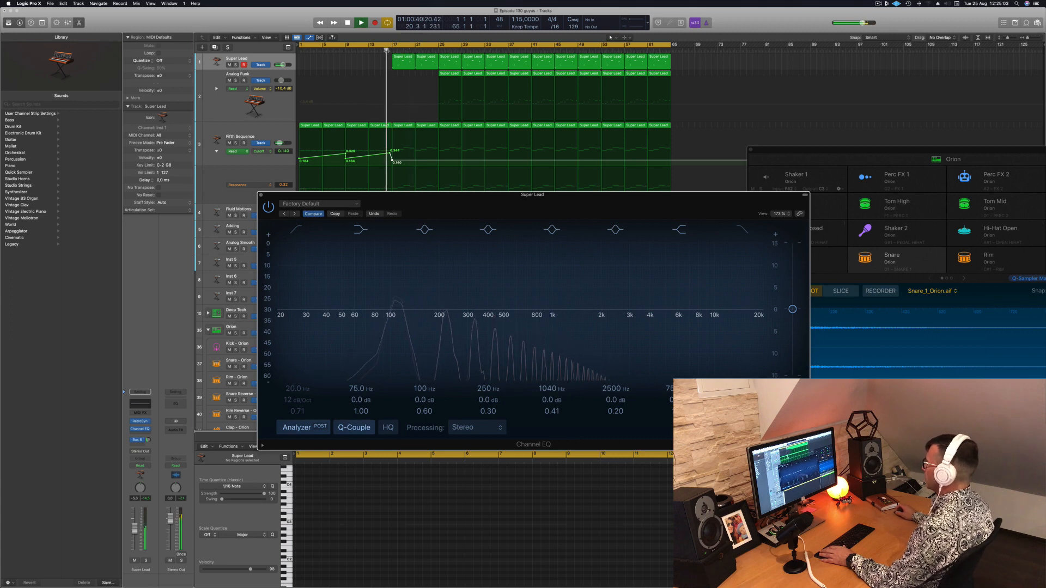
click(742, 229)
drag(691, 193, 905, 176)
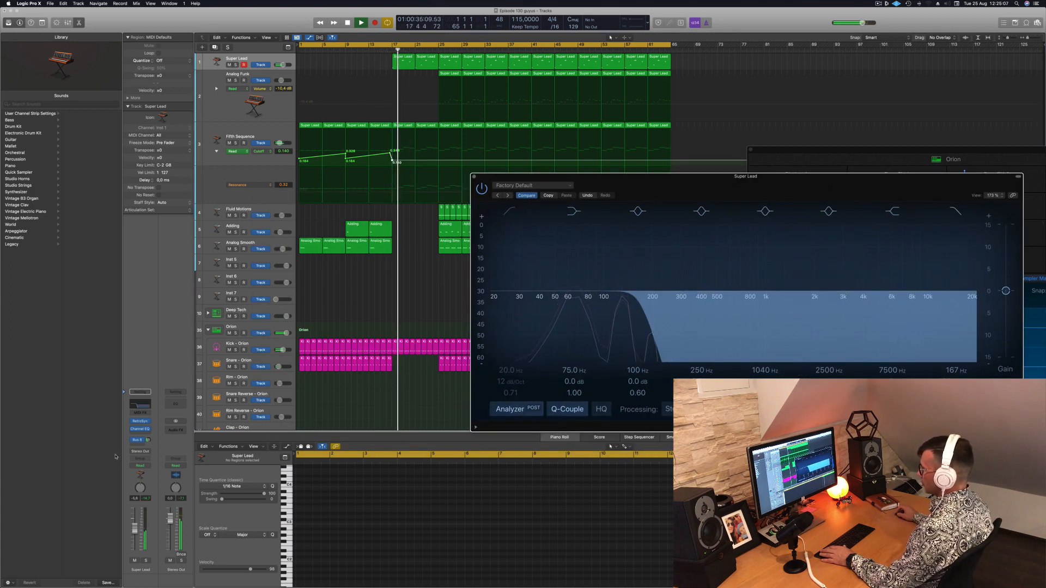
Set Super Lead's automation mode to Touch and record a small high-cut frequency move in its Channel EQ, ending at 167 Hz
click(140, 465)
click(142, 480)
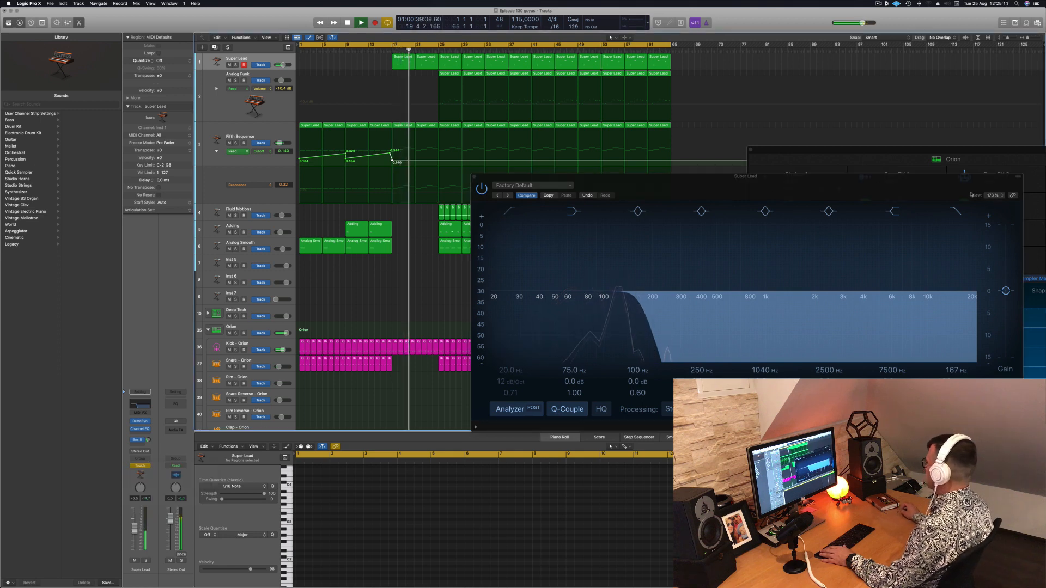
drag(934, 178, 831, 182)
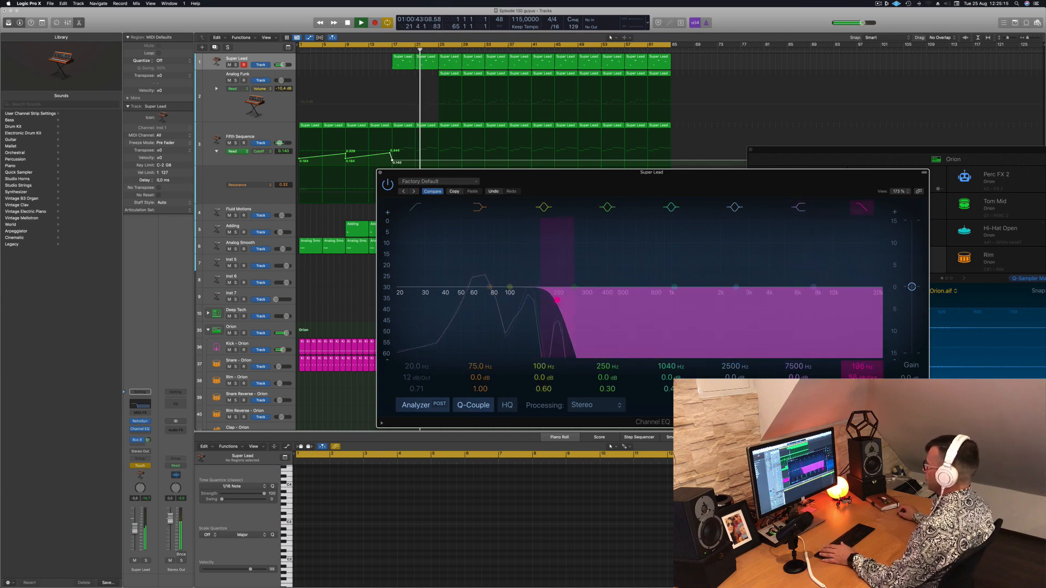
drag(569, 300, 546, 298)
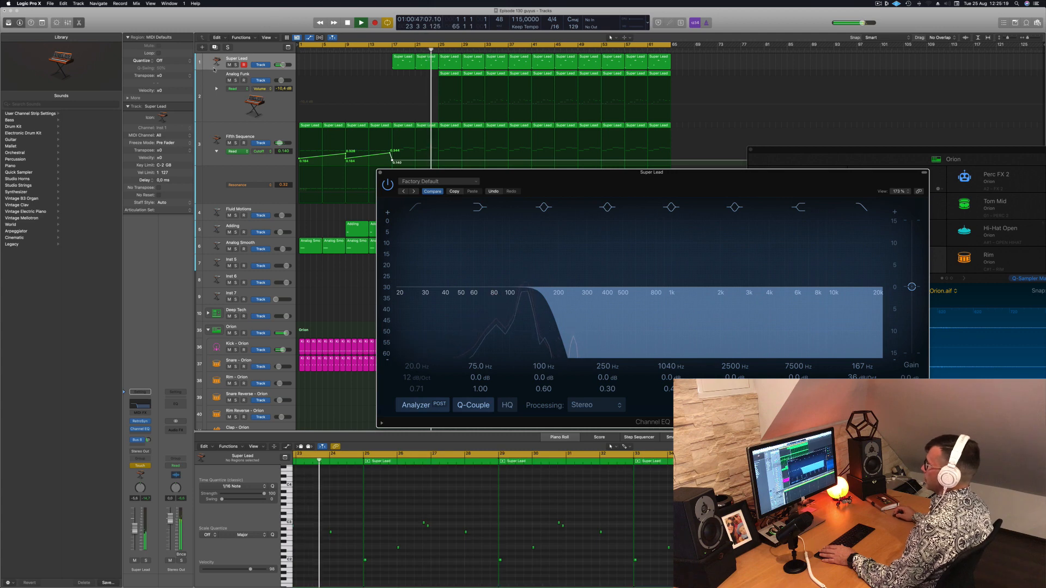
Enlarge the Super Lead track and show its high-cut frequency automation lane
click(241, 64)
key(a)
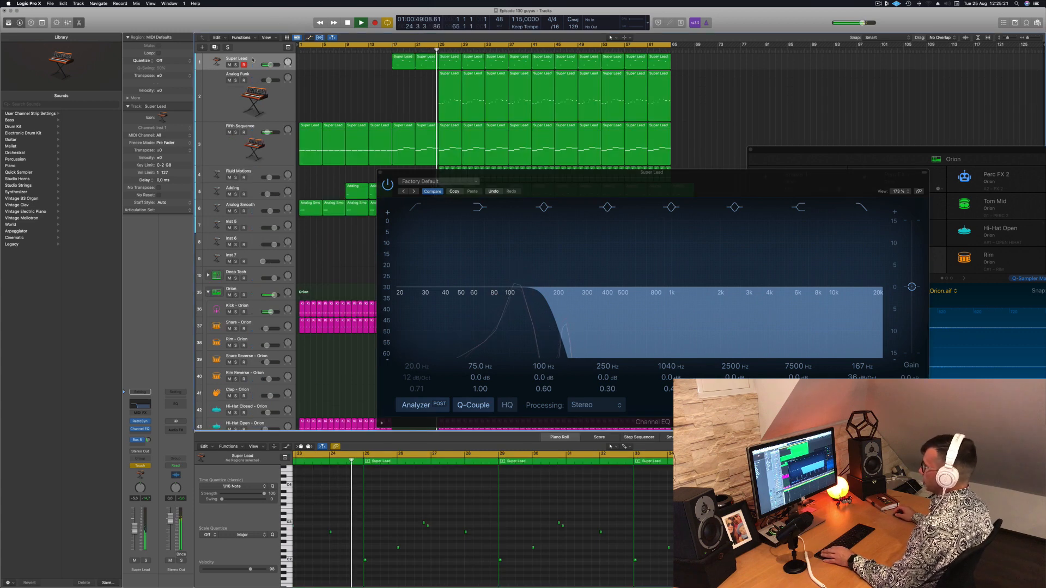
drag(251, 69, 249, 101)
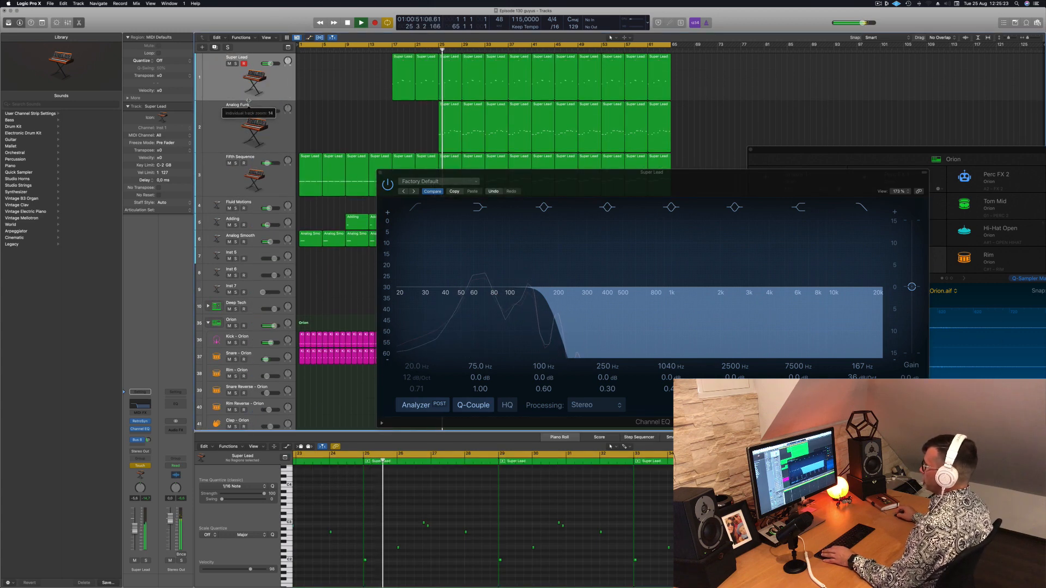
key(a)
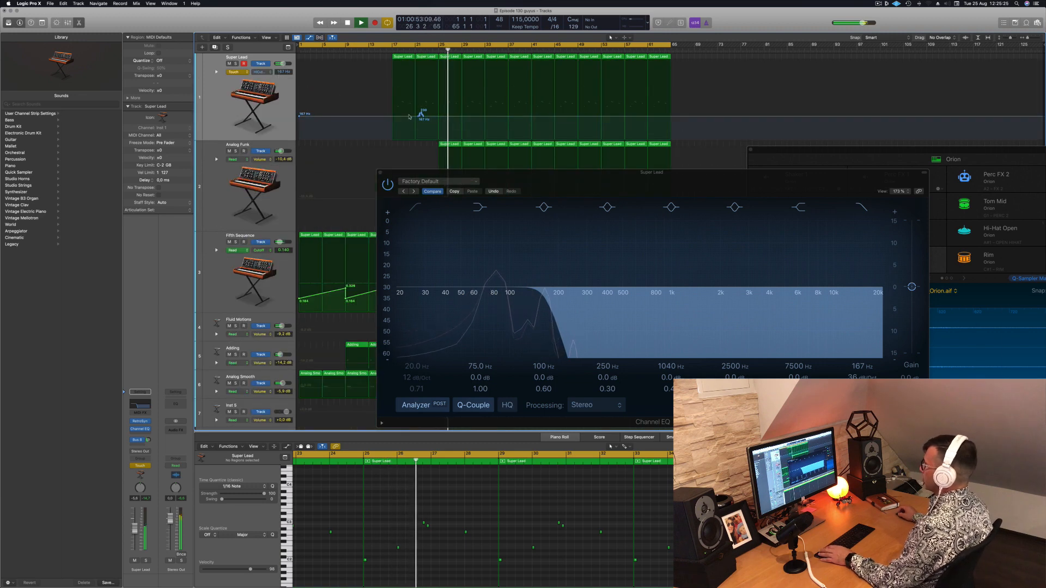
Close the Channel EQ and draw a Super Lead high-cut ramp from 167 Hz near bar 21 to the top of the range at bar 25
click(387, 51)
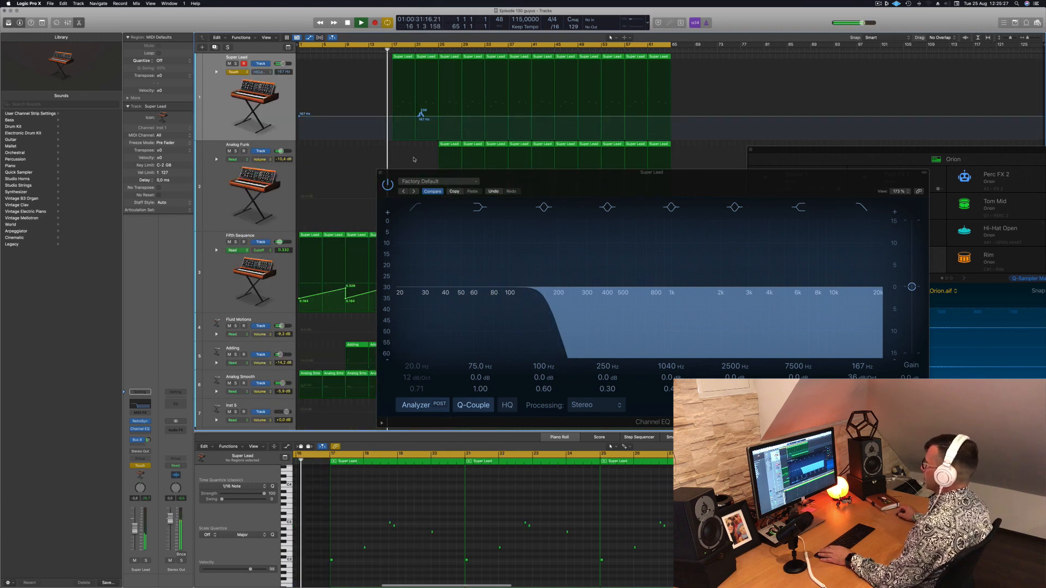
click(380, 172)
click(394, 116)
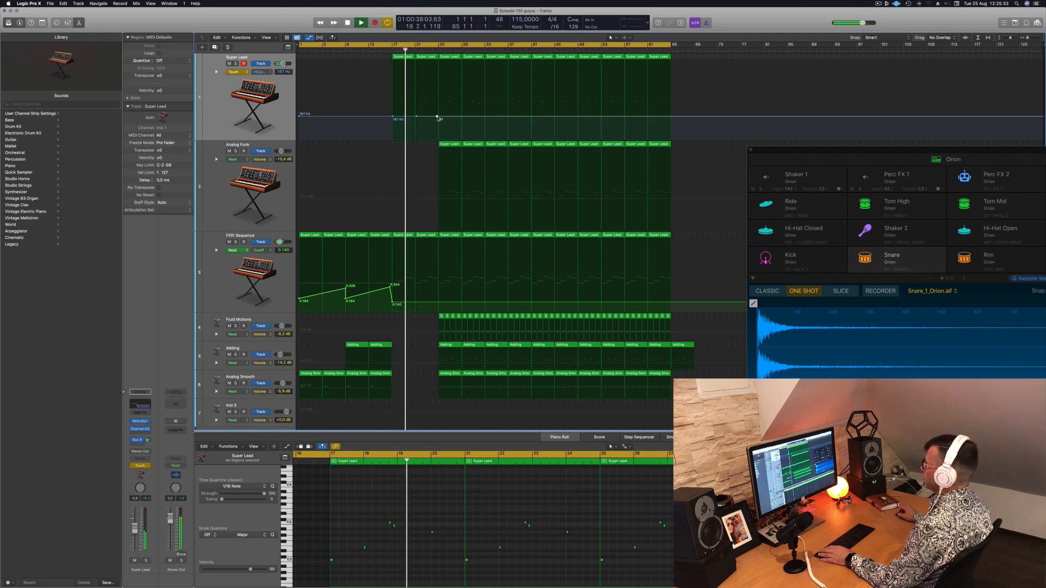
drag(438, 117, 438, 60)
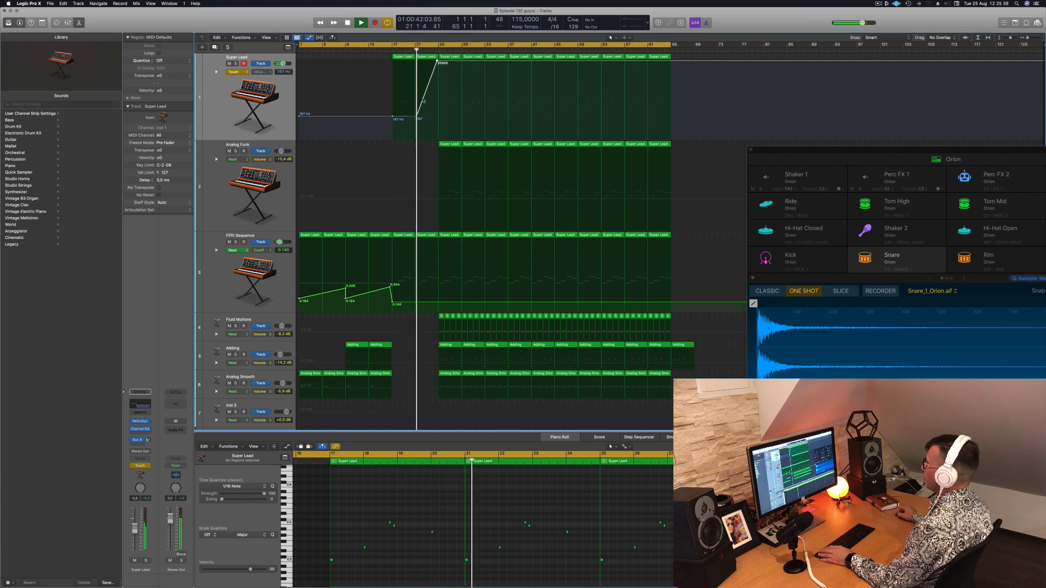
drag(417, 118, 415, 118)
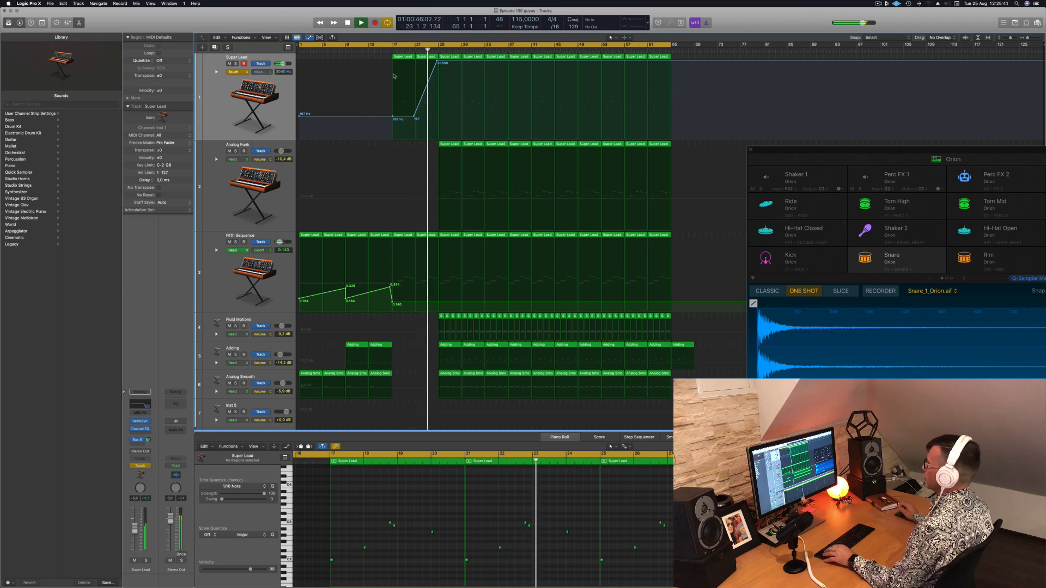
Set the Super Lead automation mode to Read and save the project
click(238, 72)
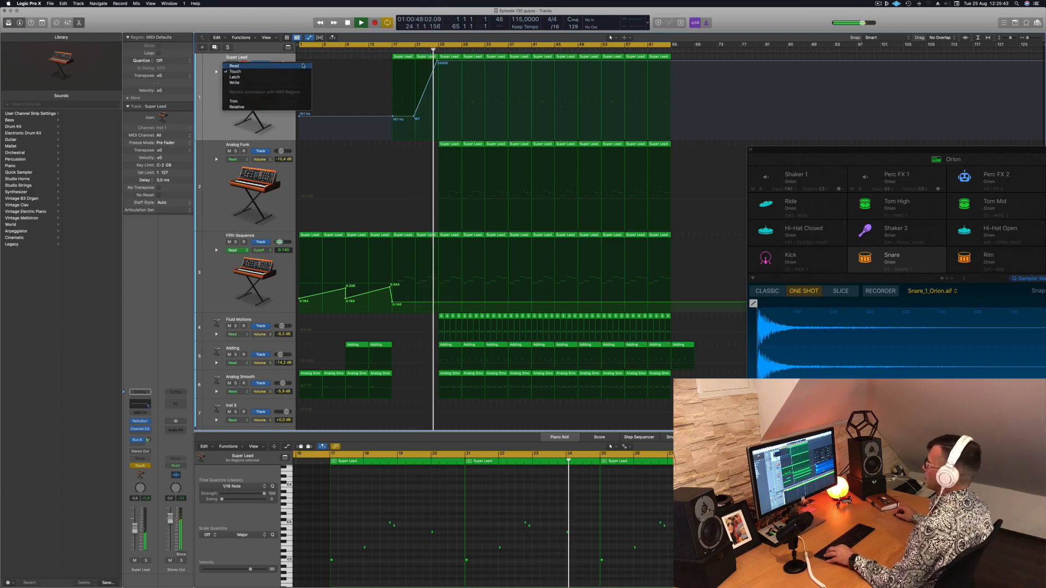
click(238, 65)
key(super+s)
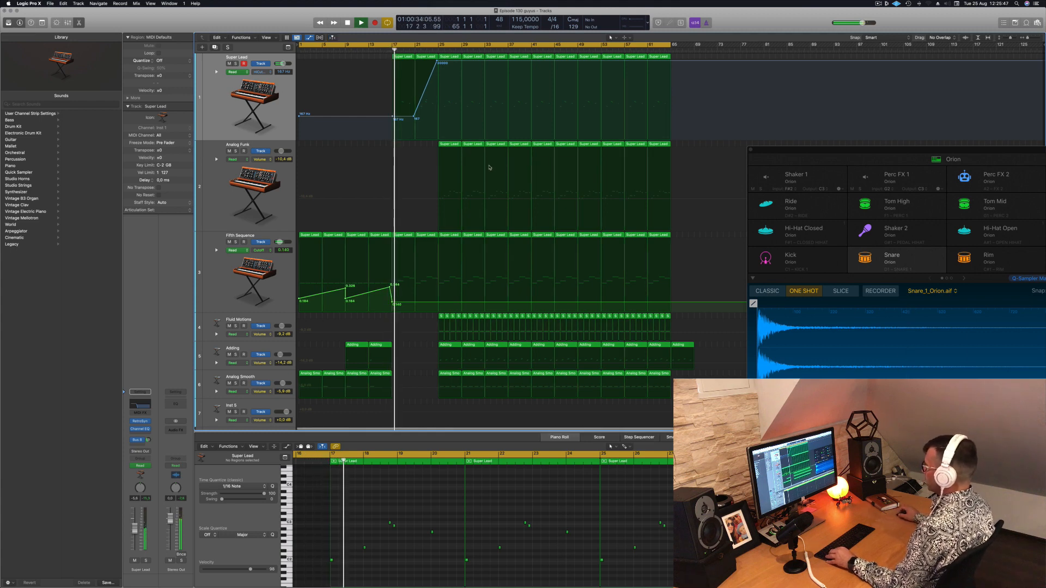
Delete the two Analog Funk regions at bars 25 and 29 so that part starts at bar 33
click(454, 145)
key(BackSpace)
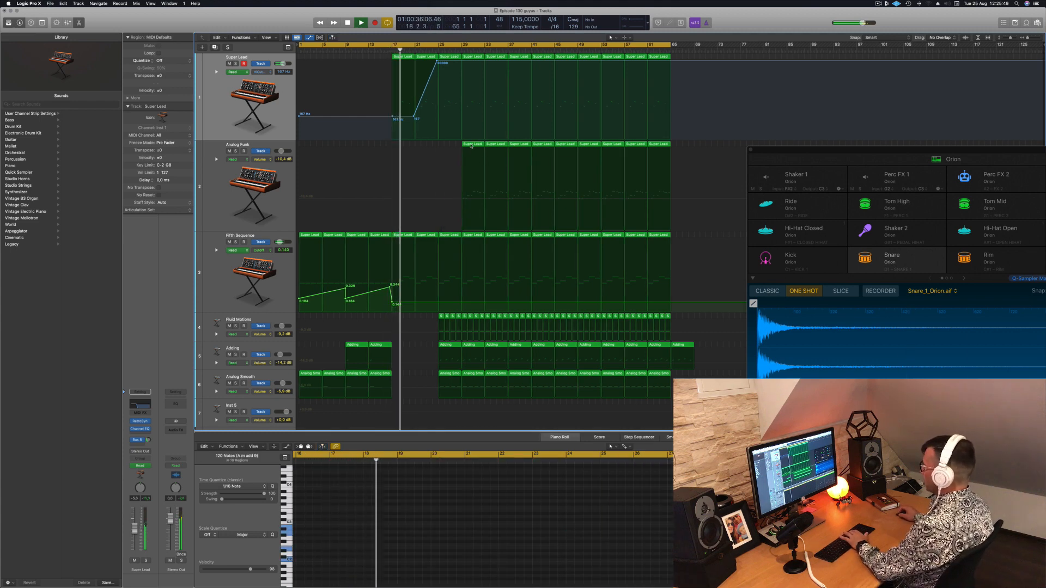
click(471, 146)
key(BackSpace)
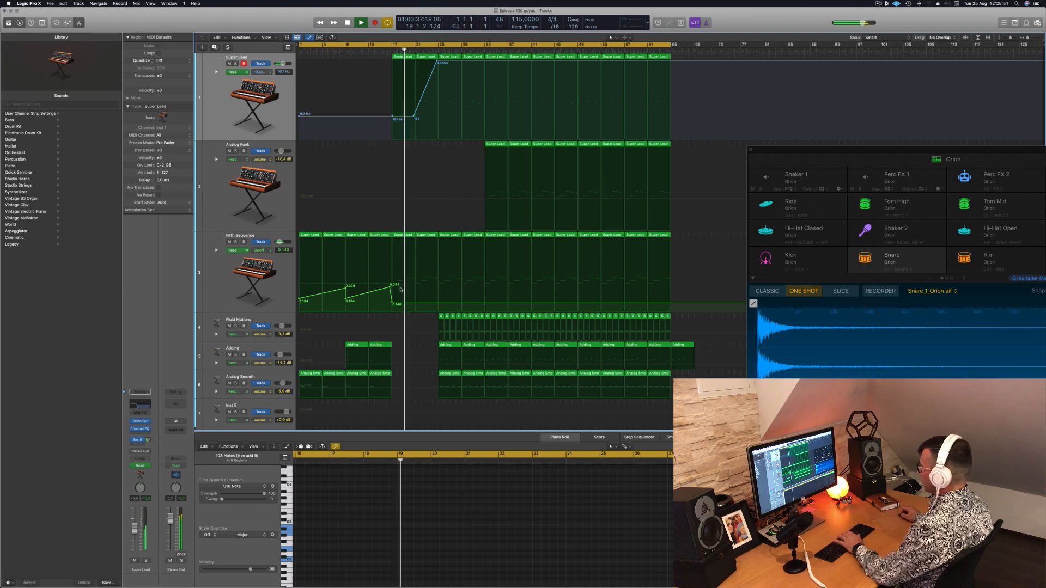
Add a Fifth Sequence Cutoff automation point at bar 25 and lower it to 0.018
click(439, 303)
drag(439, 303, 439, 310)
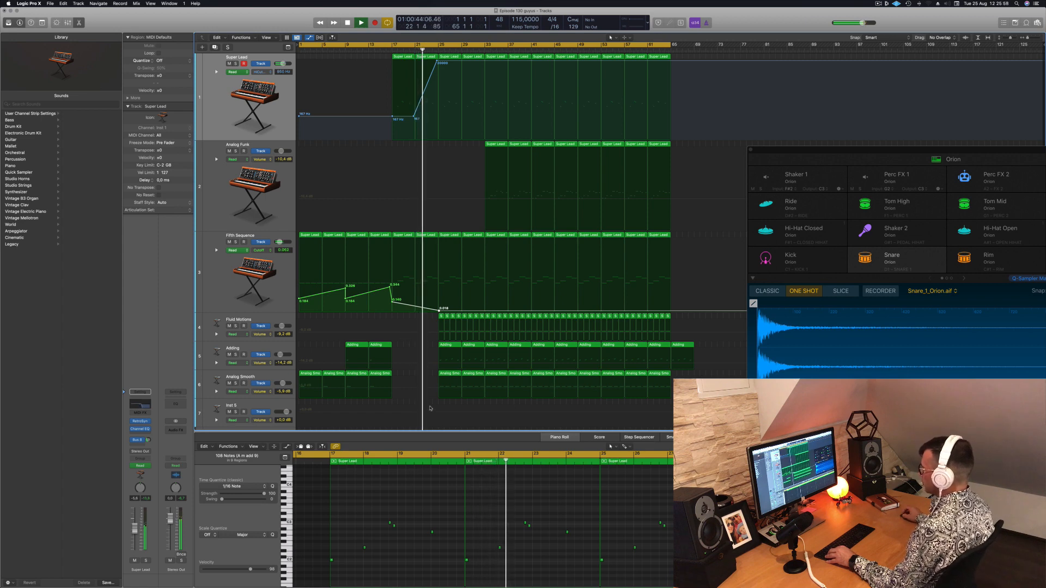
Delete the Orion Kick and Snare regions between bars 25 and 29
scroll(439, 402, down, 5)
scroll(453, 353, down, 4)
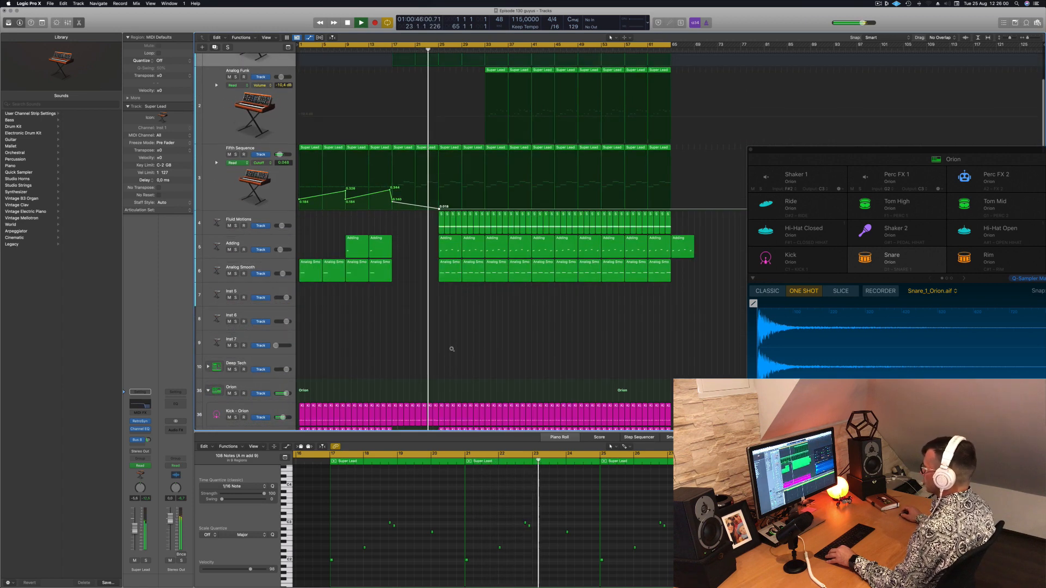
scroll(452, 350, down, 3)
drag(444, 380, 459, 348)
key(Delete)
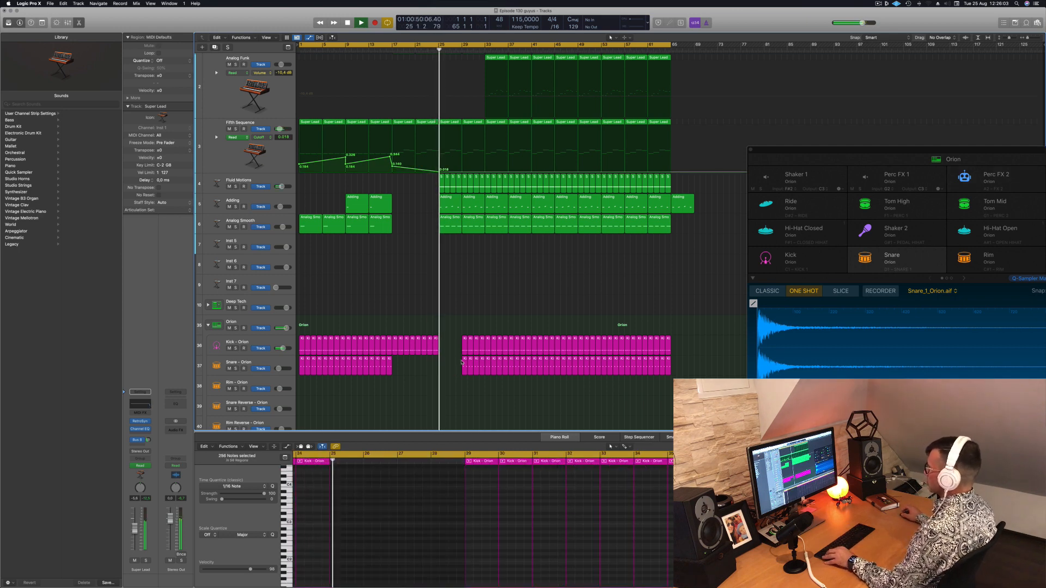
Delete the Orion Hi-Hat Open, Ride, Tom High and Shaker 1 regions between bars 25 and 29
click(423, 50)
scroll(473, 276, down, 5)
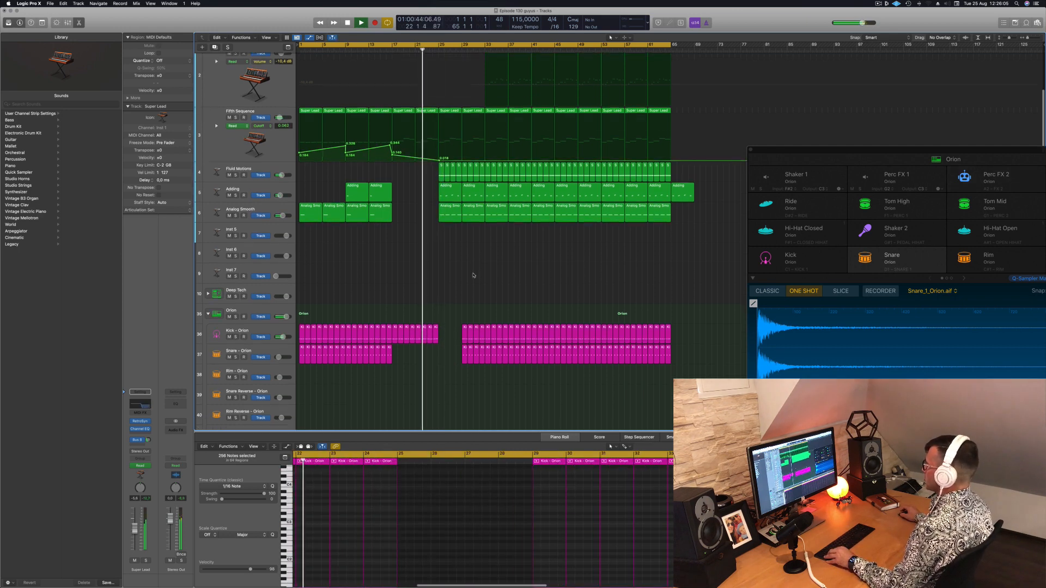
scroll(451, 269, down, 3)
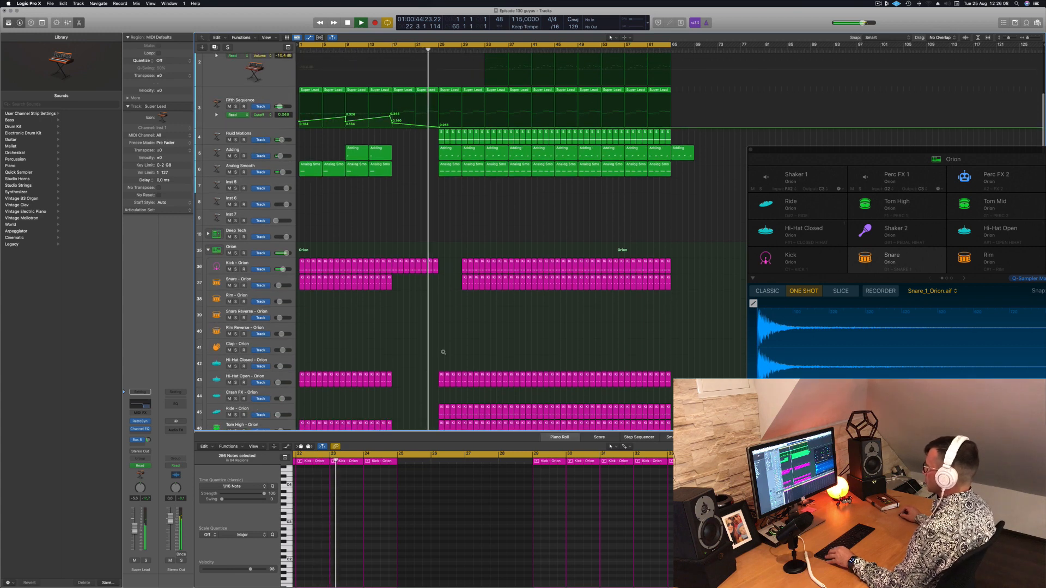
scroll(444, 352, down, 3)
scroll(433, 327, down, 3)
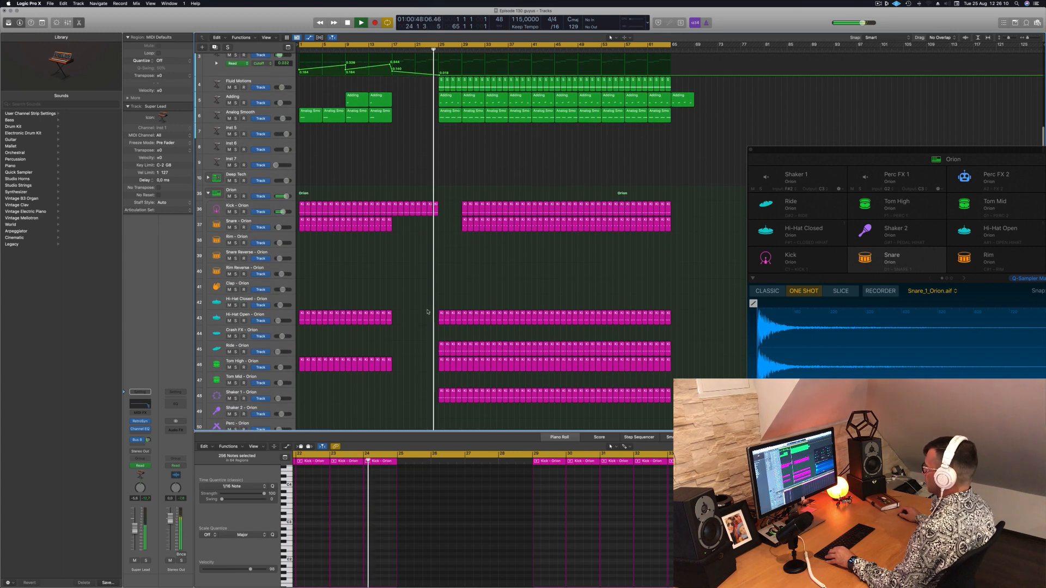
drag(428, 312, 458, 406)
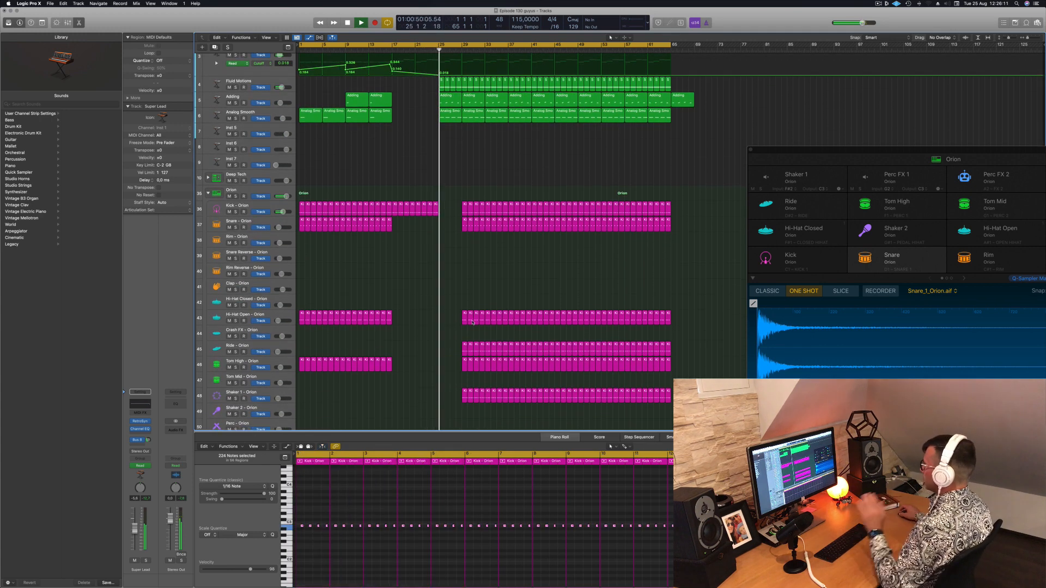
Delete the Analog Smooth region at bar 25 and the Fluid Motions regions from bar 25 to bar 33
scroll(473, 323, up, 5)
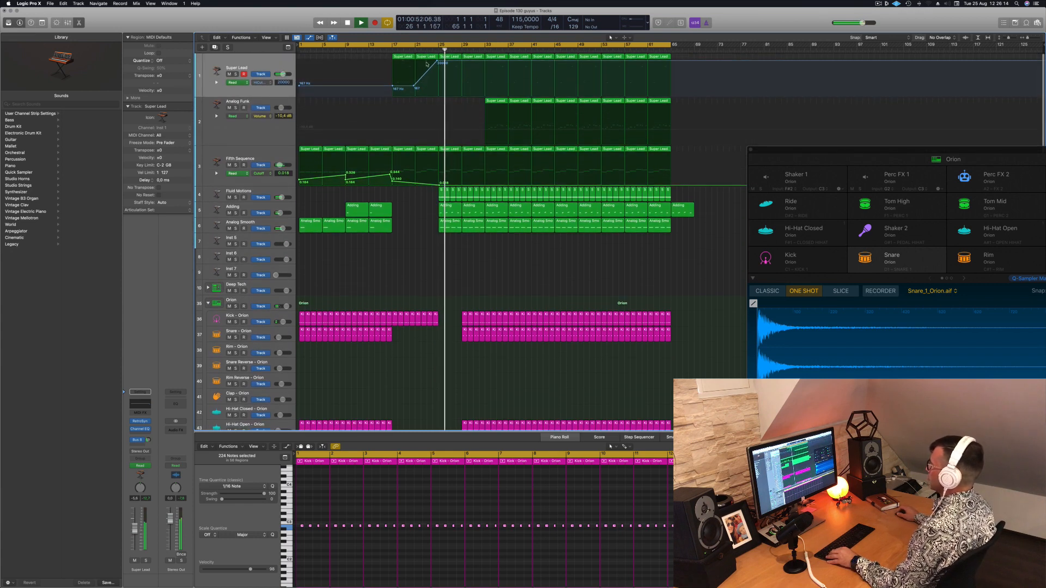
click(451, 212)
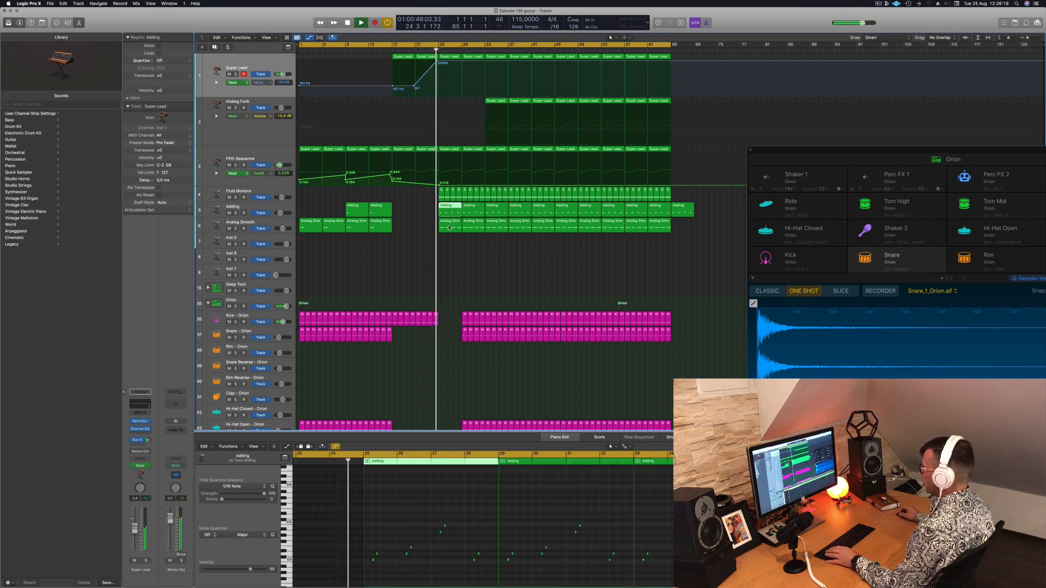
click(450, 228)
key(Delete)
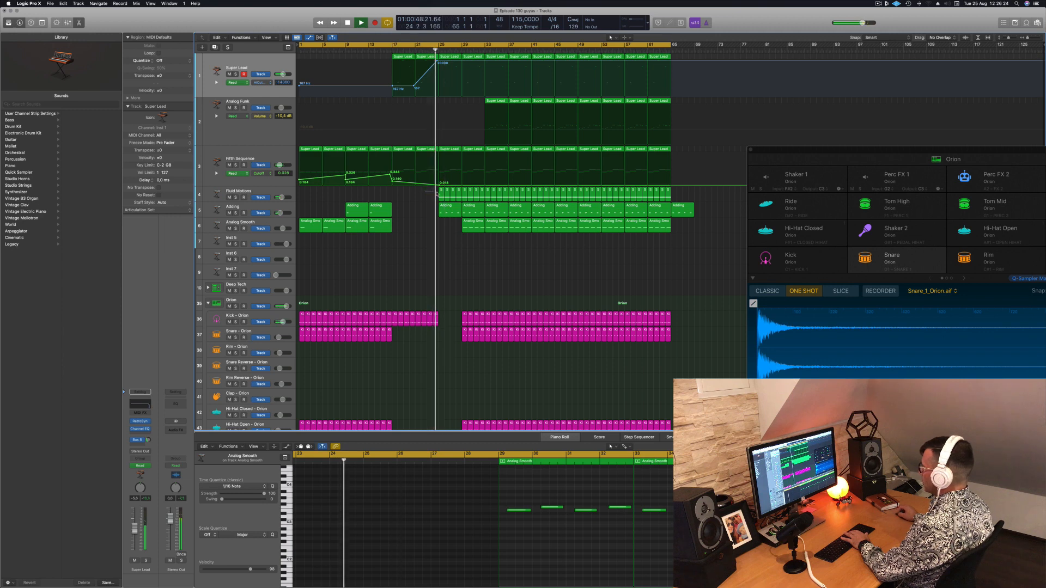
drag(436, 193, 482, 196)
key(Delete)
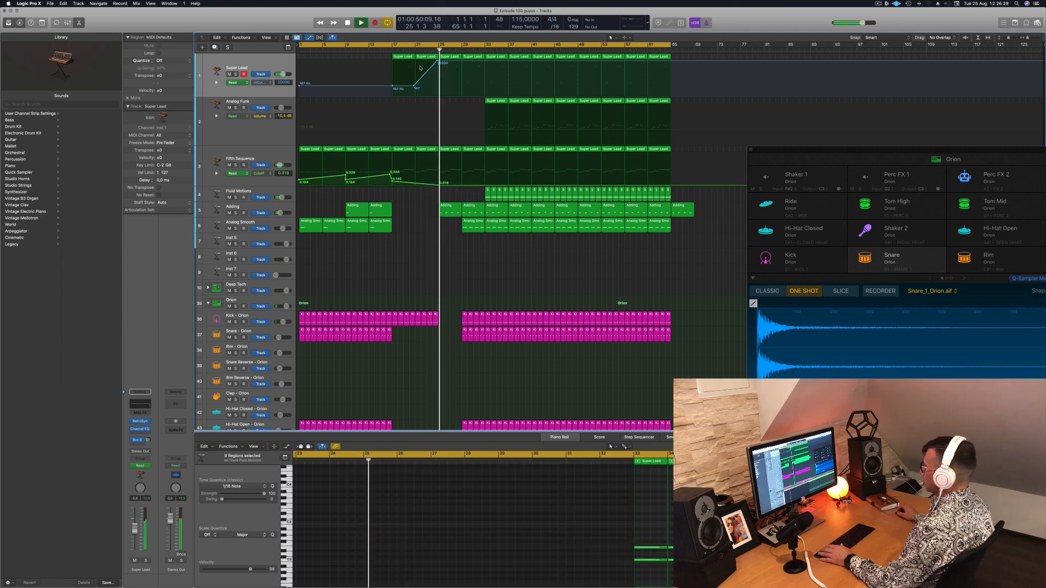
Delete the Analog Smooth region at bar 29 and the Fluid Motions regions from bar 33 to bar 41
click(283, 211)
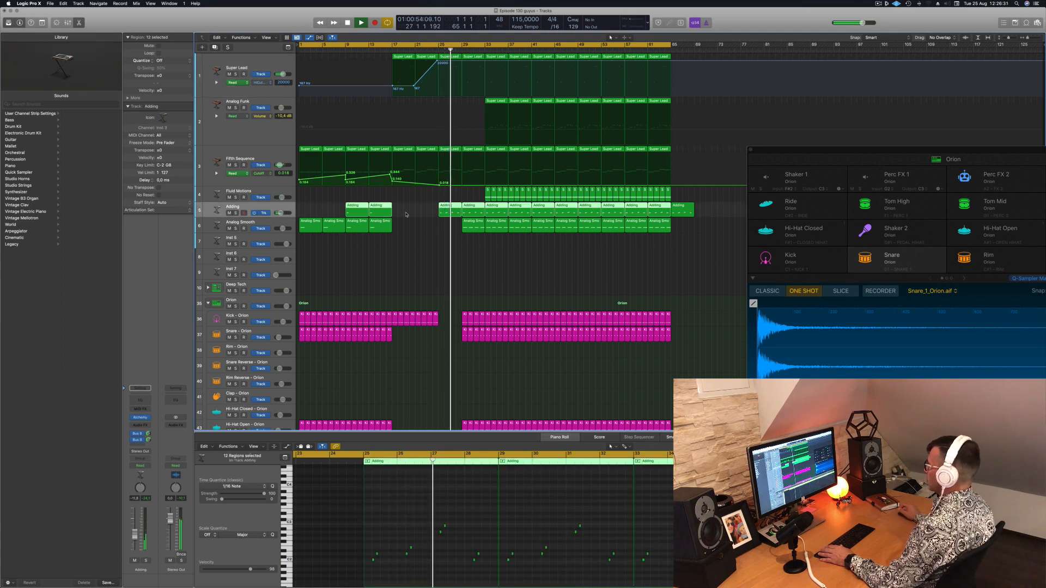
scroll(493, 303, up, 2)
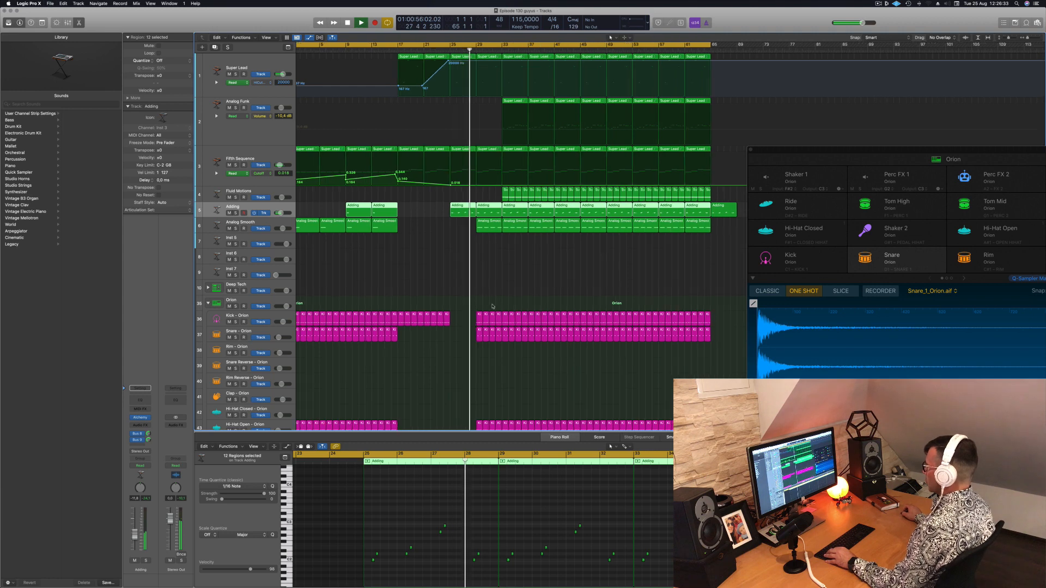
scroll(497, 291, down, 1)
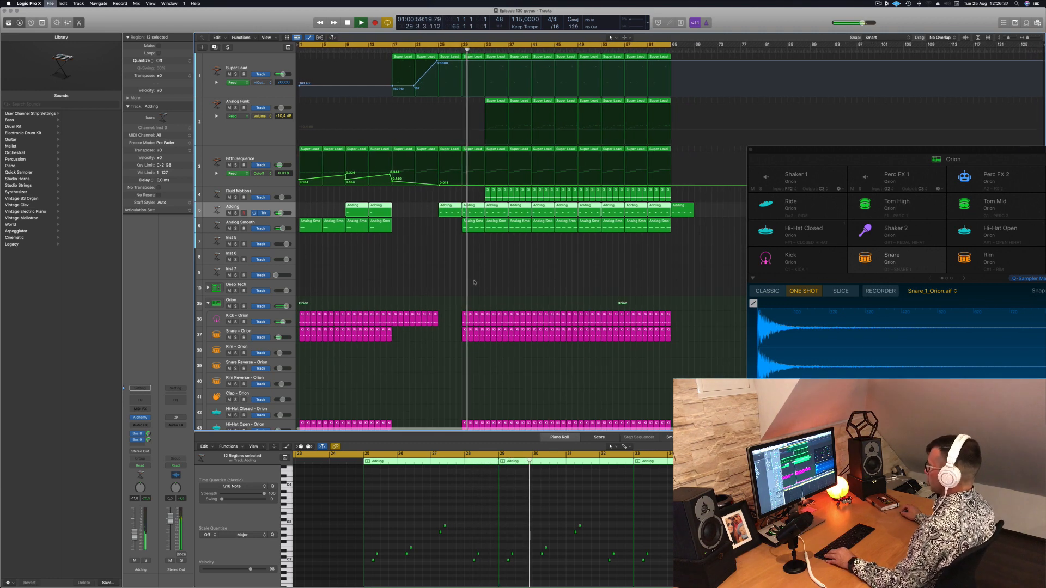
scroll(490, 281, down, 2)
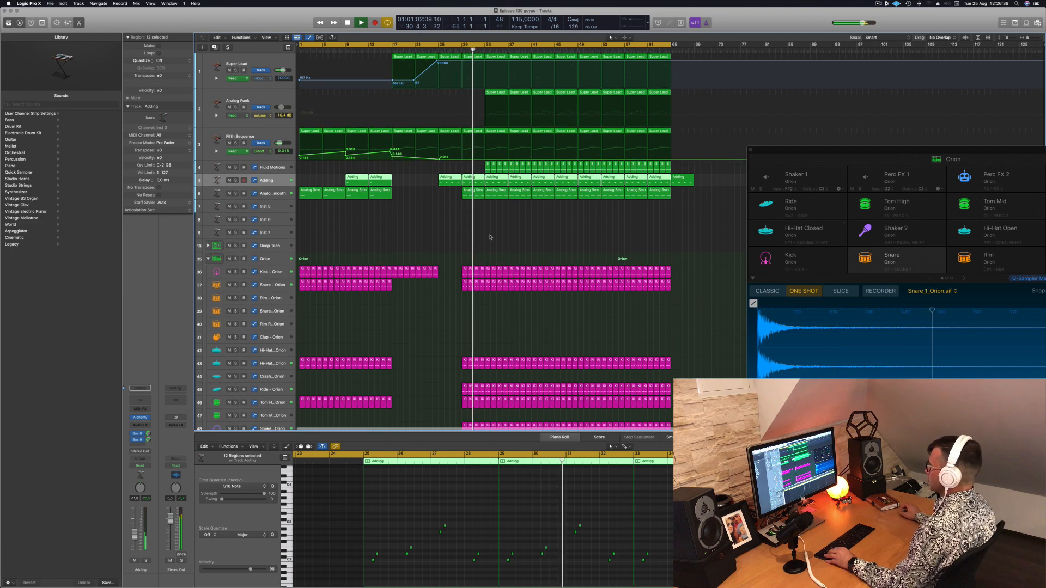
click(475, 196)
key(Delete)
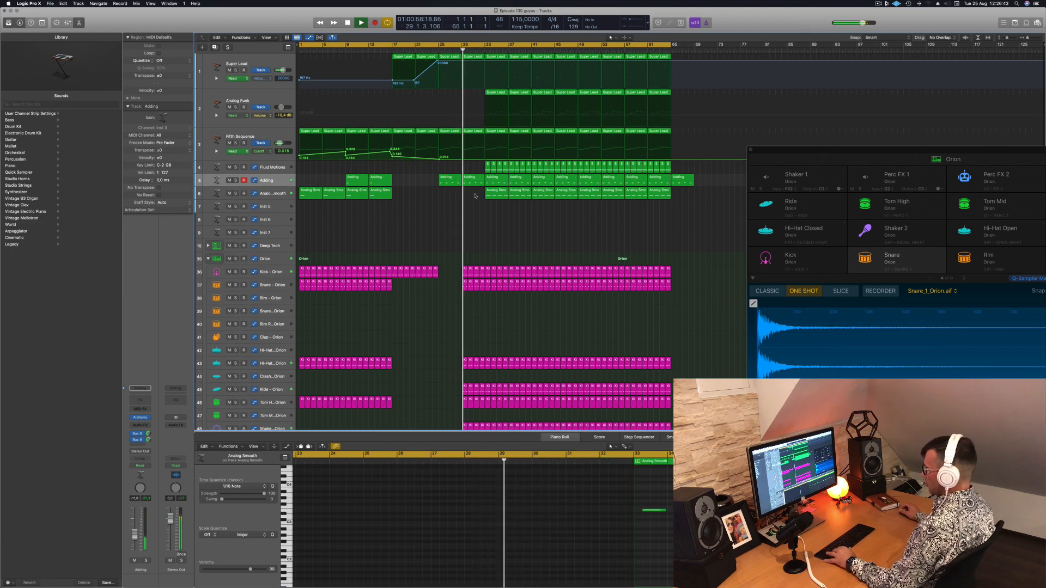
drag(494, 157, 522, 170)
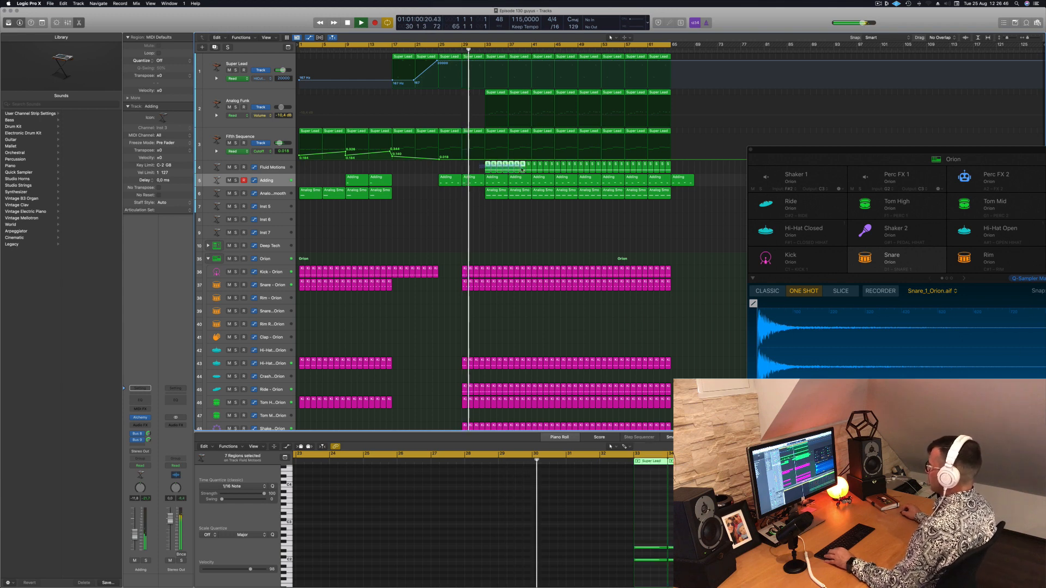
key(Delete)
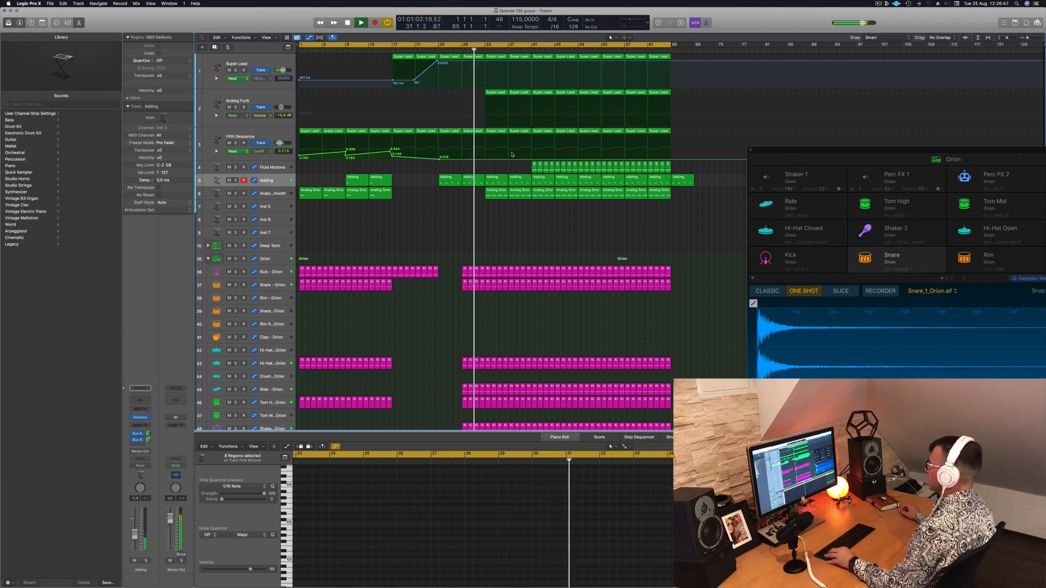
Shape the Super Lead high-cut automation to fall from bar 25 to a low point at bar 33 and rise to its maximum at bar 41
click(439, 49)
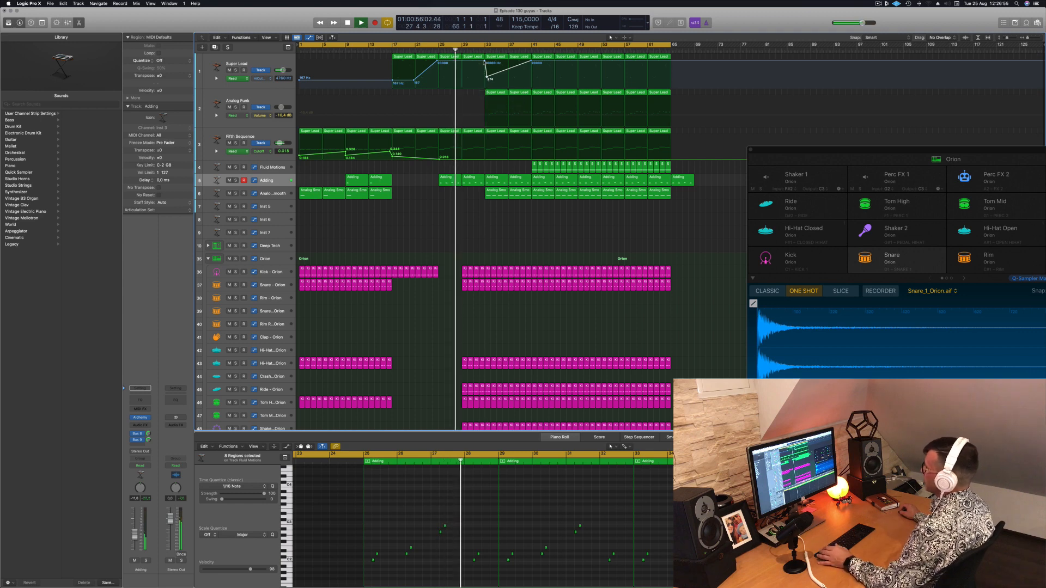
click(485, 61)
drag(487, 76, 485, 82)
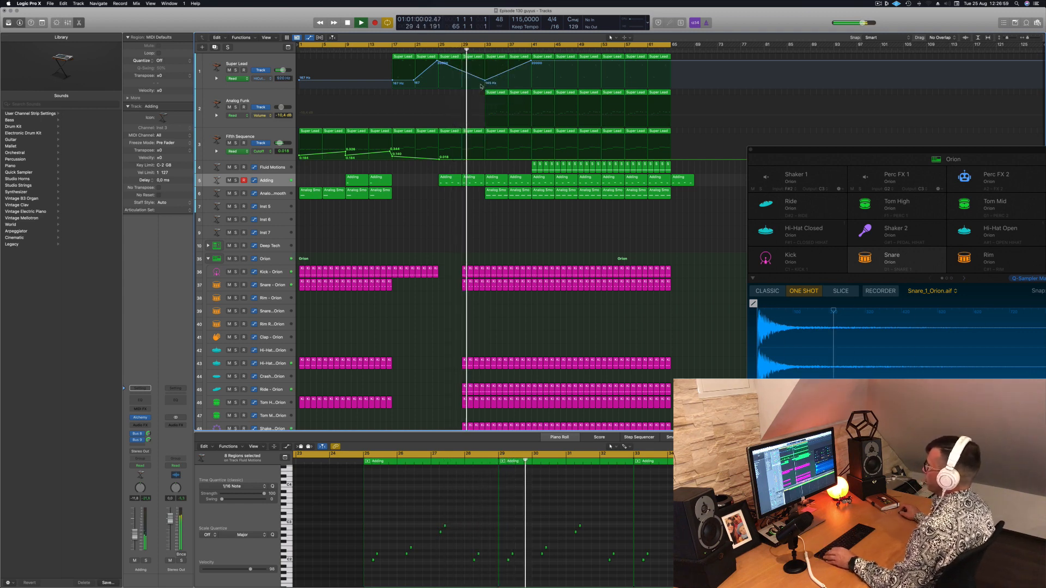
Delete the two Analog Smooth regions at bars 33 and 37 so that the part resumes at bar 41
click(497, 195)
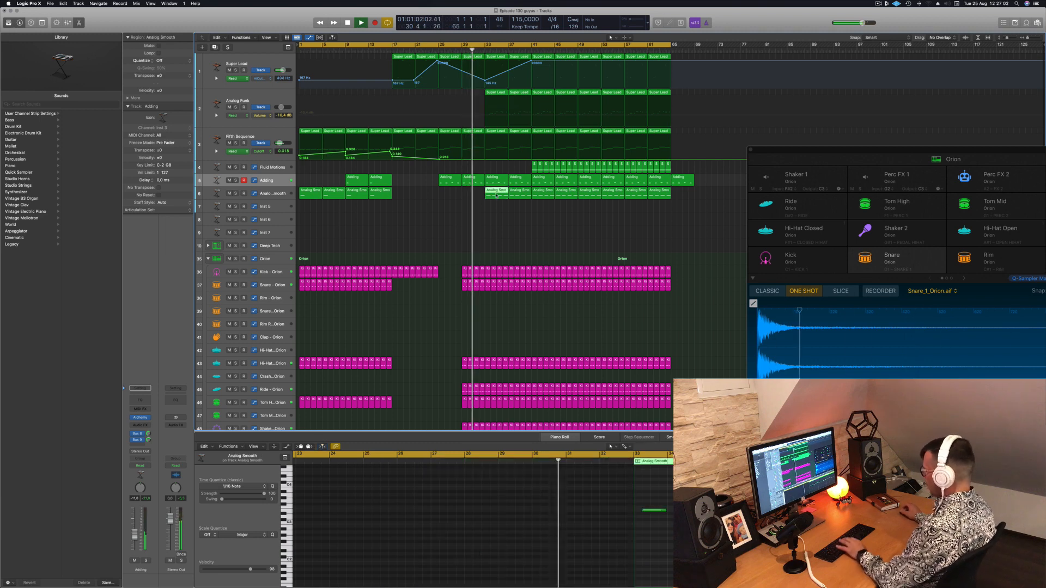
key(Delete)
click(517, 195)
key(Delete)
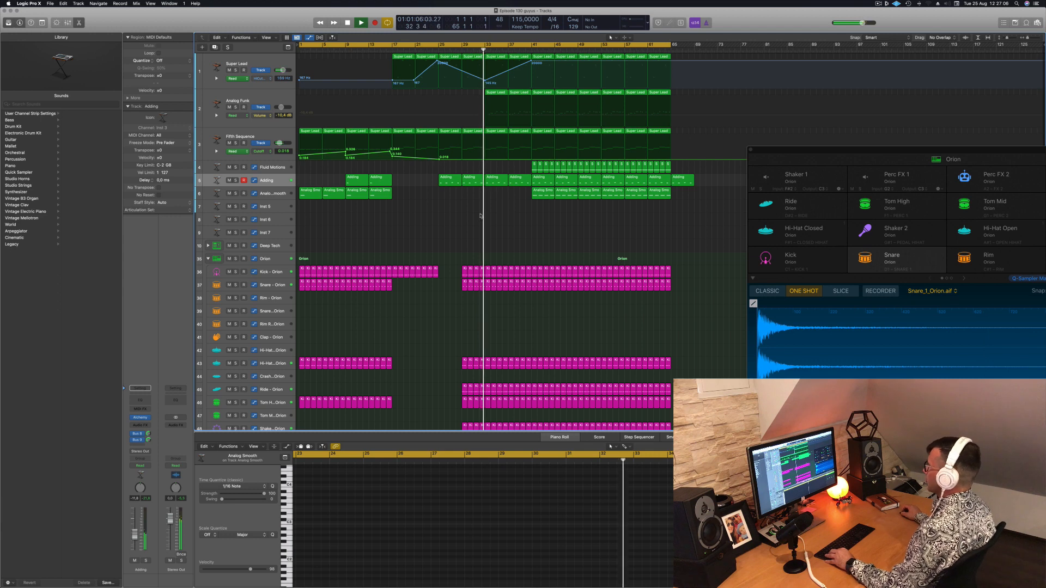
Transpose the Analog Funk notes down one octave and set the track volume to -8.4 dB
scroll(444, 217, down, 2)
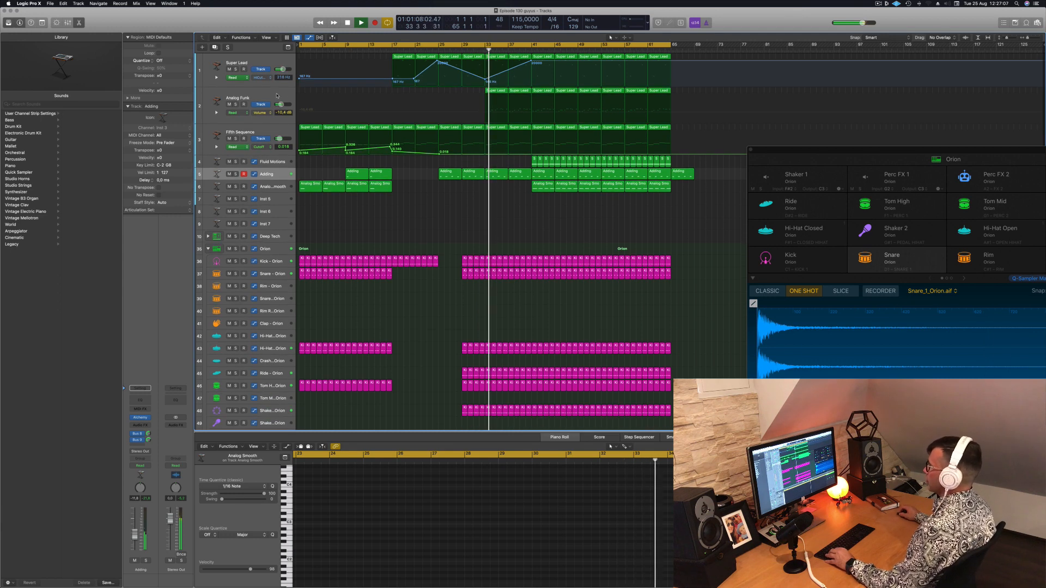
click(252, 98)
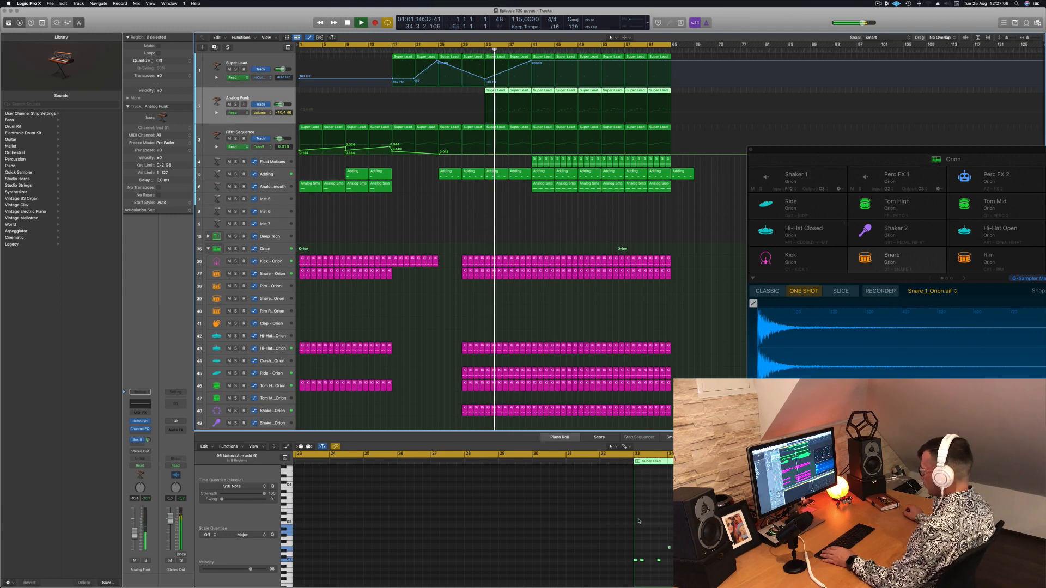
click(609, 554)
key(super+a)
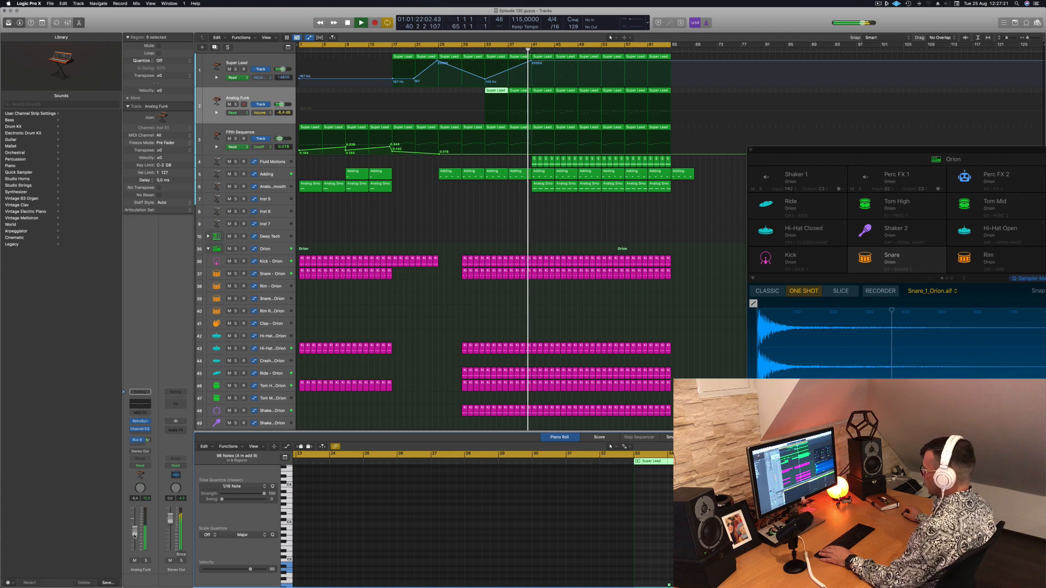
Play back from just before bar 33 and transpose the Analog Funk notes up two octaves
click(484, 51)
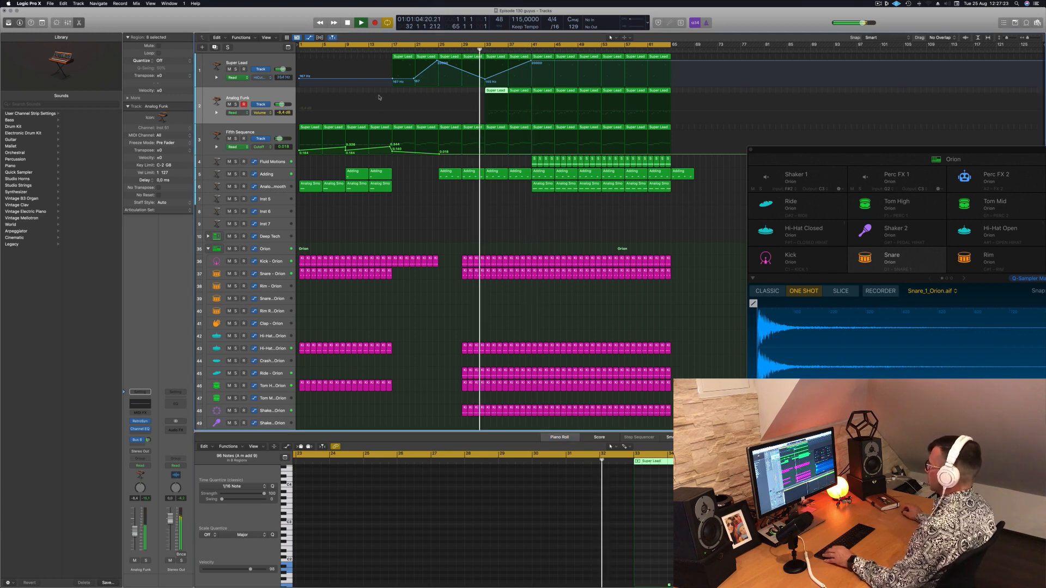
click(456, 202)
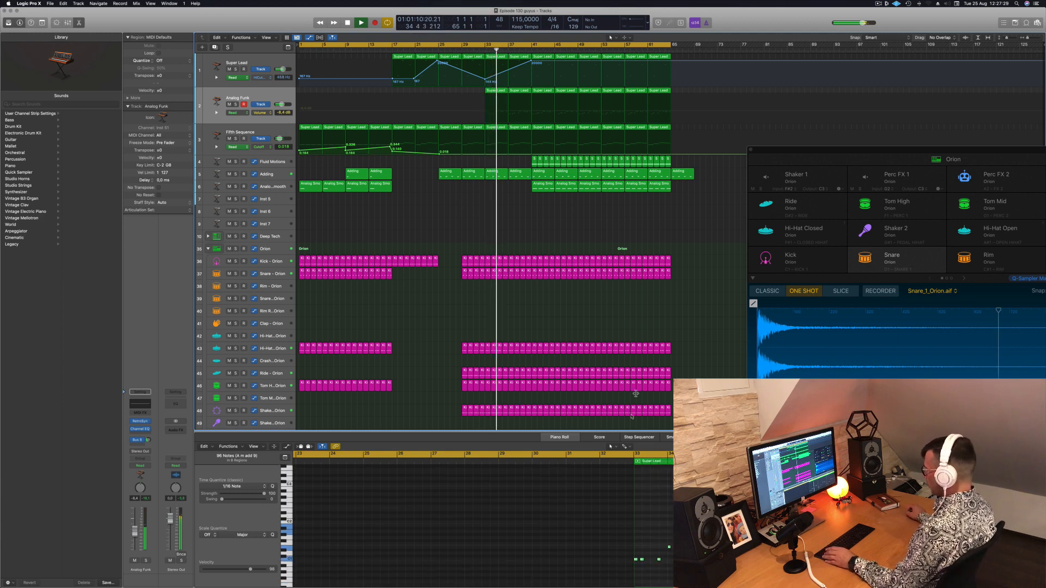
key(super+a)
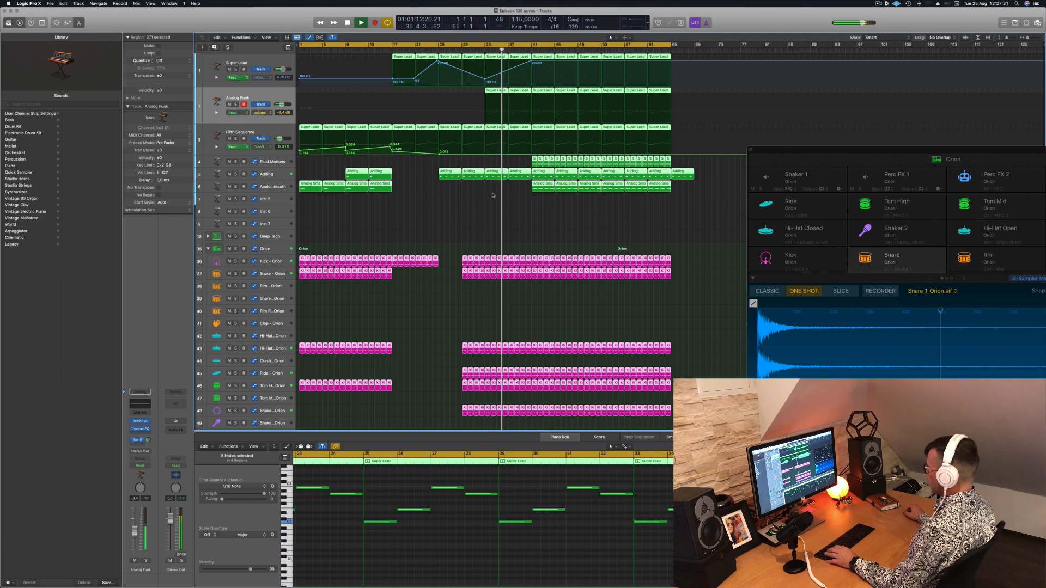
click(482, 222)
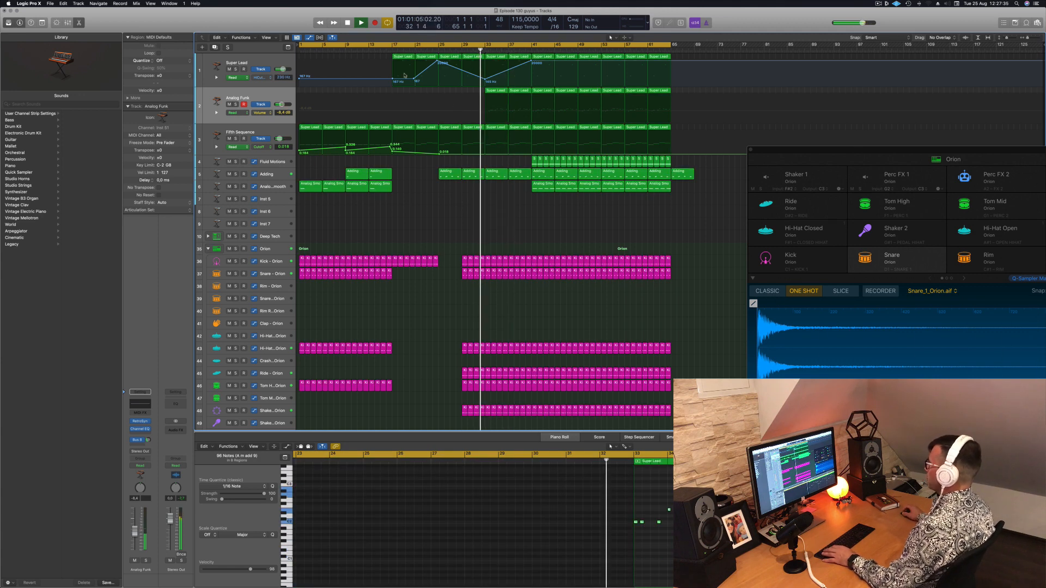
Drop the Super Lead high-cut automation sharply at bar 41 and delete the Analog Funk regions from bar 41 to bar 49
scroll(445, 245, down, 3)
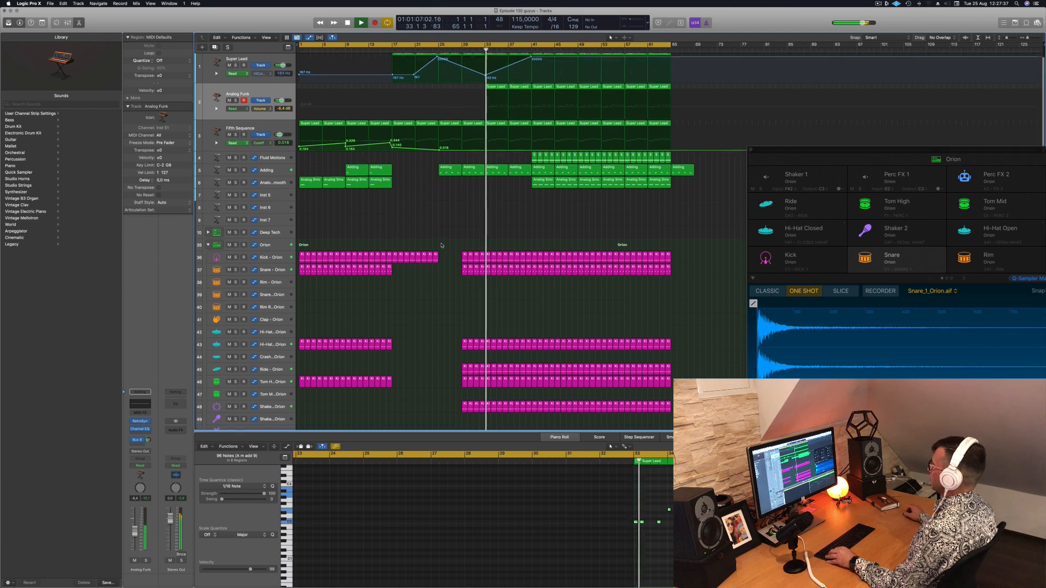
scroll(443, 242, down, 3)
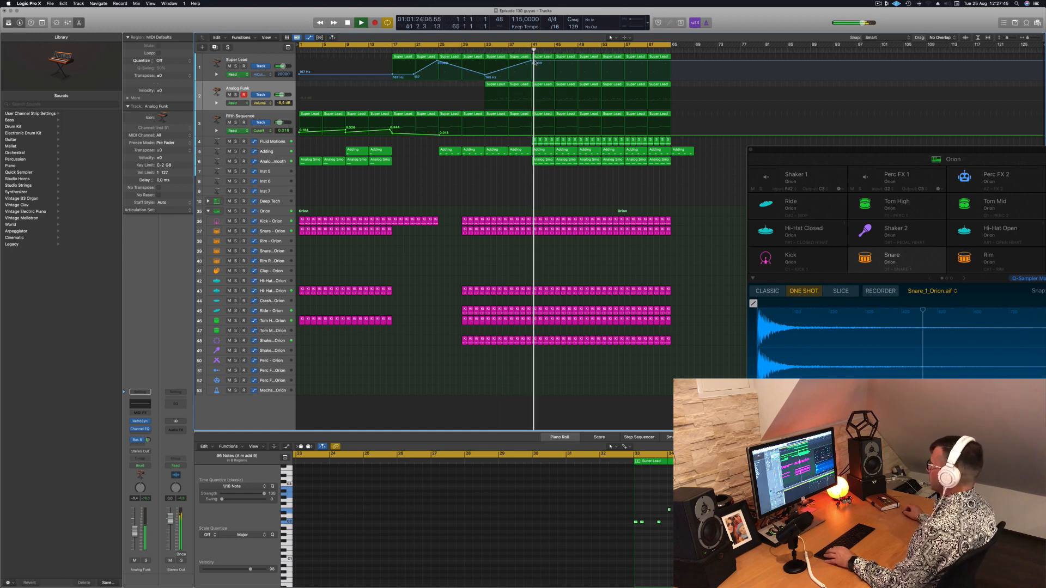
drag(534, 61, 537, 77)
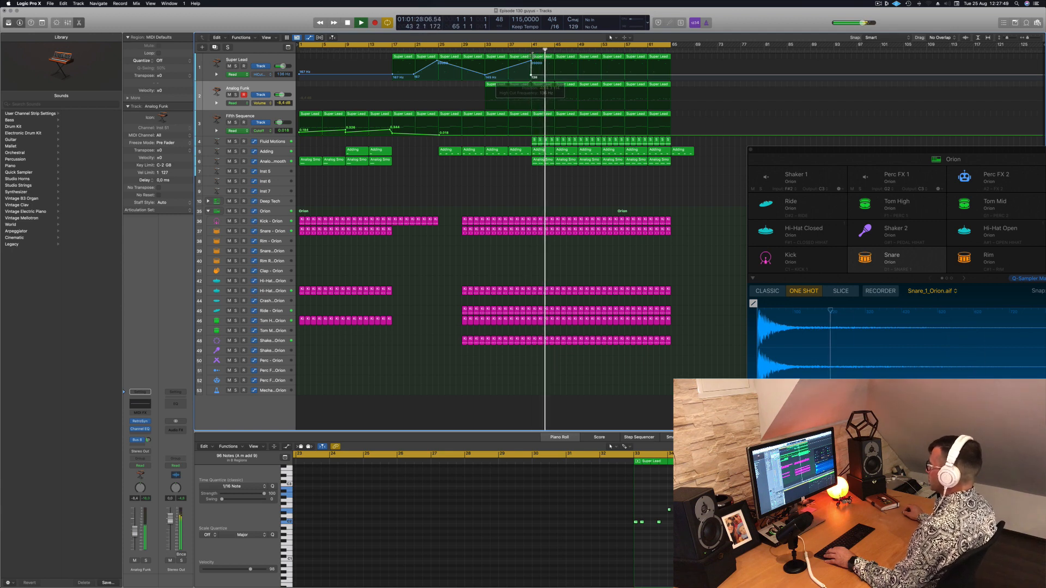
click(543, 86)
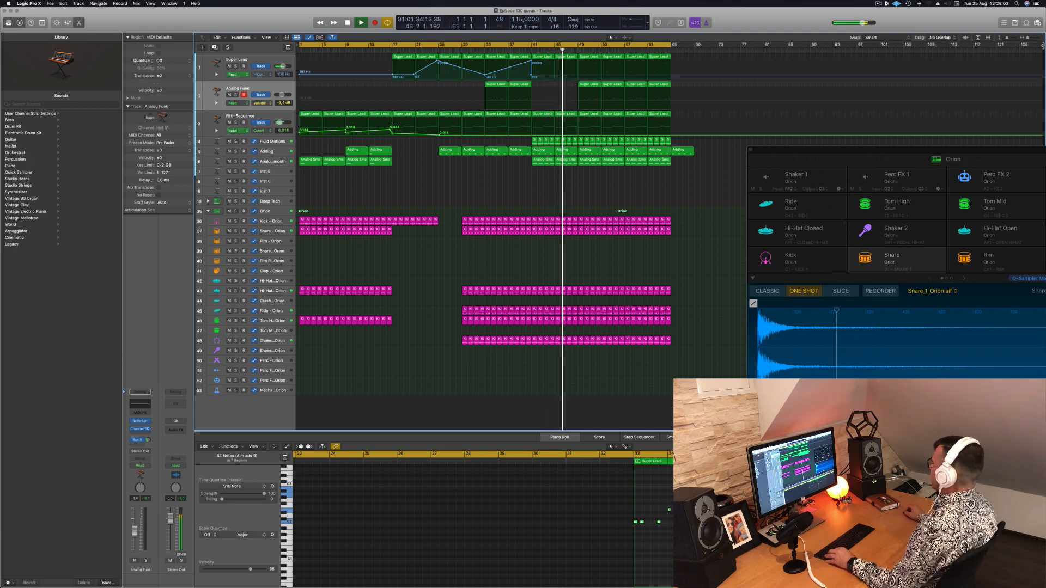
Show the secondary ruler with time positions above the arrangement
click(266, 37)
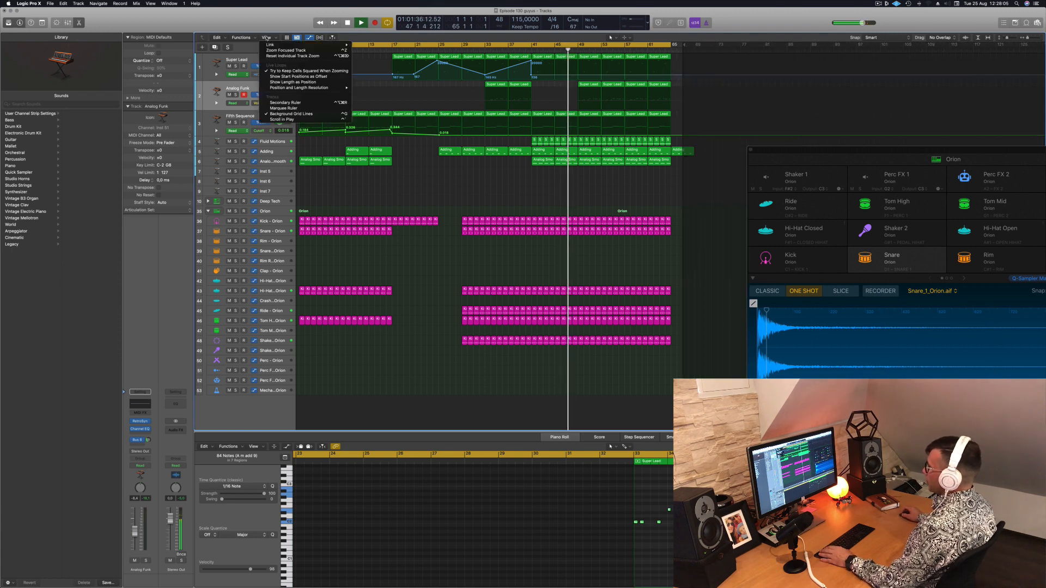
mouse_move(289, 47)
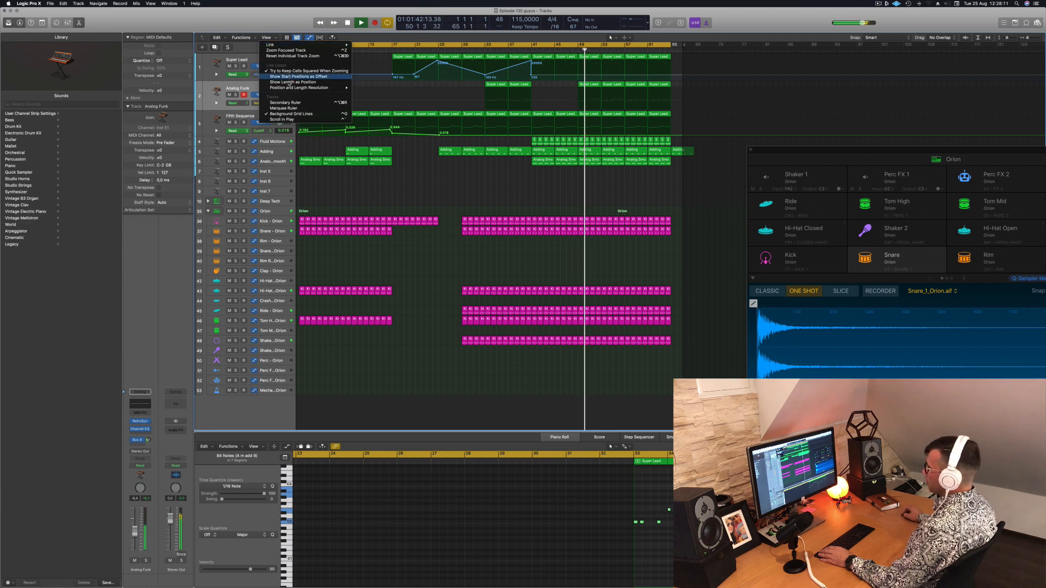
click(285, 103)
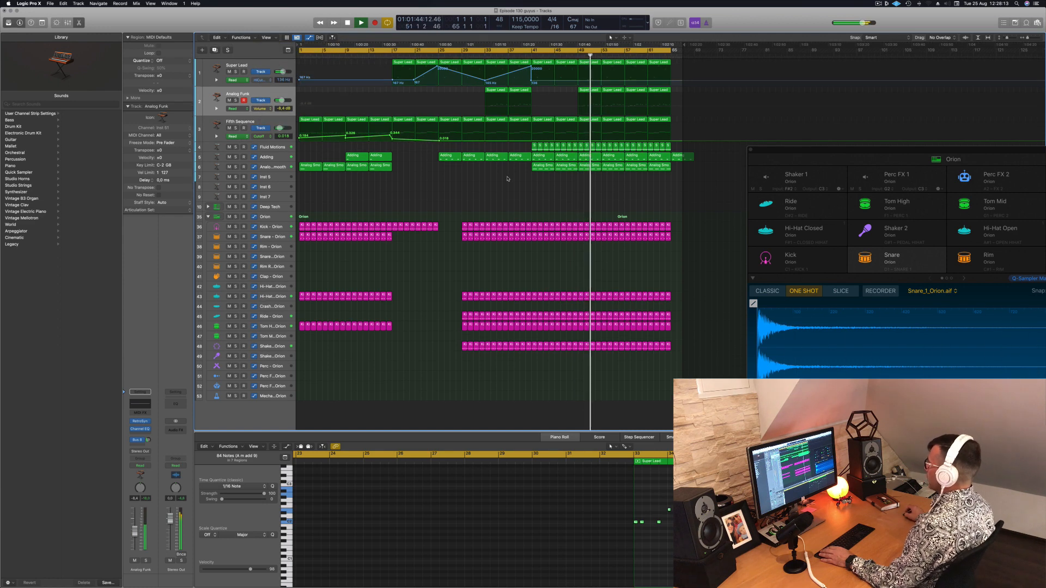